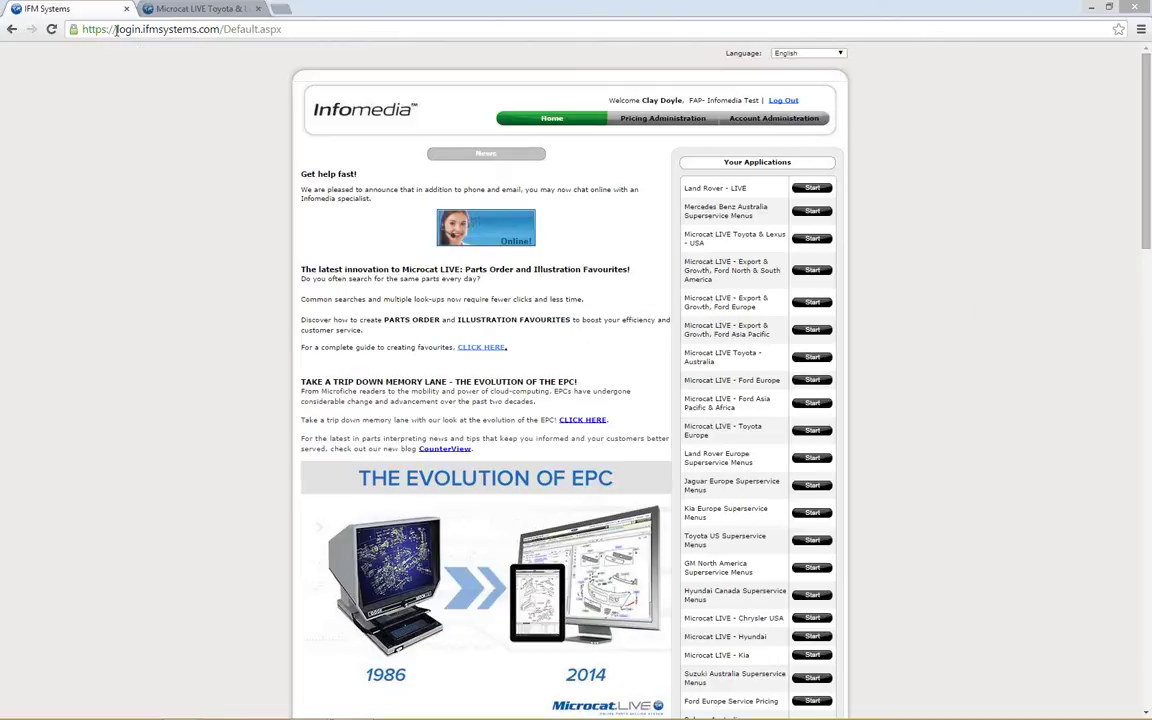
Step: Highlight the portal's web address, then scroll down through the portal news
drag(116, 29, 216, 38)
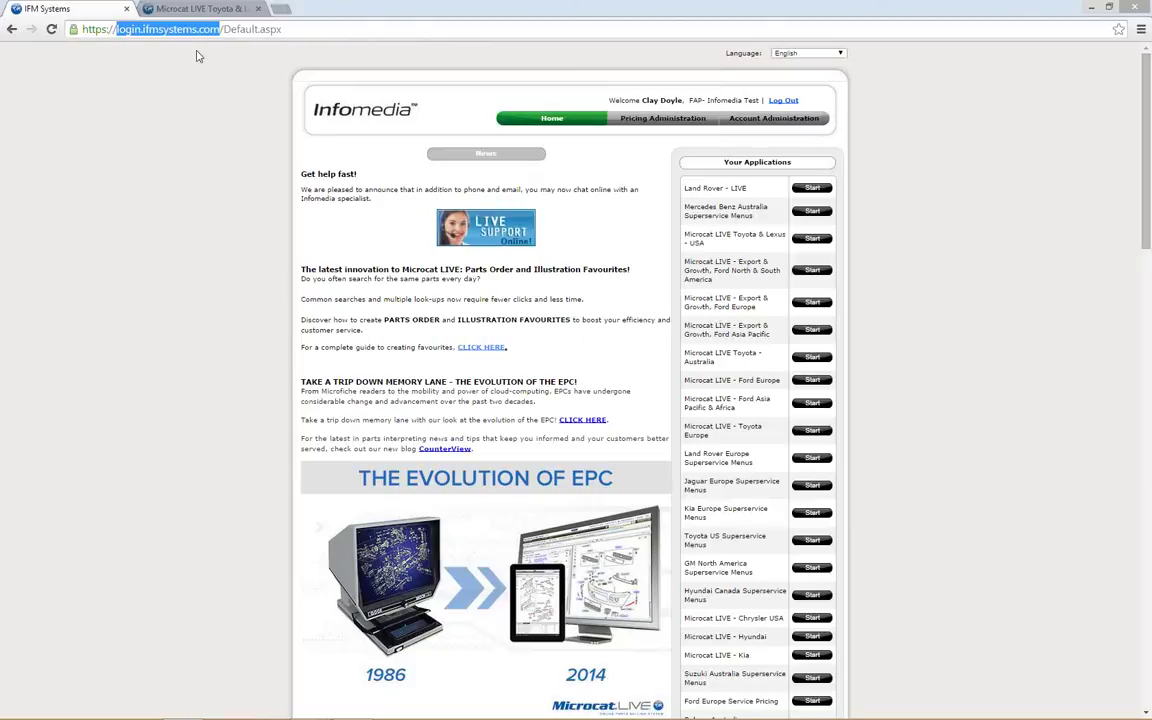
click(198, 56)
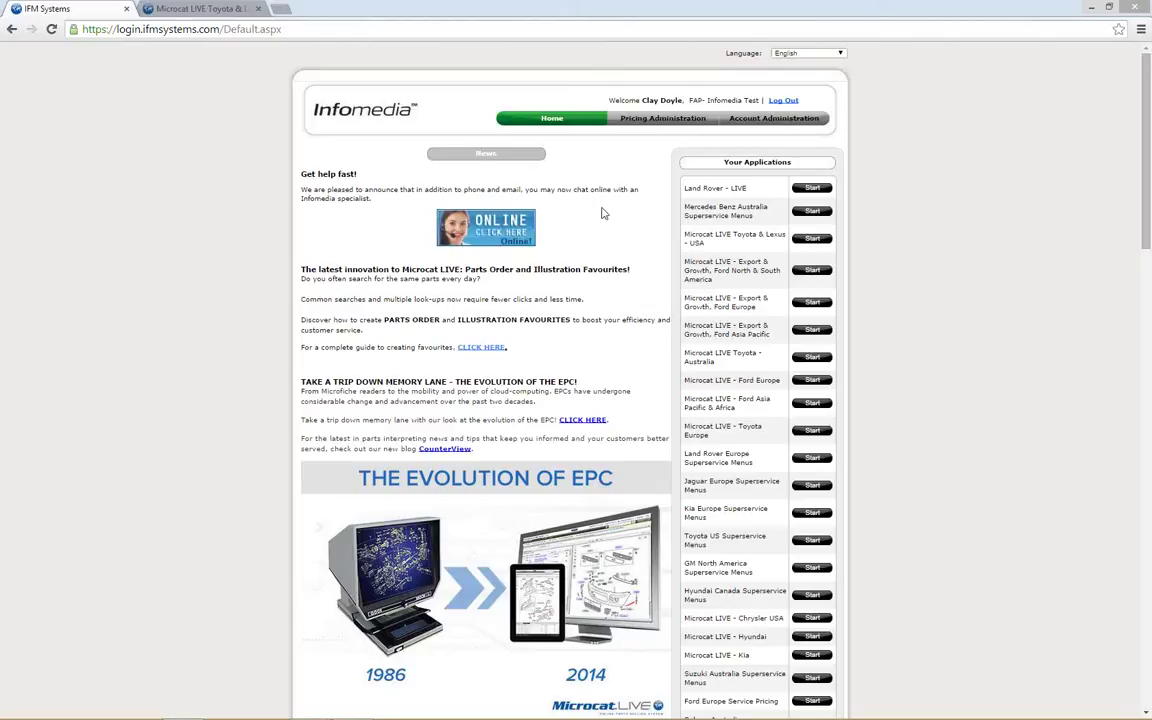
scroll(603, 213, down, 2)
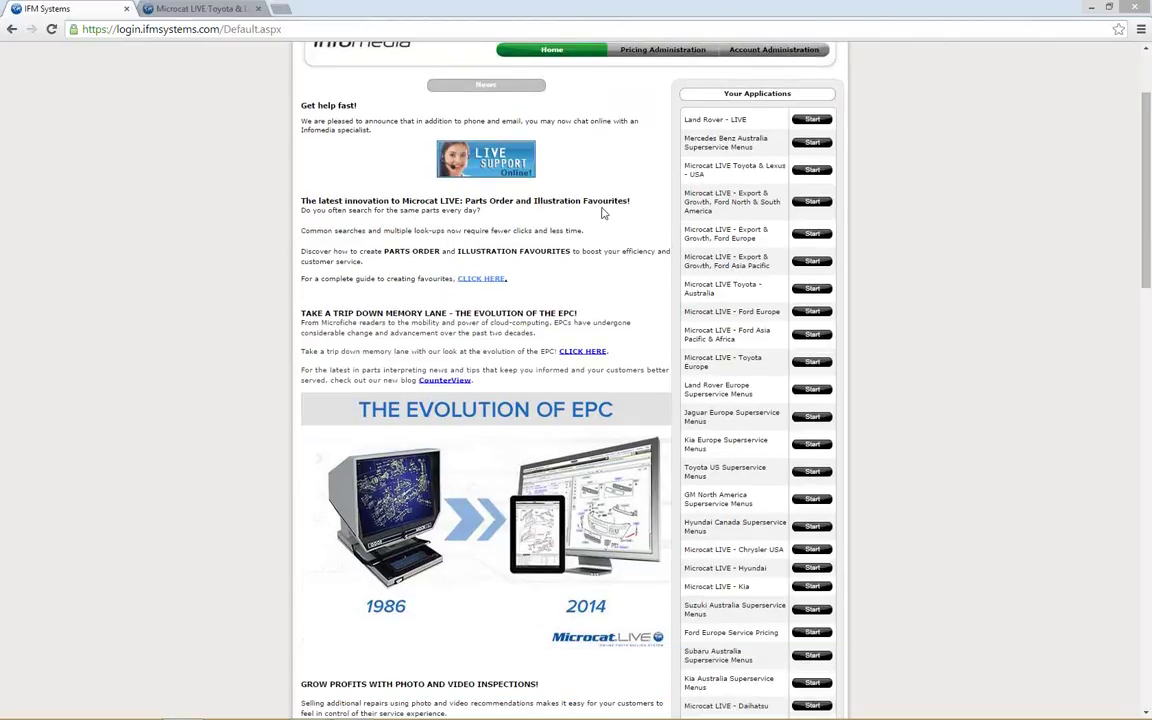
scroll(603, 213, down, 2)
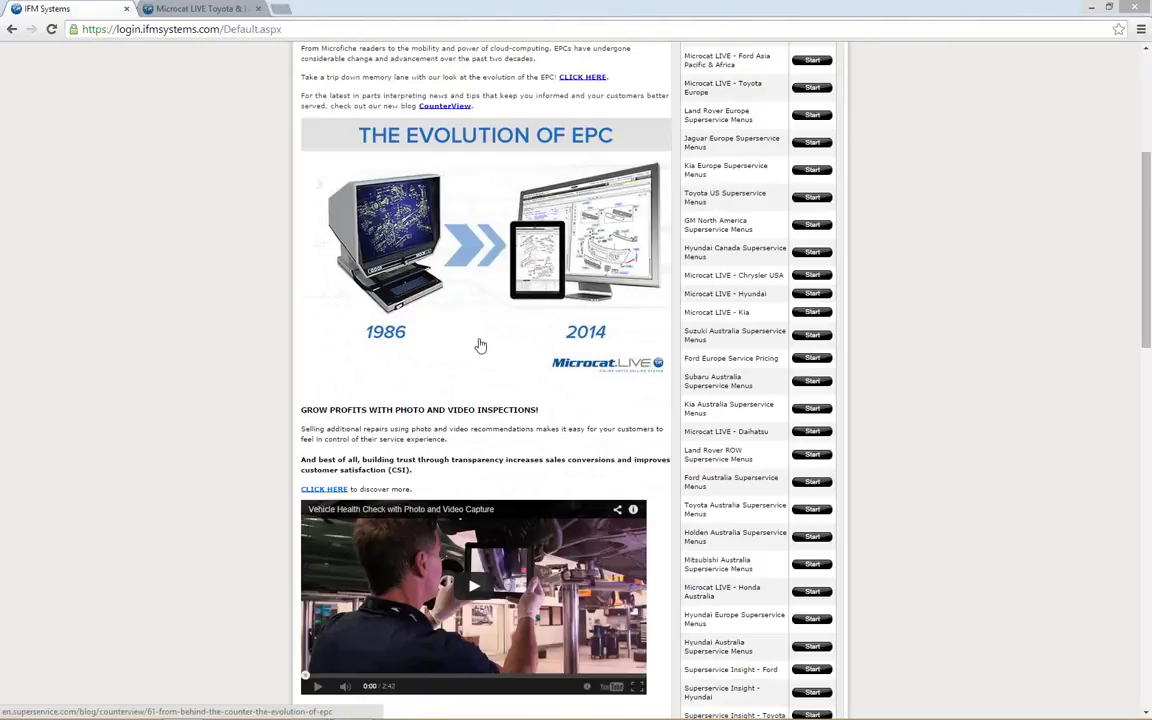
scroll(480, 345, down, 10)
scroll(480, 340, down, 4)
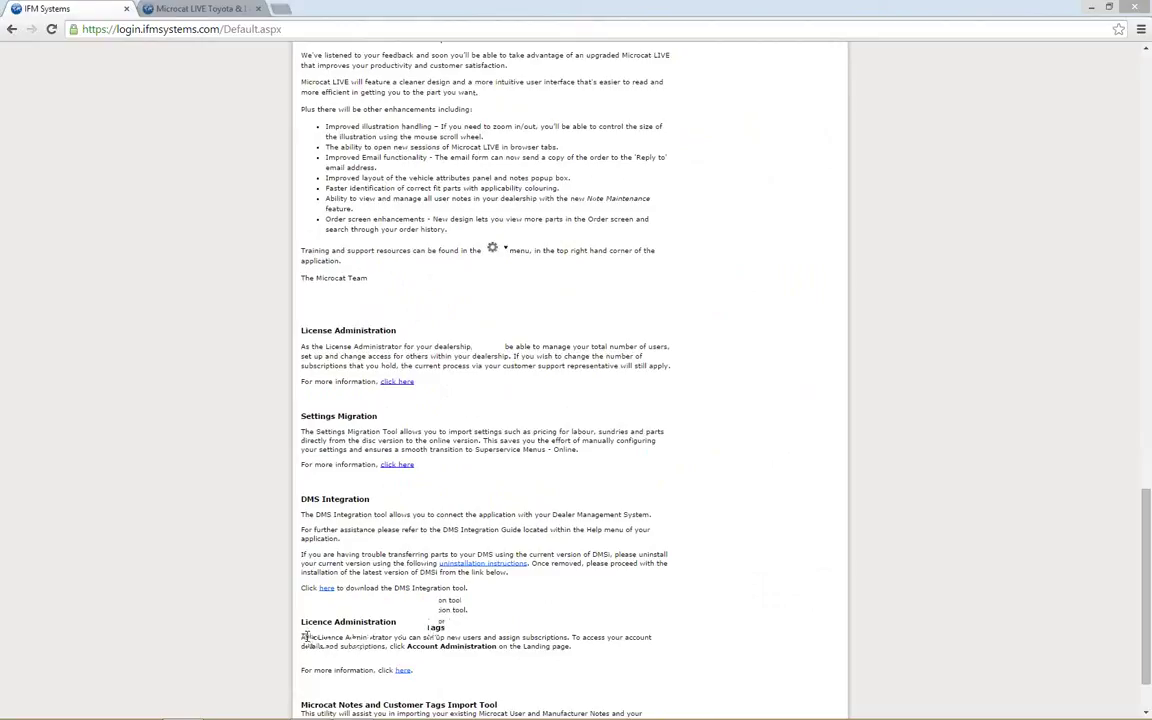
Step: Highlight the Microcat Notes and Customer Tags Import Tool heading, then switch to the Microcat LIVE Toyota & Lexus tab
drag(303, 628, 519, 619)
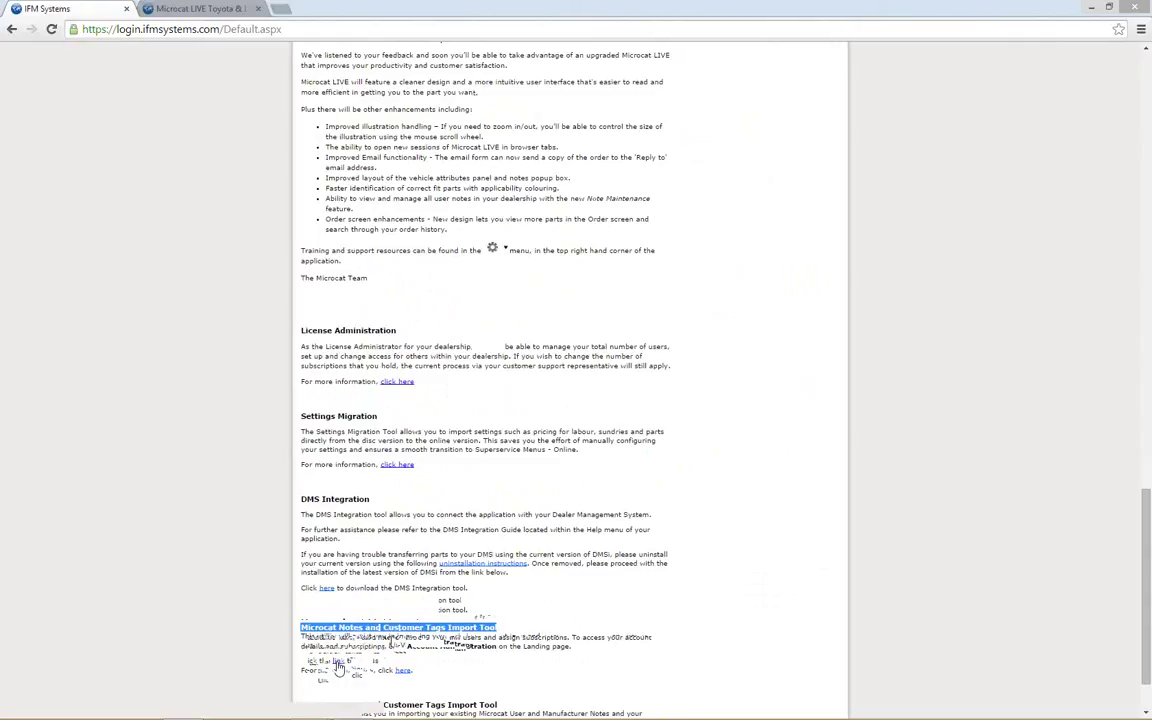
scroll(467, 588, up, 3)
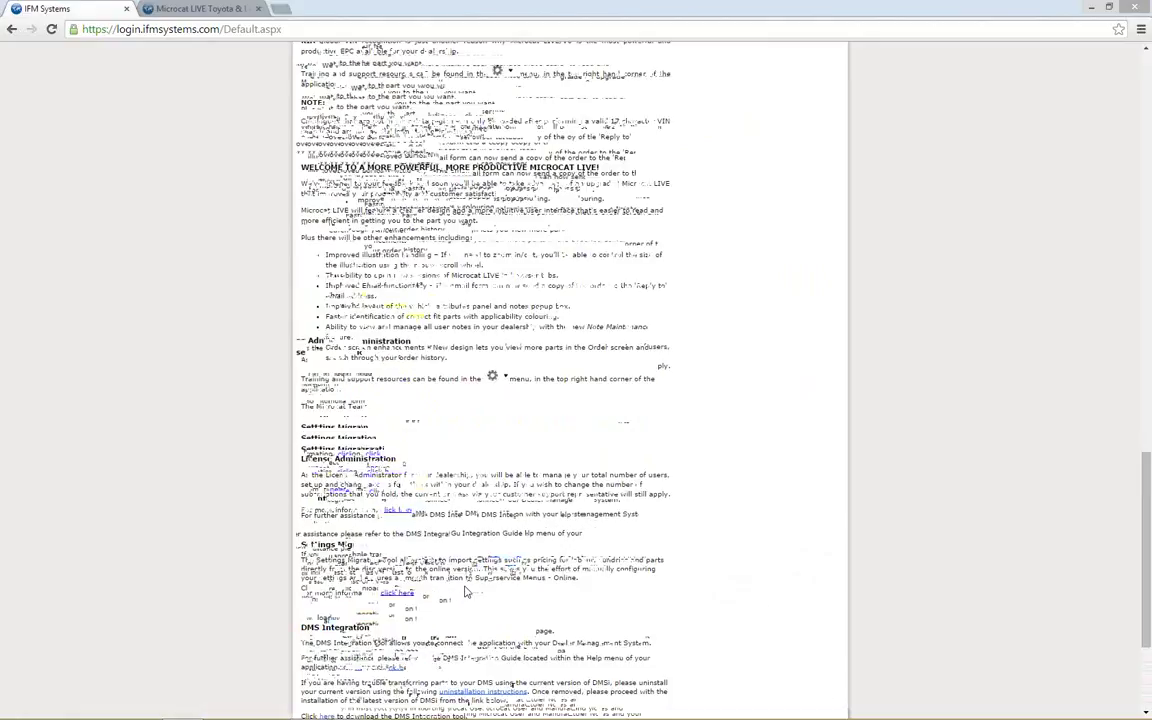
scroll(465, 591, up, 15)
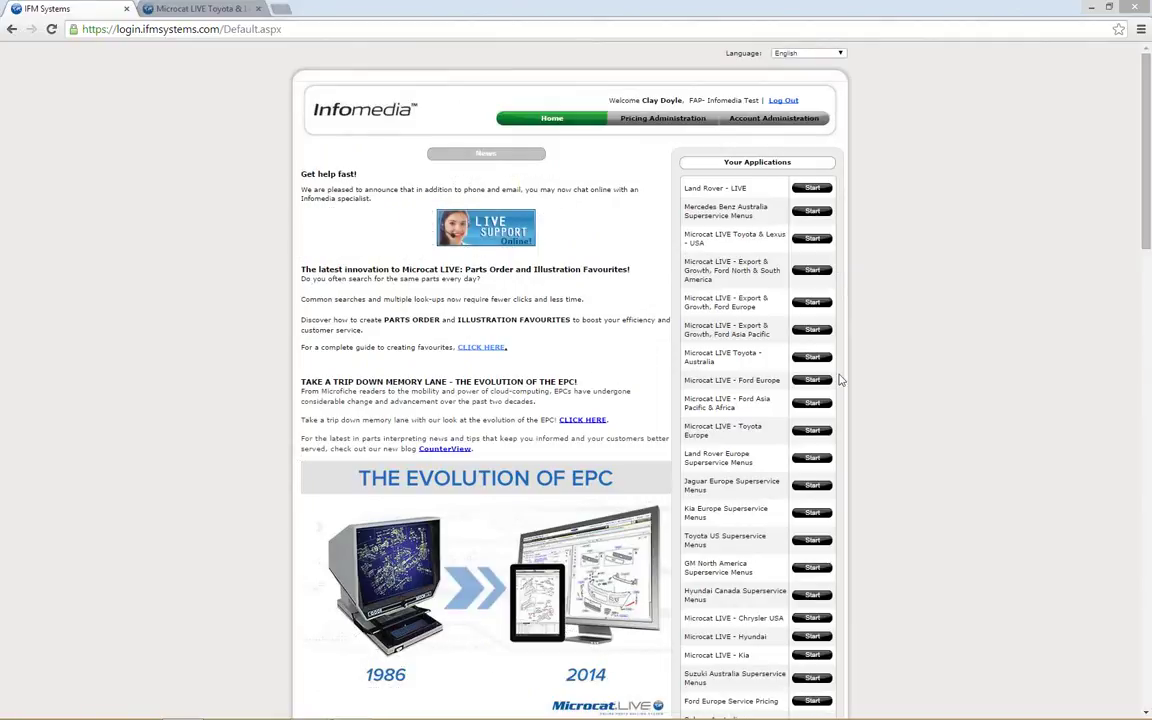
click(210, 9)
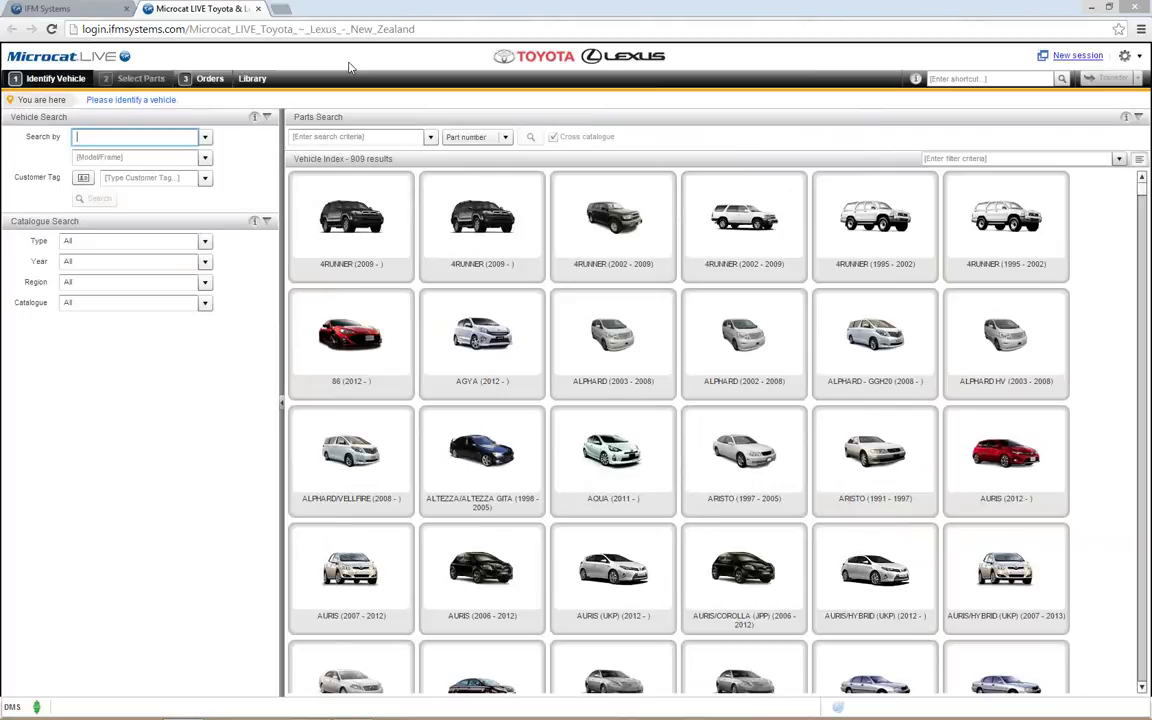
Step: Load the Corolla HB from the saved VIN in search history and open its 5 BODY group
click(205, 137)
click(190, 154)
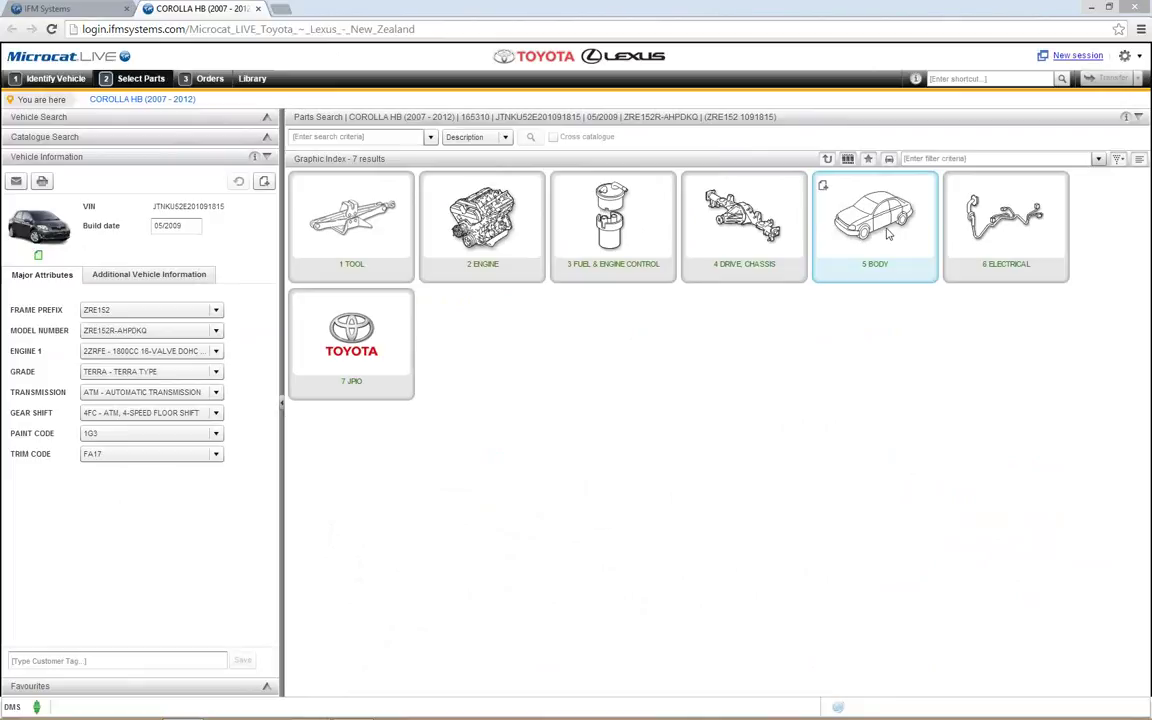
click(887, 232)
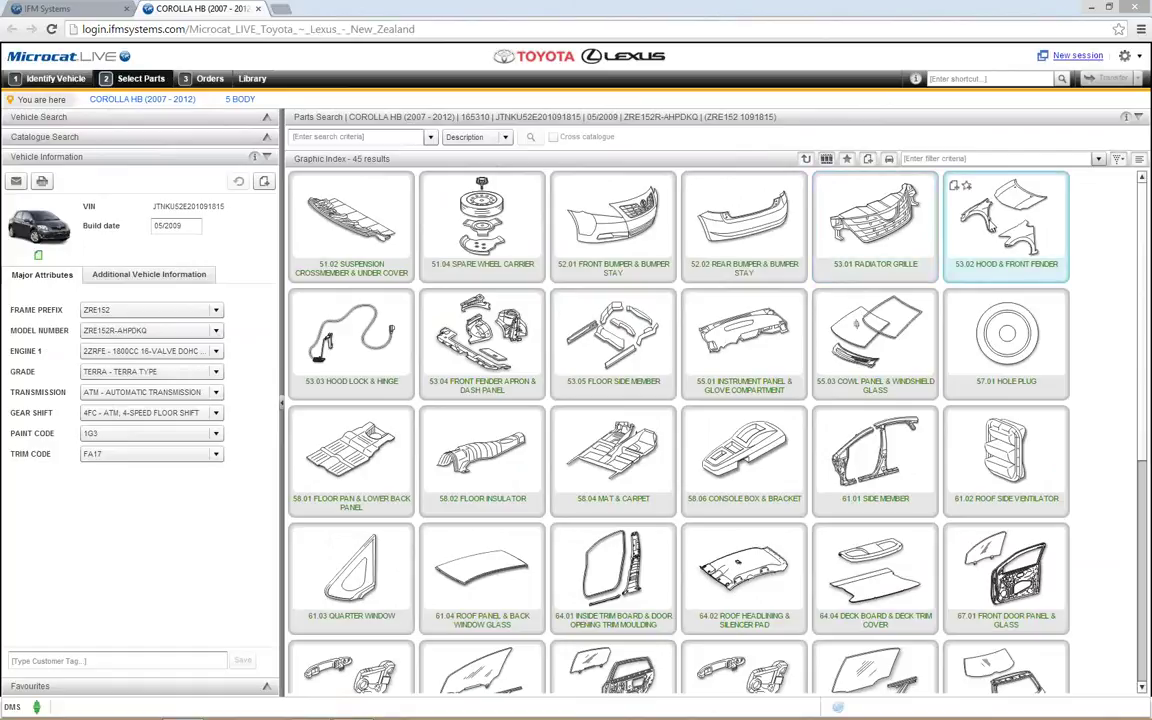
Step: Order HOOD SUB-ASSY 53301-12A10 from 53.02 Hood & Front Fender and view the $494.97 order
click(1010, 228)
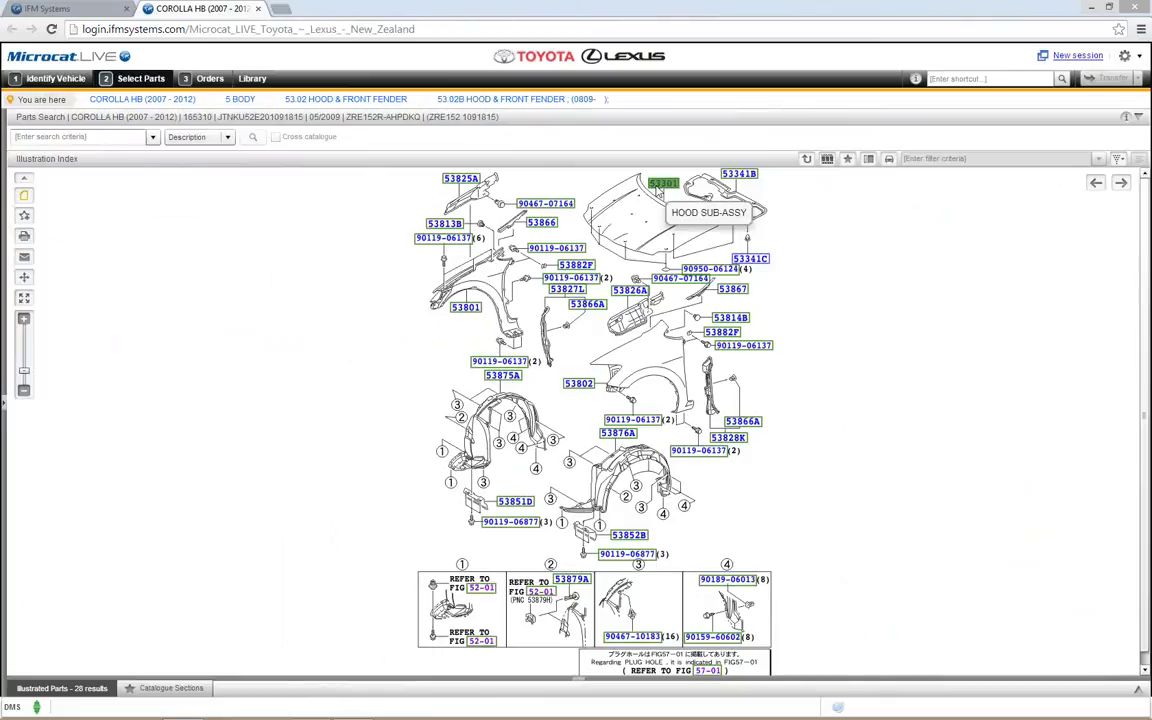
click(658, 188)
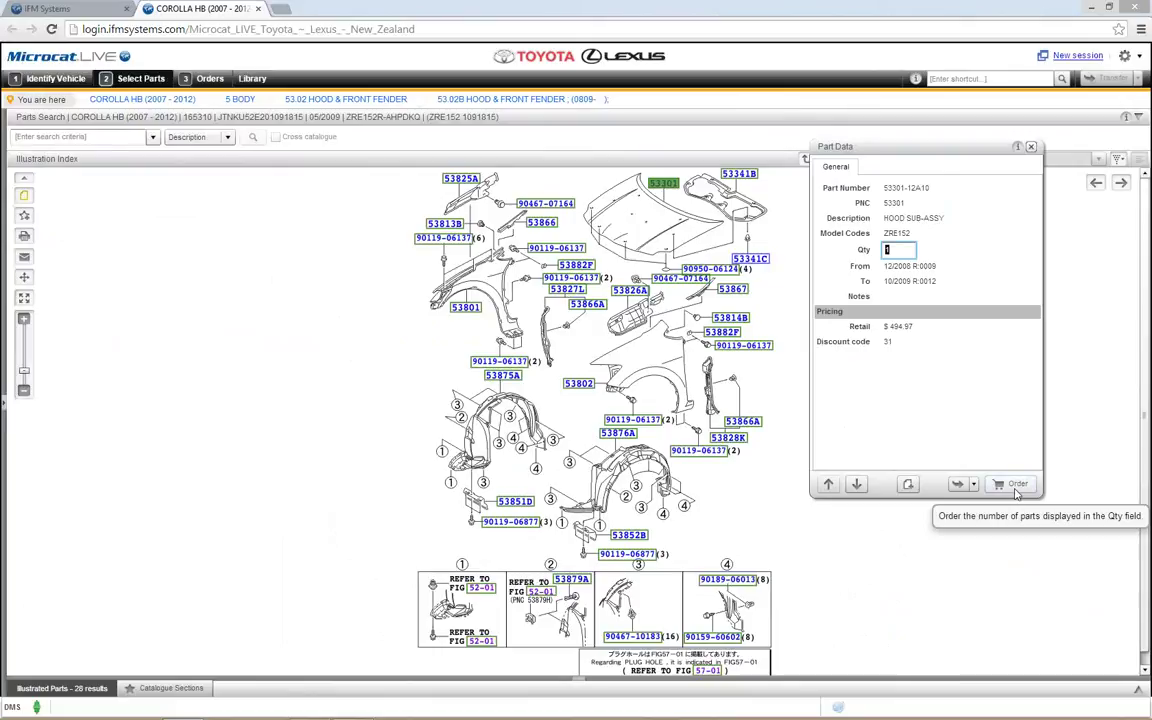
click(1016, 485)
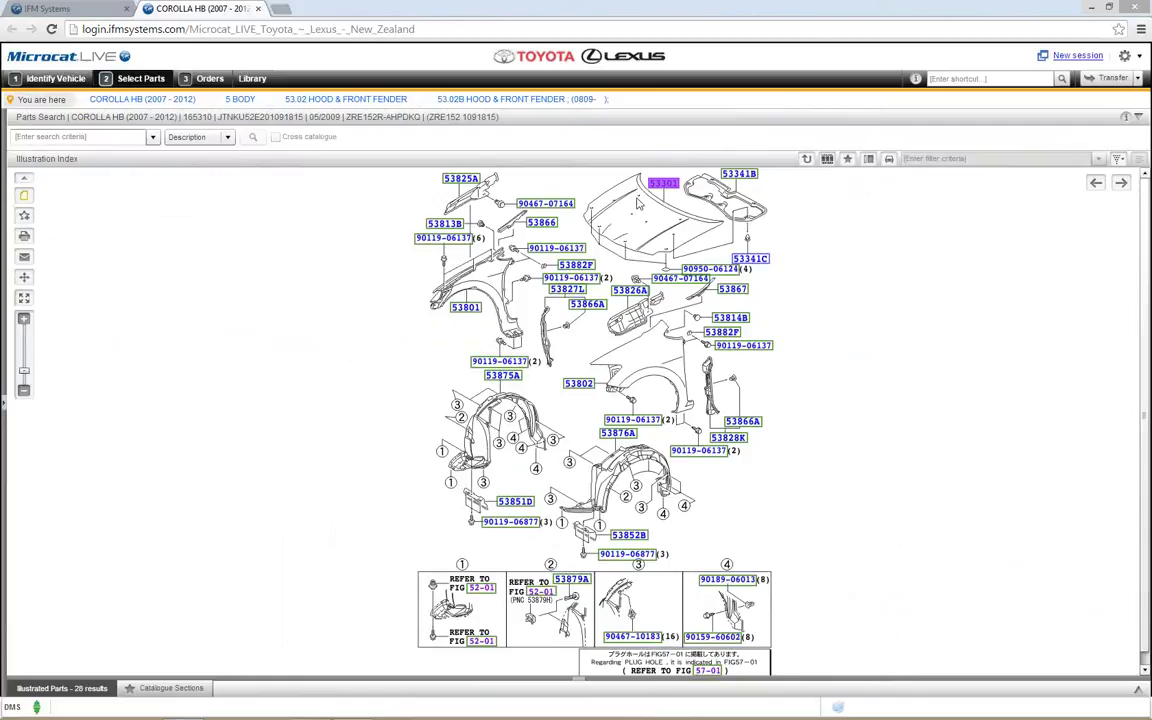
click(208, 79)
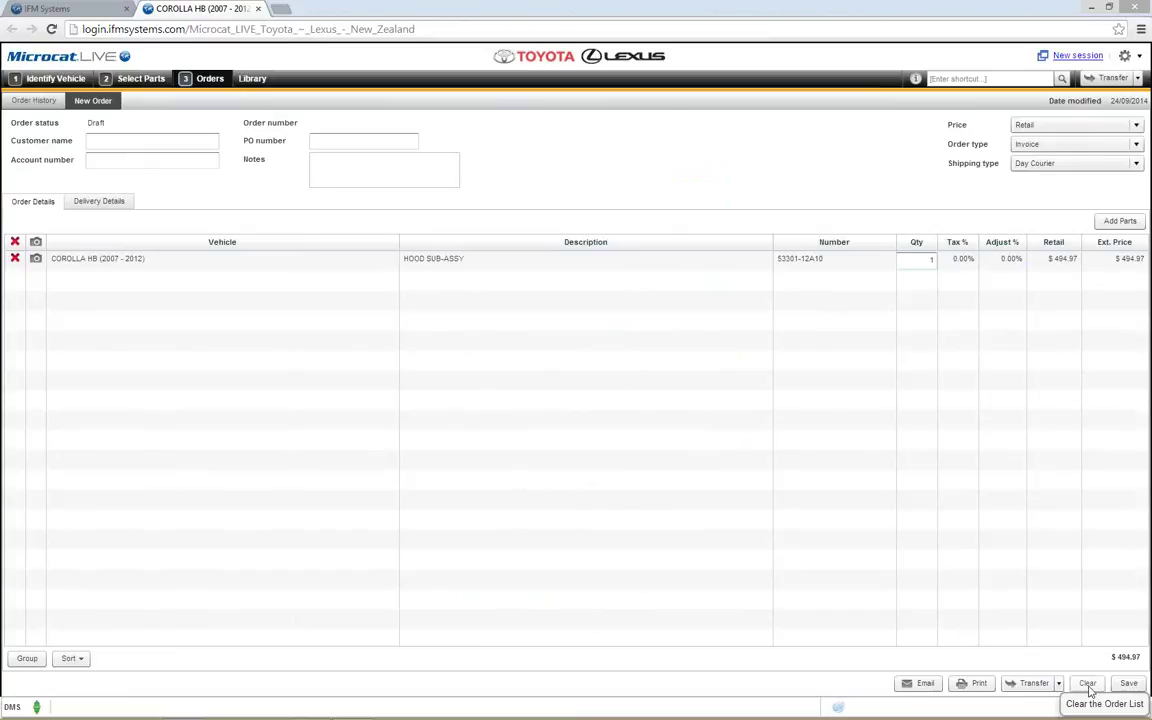
Step: Clear the order to a $0.00 total and return to Identify Vehicle
click(1089, 688)
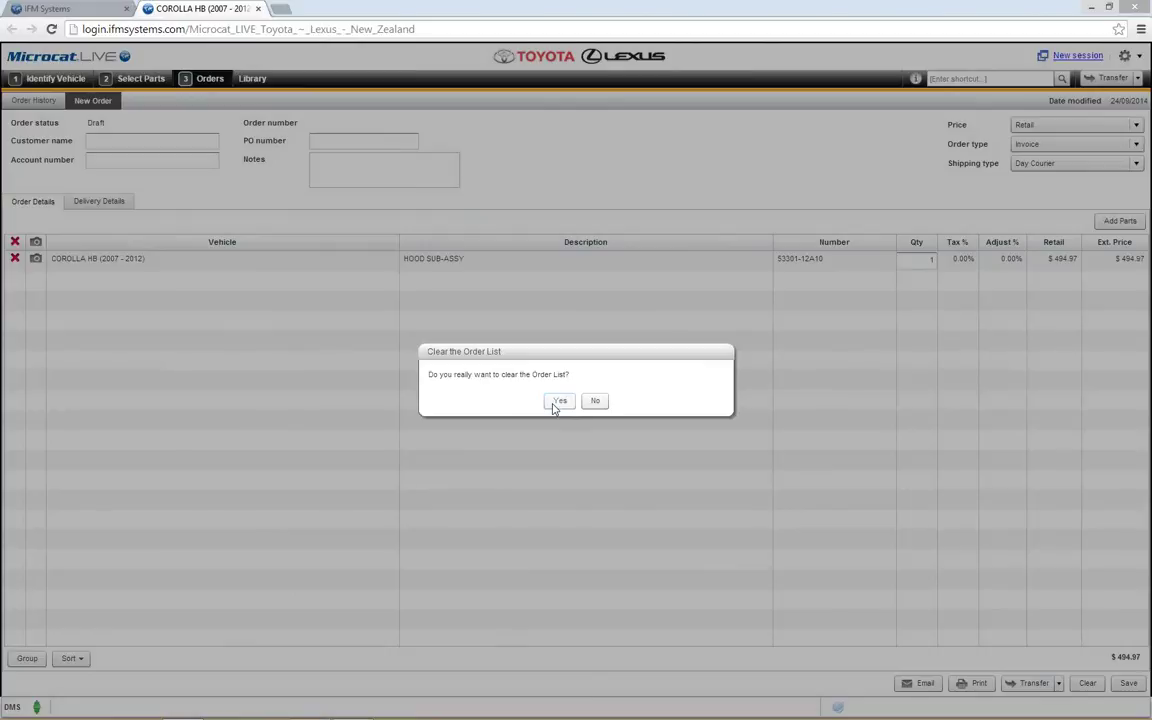
click(558, 402)
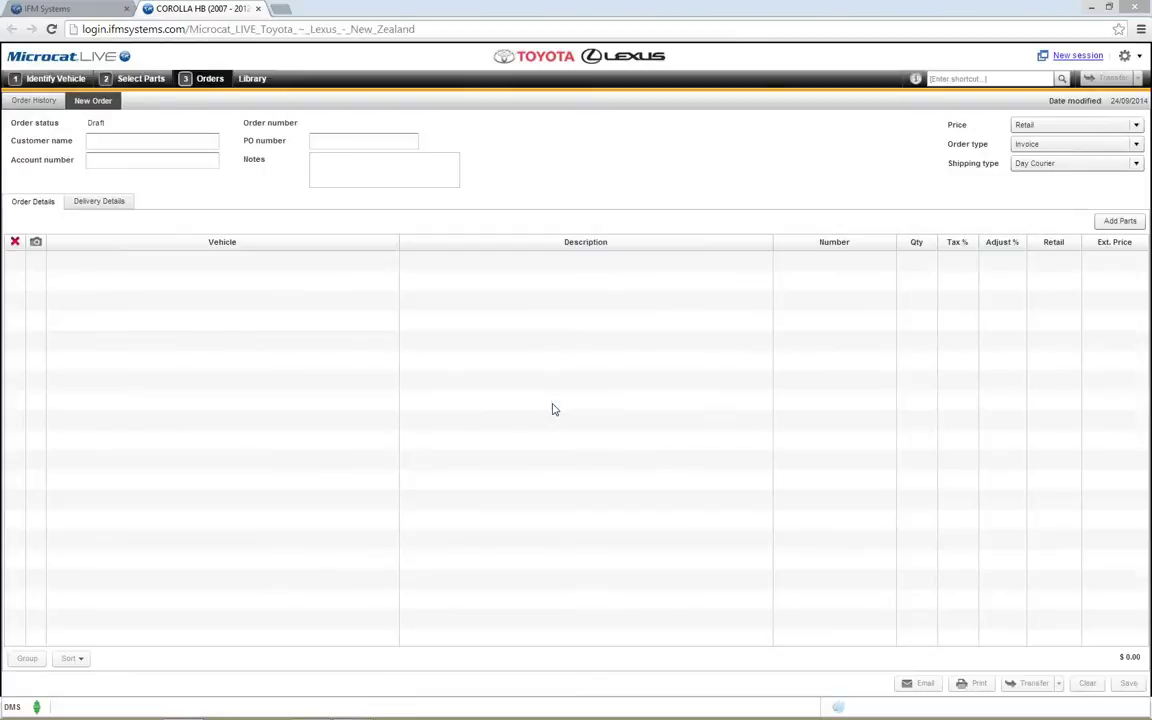
click(57, 80)
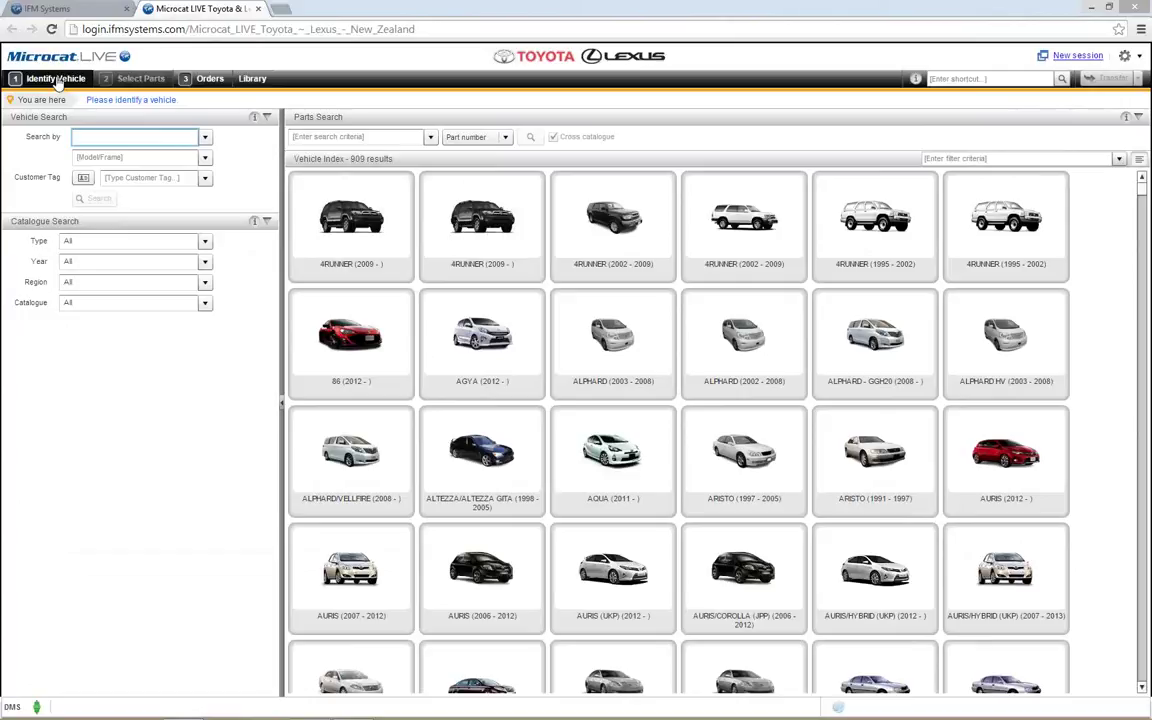
Step: Paste the 17-character VIN into the Search by field
click(158, 138)
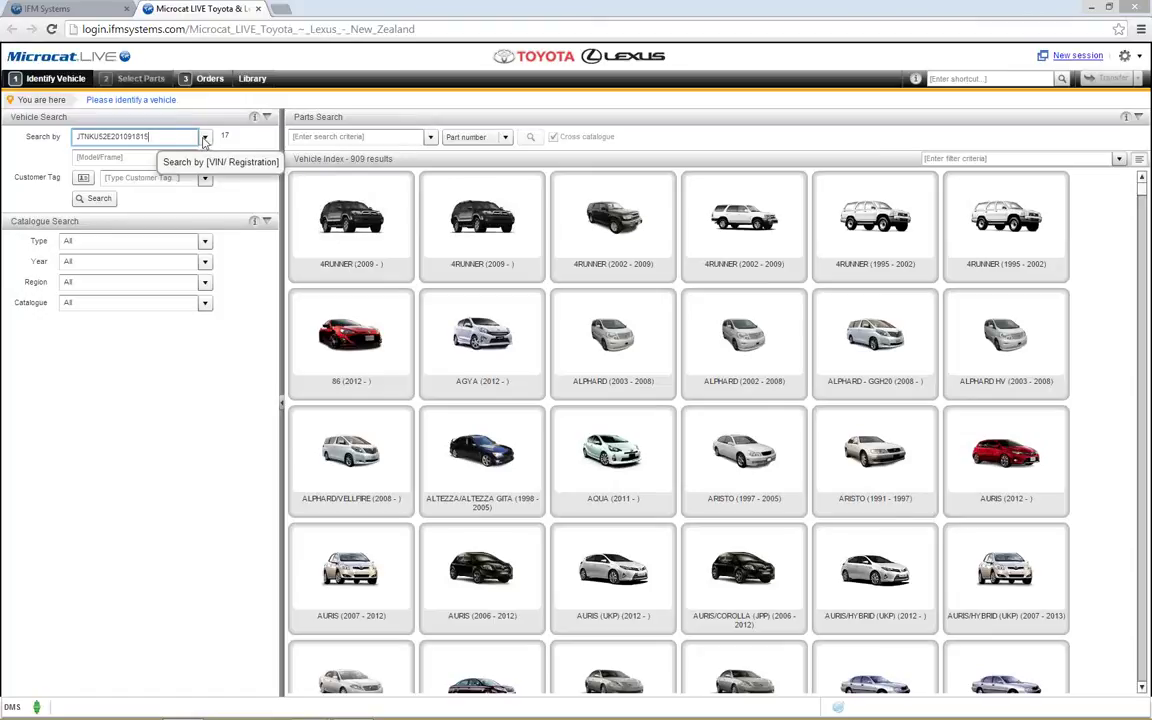
Step: Look up the VIN, identifying a COROLLA HB built 05/2009, model ZRE152R-AHPDKQ
click(88, 197)
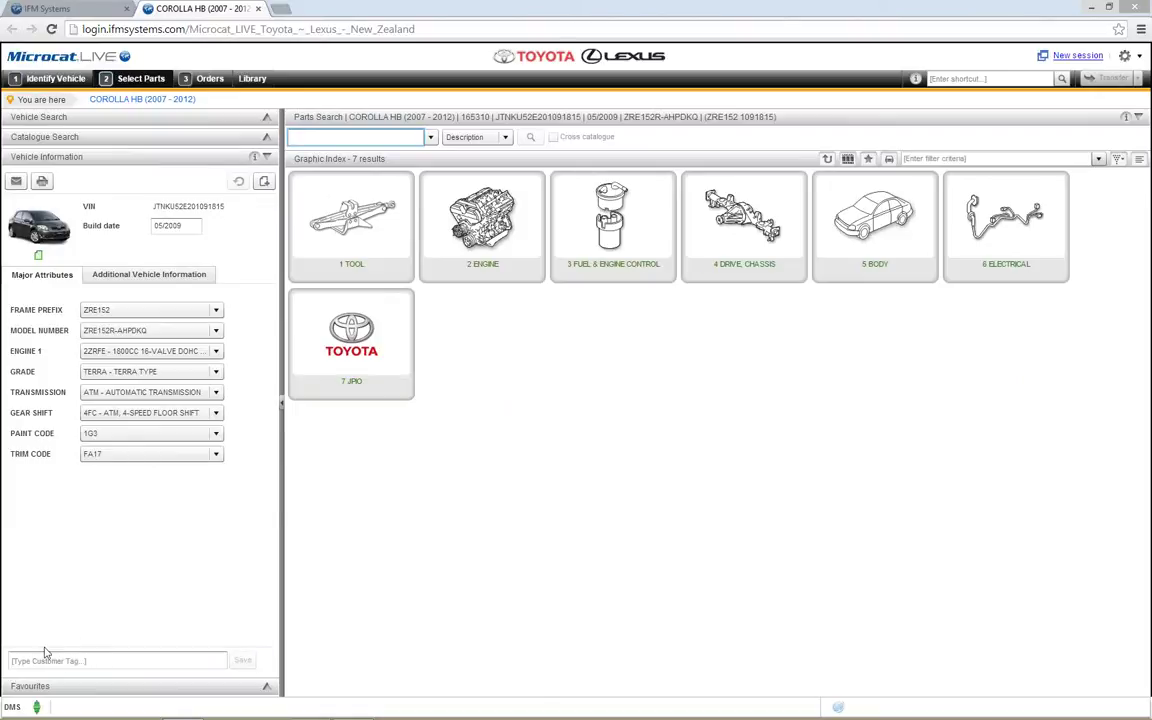
Step: Save the customer's name as the Corolla's customer tag and return to Identify Vehicle
click(70, 660)
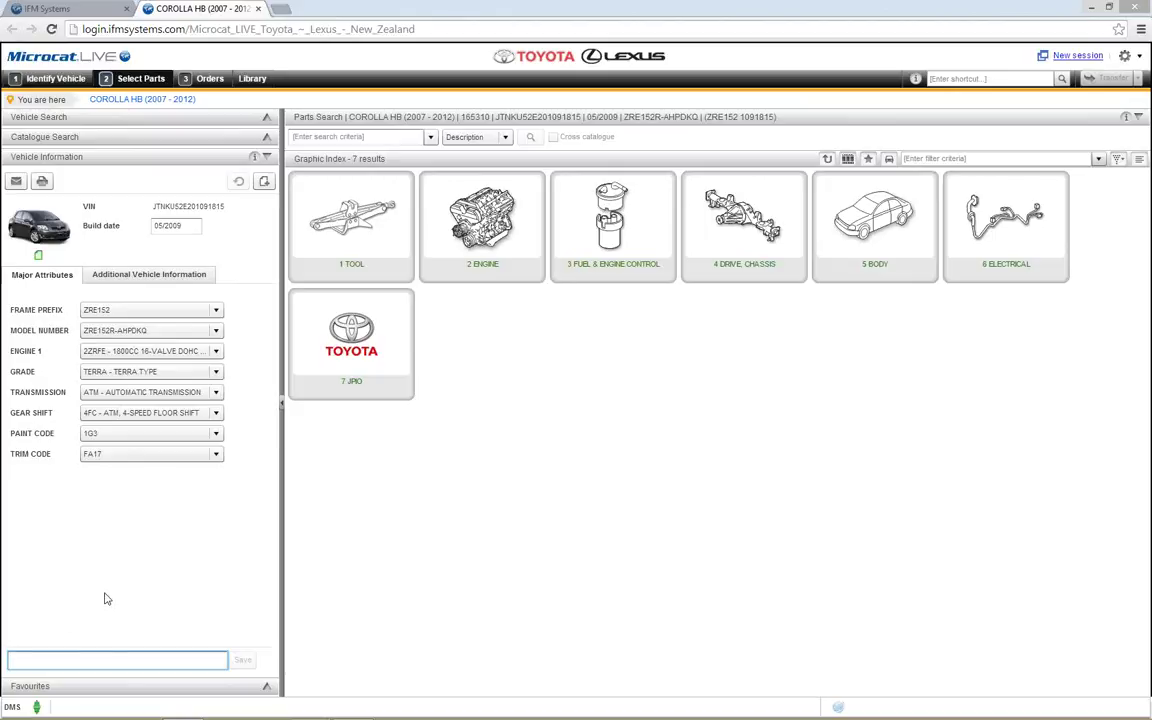
text(Kerrie)
click(241, 663)
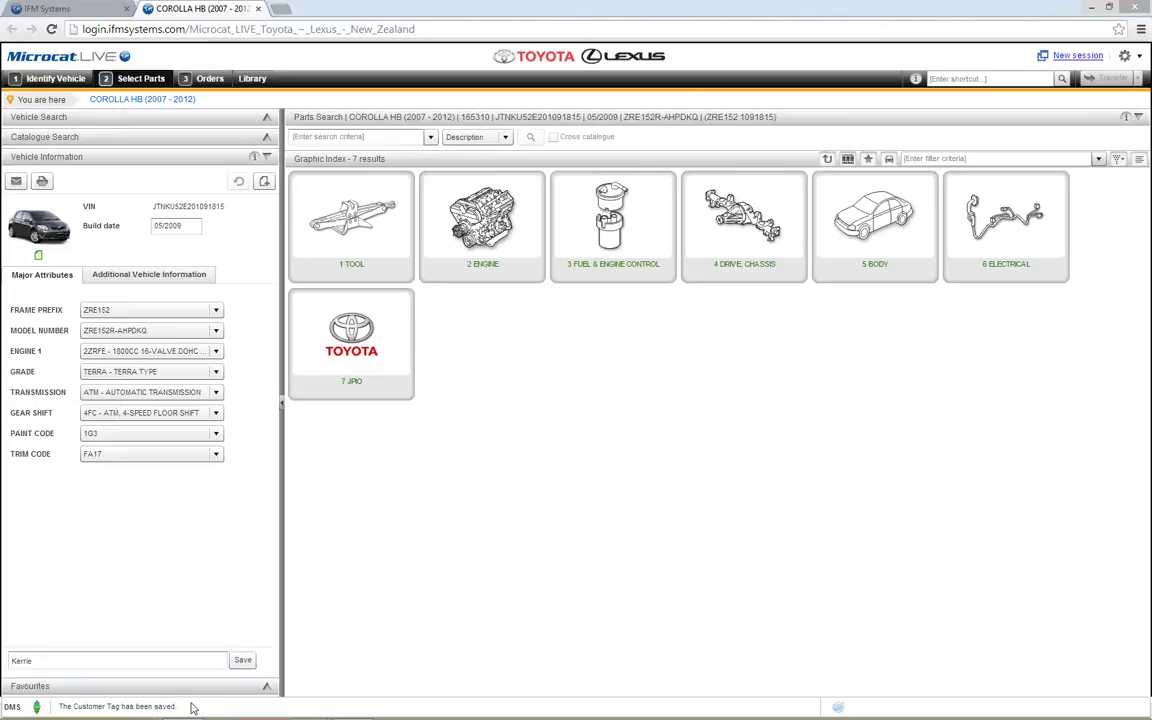
click(45, 79)
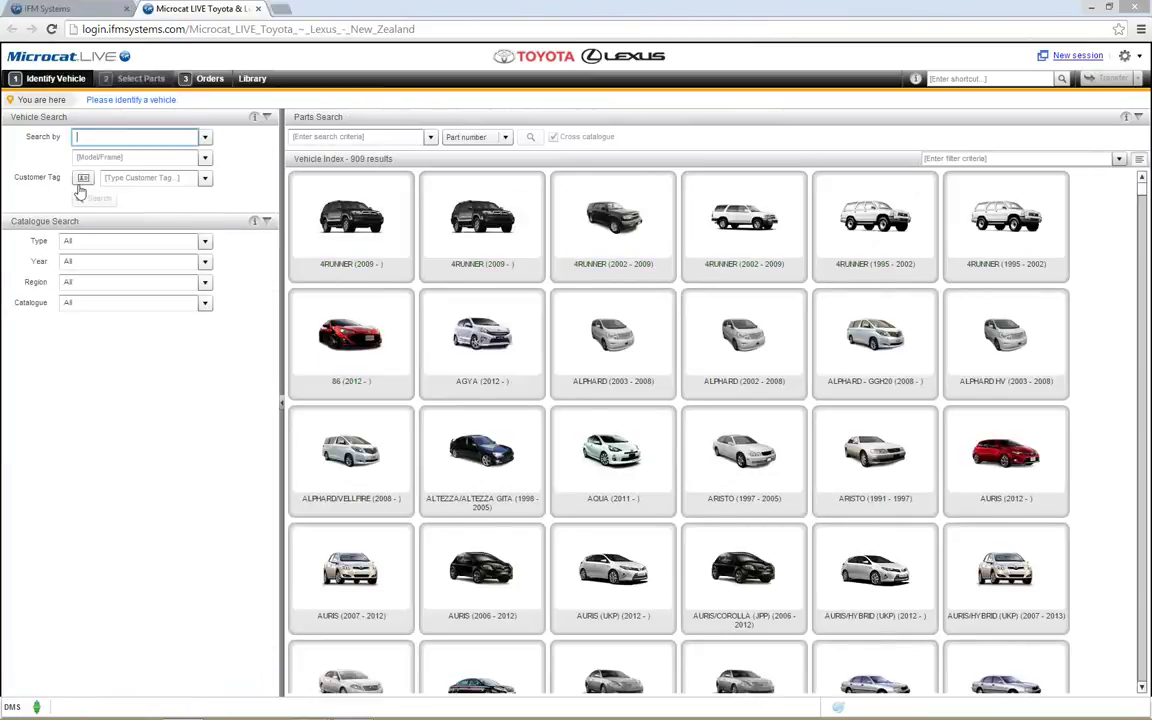
Step: Search by the customer's tag to reload the COROLLA HB (2007 - 2012)
click(127, 180)
text(Kerre)
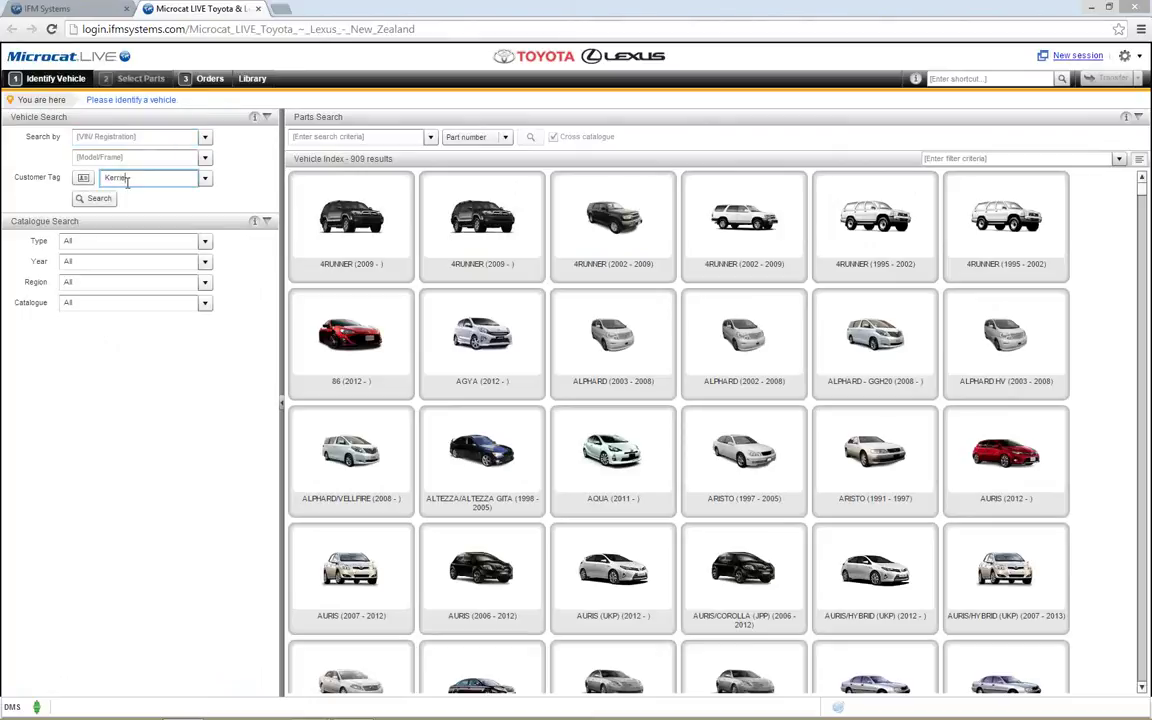
click(100, 200)
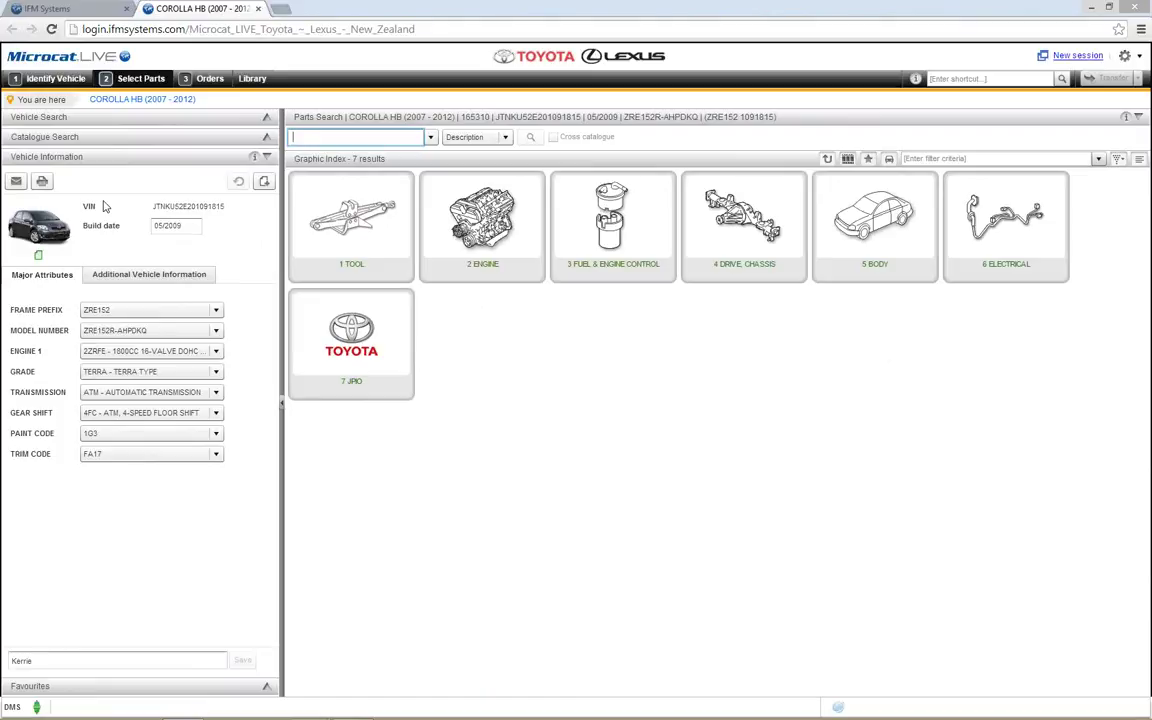
click(68, 84)
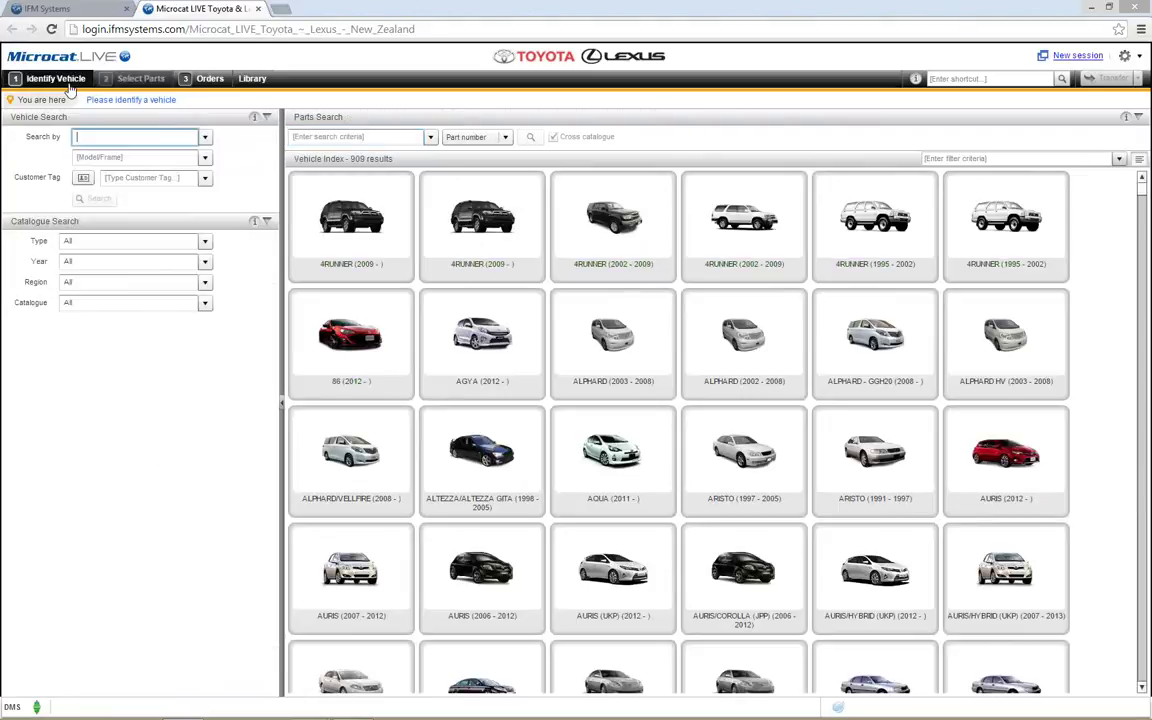
click(84, 178)
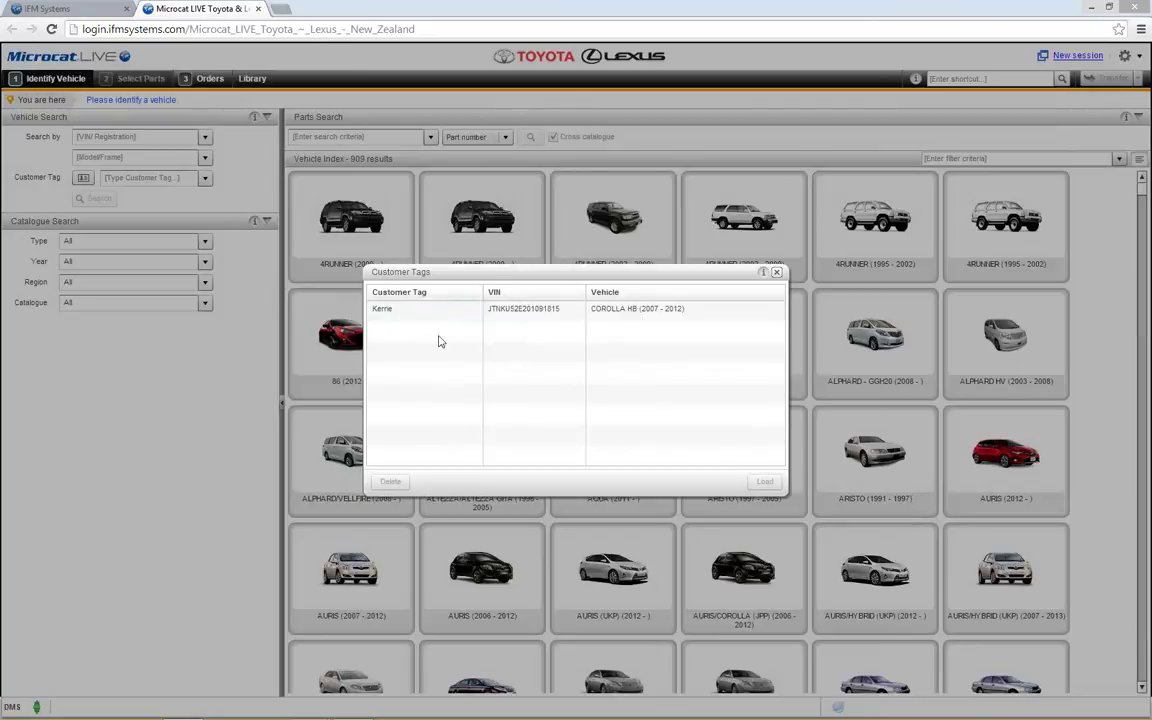
click(553, 316)
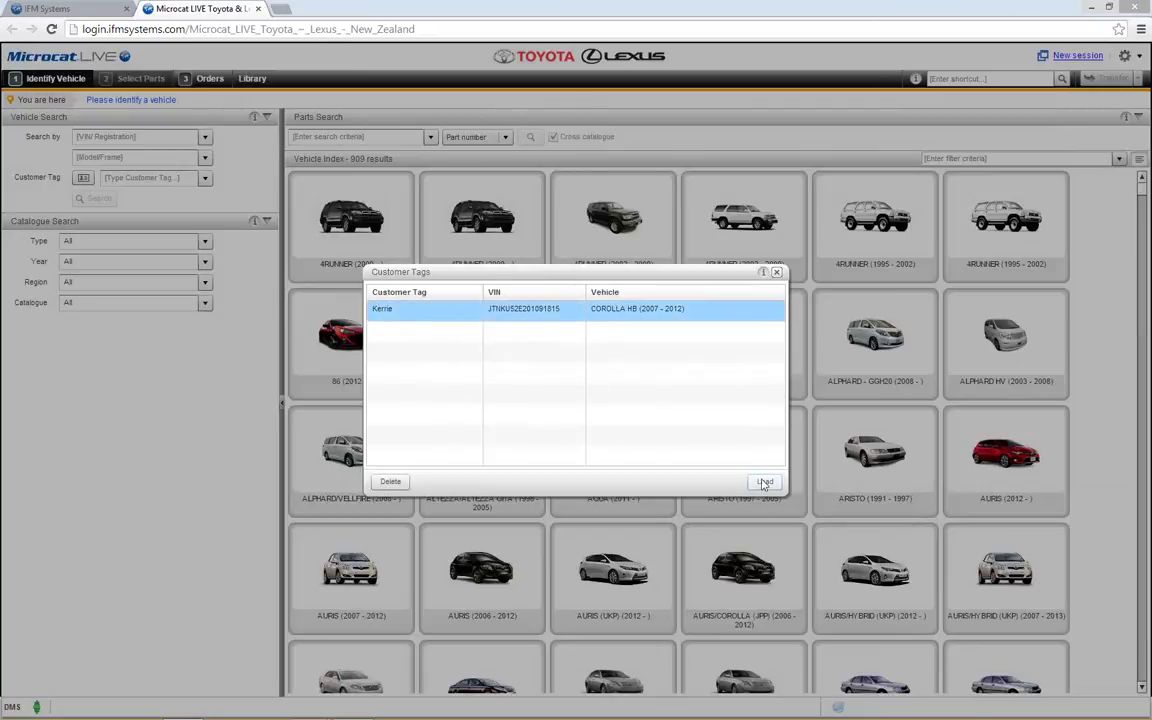
click(777, 273)
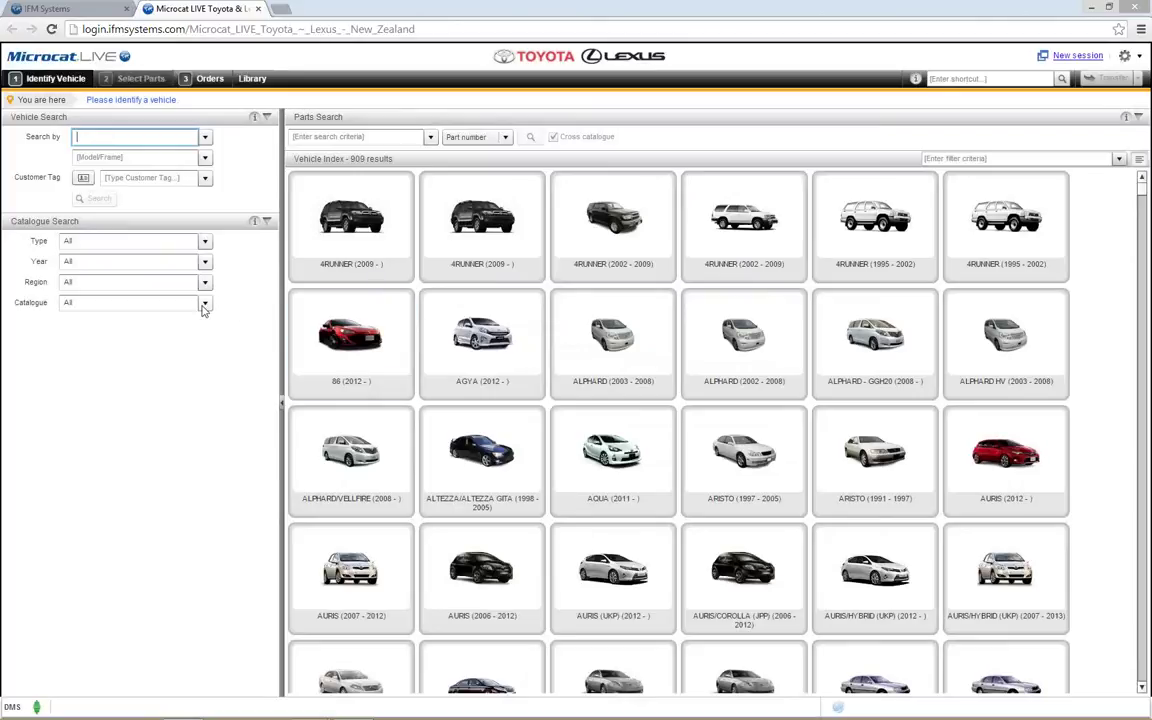
click(100, 157)
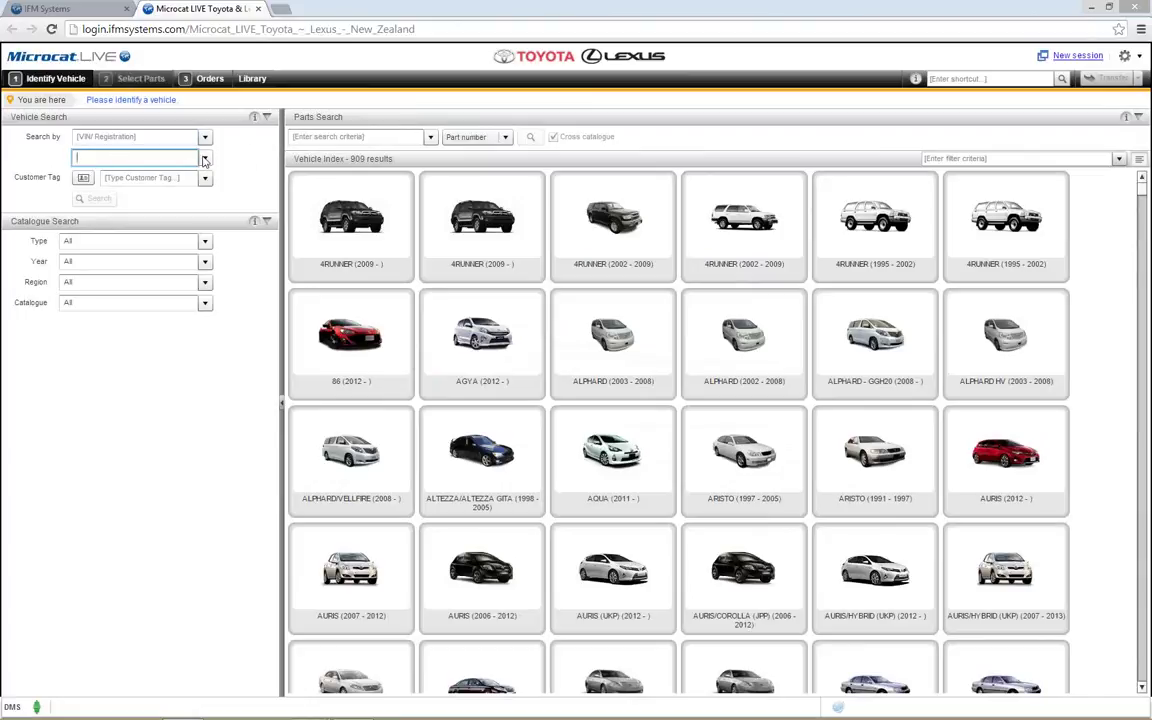
click(204, 160)
click(105, 172)
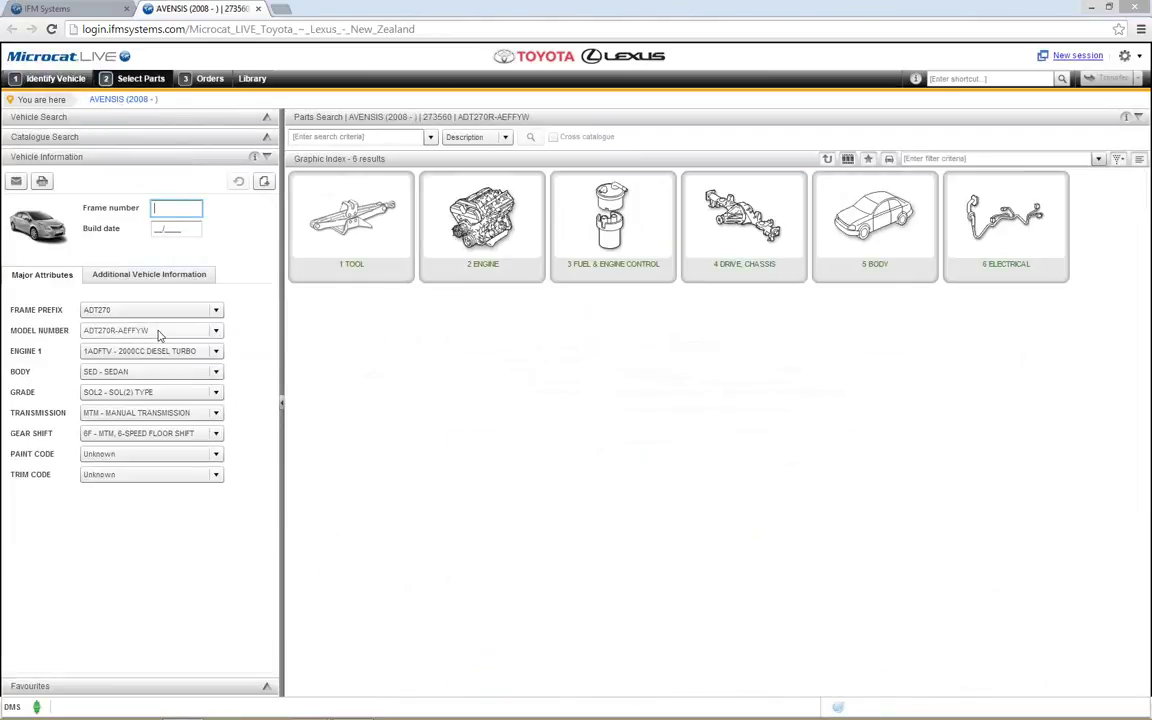
click(62, 81)
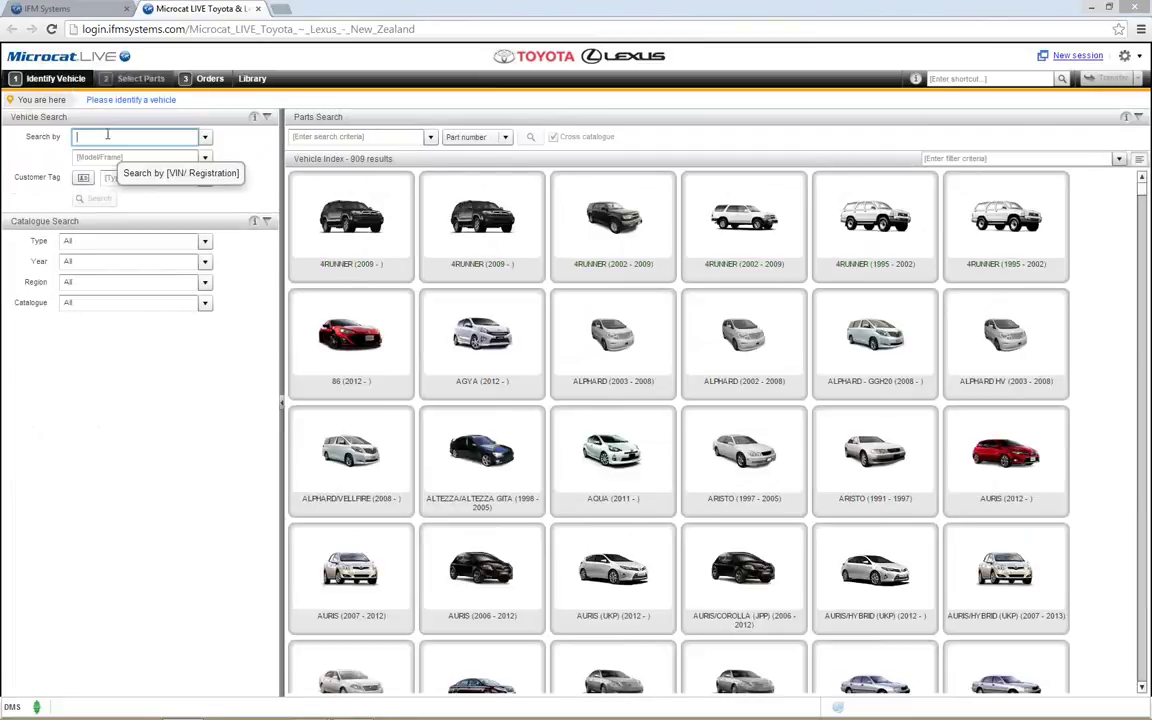
click(107, 134)
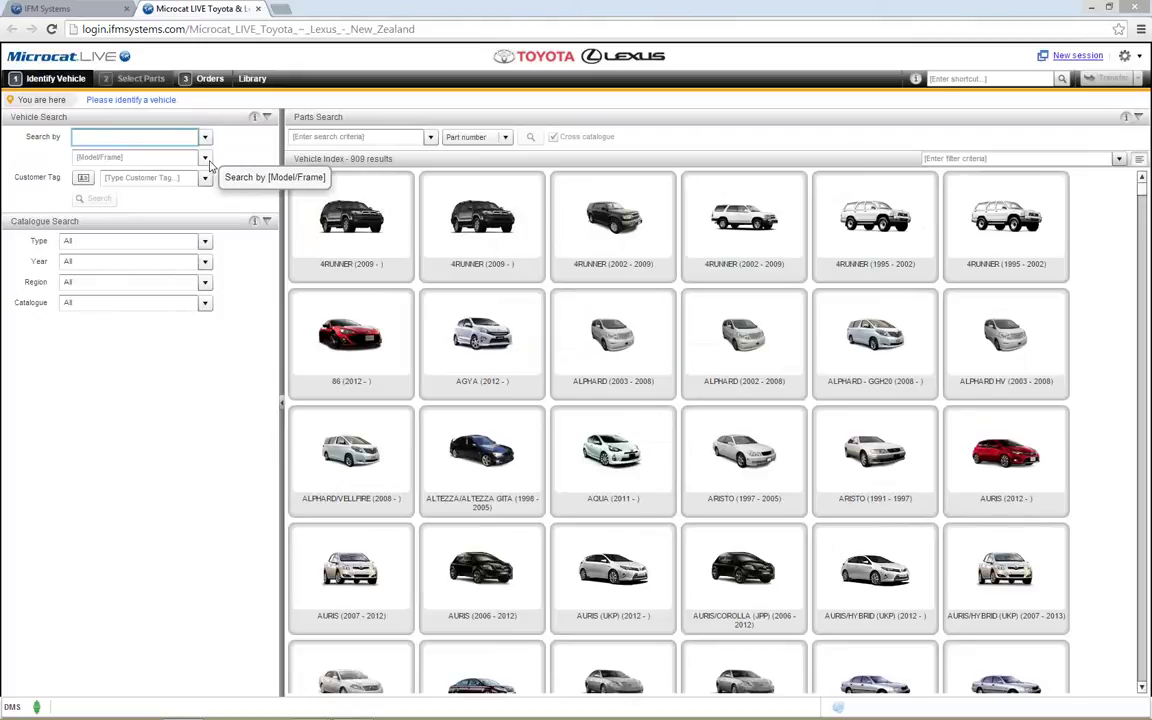
click(205, 157)
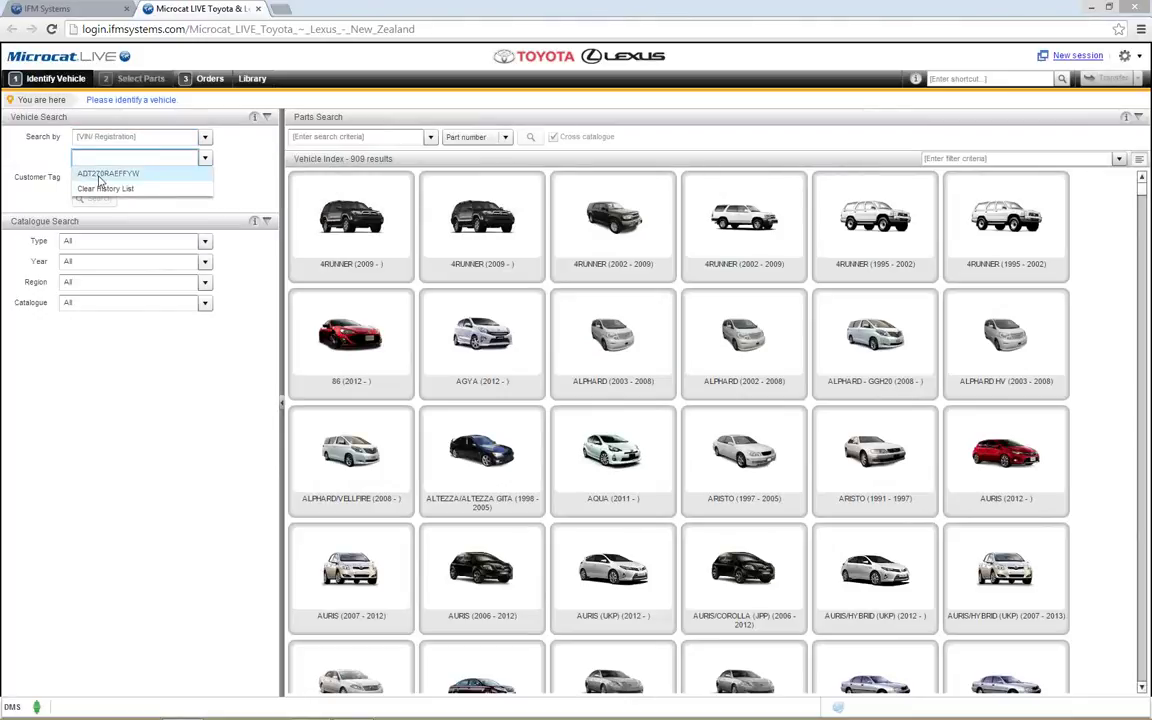
click(130, 174)
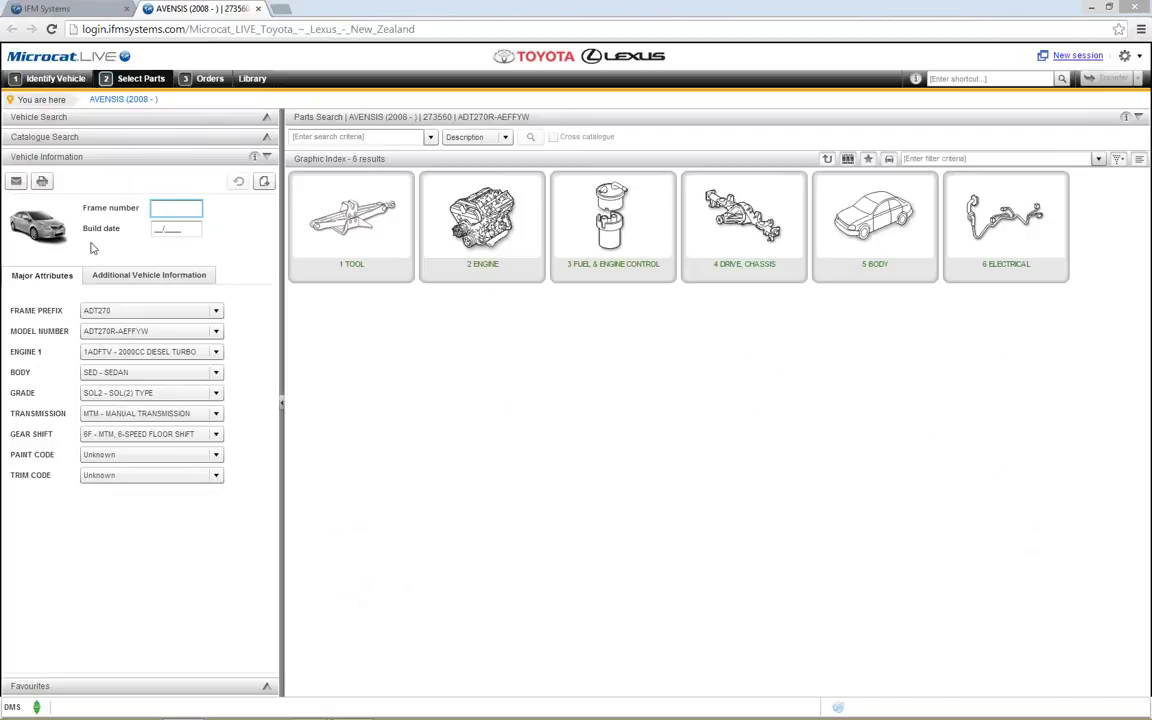
mouse_move(28, 245)
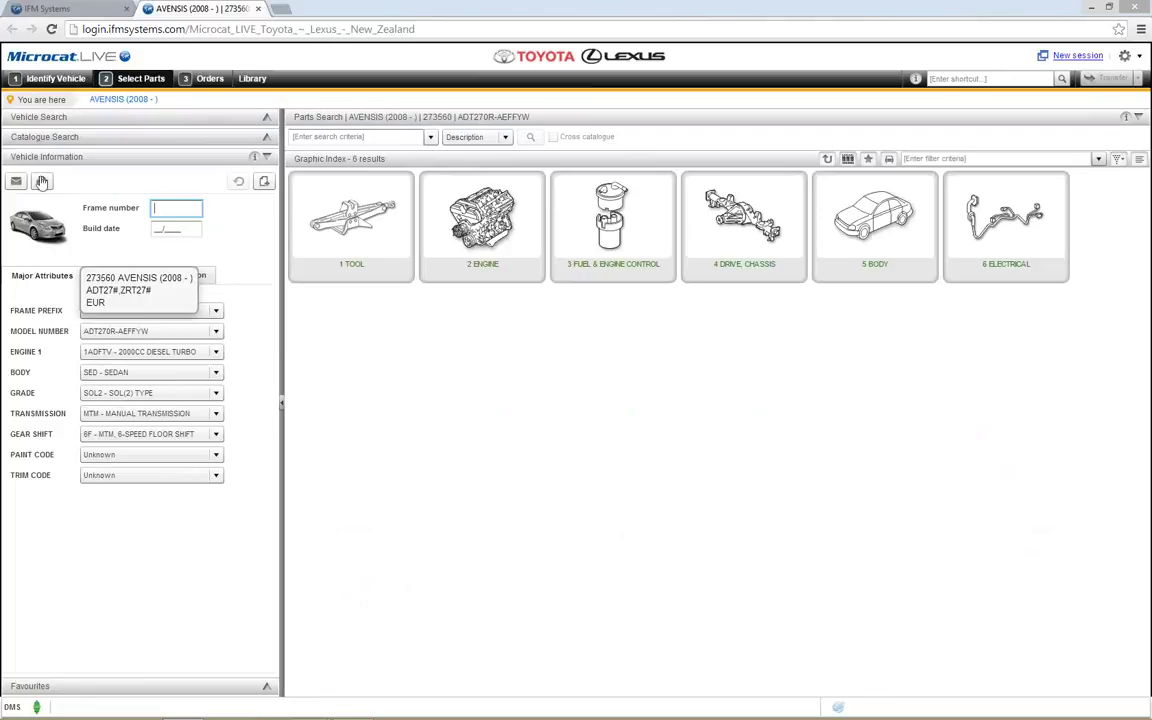
click(52, 80)
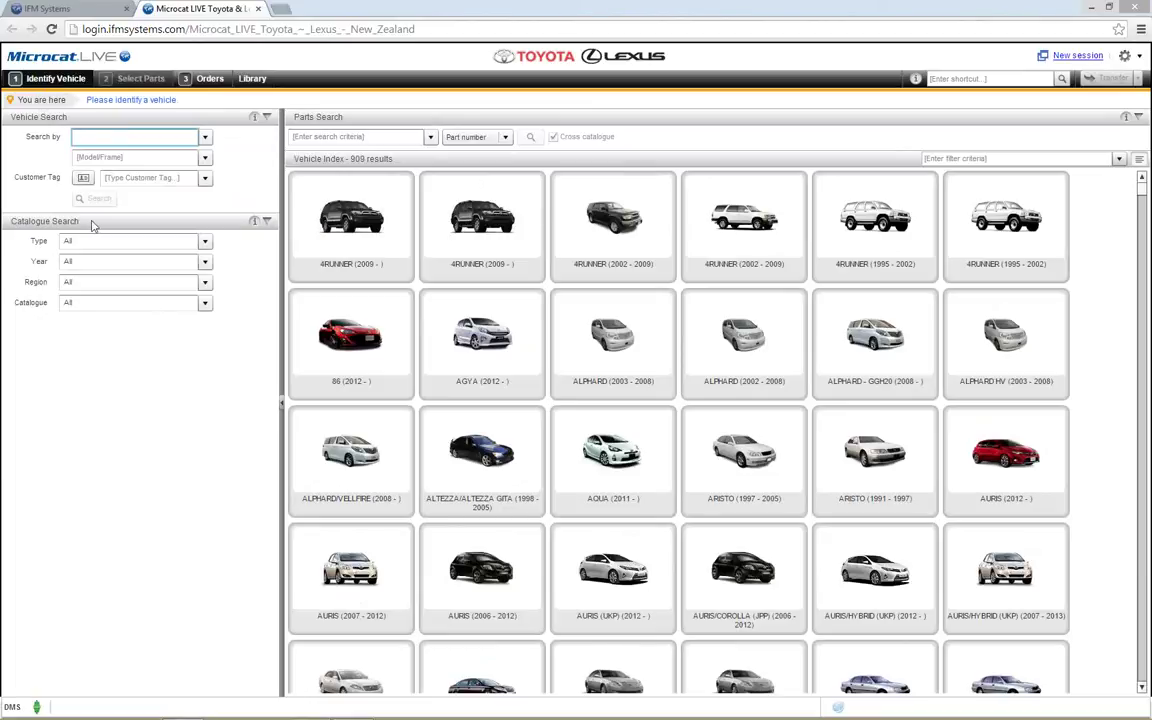
Step: Filter Catalogue Search to Passenger type and 2012, then open the AVALON (2005 - 2012) catalogue
click(208, 246)
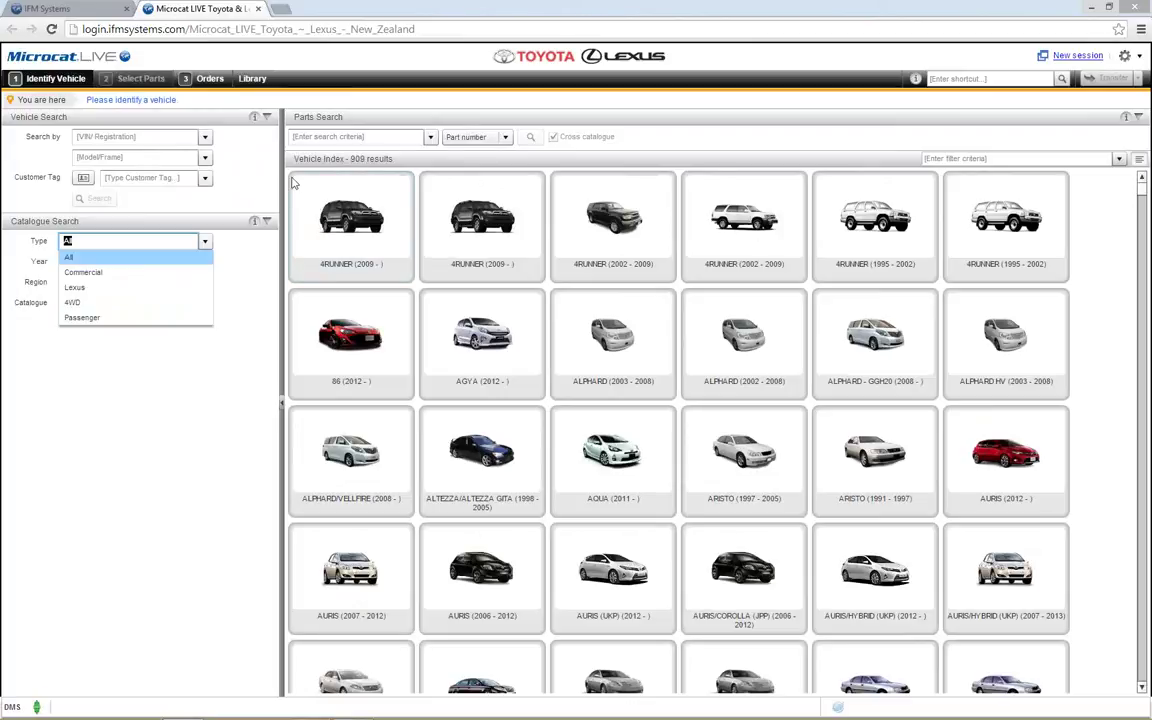
click(138, 318)
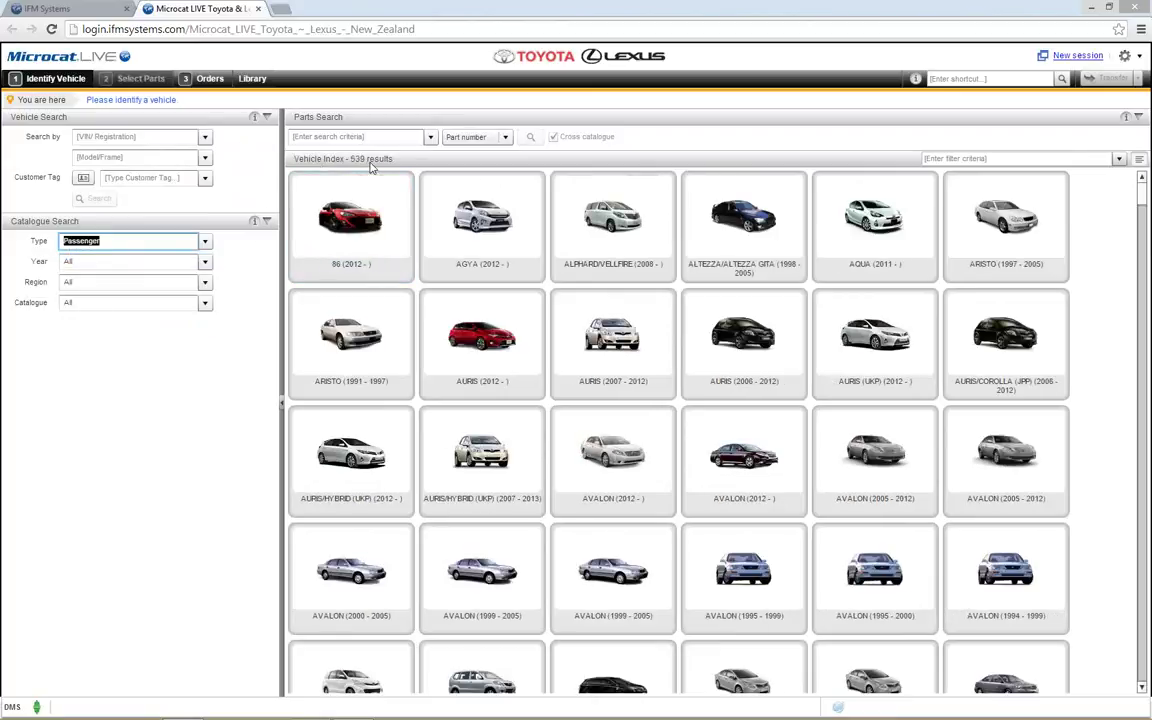
click(205, 261)
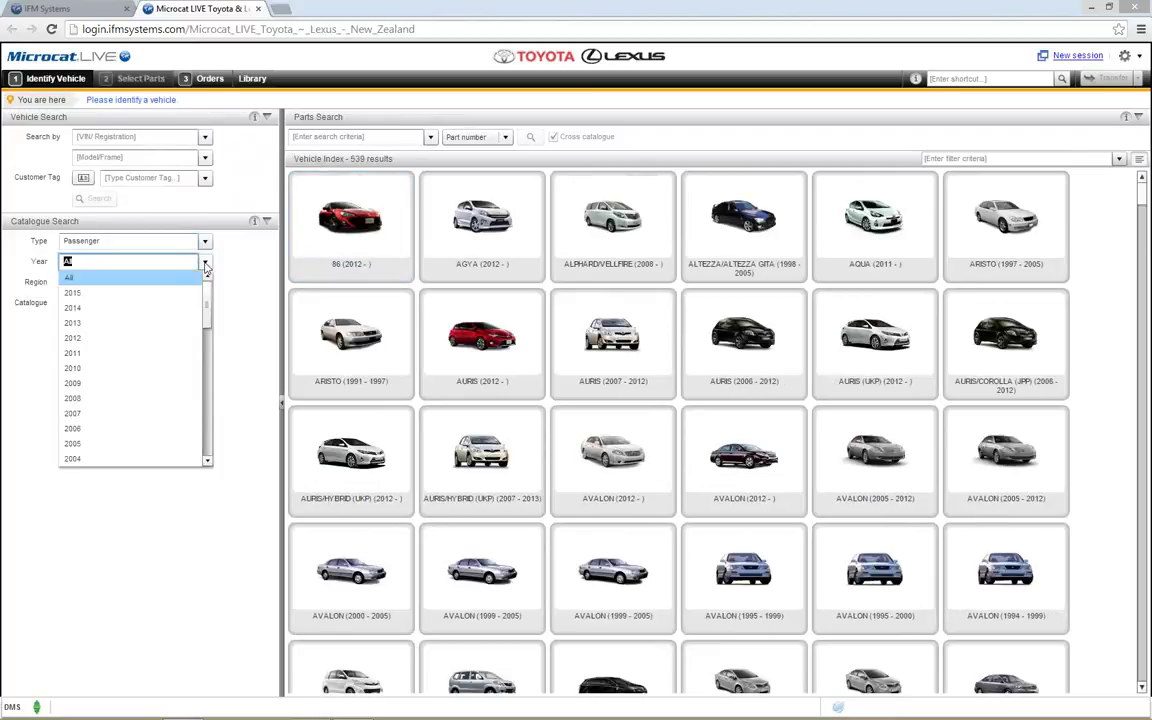
click(126, 340)
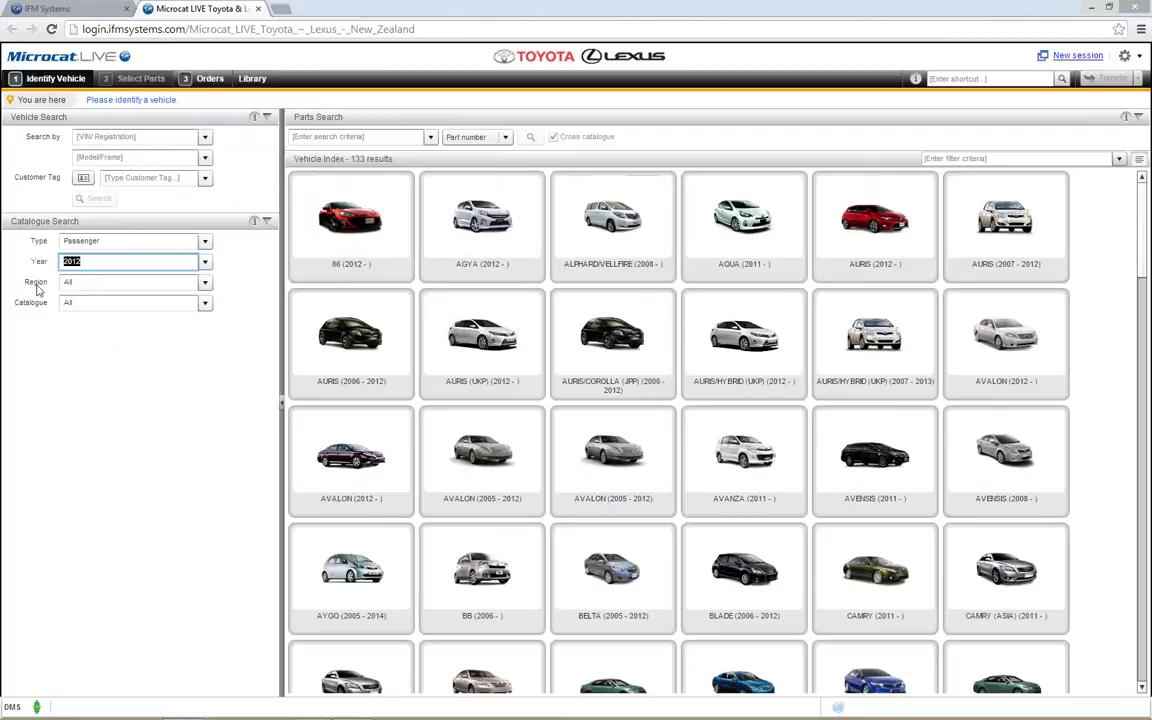
click(206, 303)
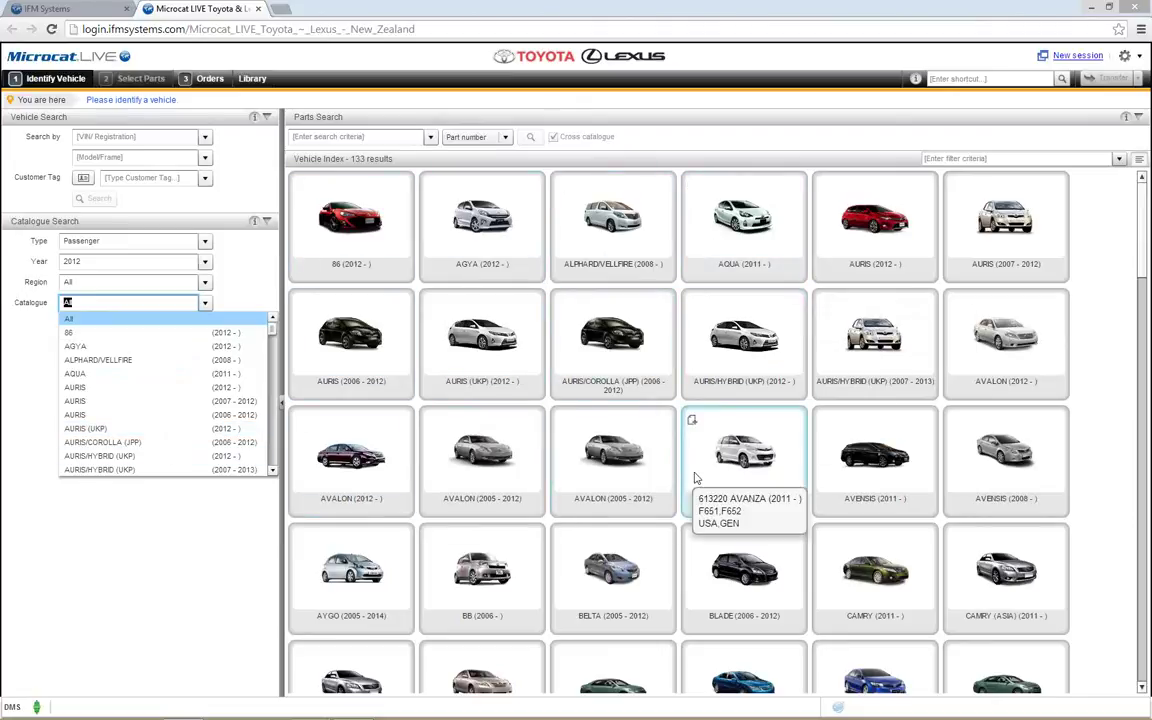
click(594, 463)
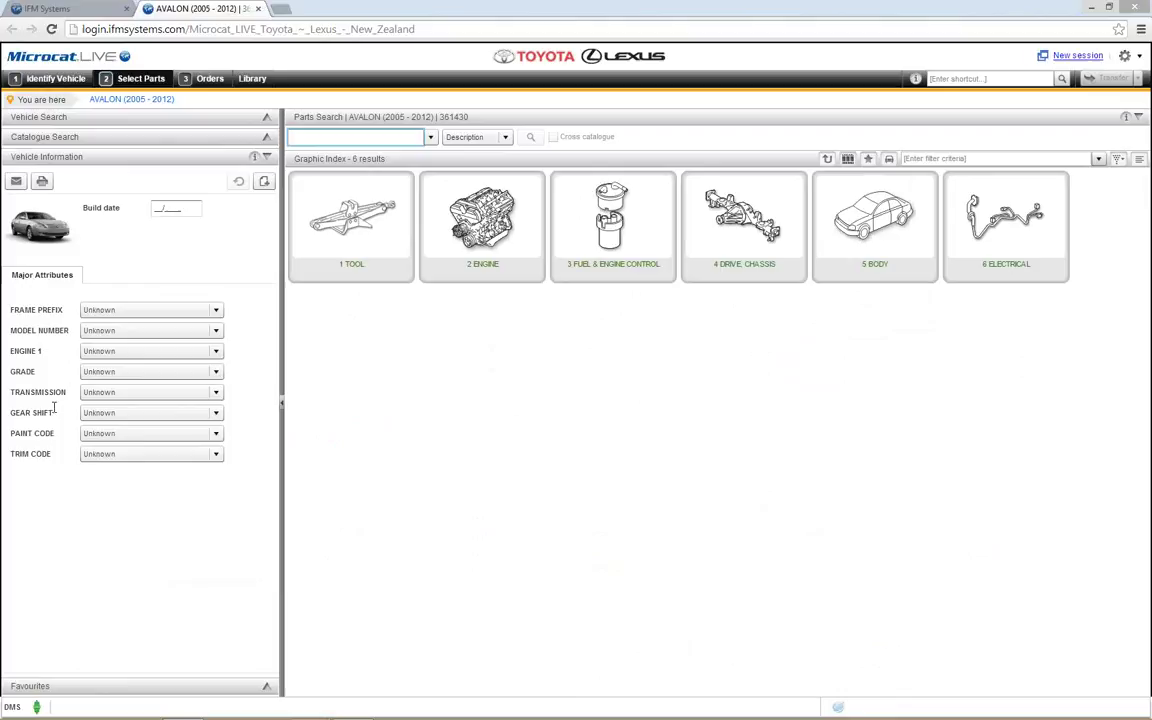
Step: Set the Avalon's transmission to ATM - AUTOMATIC TRANSMISSION and engine to 2GRFE, then return to Identify Vehicle
click(216, 392)
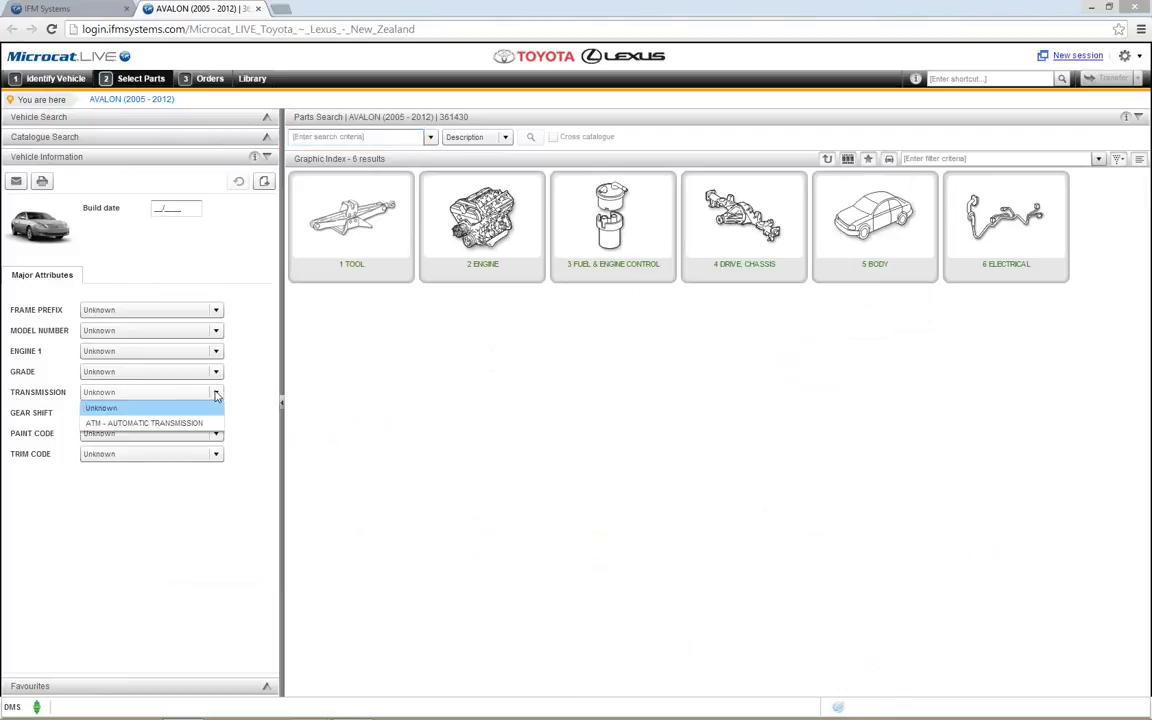
click(143, 423)
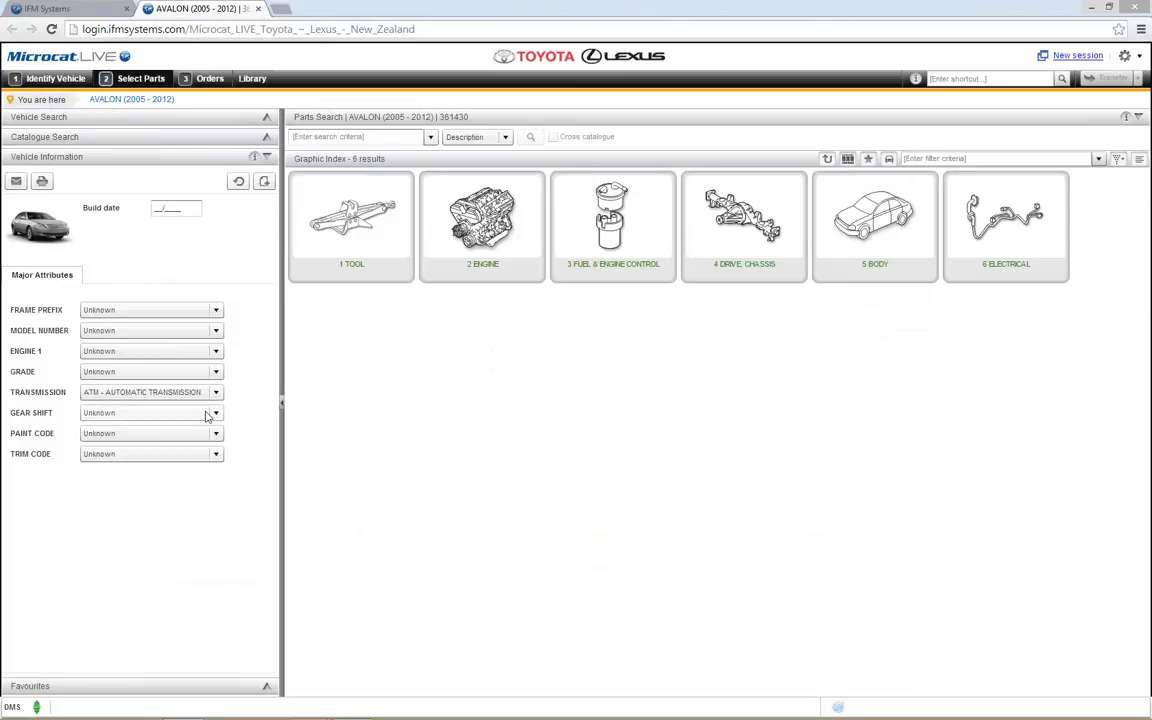
click(216, 351)
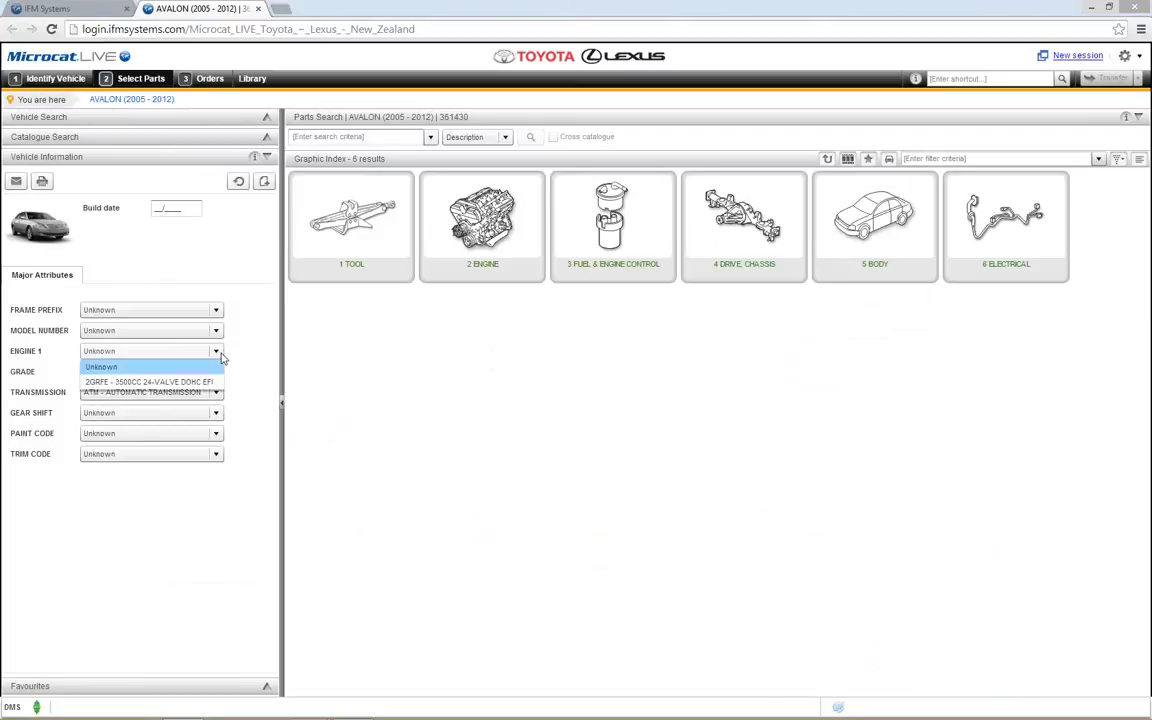
click(205, 378)
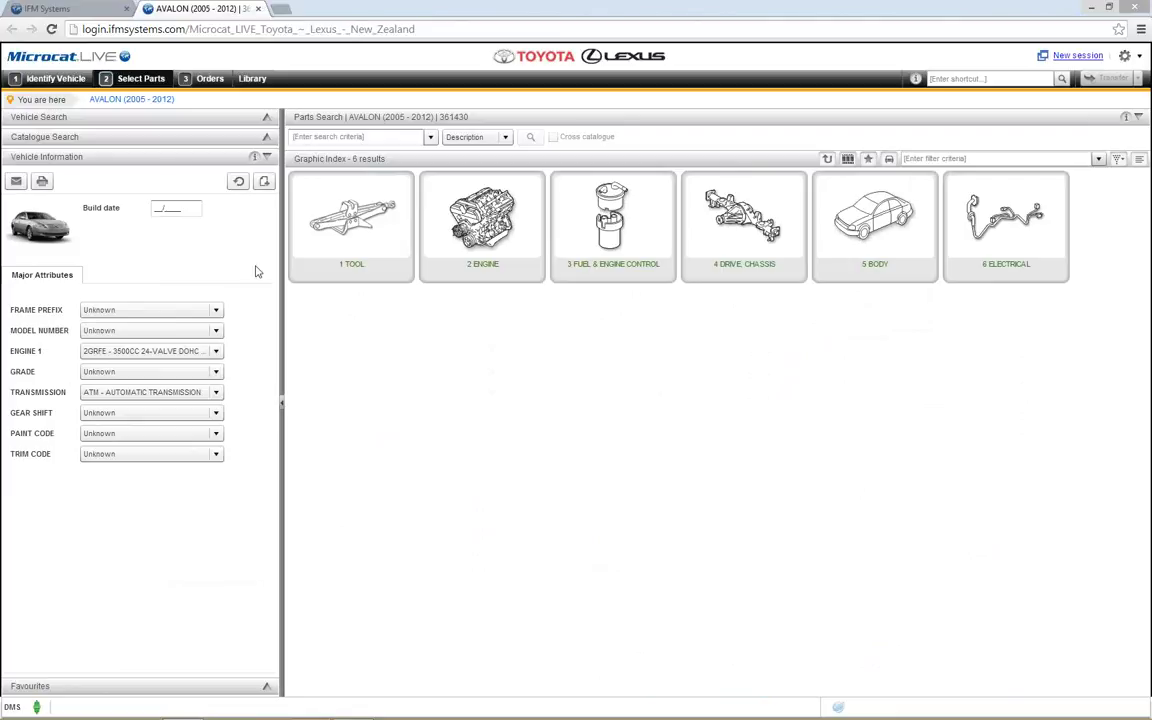
click(63, 80)
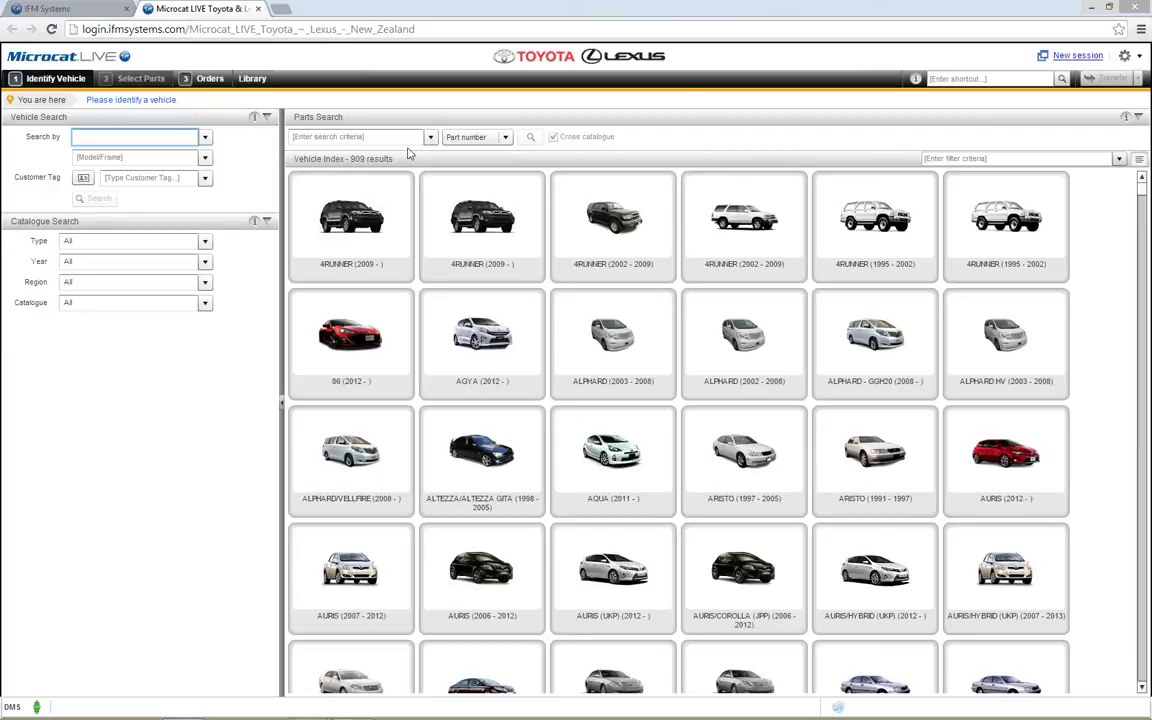
click(965, 156)
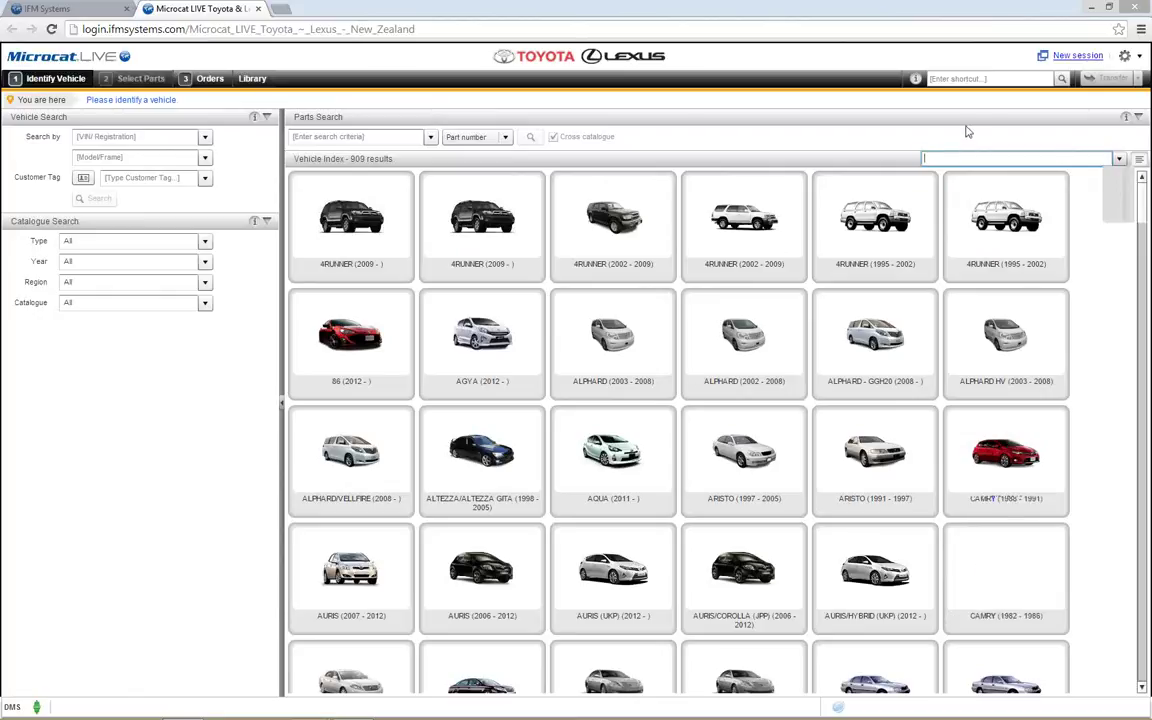
text(yar)
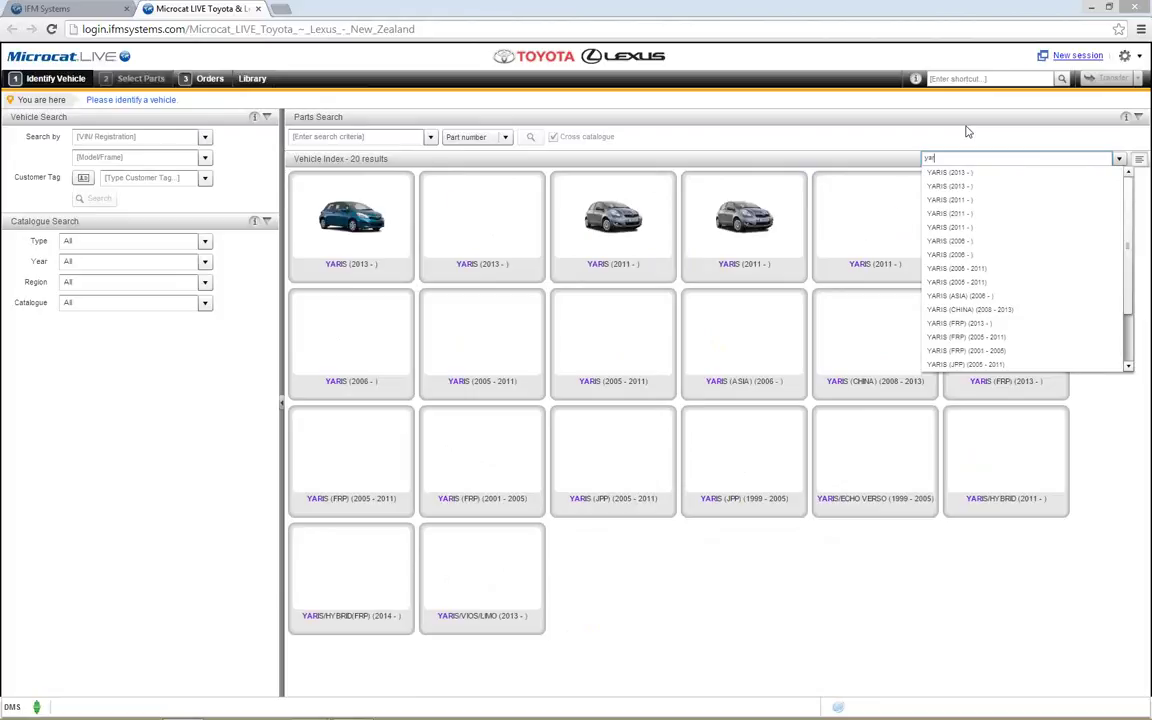
text(is)
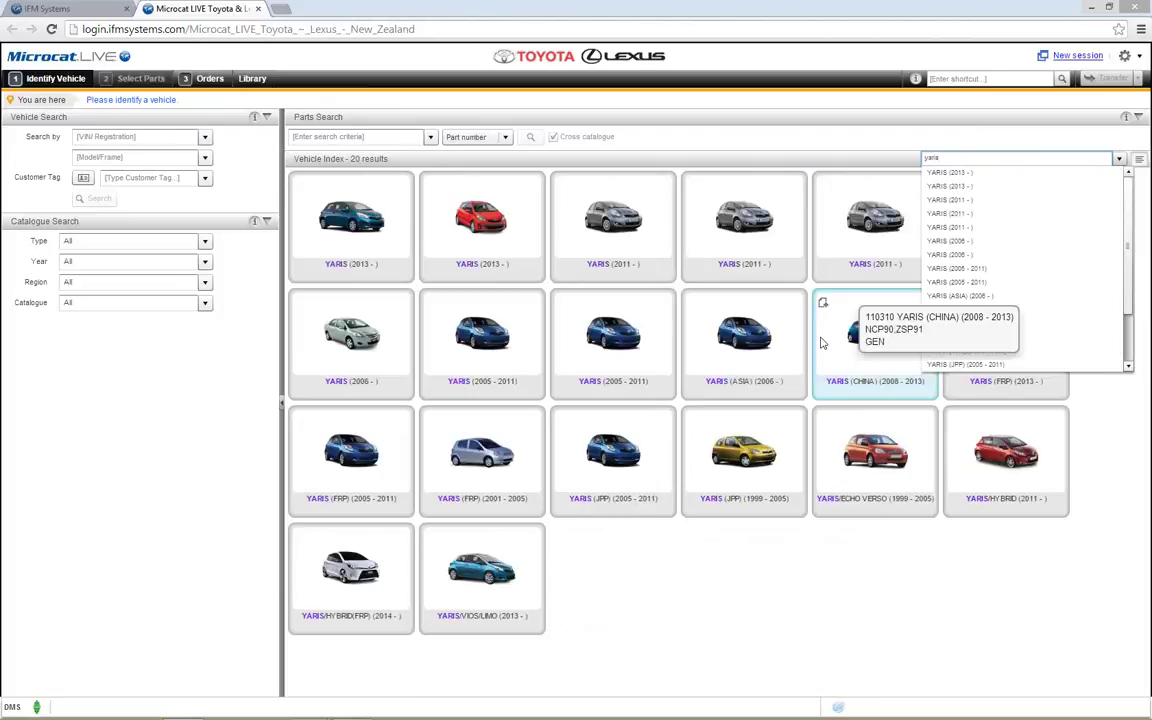
key(BackSpace)
key(BackSpace)
key(BackSpace)
key(BackSpace)
key(BackSpace)
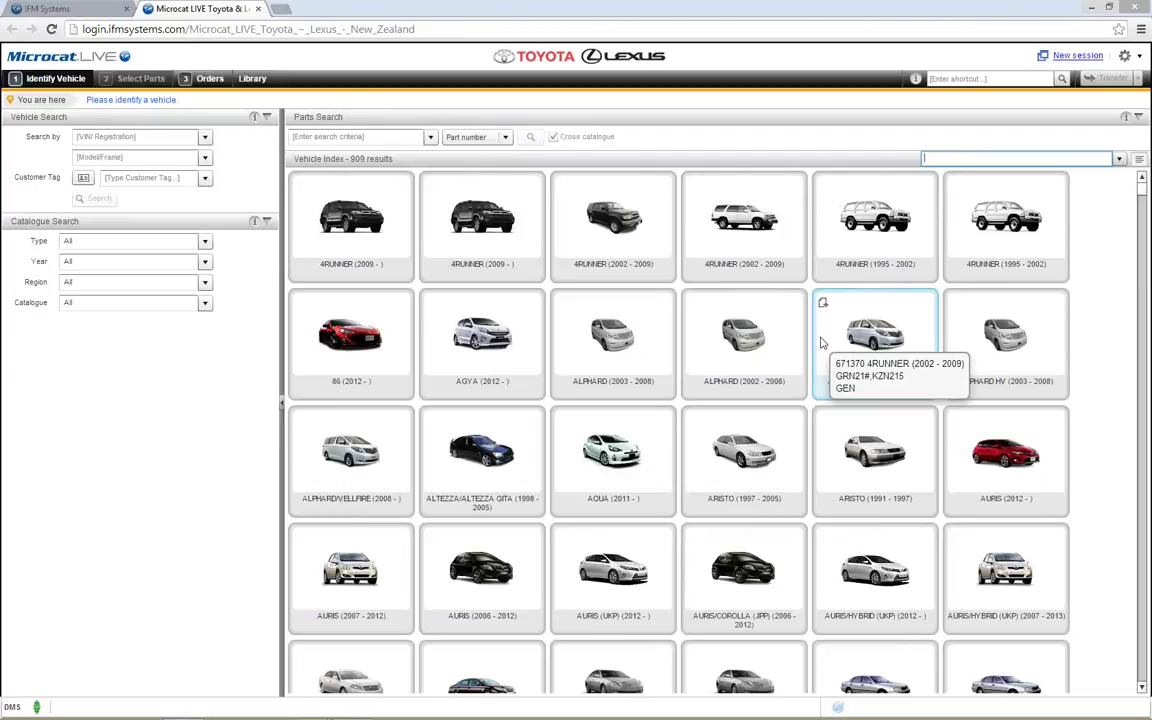
text(corr)
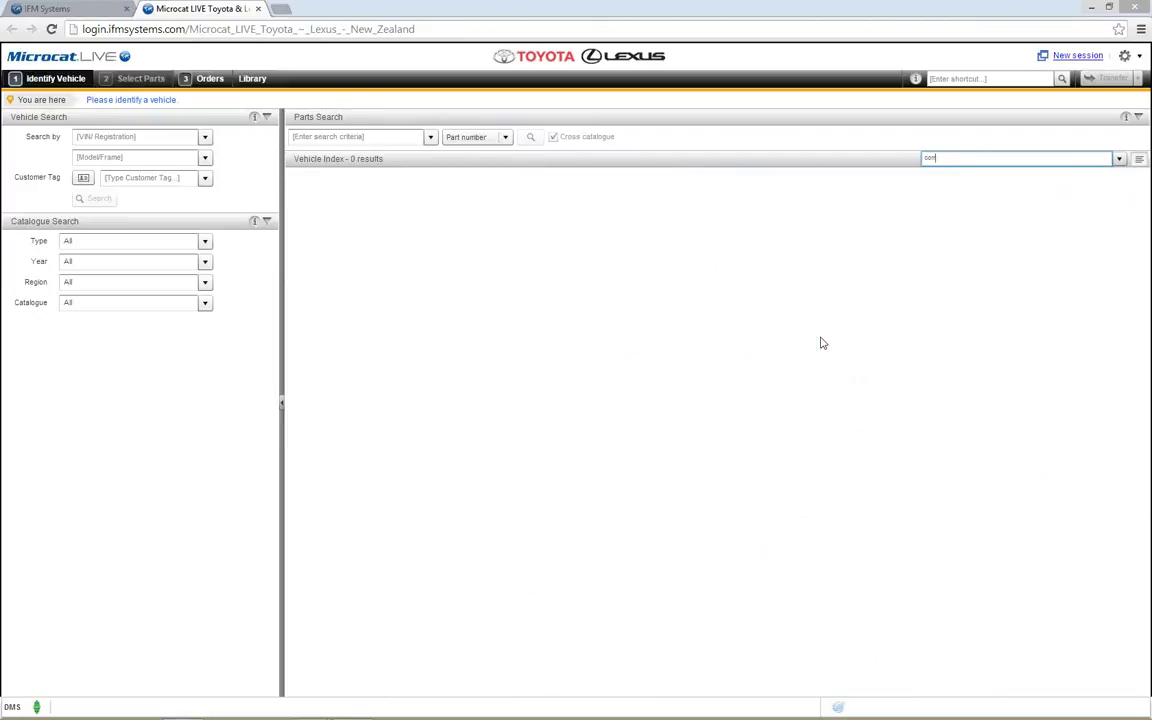
key(BackSpace)
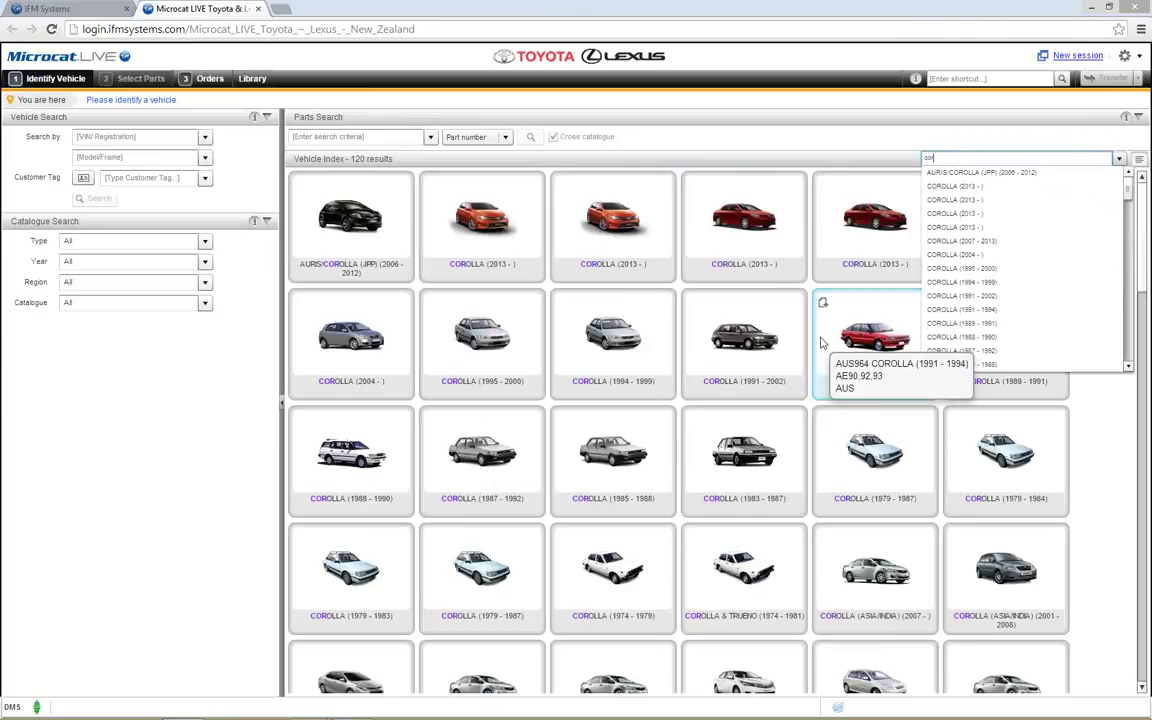
key(BackSpace)
key(BackSpace)
key(BackSpace)
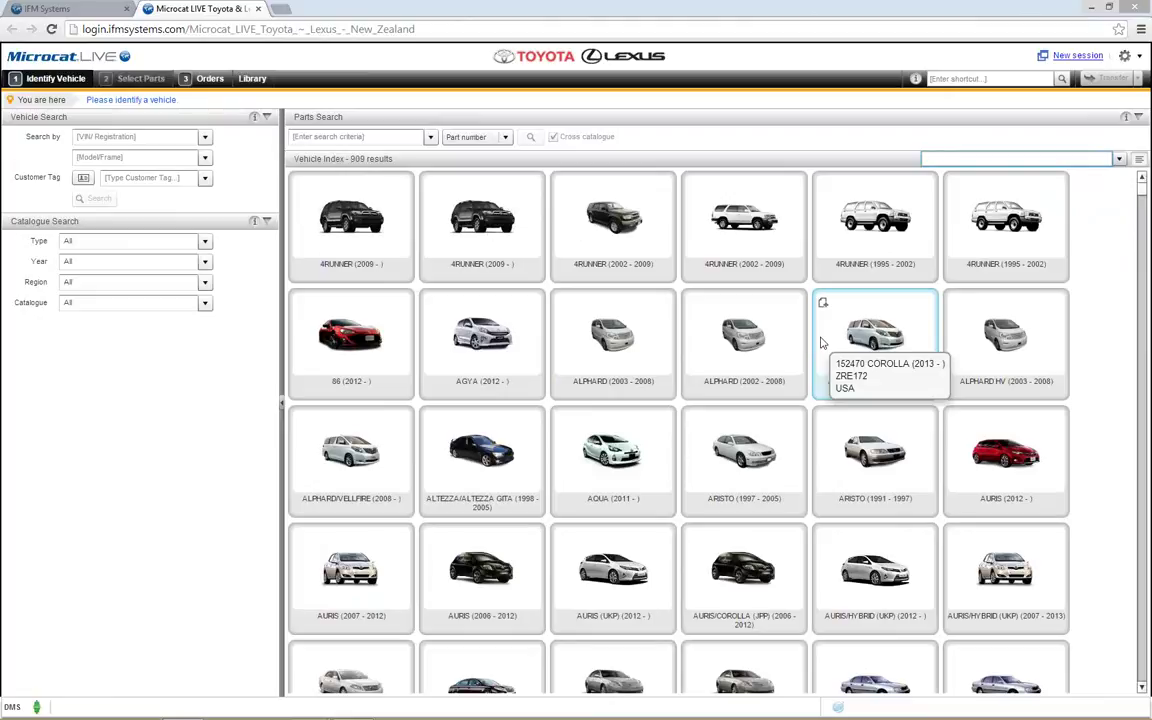
click(431, 139)
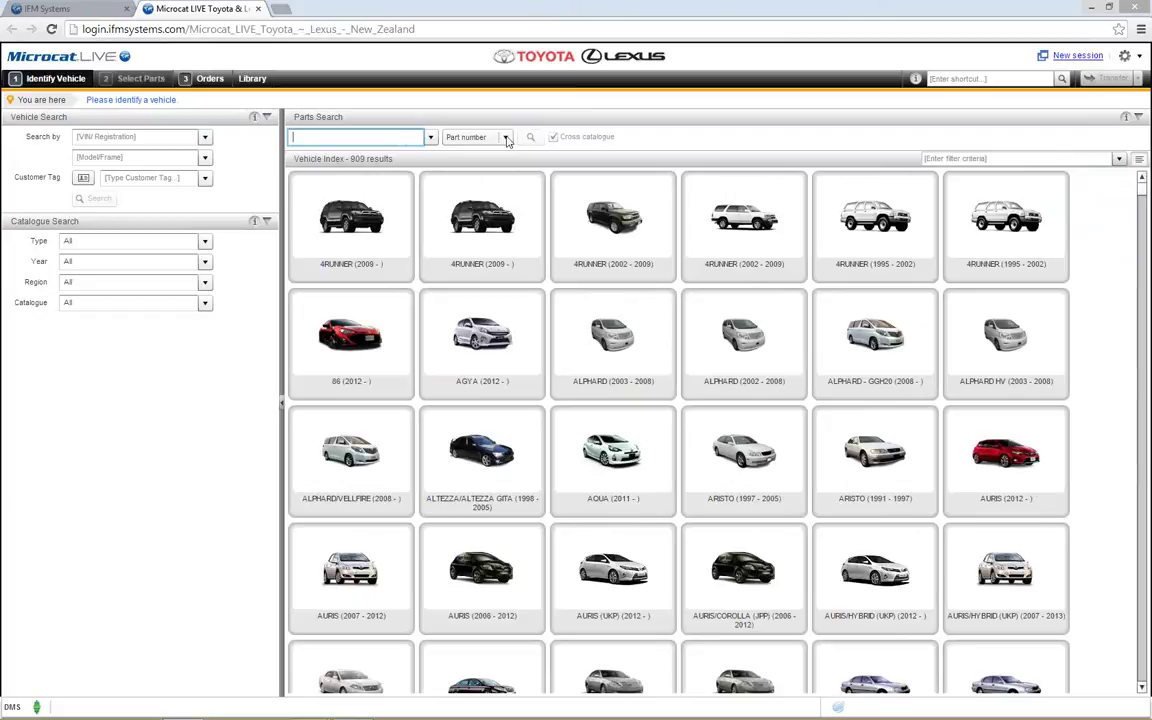
click(472, 137)
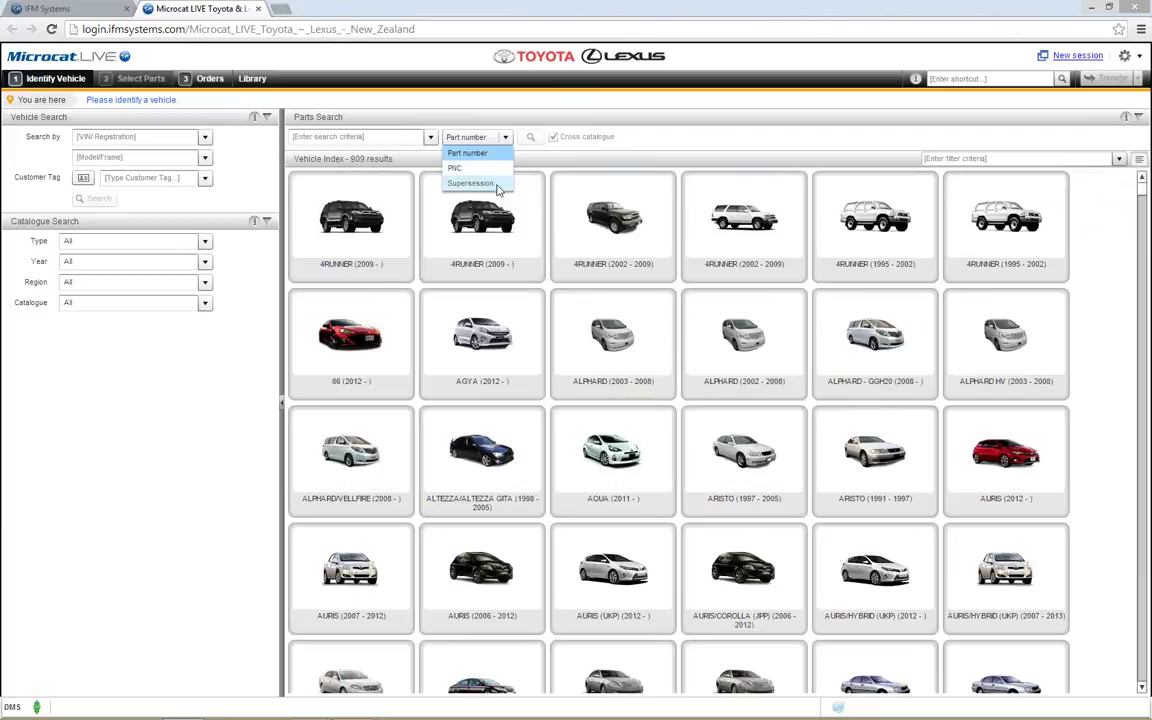
click(540, 115)
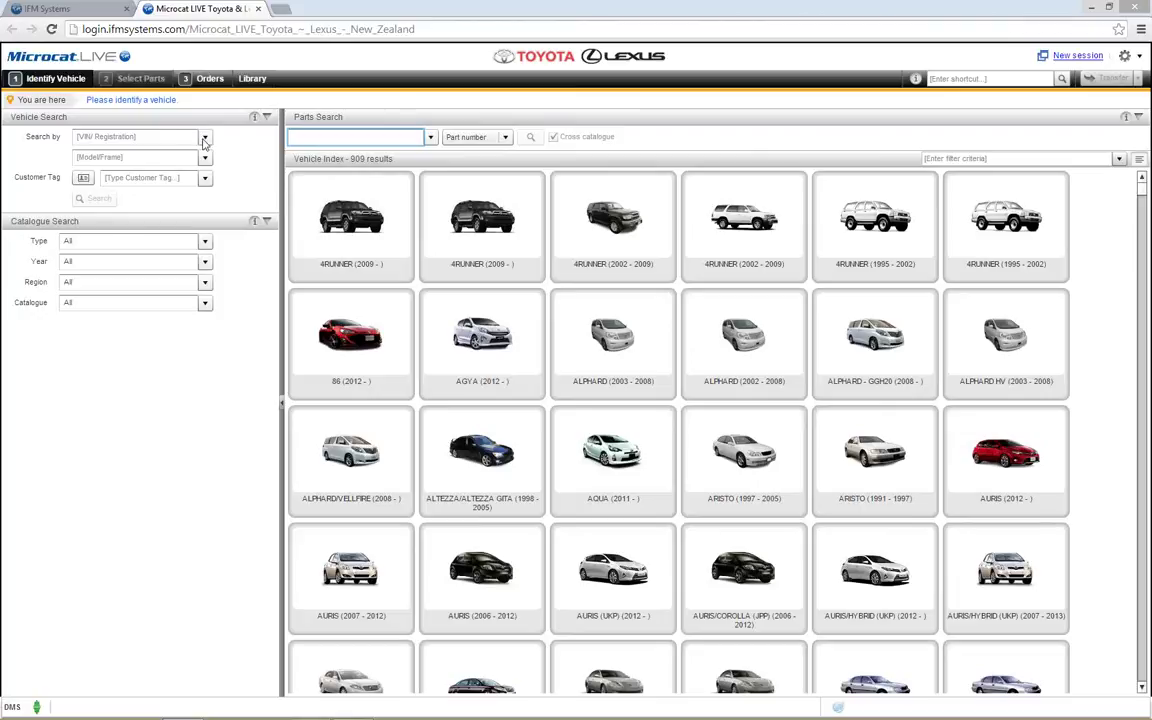
Step: Reload the Corolla HB from search history, view its additional vehicle information, and select the VIN's tail
click(204, 139)
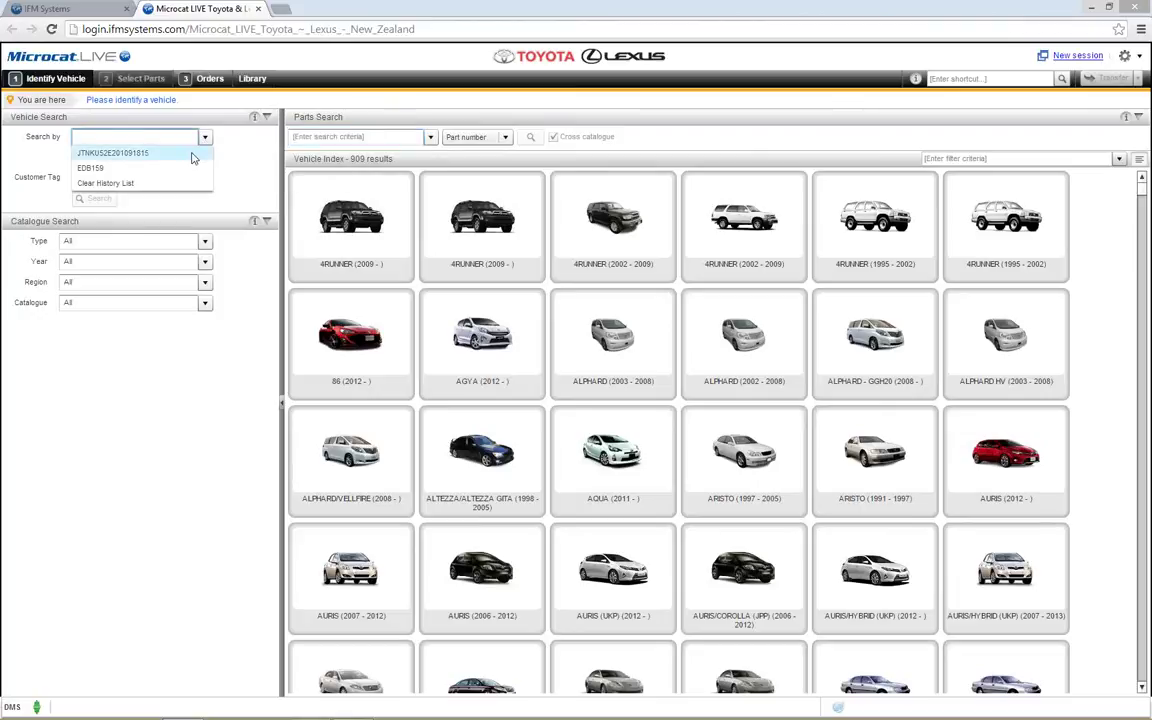
click(192, 156)
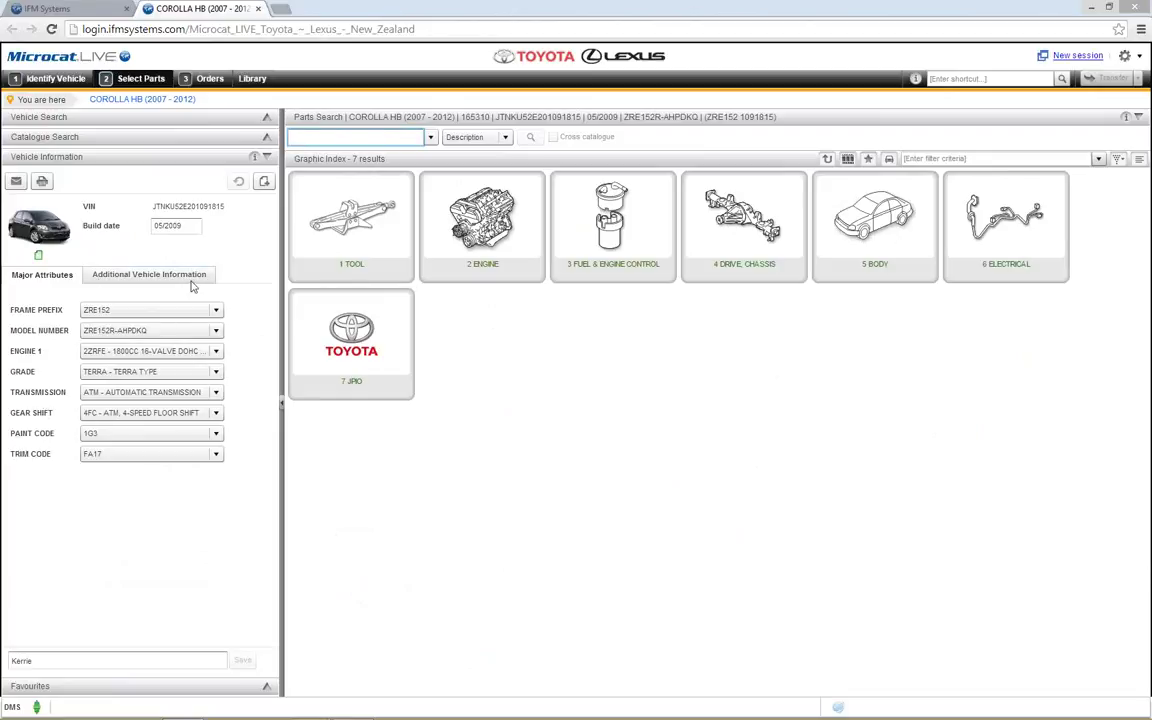
click(192, 283)
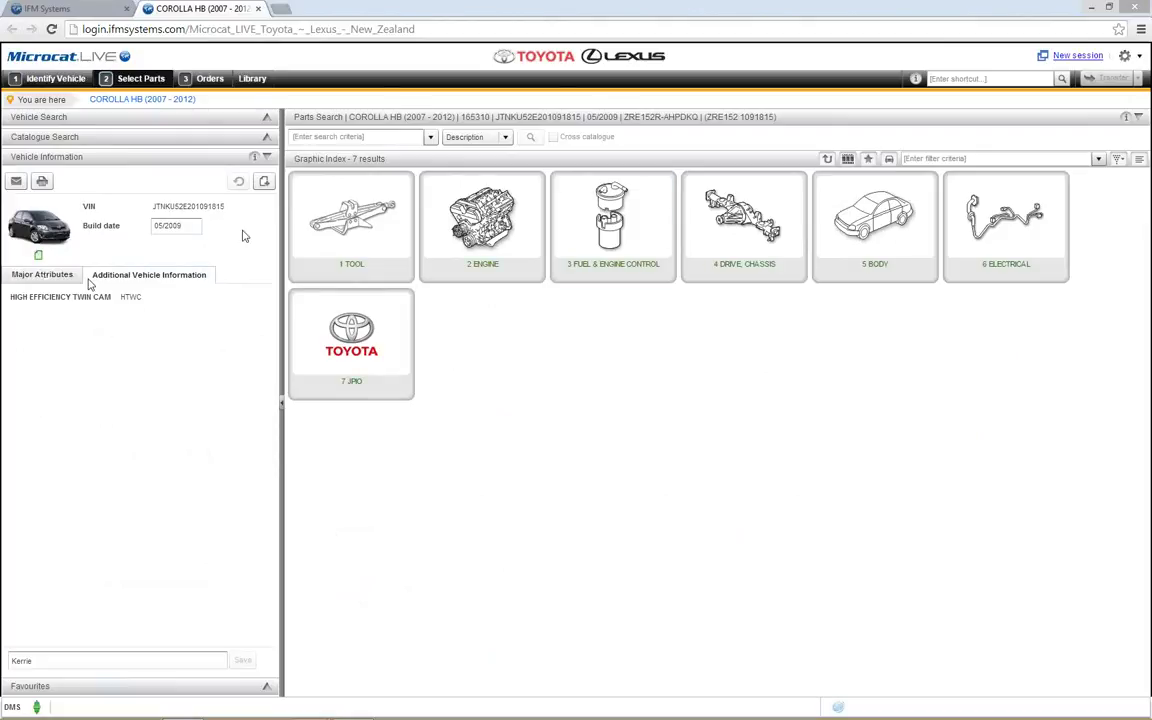
drag(221, 206, 183, 211)
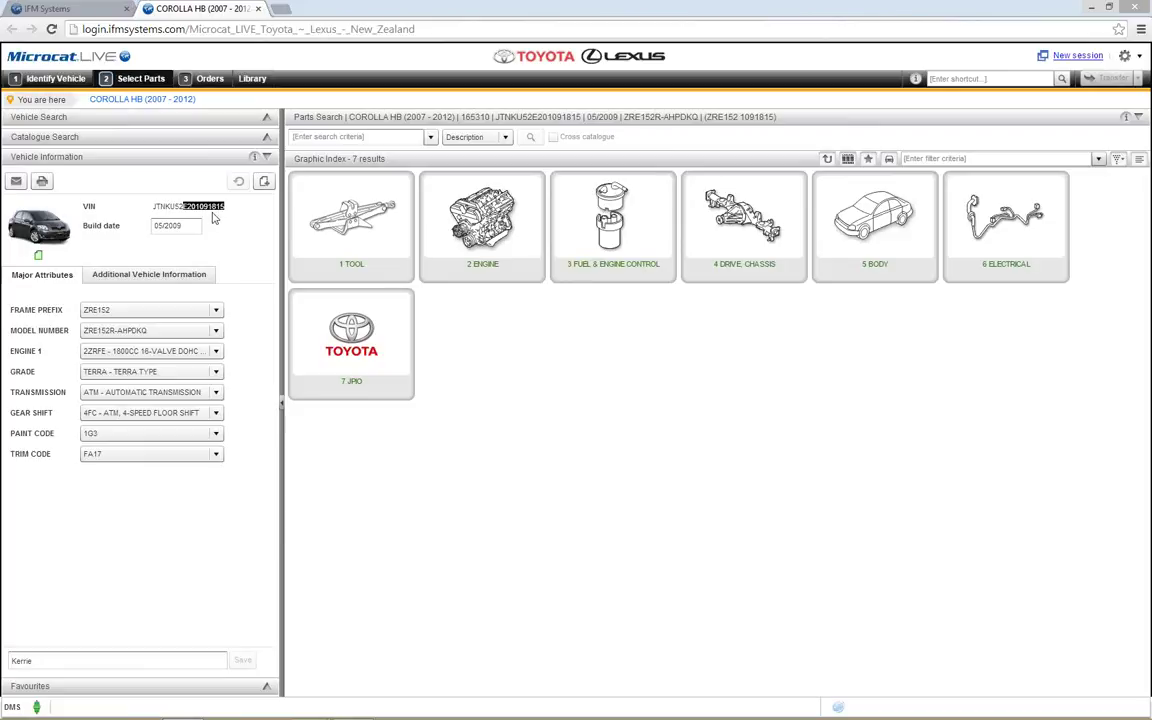
Step: Enter the VIN's last eight digits as the search value on the Identify Vehicle page
drag(187, 211, 187, 207)
key(ctrl+c)
click(52, 86)
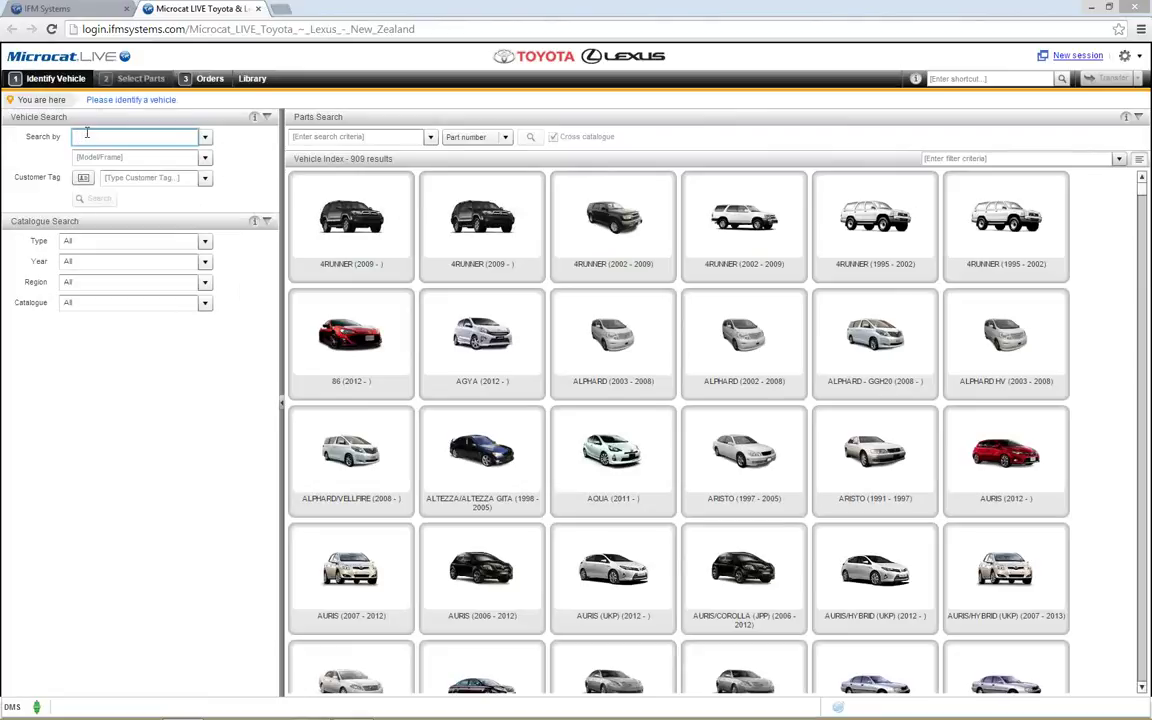
key(ctrl+v)
click(81, 137)
key(BackSpace)
drag(133, 138, 97, 137)
drag(2, 143, 14, 160)
key(ctrl+c)
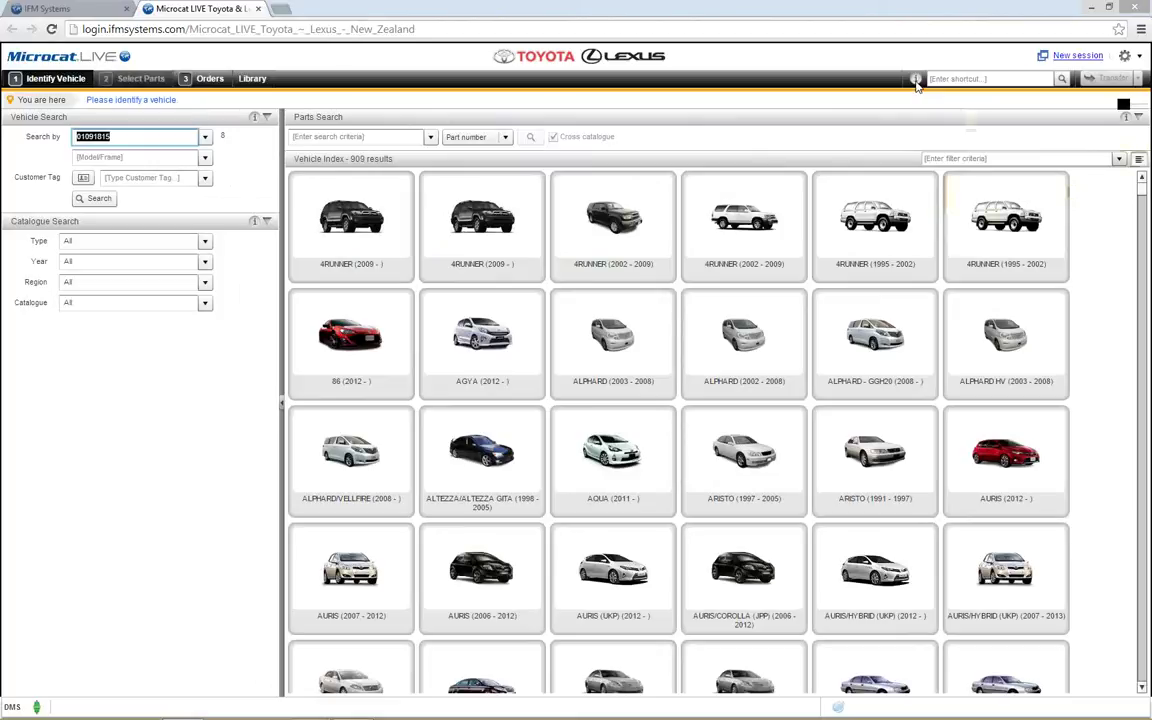
Step: Shortcut-search the VIN digits plus .53301 and open the 53.02B HOOD & FRONT FENDER illustration
click(935, 78)
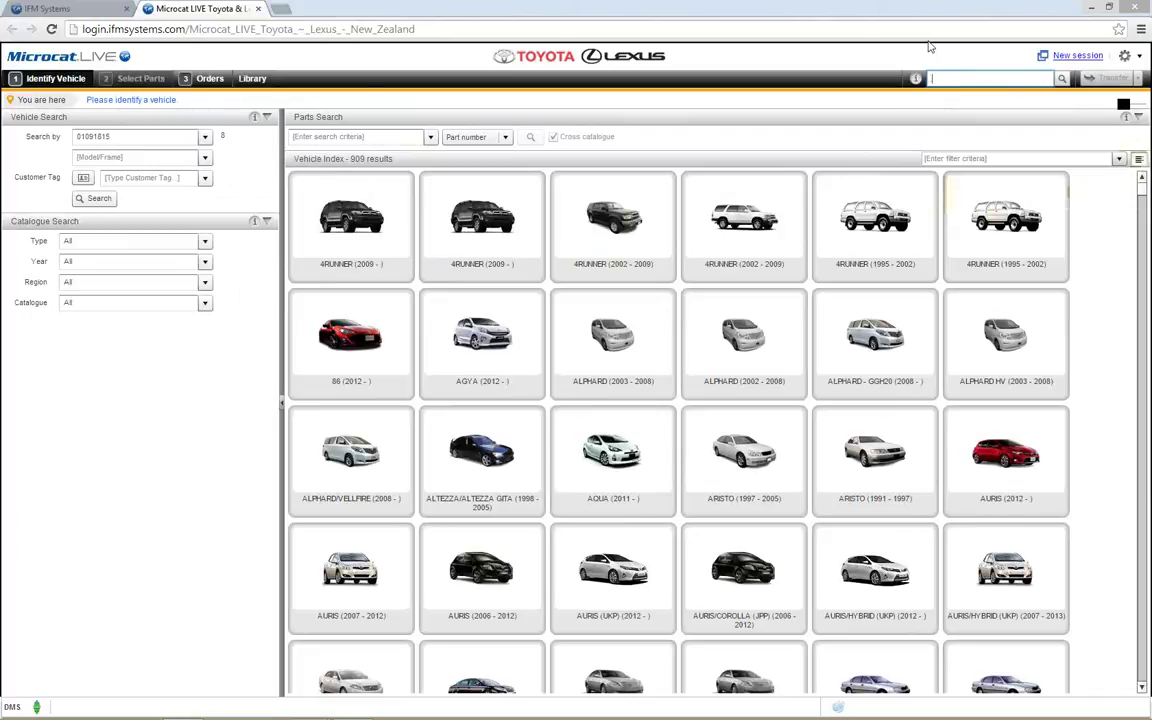
key(ctrl+v)
text(.53301)
click(1062, 79)
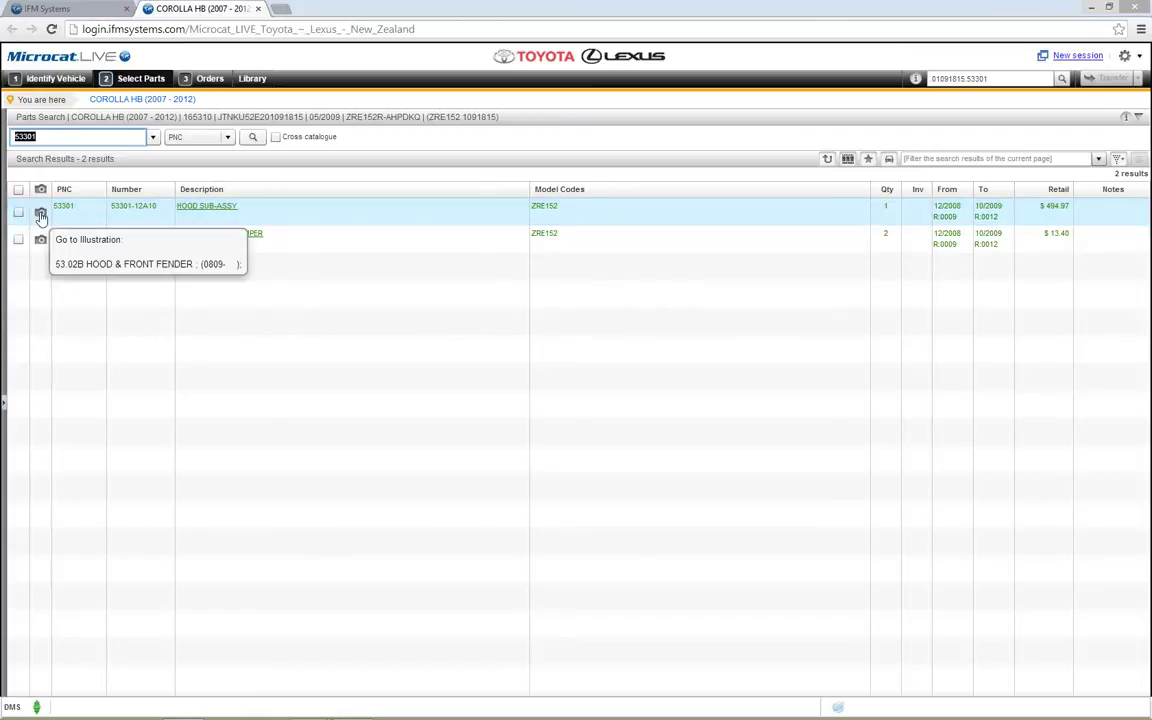
click(40, 216)
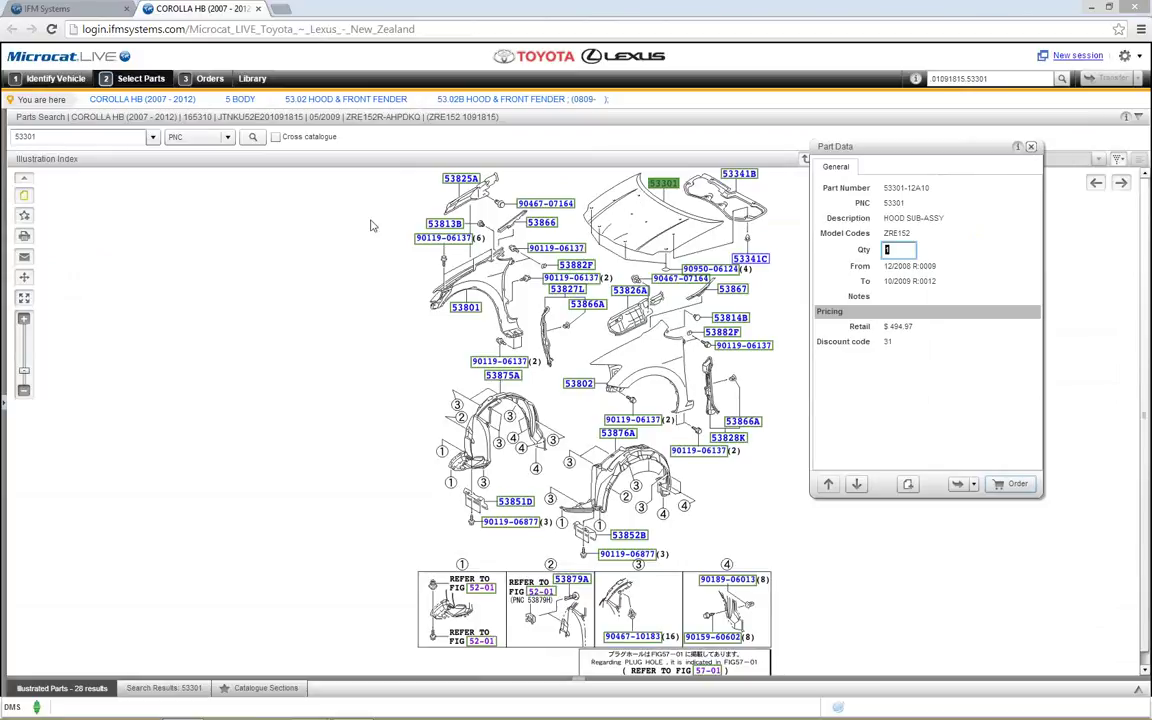
Step: Return to the Identify Vehicle step showing the full 909-vehicle index
click(50, 82)
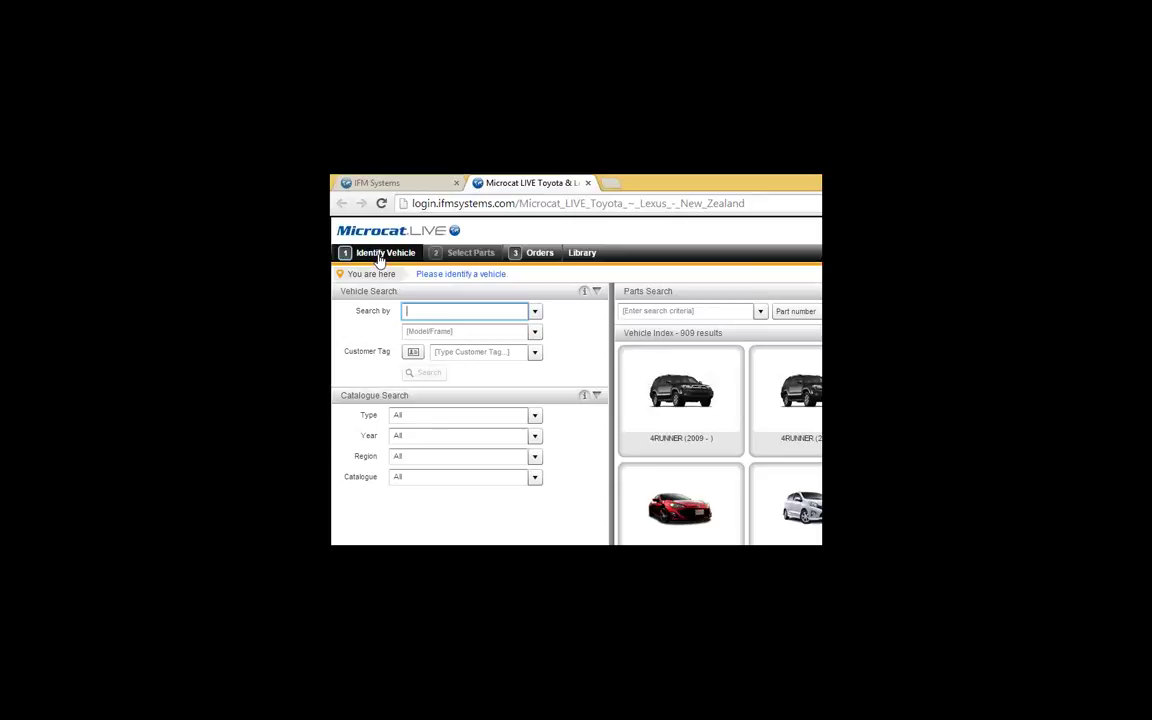
Step: Reload the COROLLA HB (2007 - 2012) from the stored VIN in search history
click(534, 311)
click(514, 330)
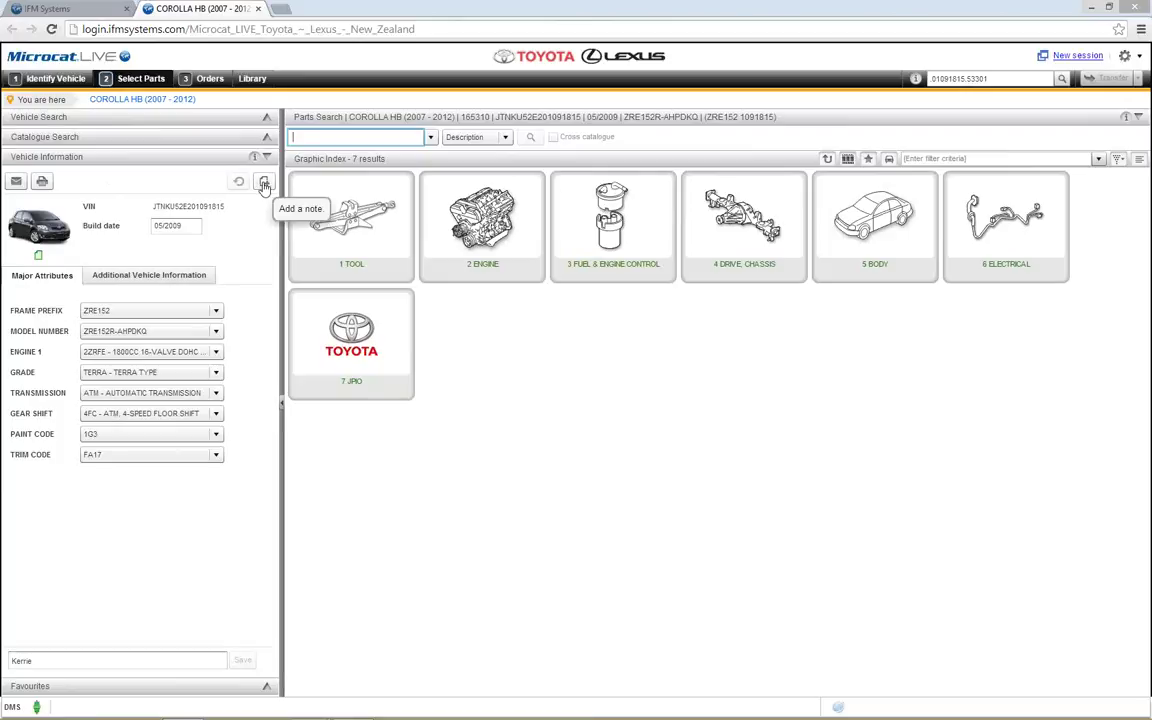
Step: Save a VIN Notes note reading 'Roof Racks Fitted 24/09/2014' against the Corolla
click(264, 183)
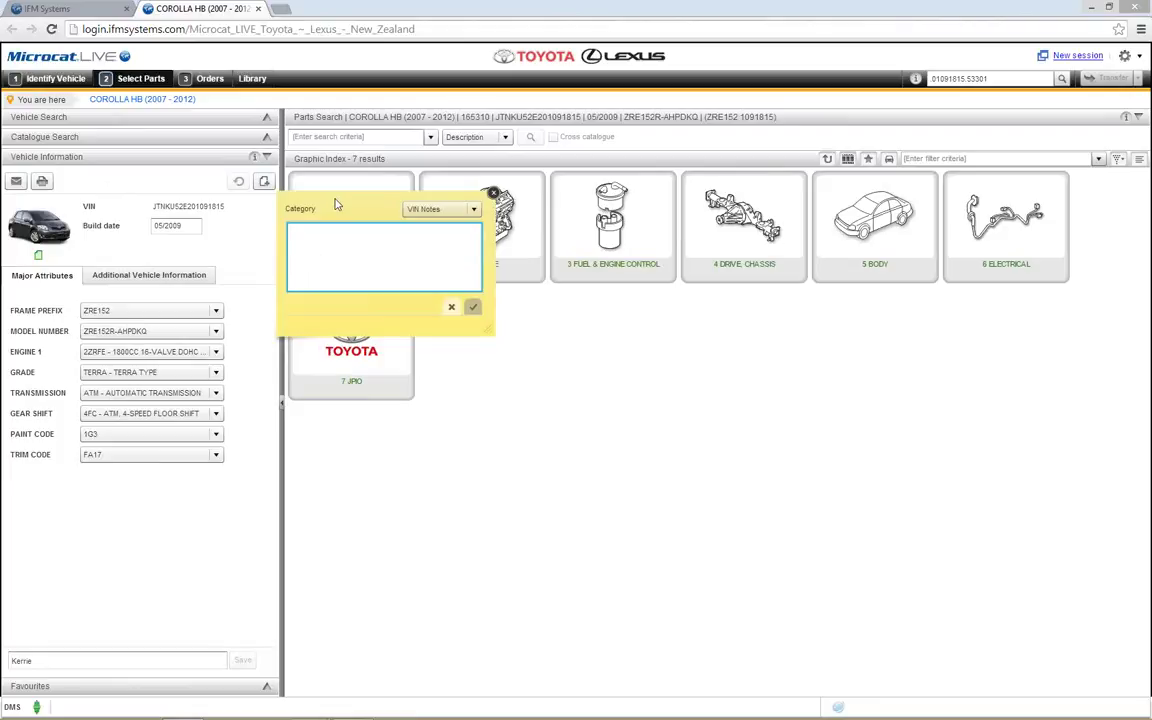
drag(337, 204, 351, 205)
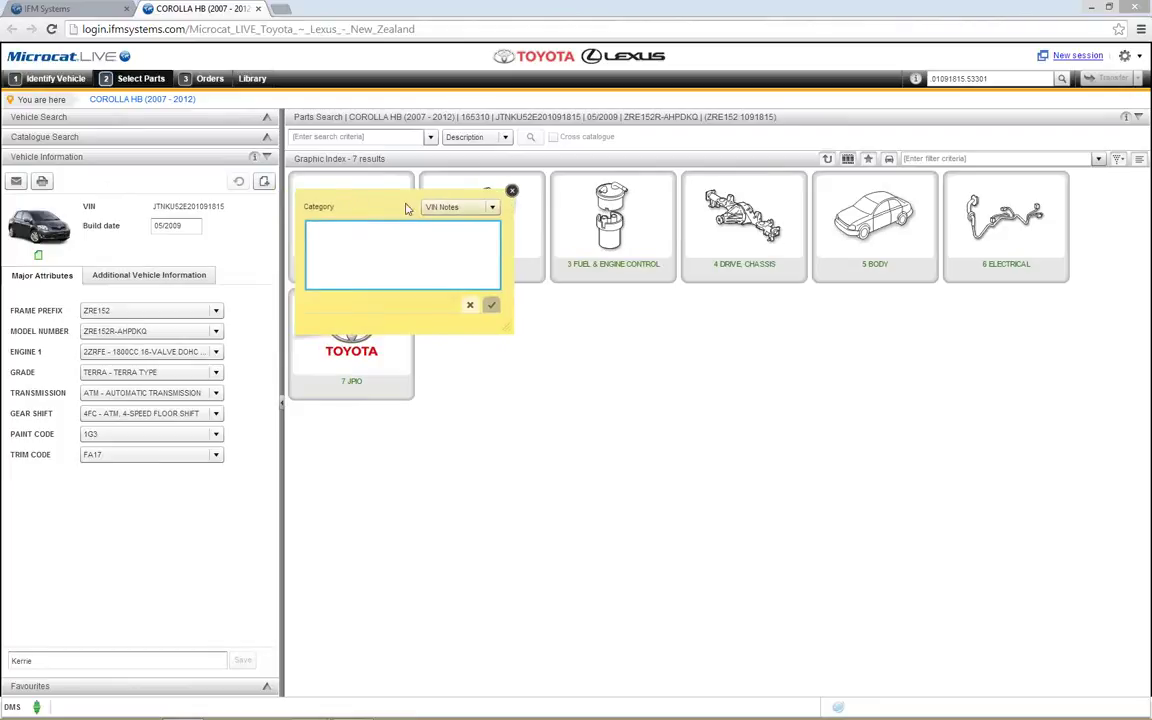
click(493, 208)
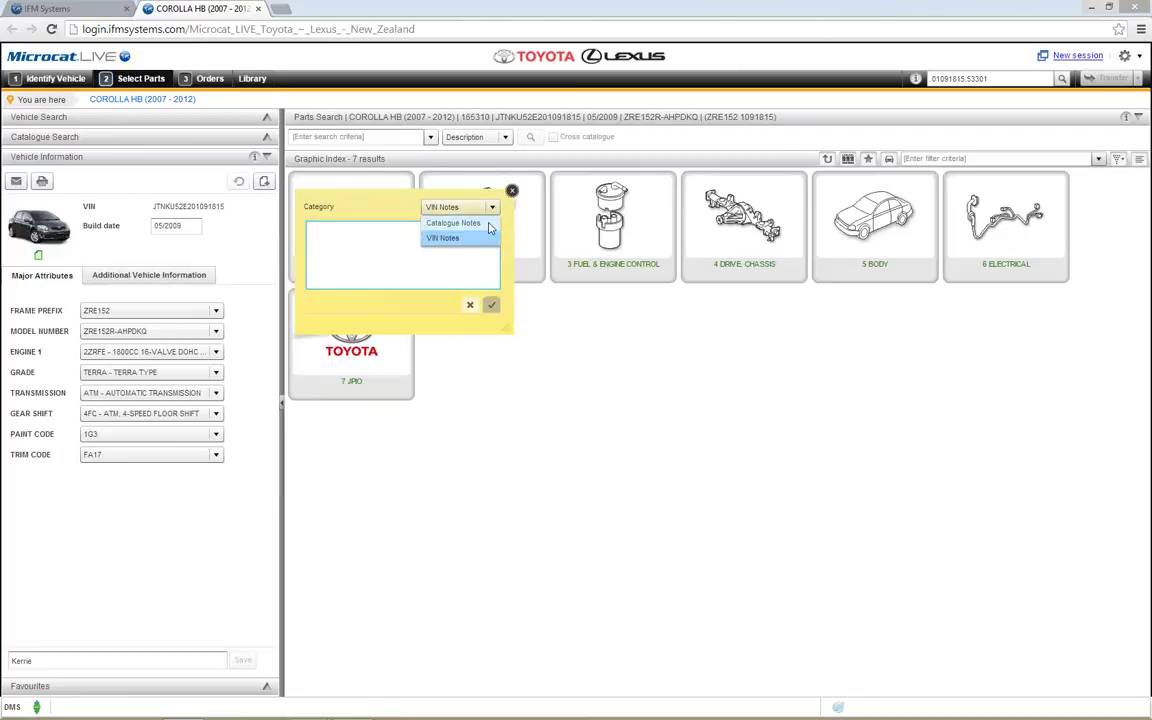
click(466, 212)
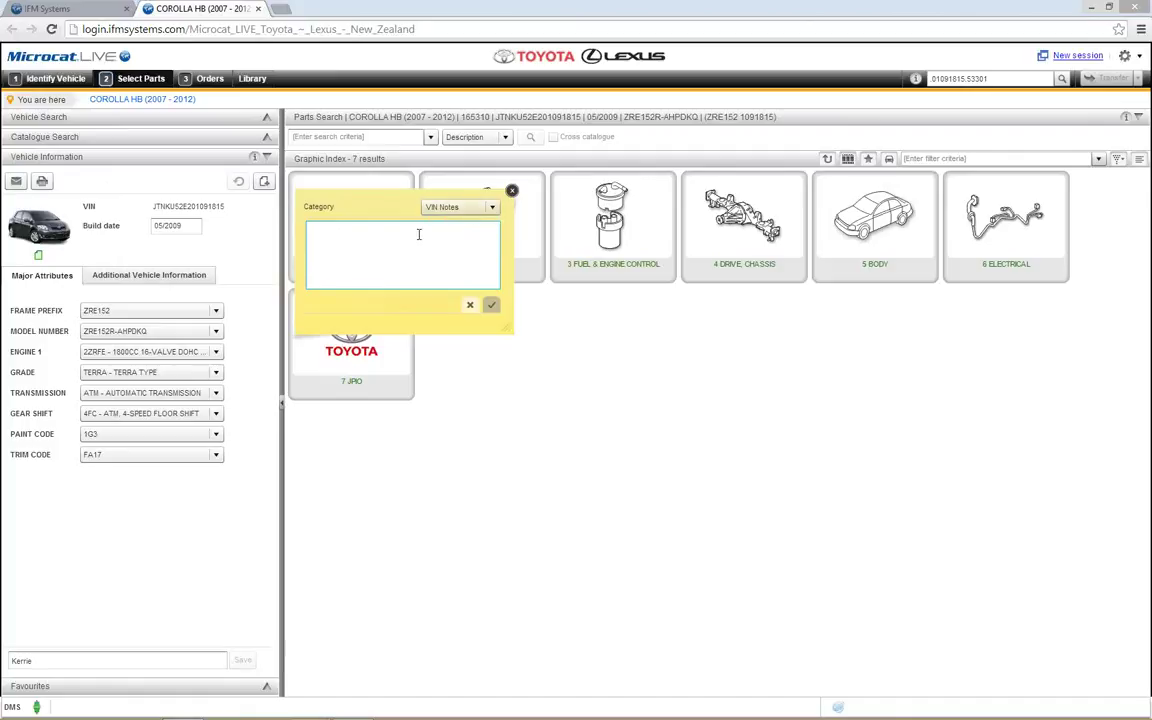
click(368, 233)
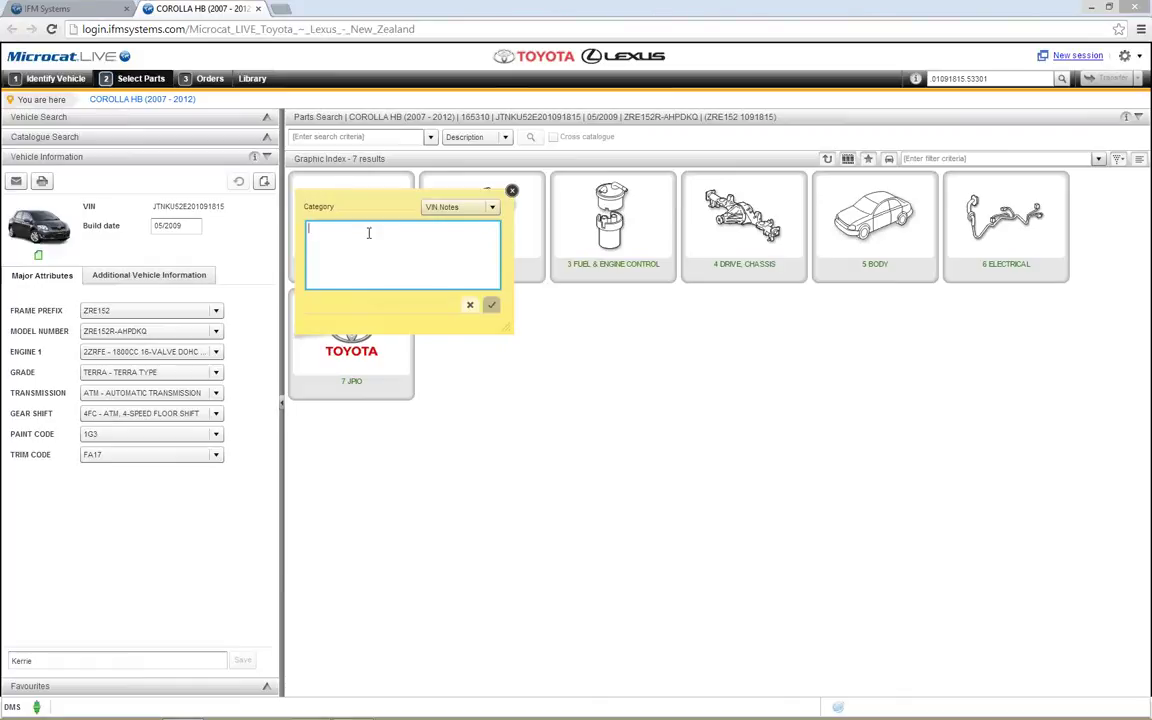
text(Roof Rackss Fitted 24/09/)
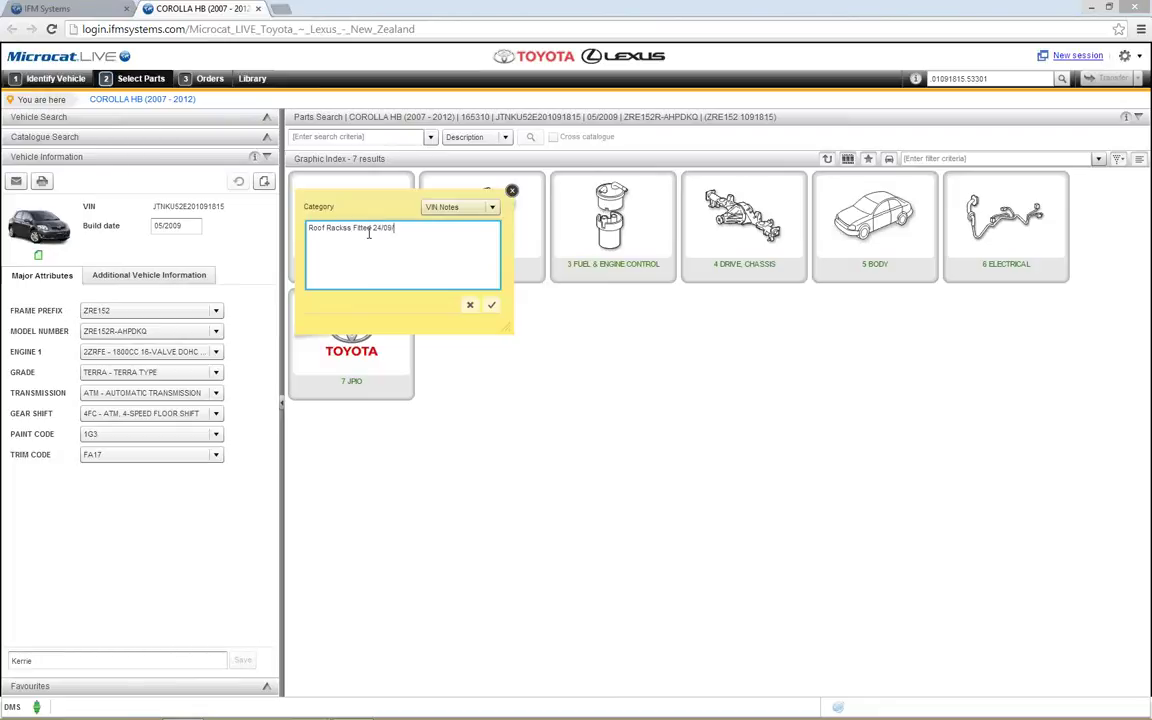
text(2014)
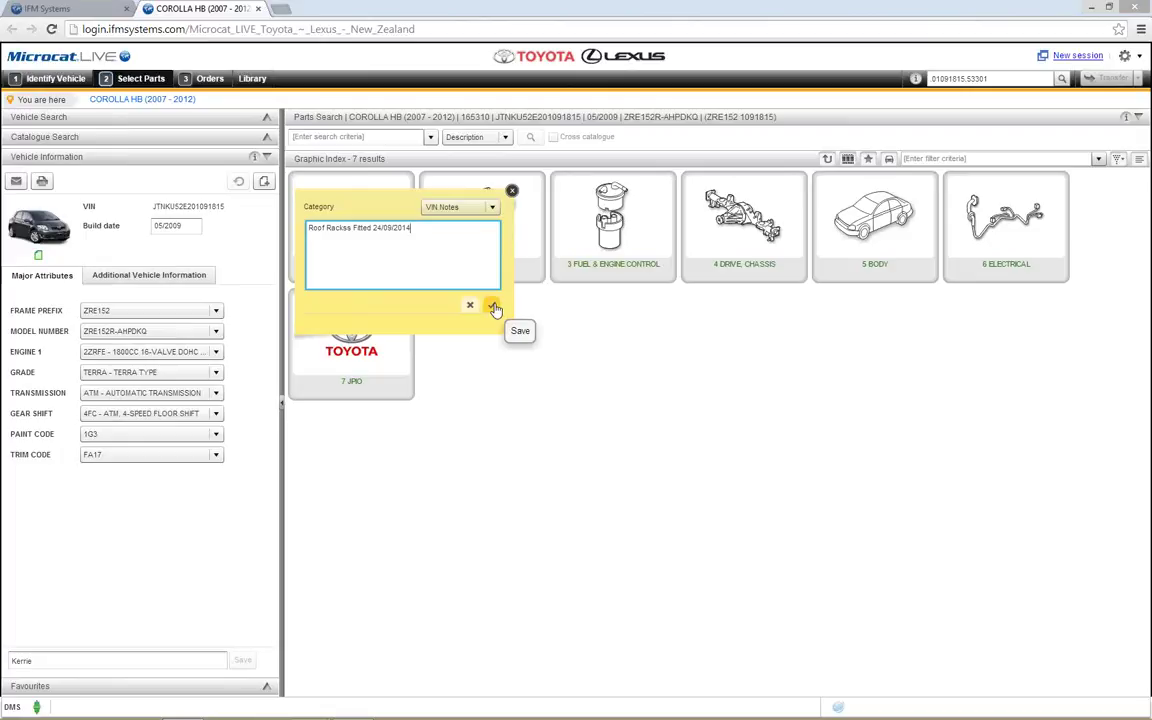
click(494, 307)
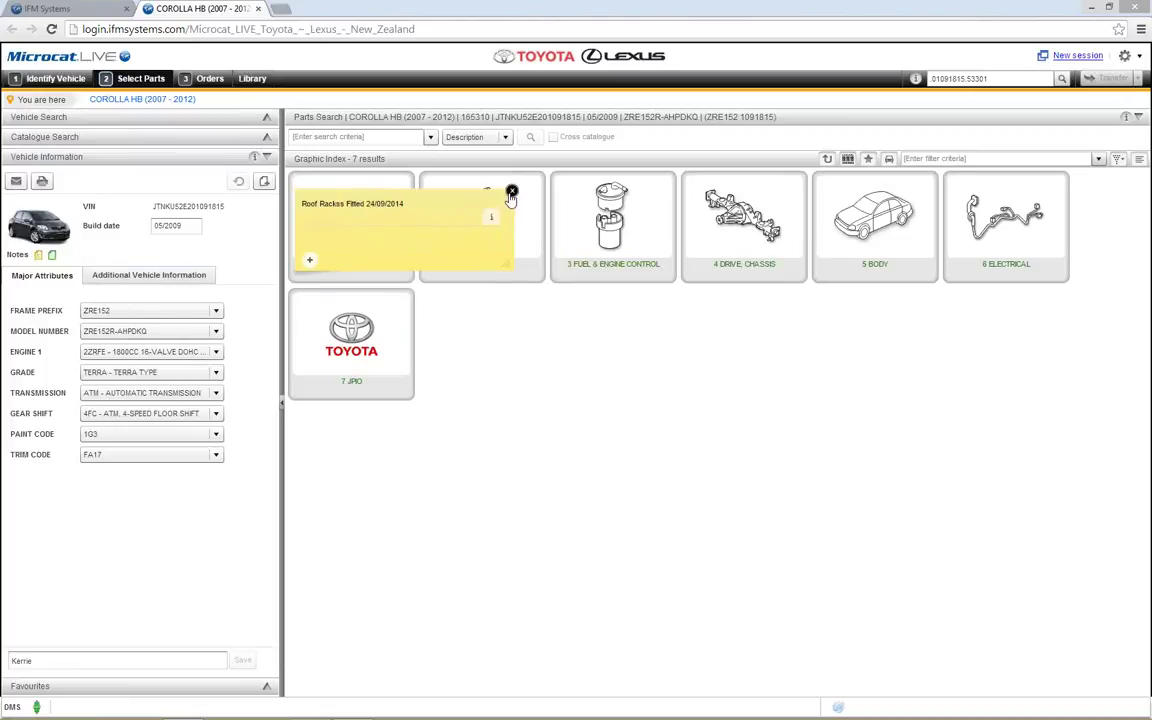
Step: Dismiss the pinned Roof Racks note and expand it to review its details
click(452, 170)
mouse_move(38, 256)
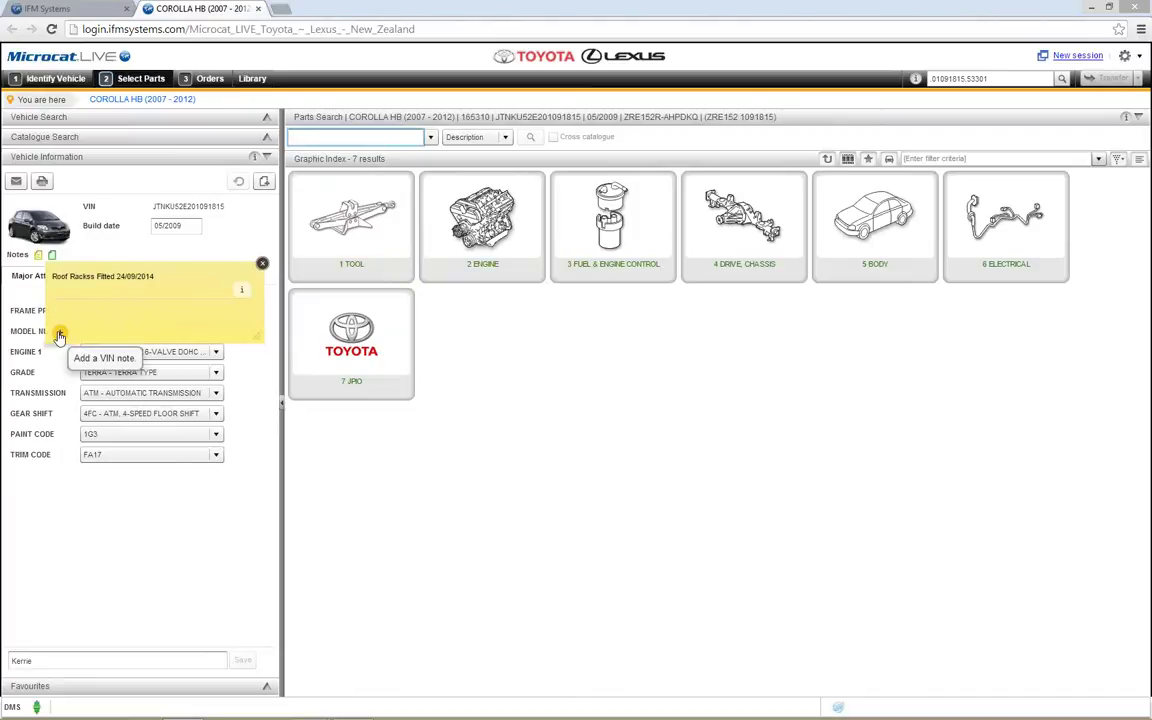
click(240, 294)
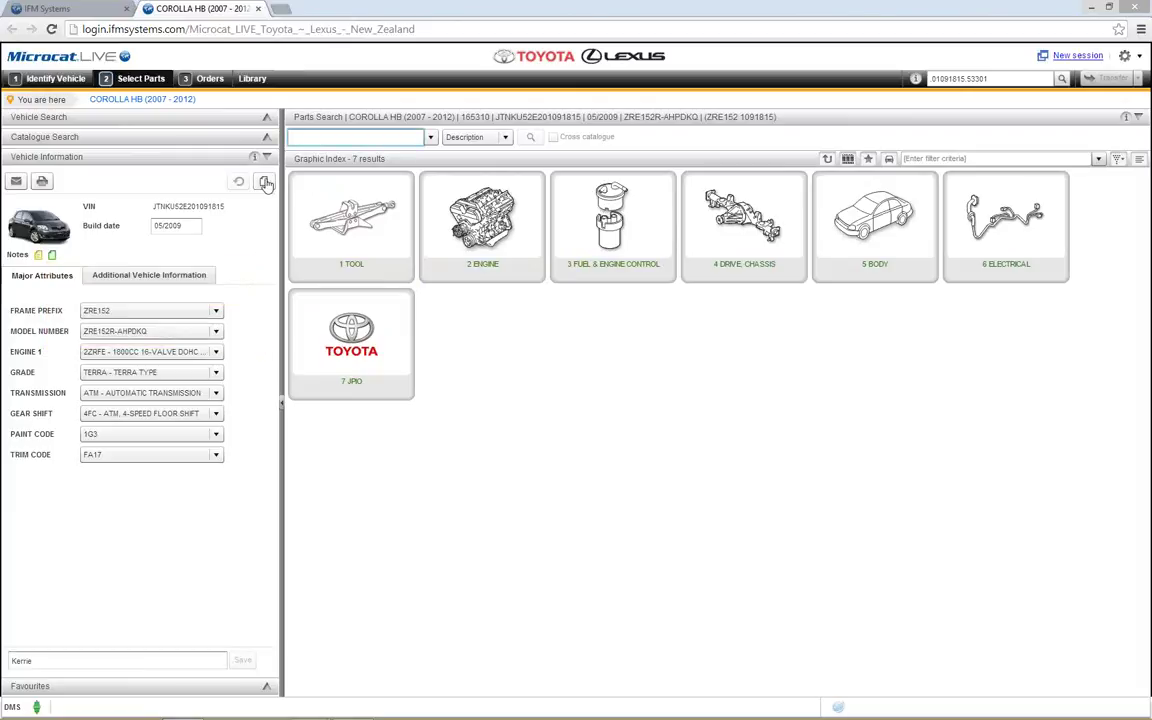
Step: Add a Catalogue Notes entry reading 'Aero Kit available', save it, and close it
click(266, 184)
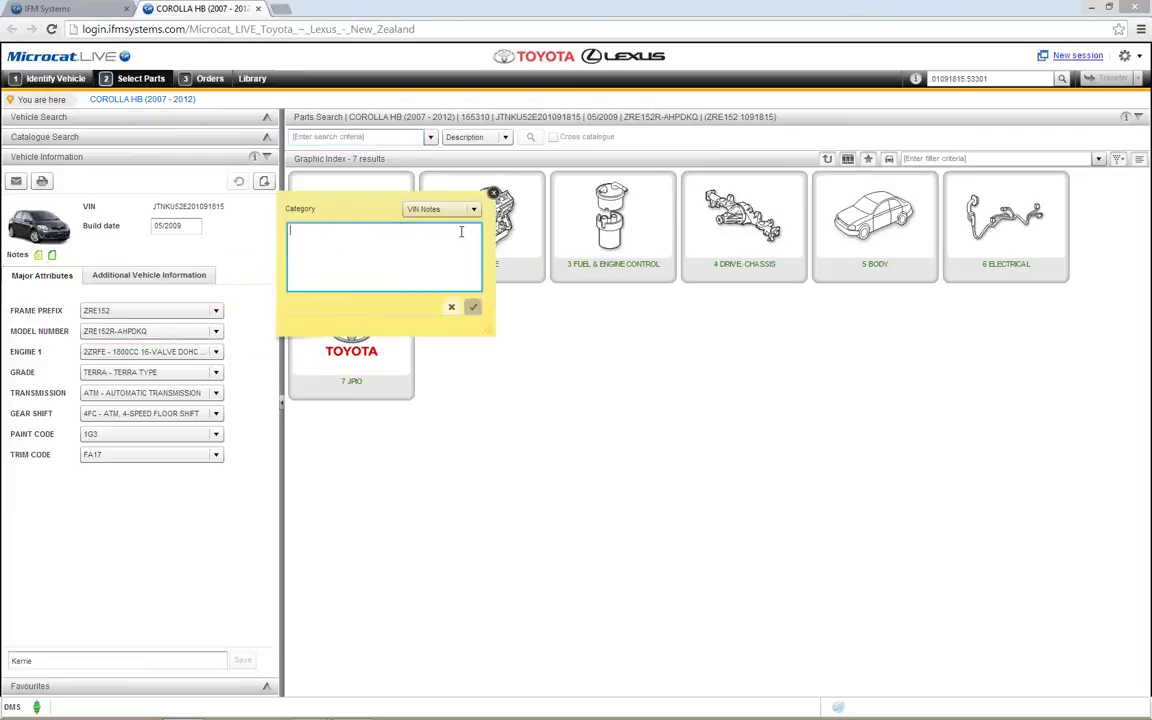
click(475, 209)
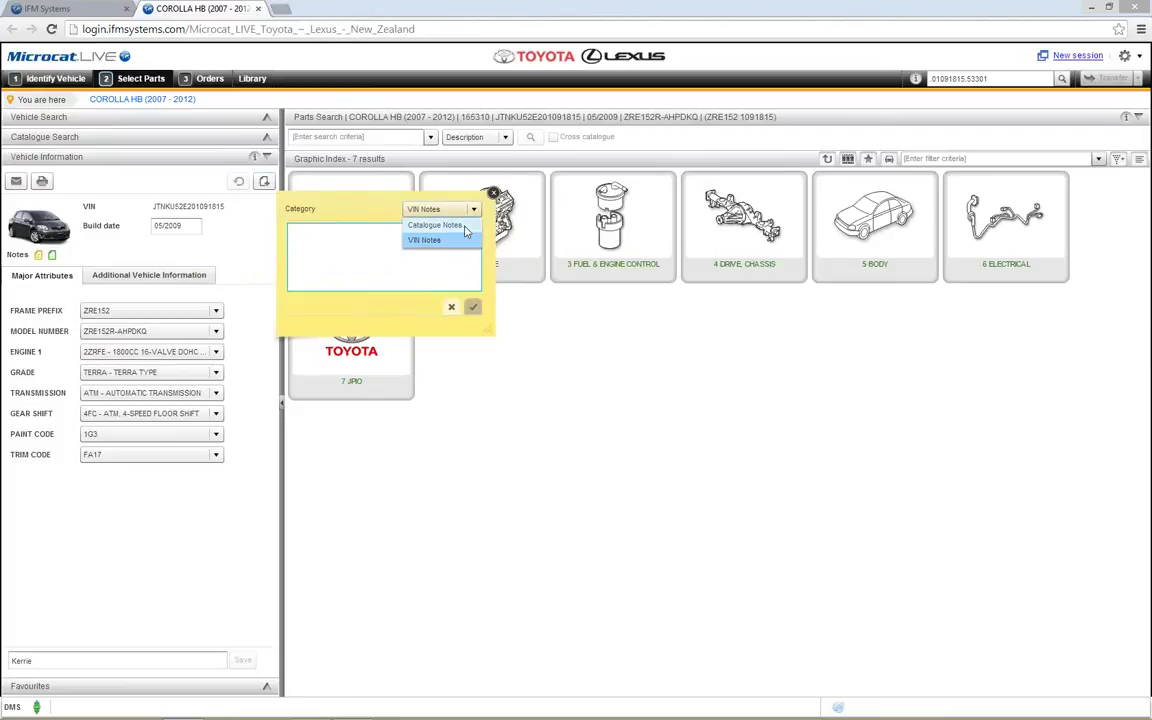
click(463, 227)
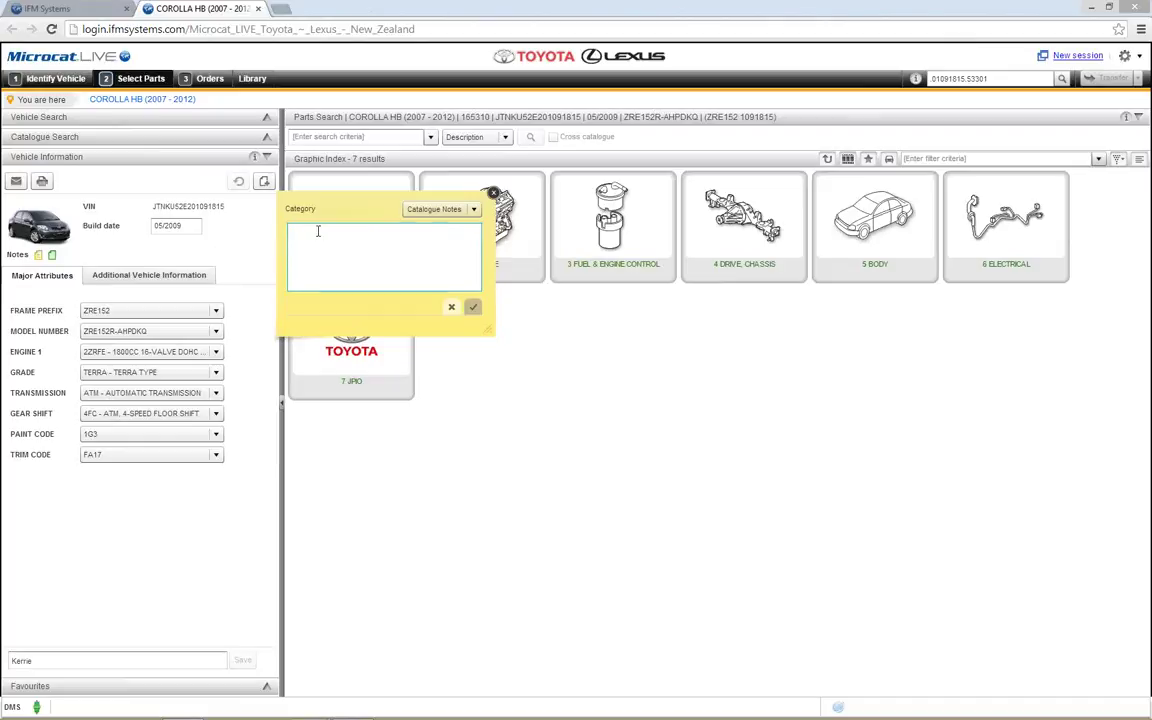
text(Aero p)
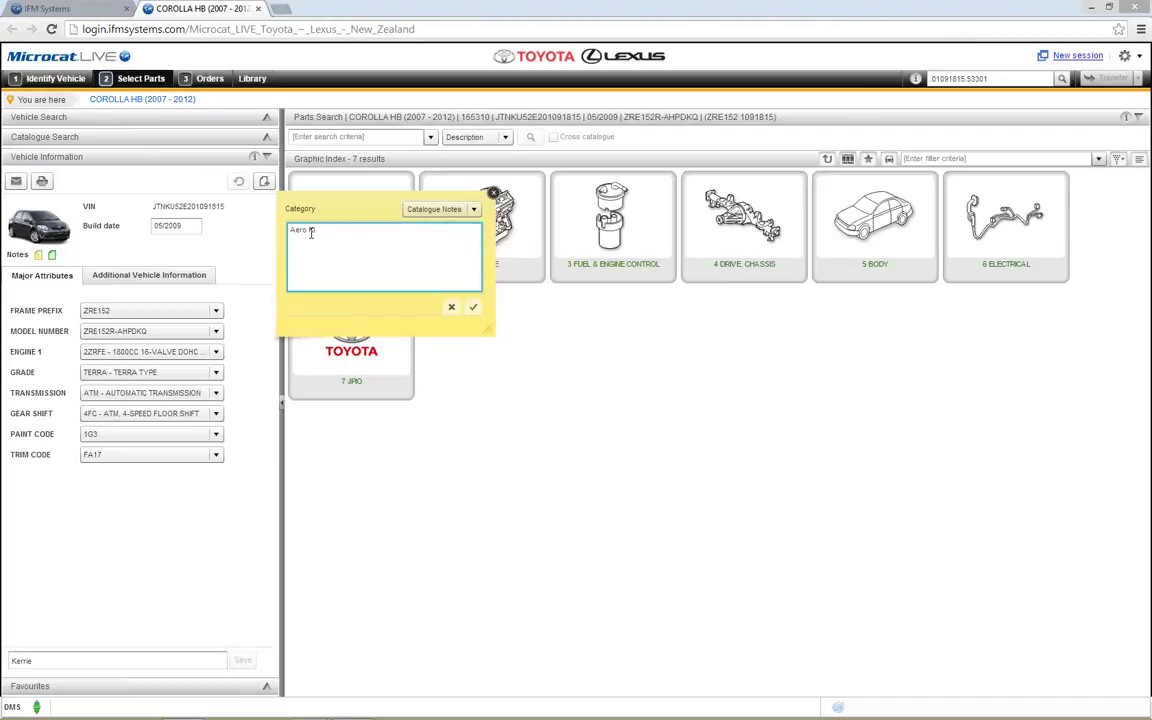
text(it available)
click(473, 307)
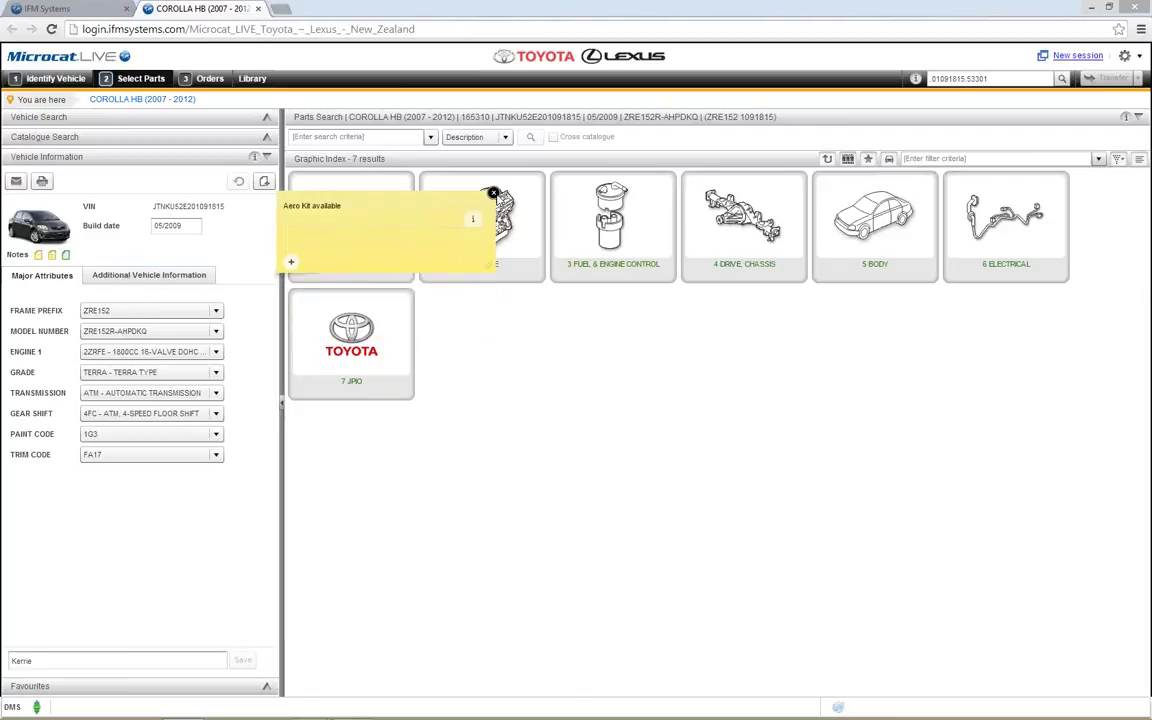
click(55, 256)
Step: View the Roof Racks Fitted and Aero Kit available notes, then read the VIN filtering info
click(53, 257)
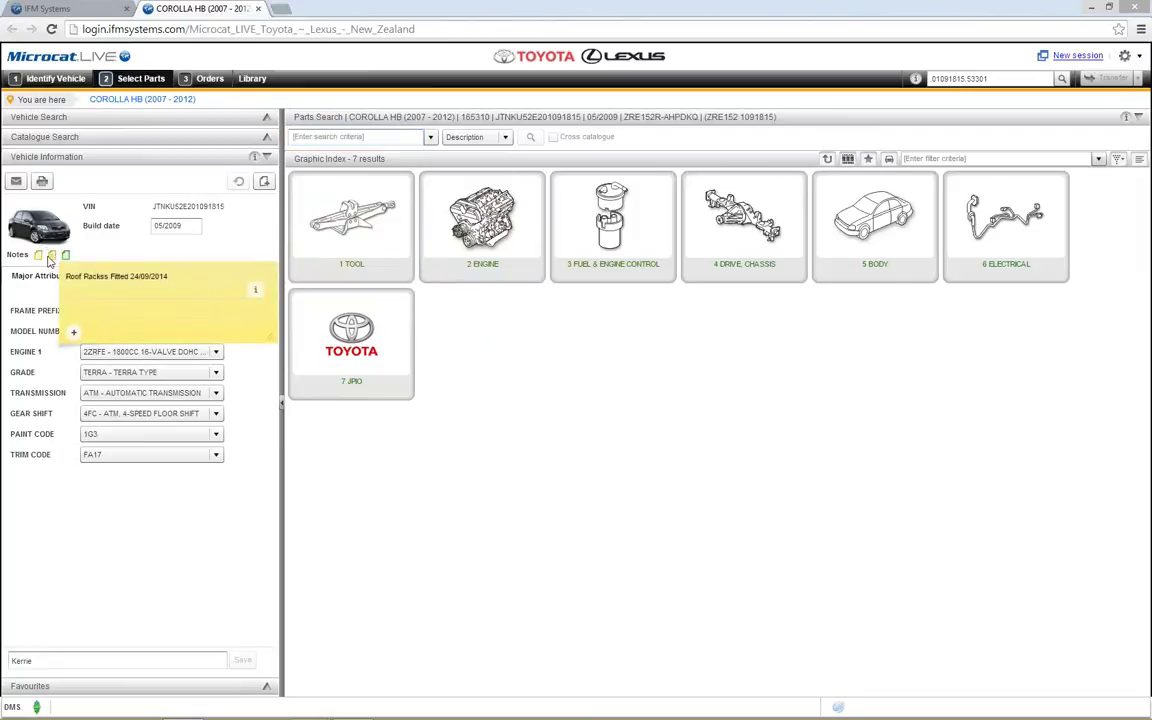
click(39, 259)
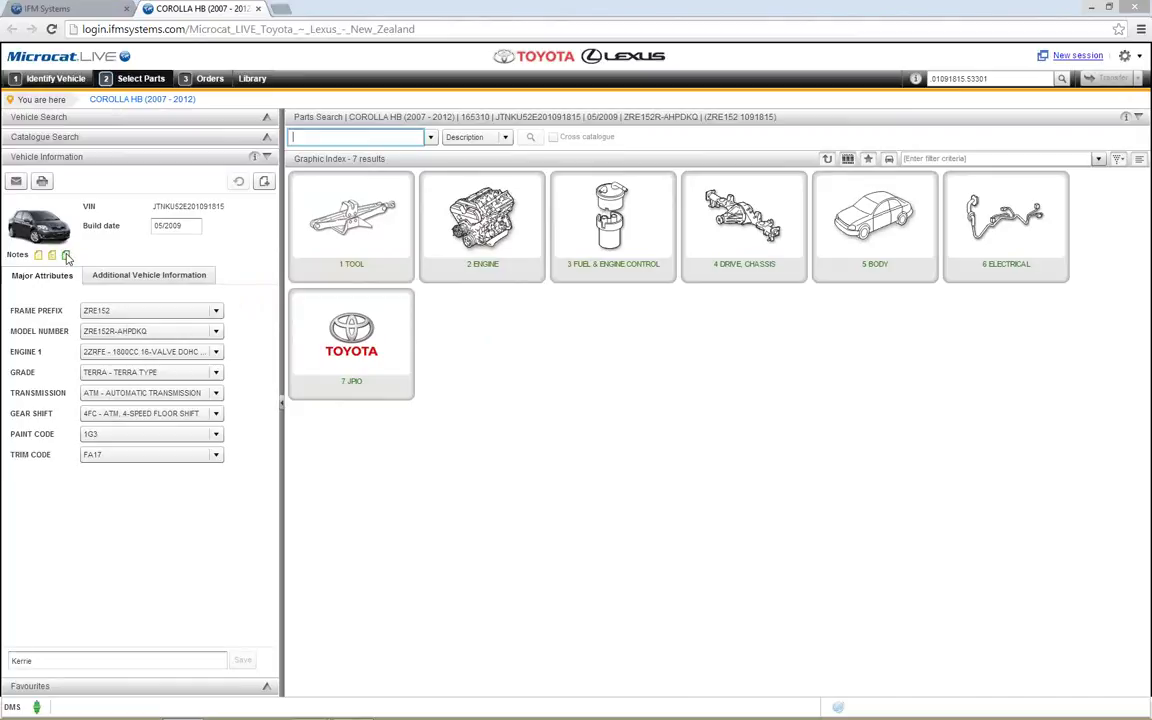
Step: Open Note Maintenance from the gear menu to list all 11 saved notes
mouse_move(66, 256)
click(1127, 60)
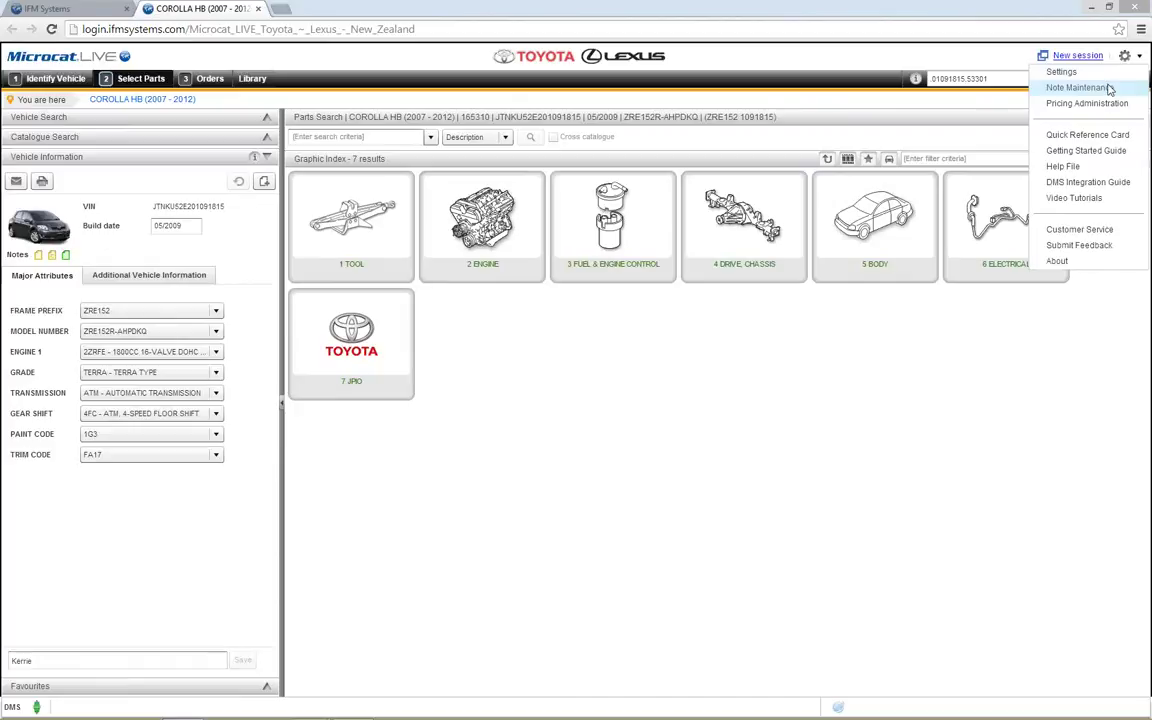
click(1108, 89)
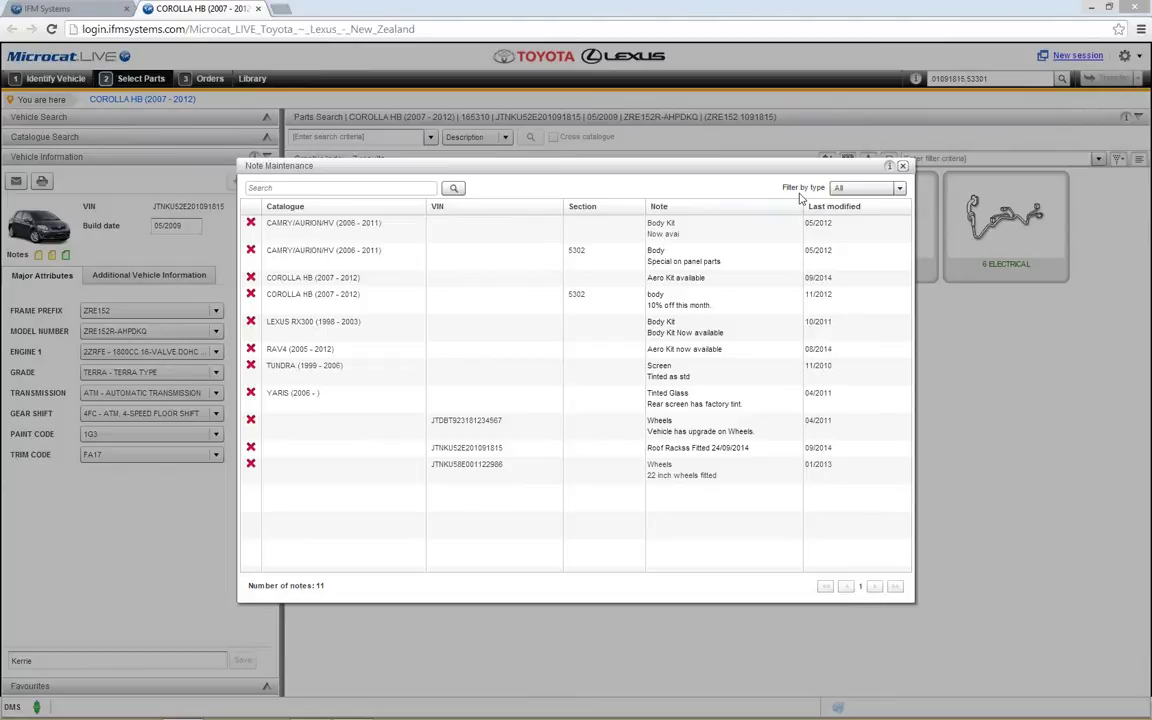
Step: Filter notes by VIN, then by Catalogue (6 notes), and request deletion of the RAV4 note
click(900, 190)
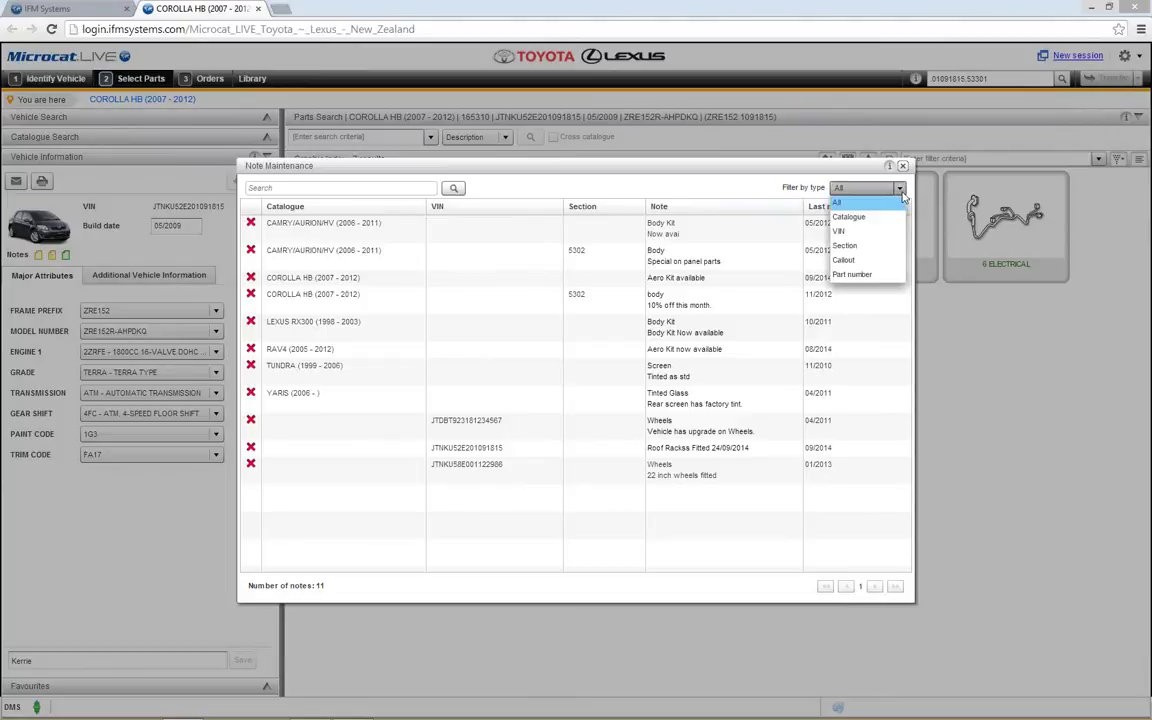
click(852, 233)
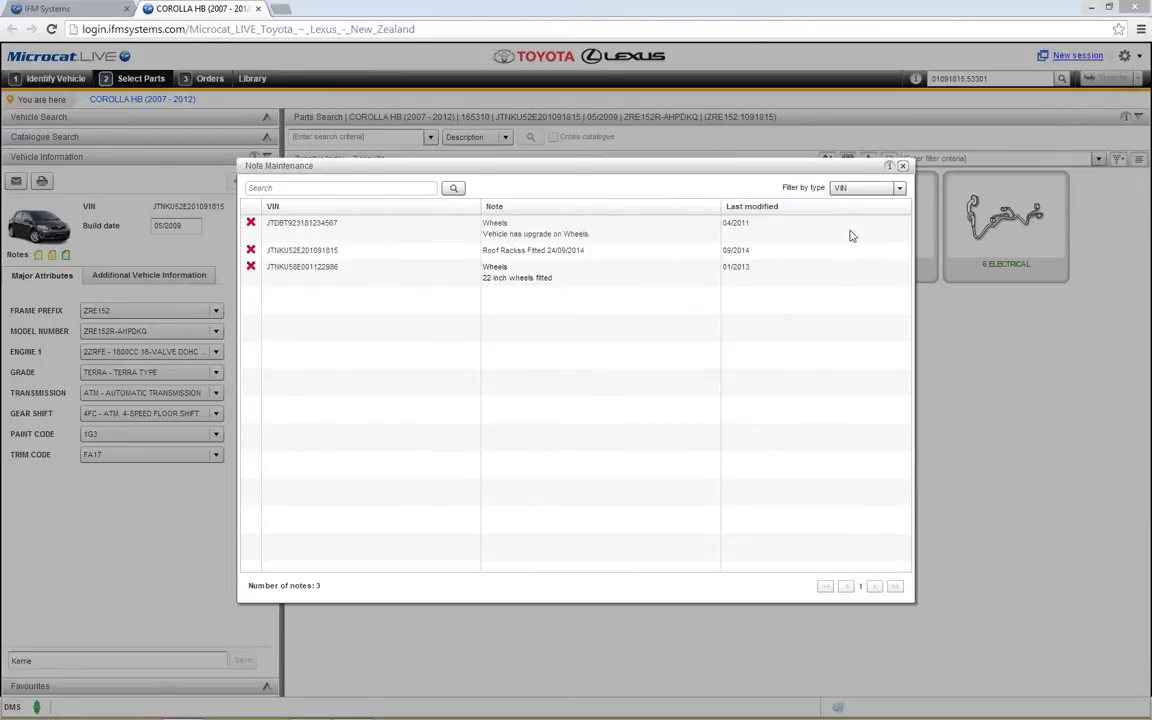
click(899, 189)
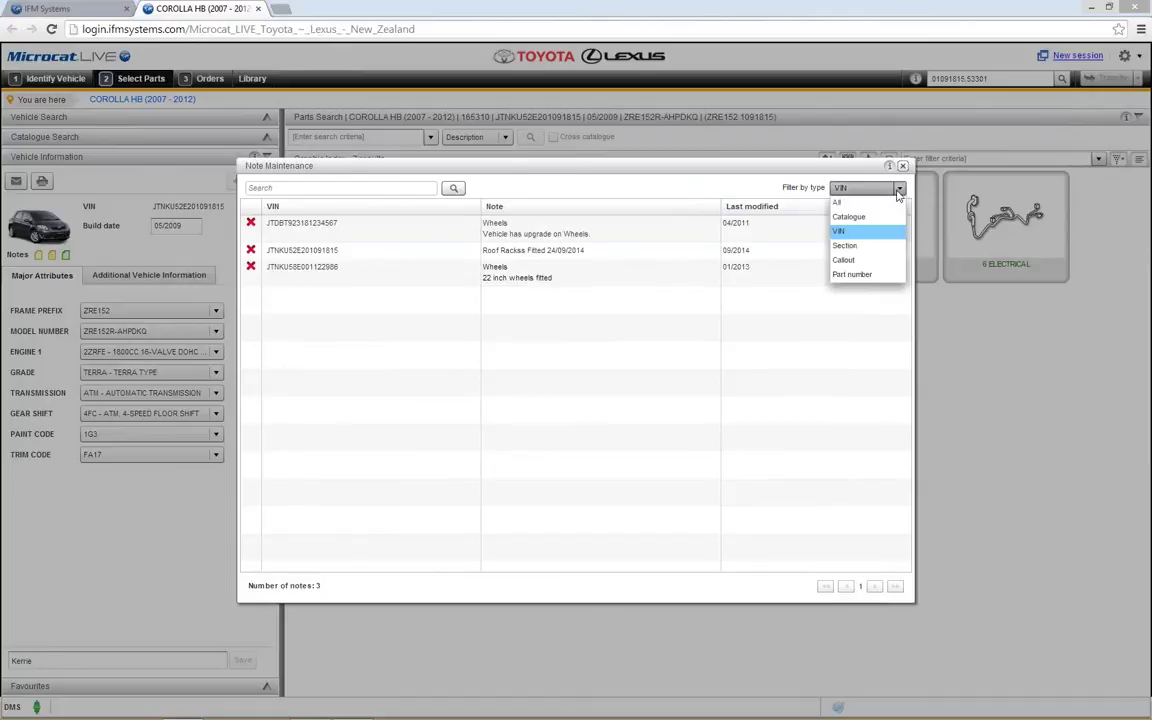
click(884, 218)
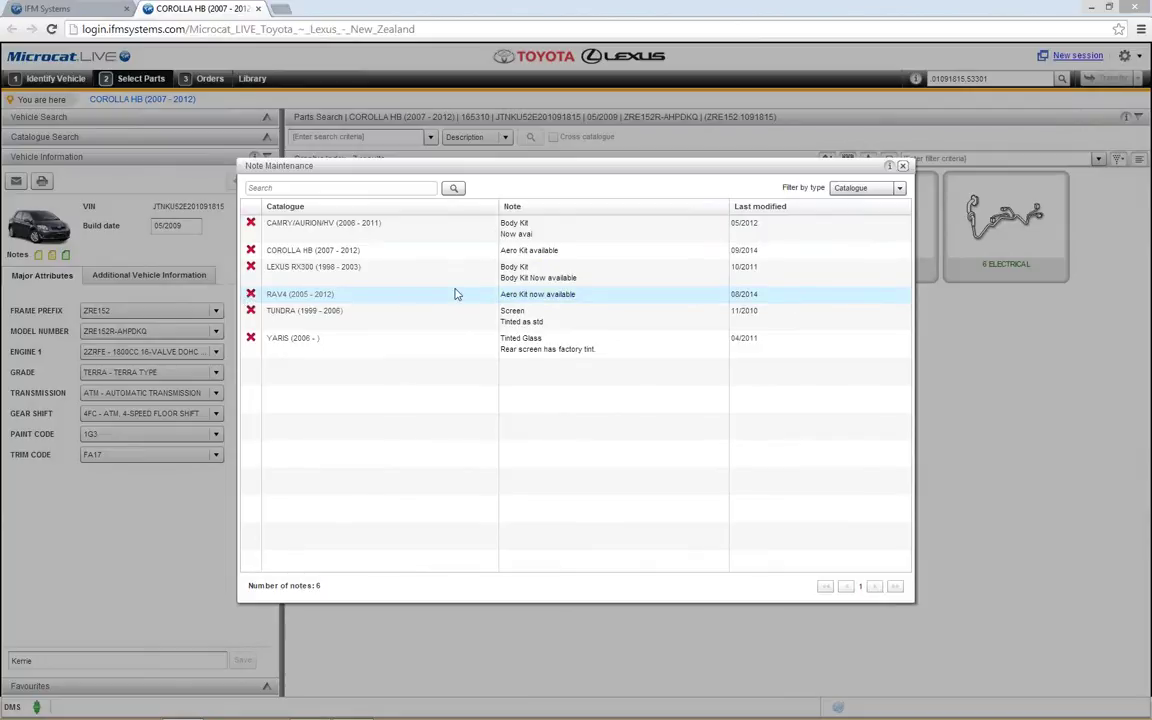
click(251, 294)
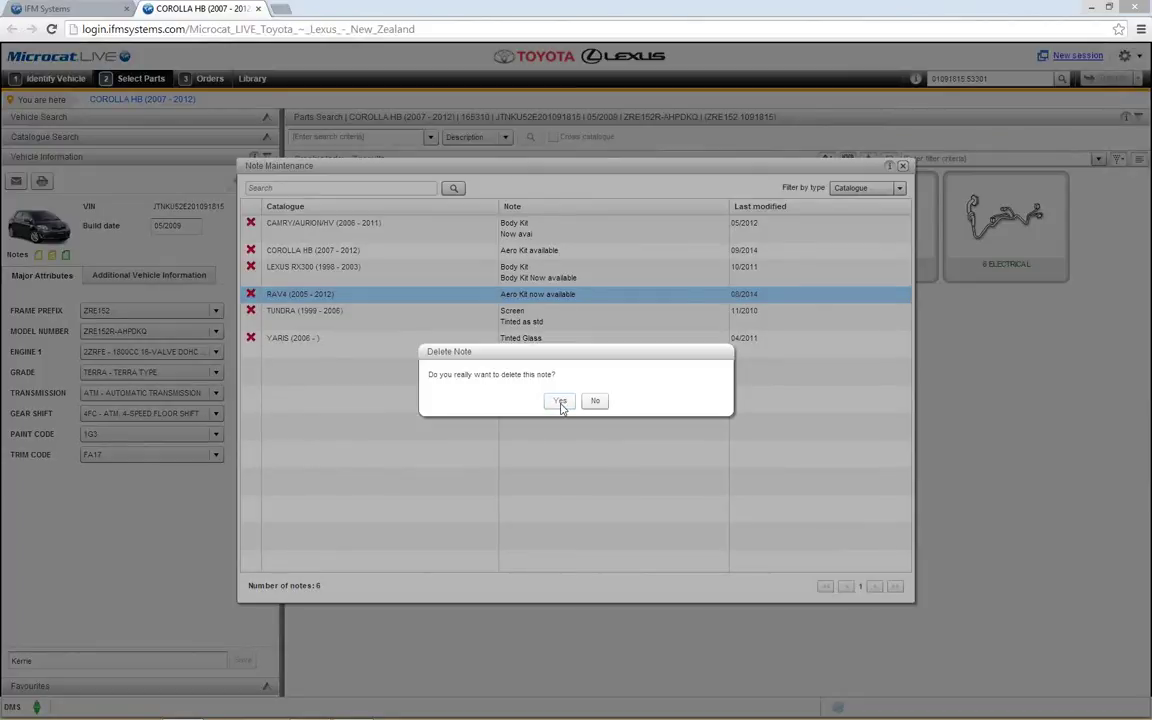
Step: Confirm deleting the RAV4 note and cancel an edit of the CAMRY Body Kit note
click(561, 401)
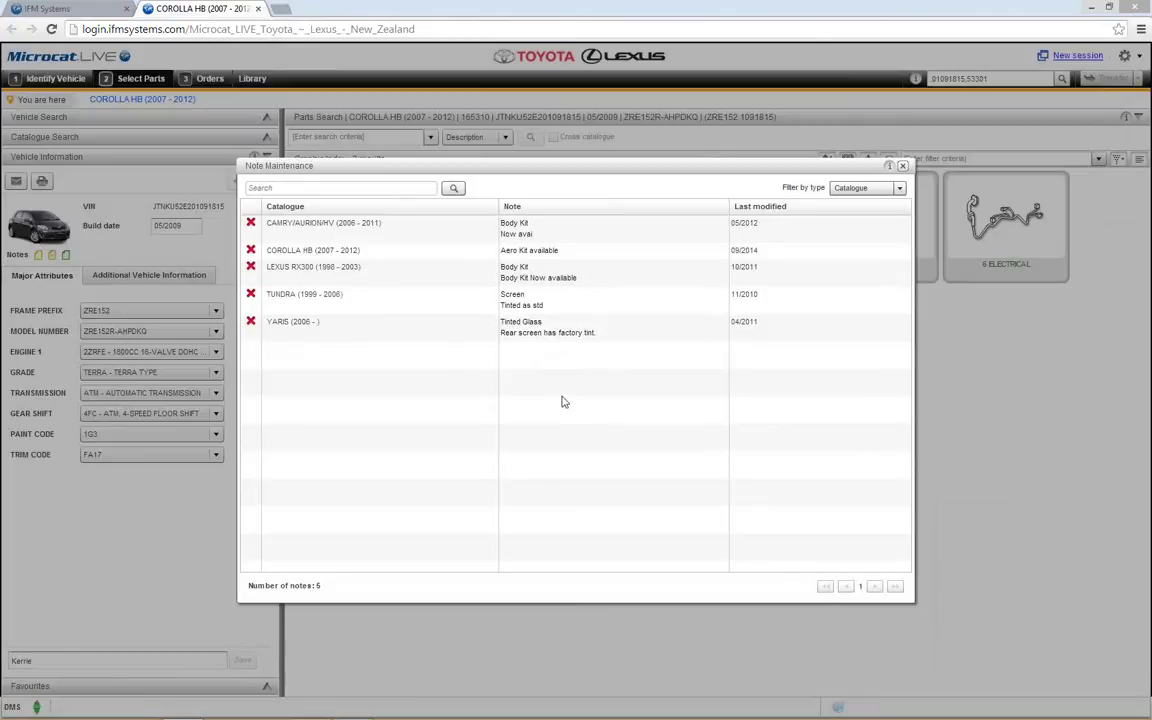
click(517, 228)
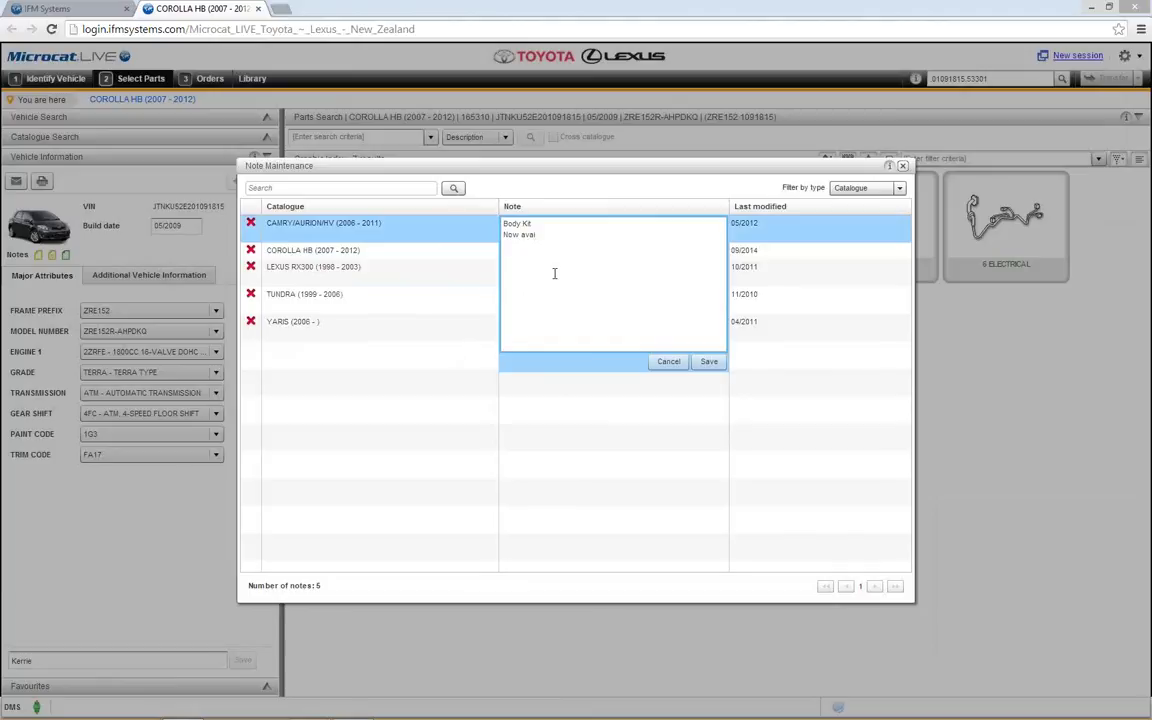
click(669, 362)
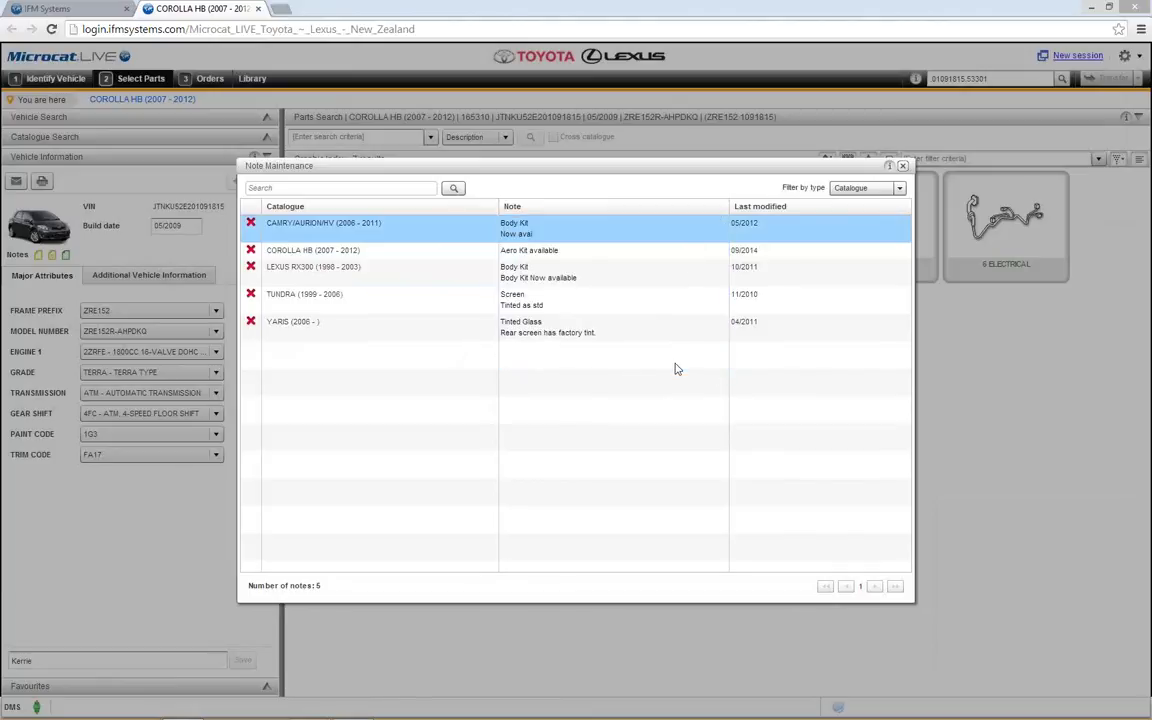
click(303, 187)
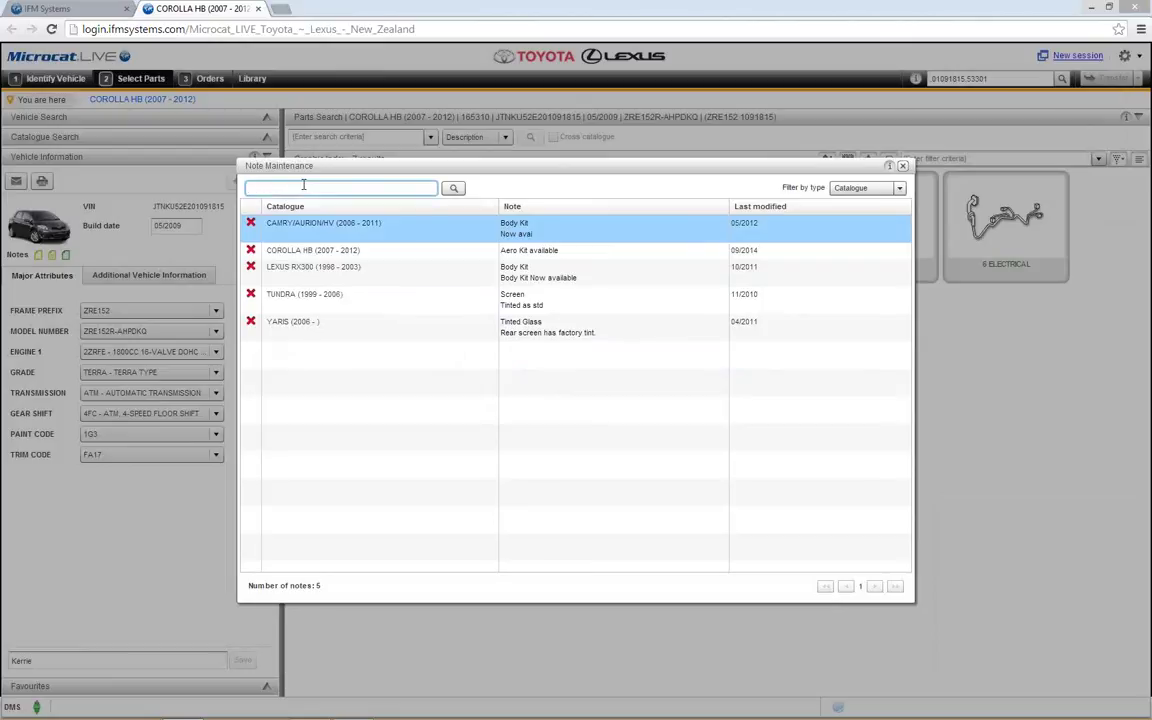
Step: Search the notes for 'aero kit', filter by All types, clear the search, and close Note Maintenance
text(aero kit)
key(Return)
triple_click(303, 187)
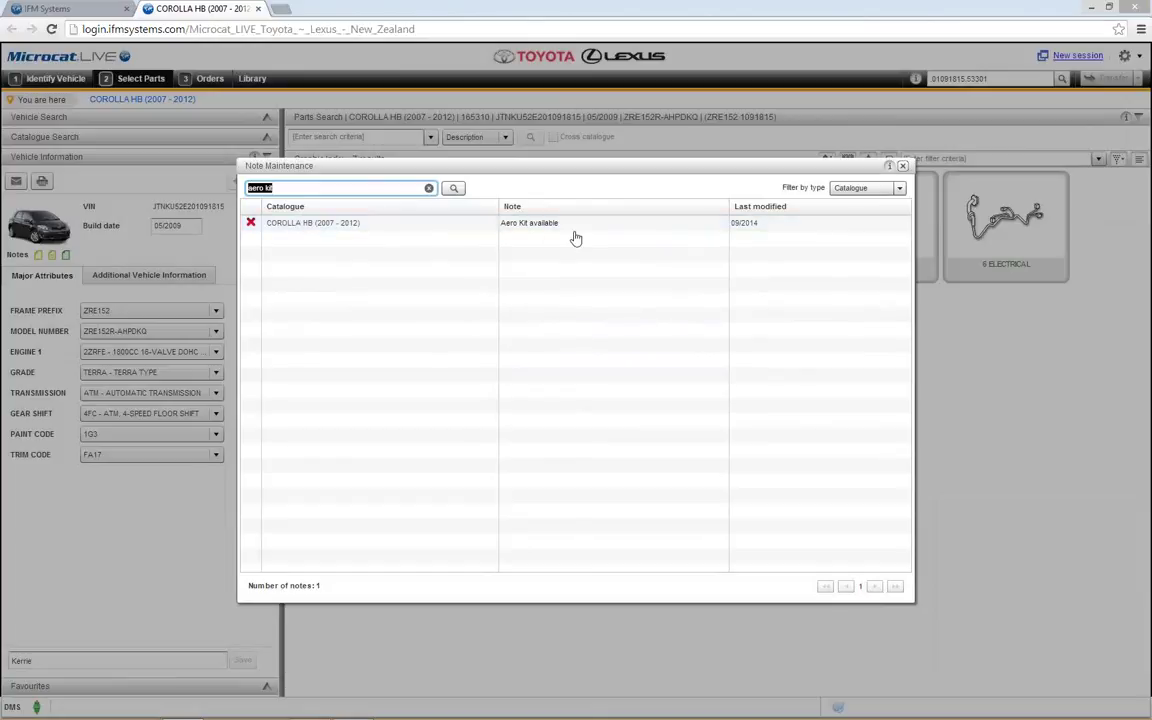
click(900, 188)
click(848, 202)
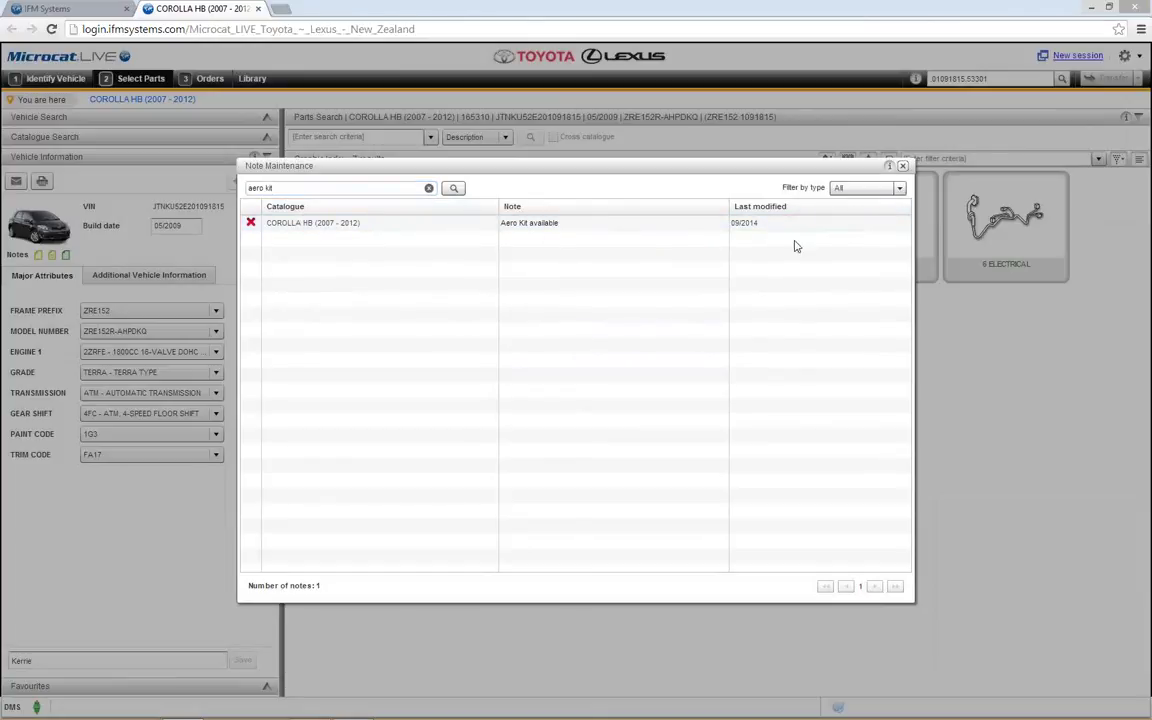
click(429, 188)
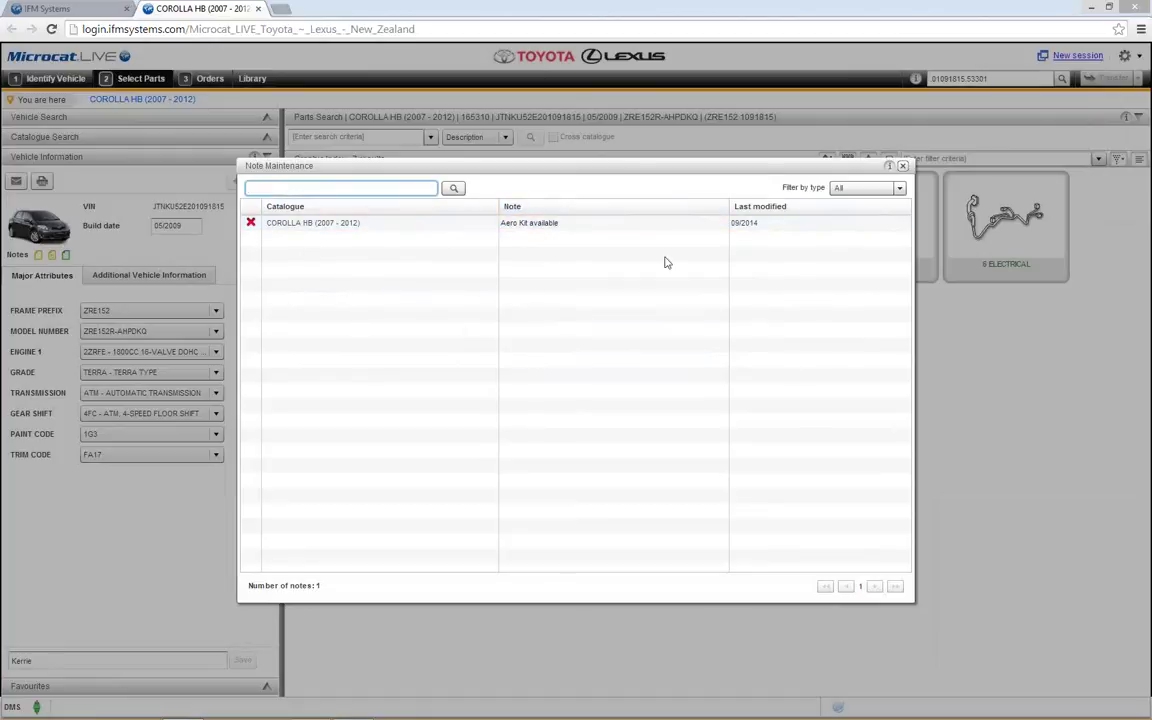
click(903, 166)
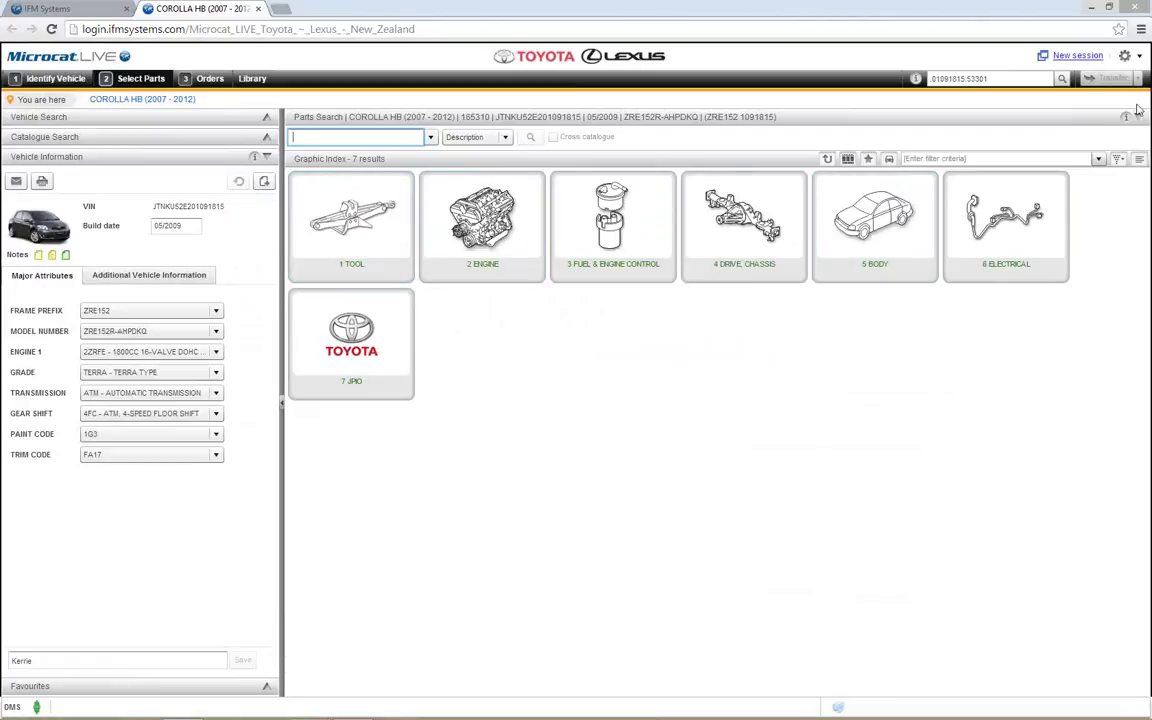
click(1125, 58)
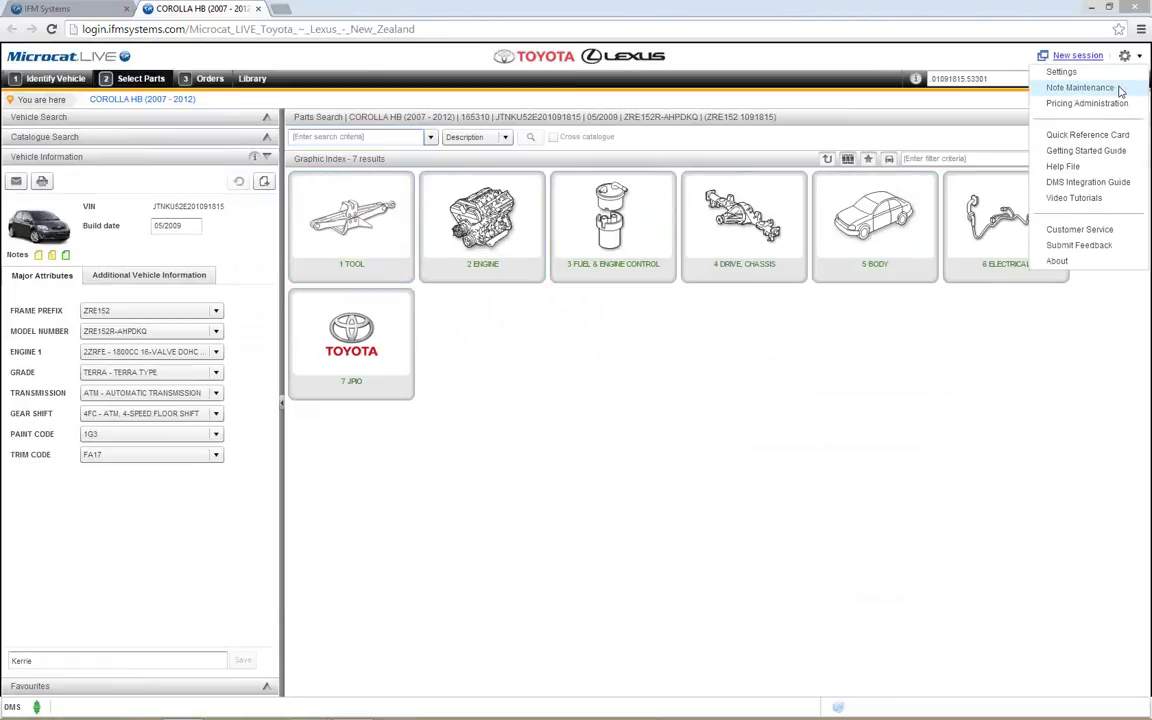
click(860, 355)
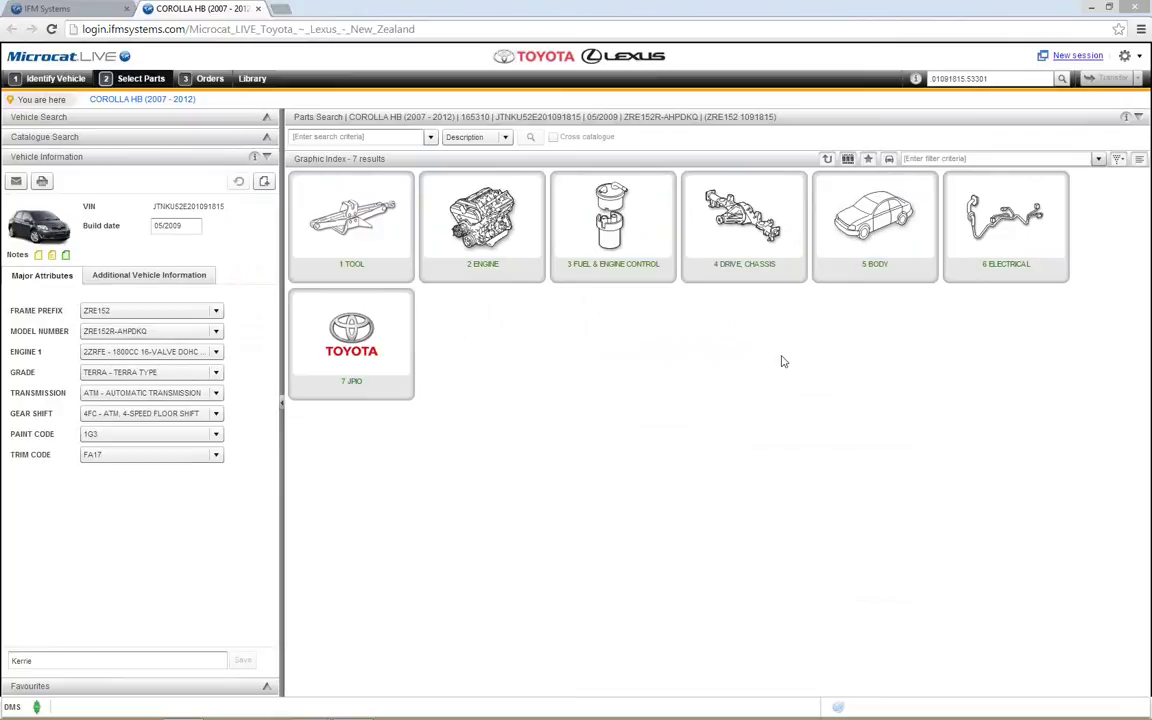
click(362, 137)
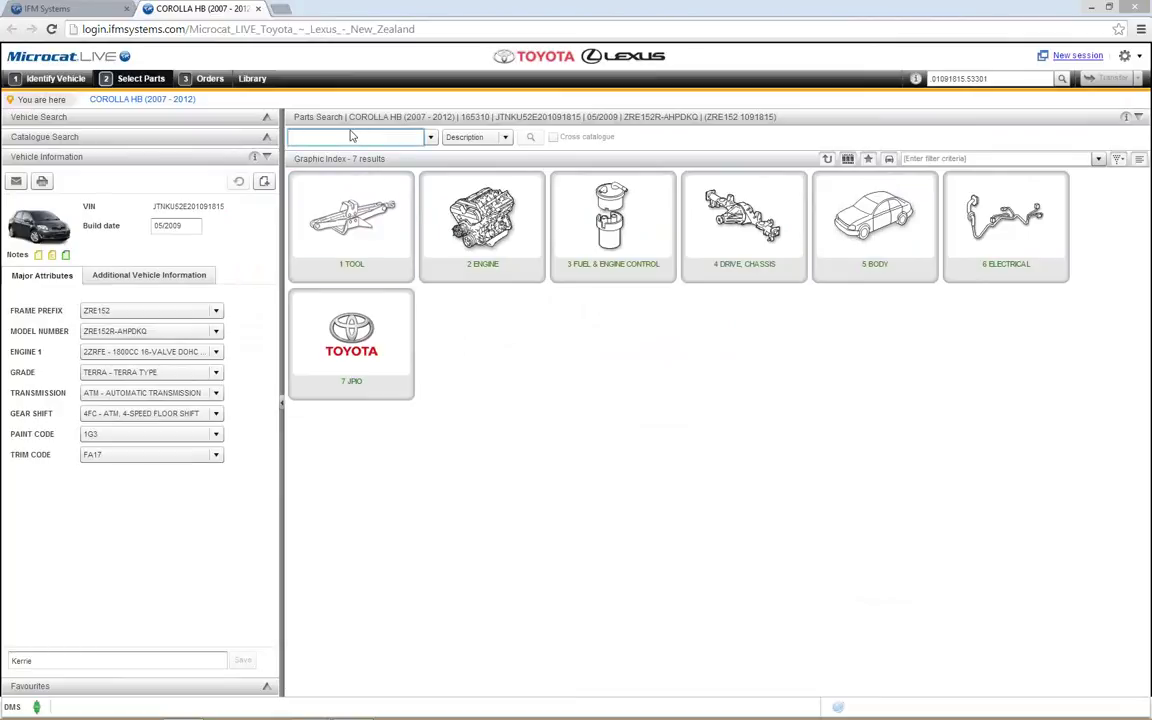
click(505, 137)
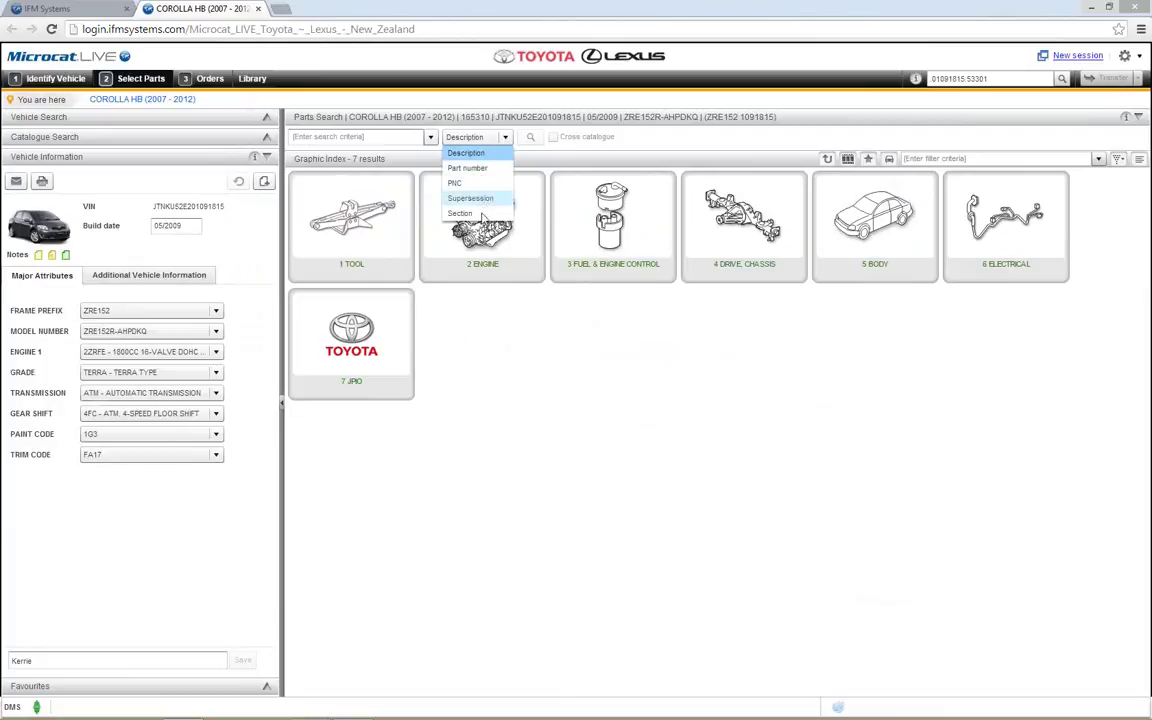
click(391, 138)
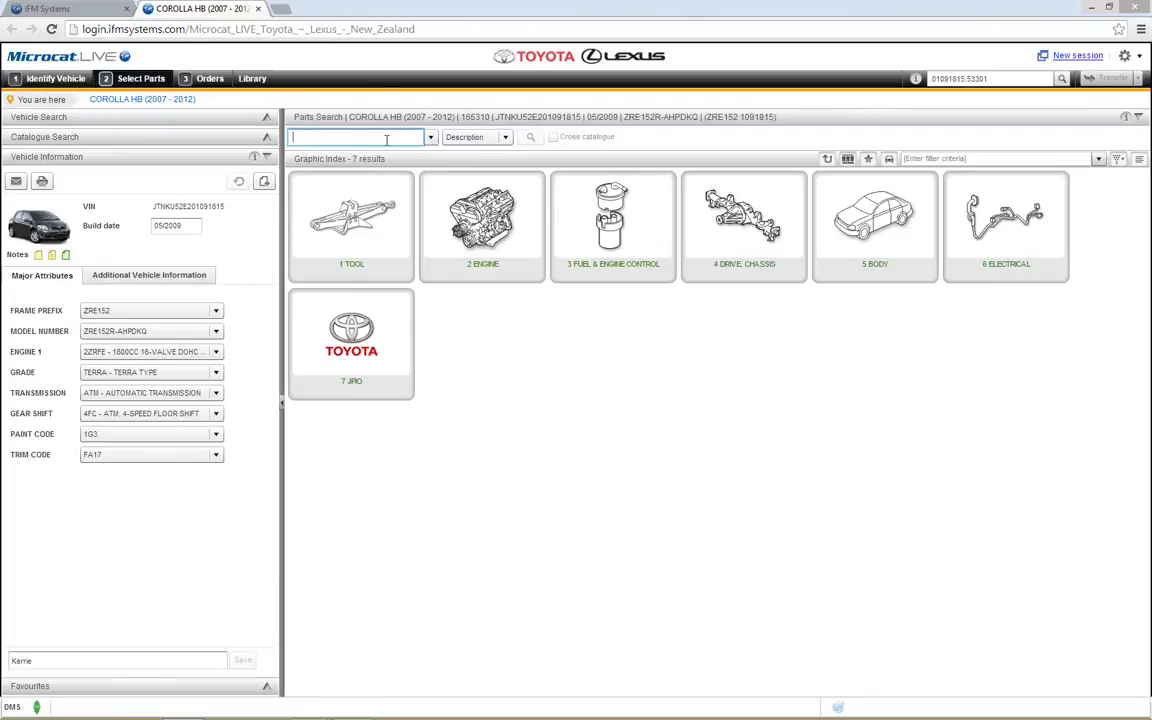
Step: Search part descriptions for 'pump', then apply and clear a 'wat' results filter
text(pump)
key(Return)
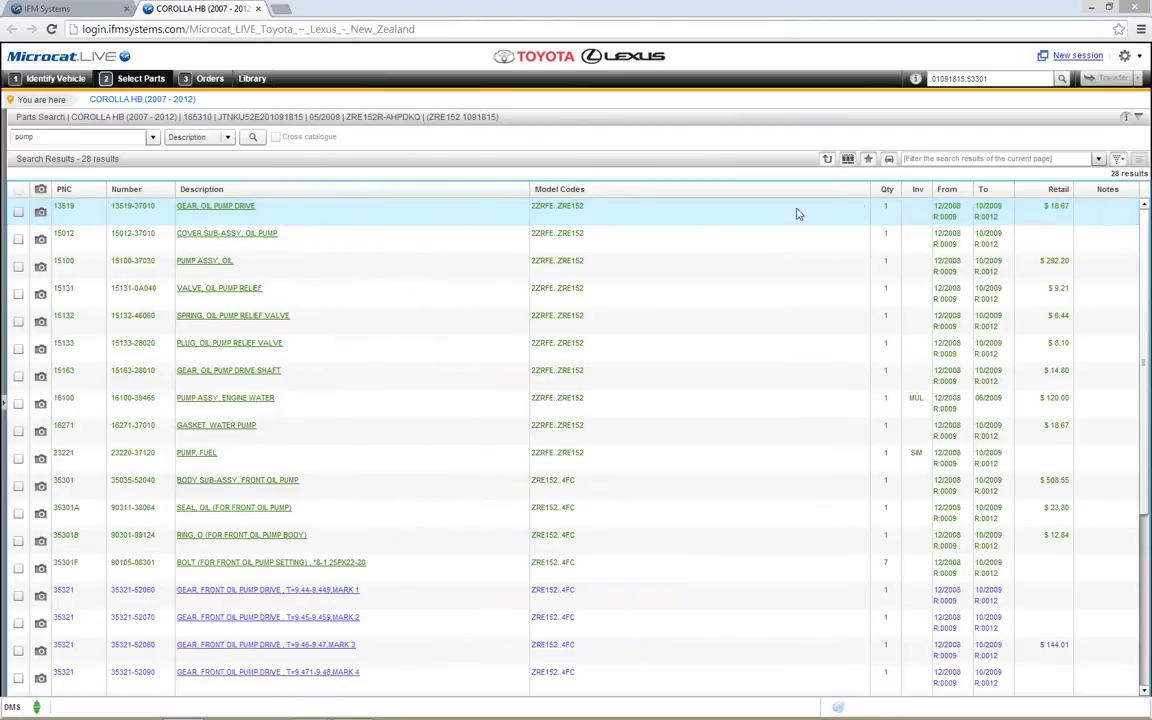
click(928, 158)
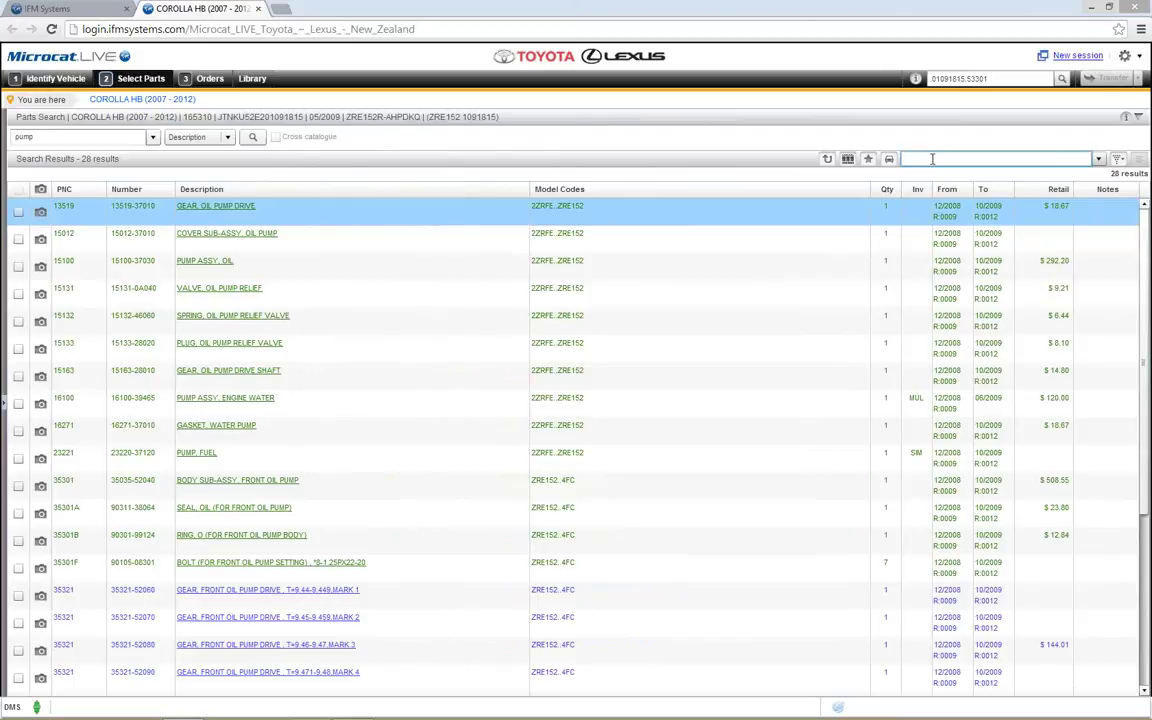
text(wa)
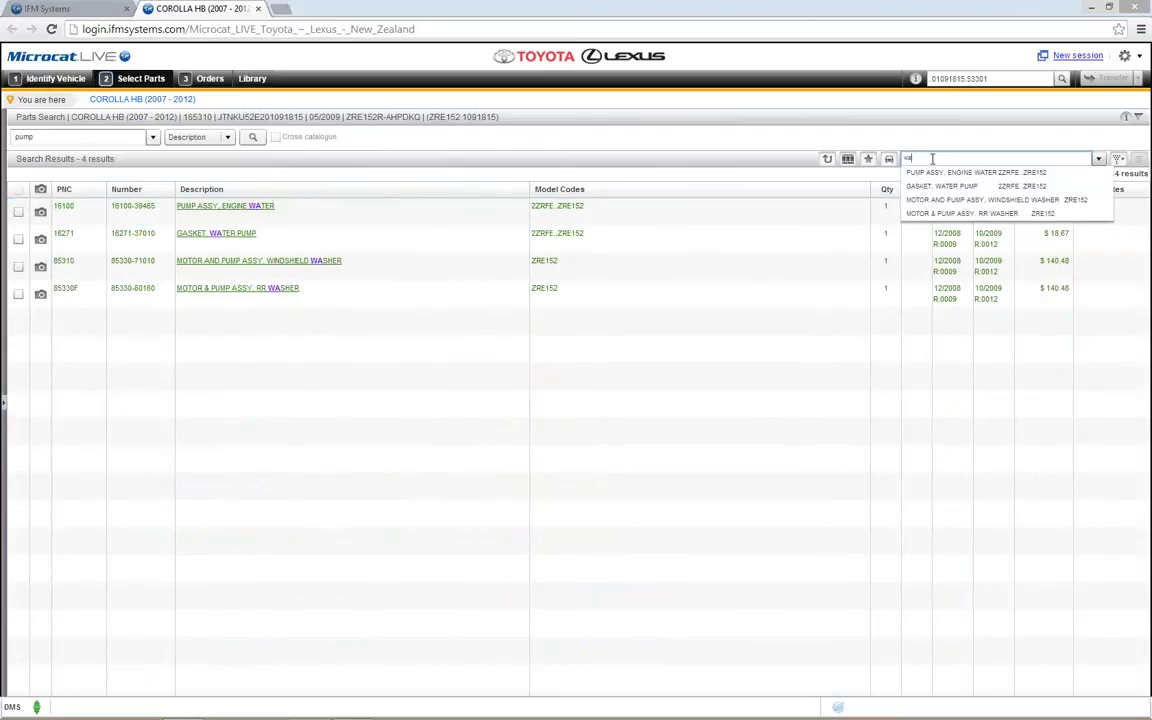
text(t)
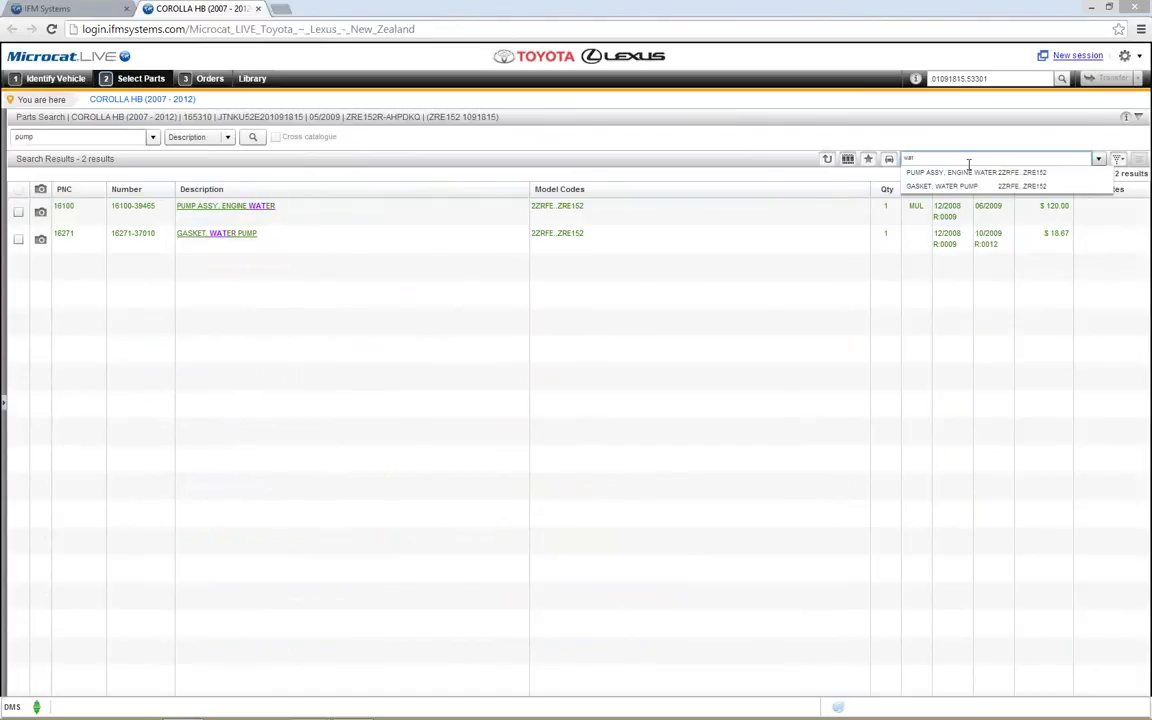
key(BackSpace)
key(BackSpace)
key(BackSpace)
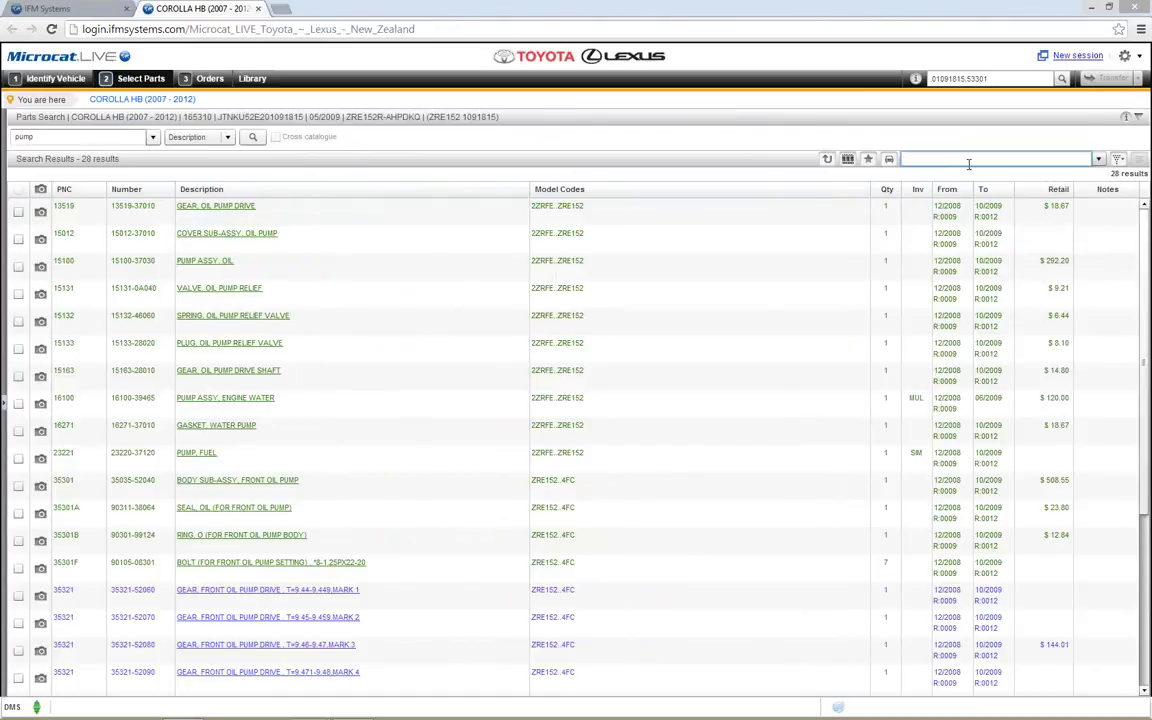
double_click(45, 141)
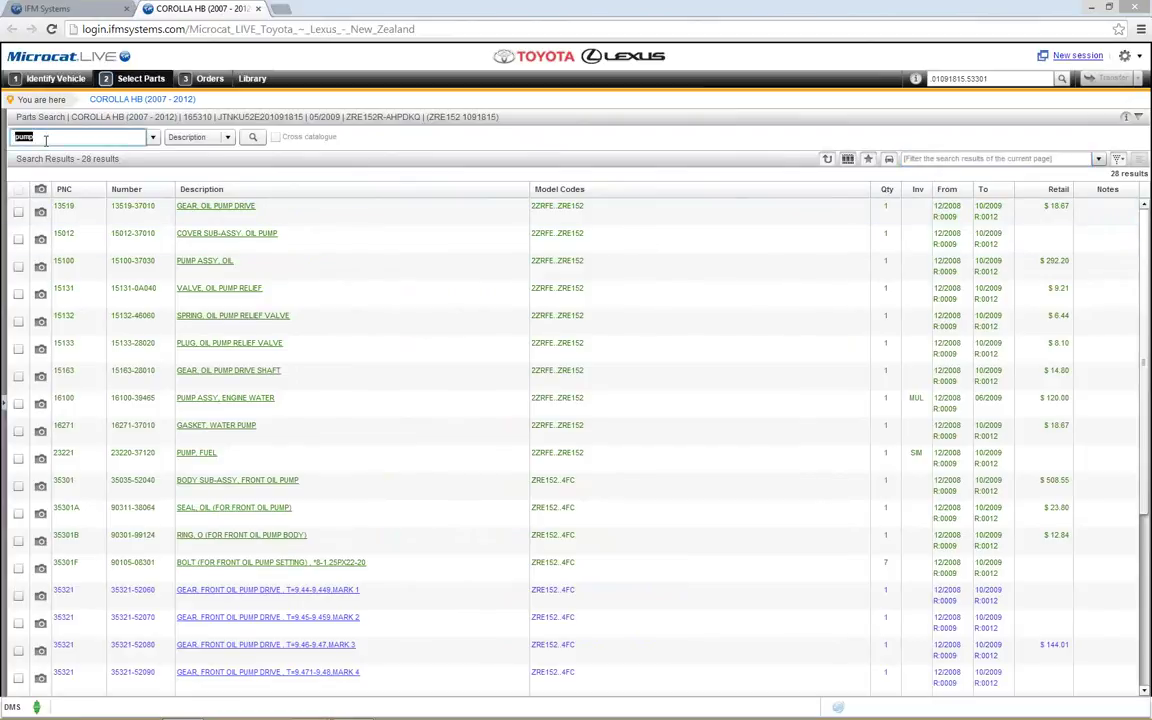
Step: Search for 'oil pump', then refine the search to 'oil pump assy'
text(oil pump)
key(Return)
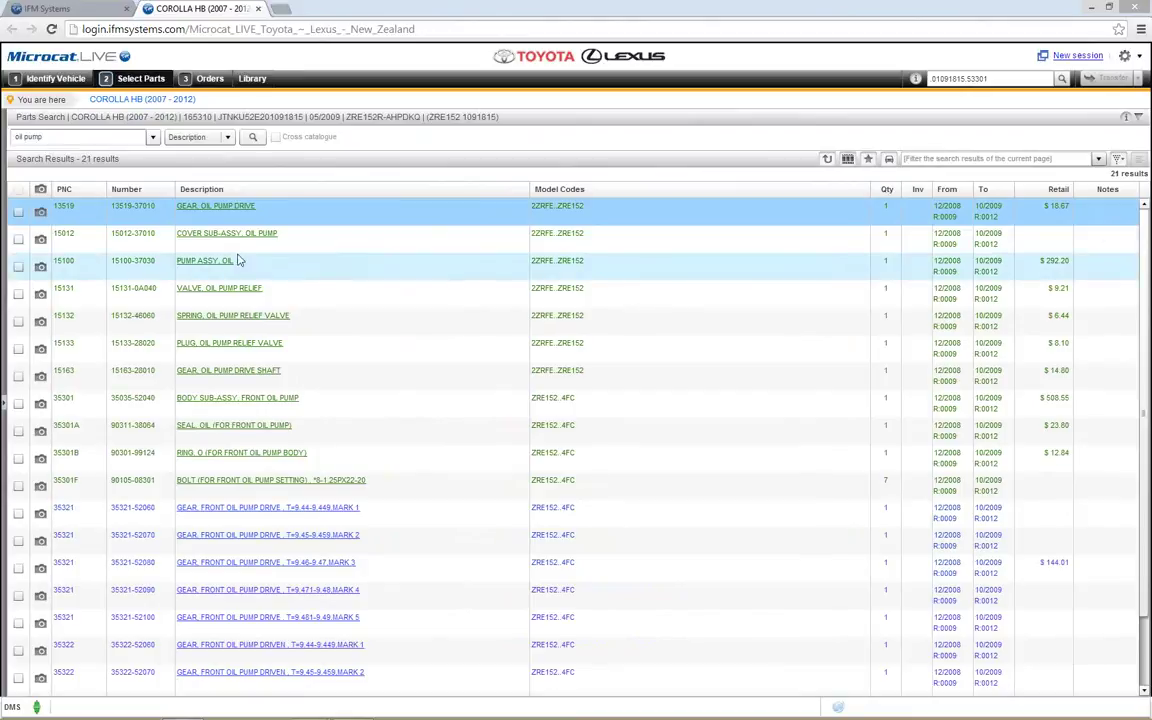
triple_click(91, 136)
click(82, 137)
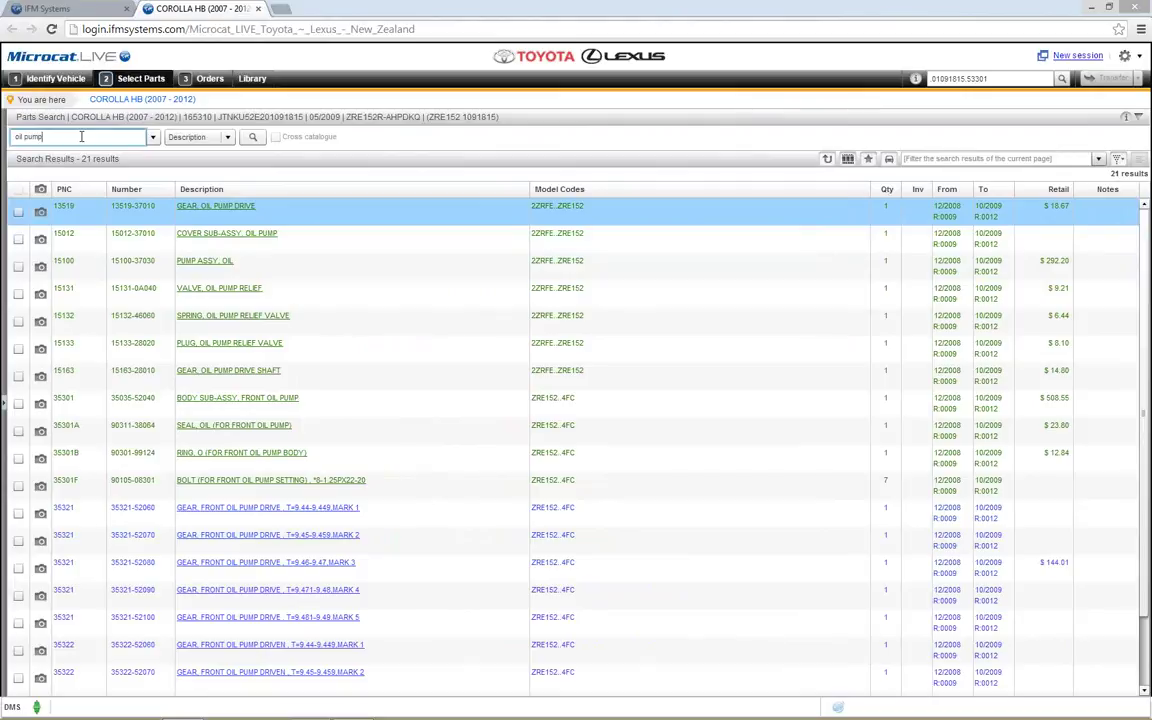
text(assy)
key(Return)
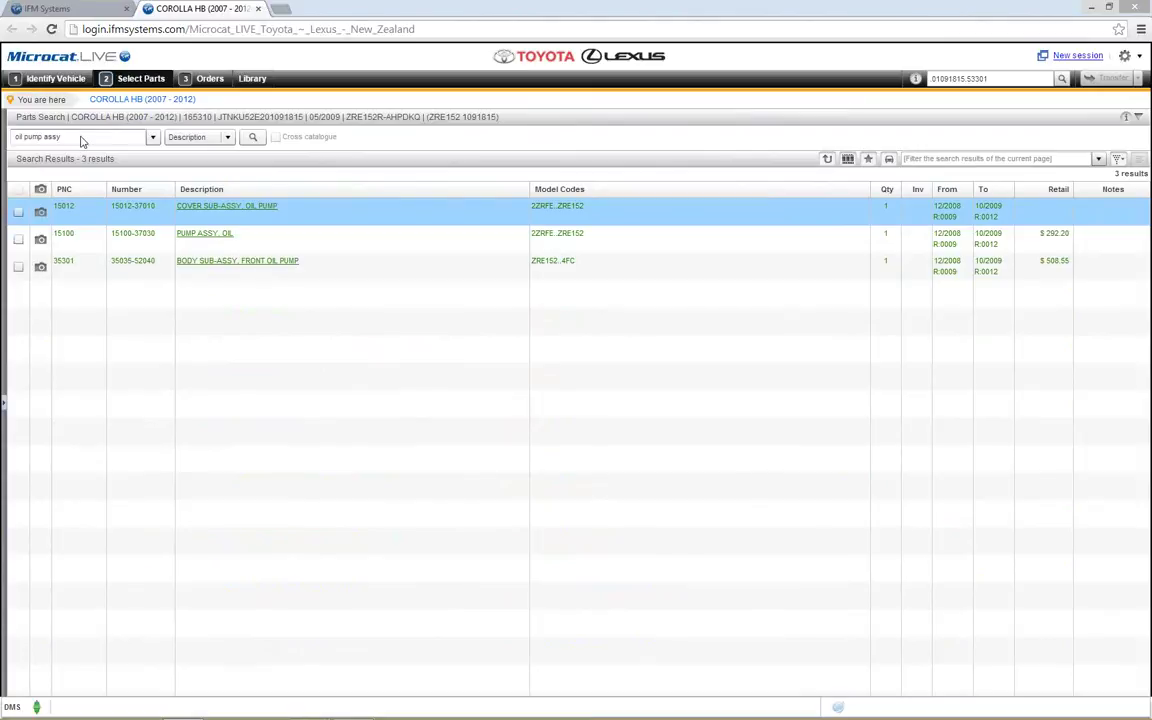
Step: Search for 'water pump', listing two parts, and switch the search type to PNC
click(81, 137)
click(91, 141)
click(954, 160)
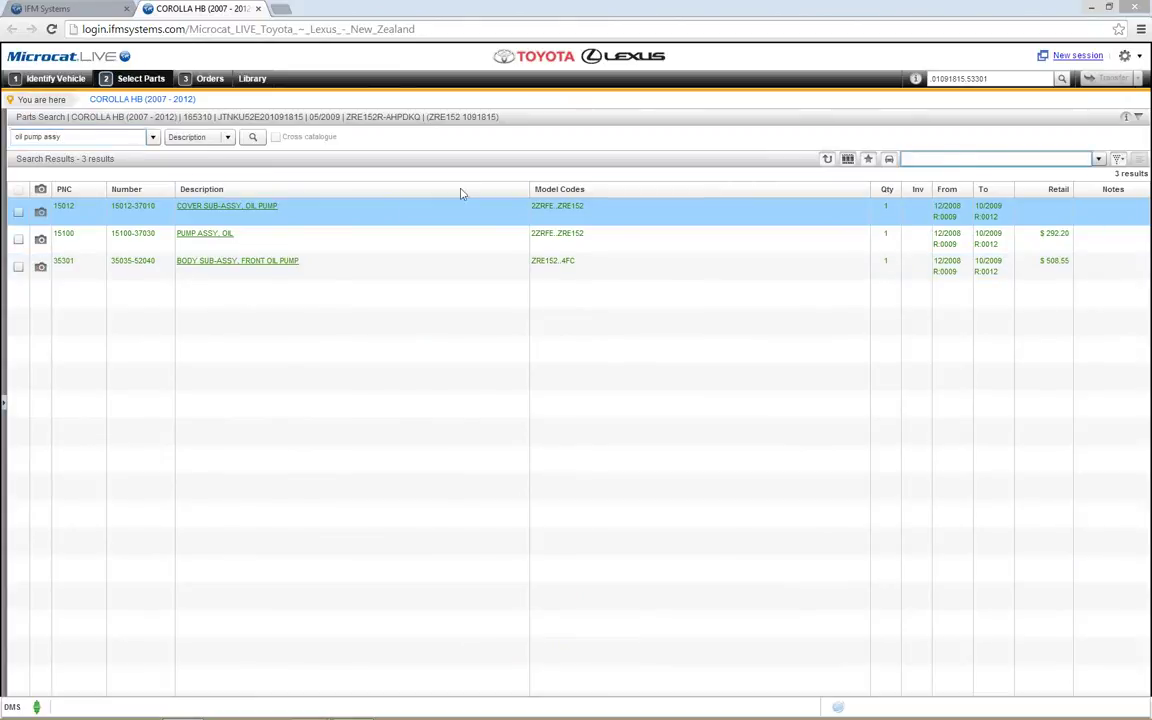
click(56, 137)
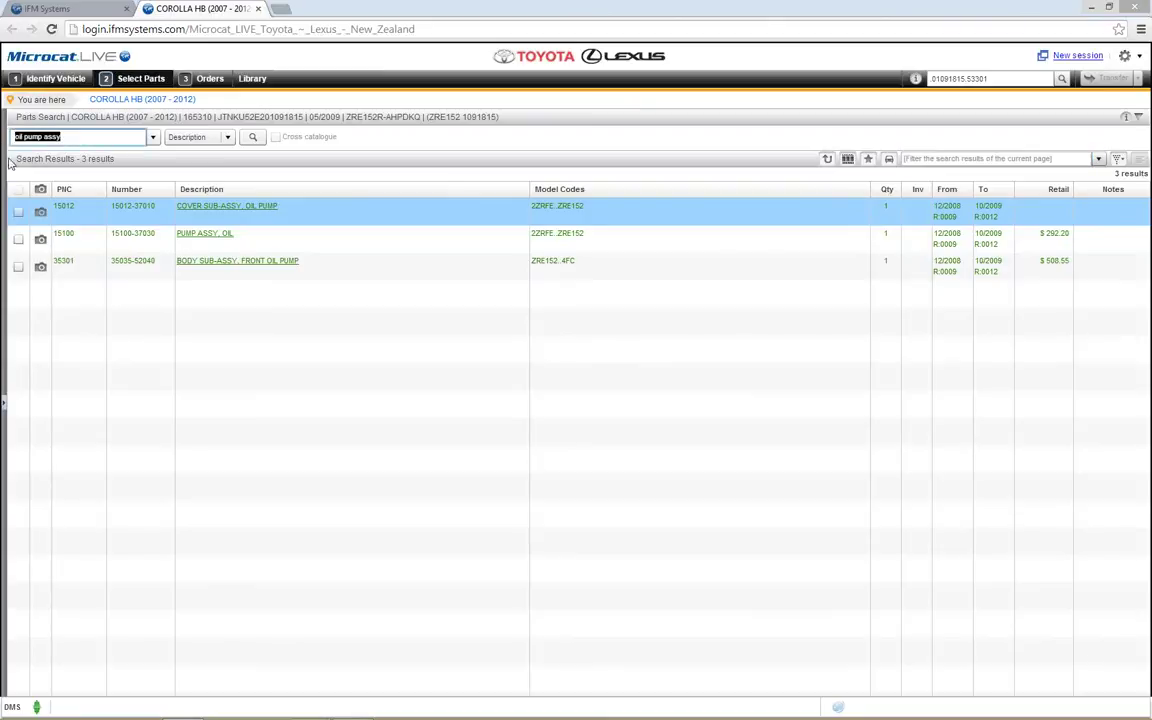
text(water pump)
click(251, 137)
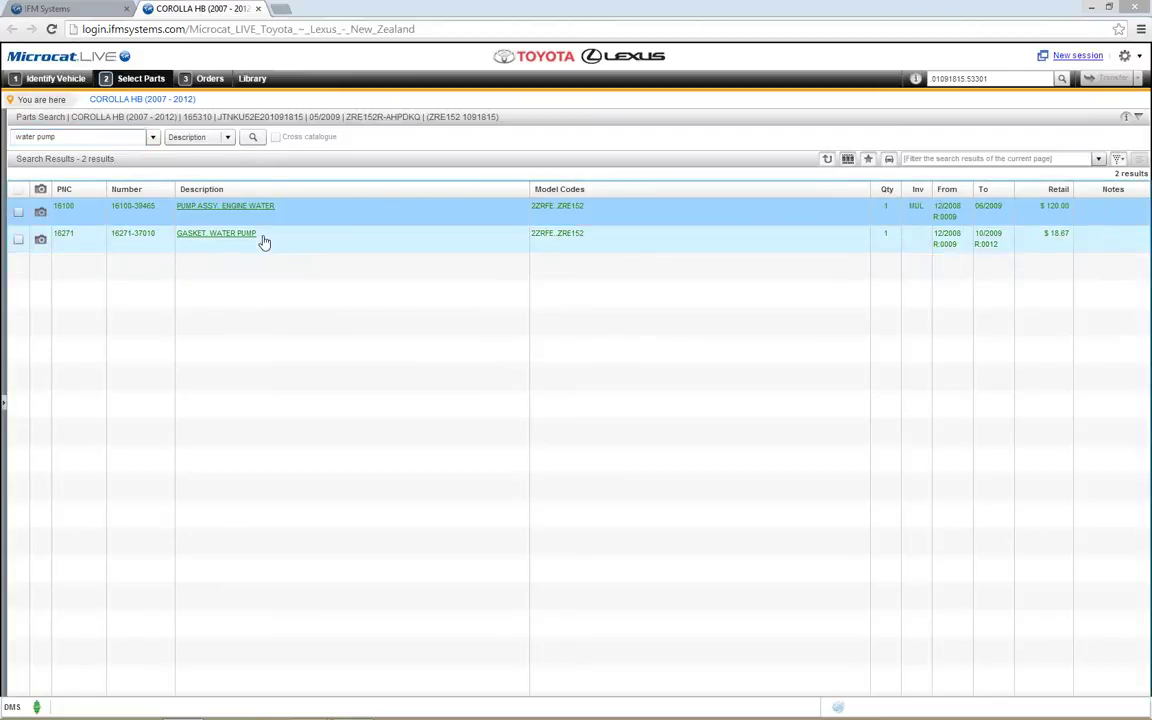
click(222, 138)
click(213, 184)
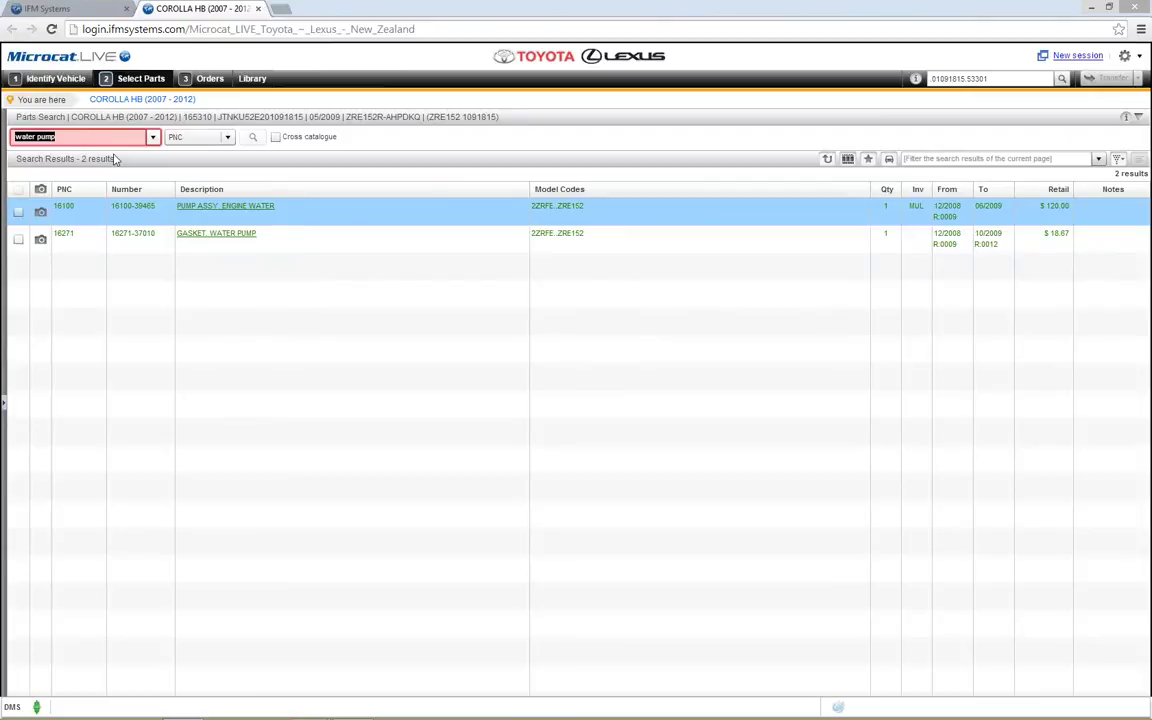
Step: Run a PNC search for 53301
key(BackSpace)
text(53301)
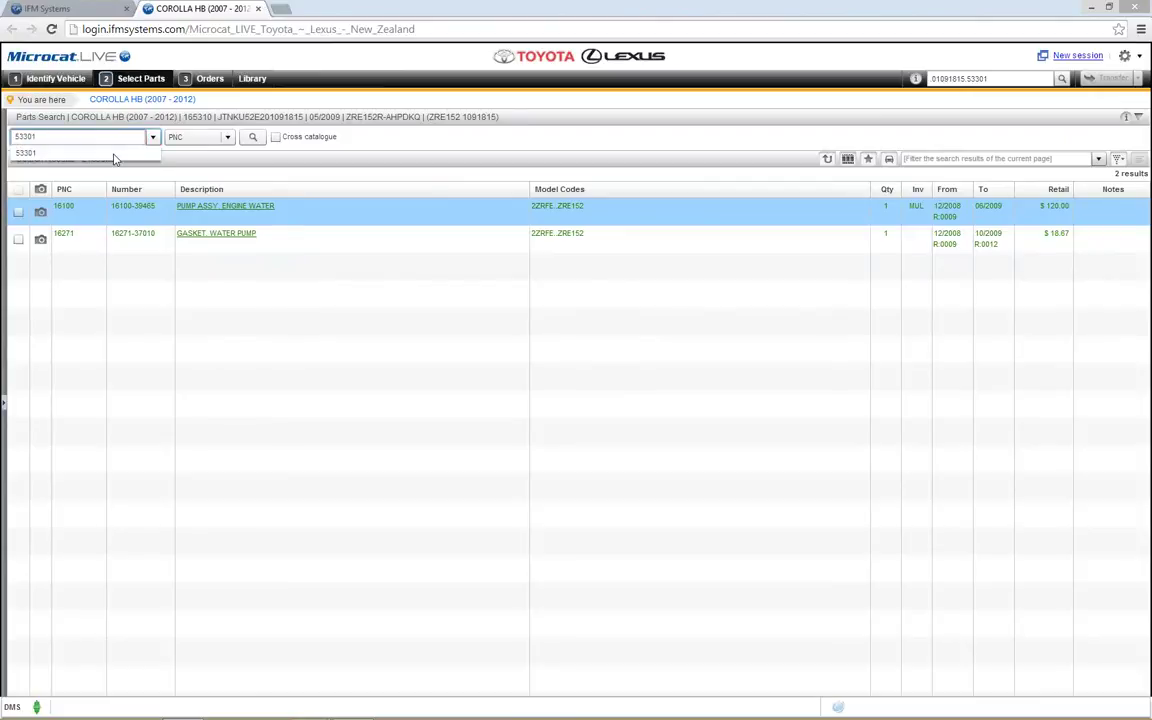
click(253, 140)
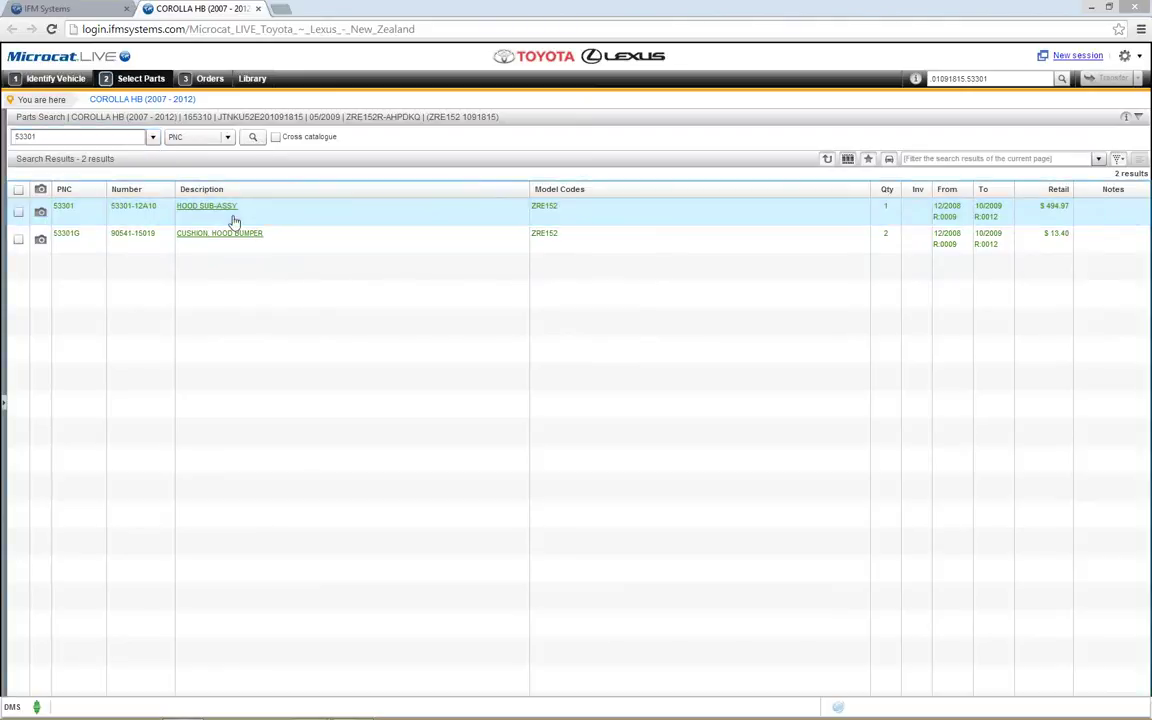
Step: Extend the search to PNCs 53301, 53801 and 53802 and open the HOOD SUB-ASSY illustration
double_click(60, 136)
click(60, 136)
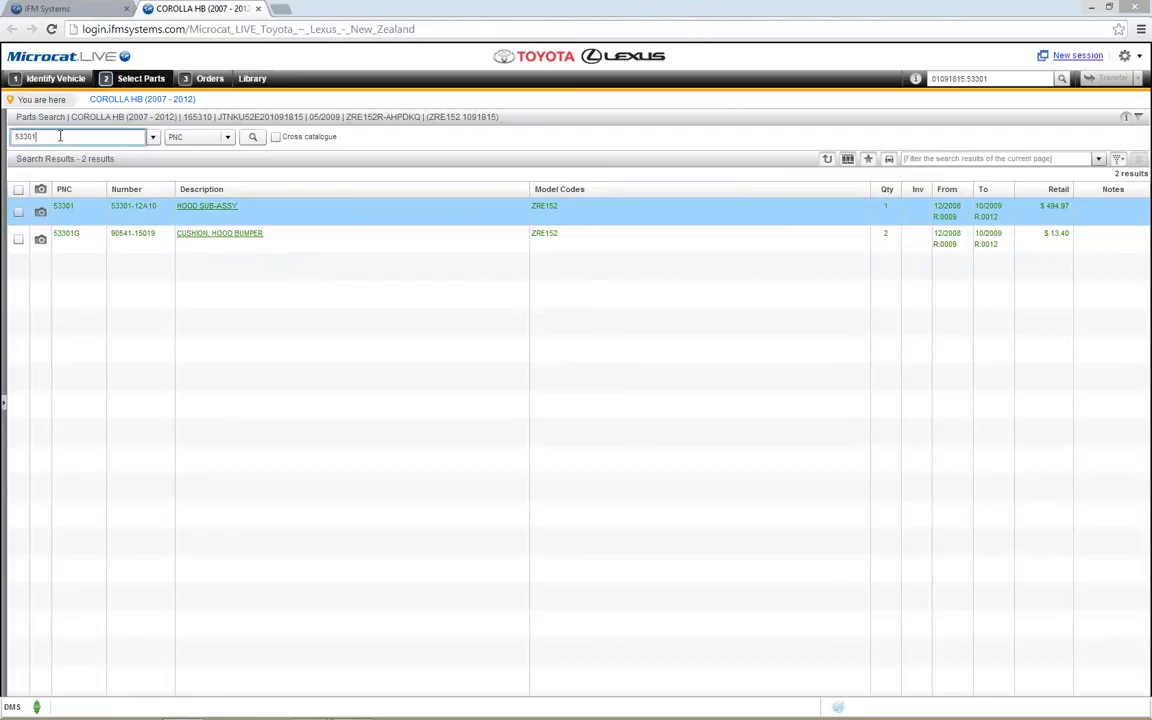
text(53301 53801 53802)
click(256, 139)
click(199, 212)
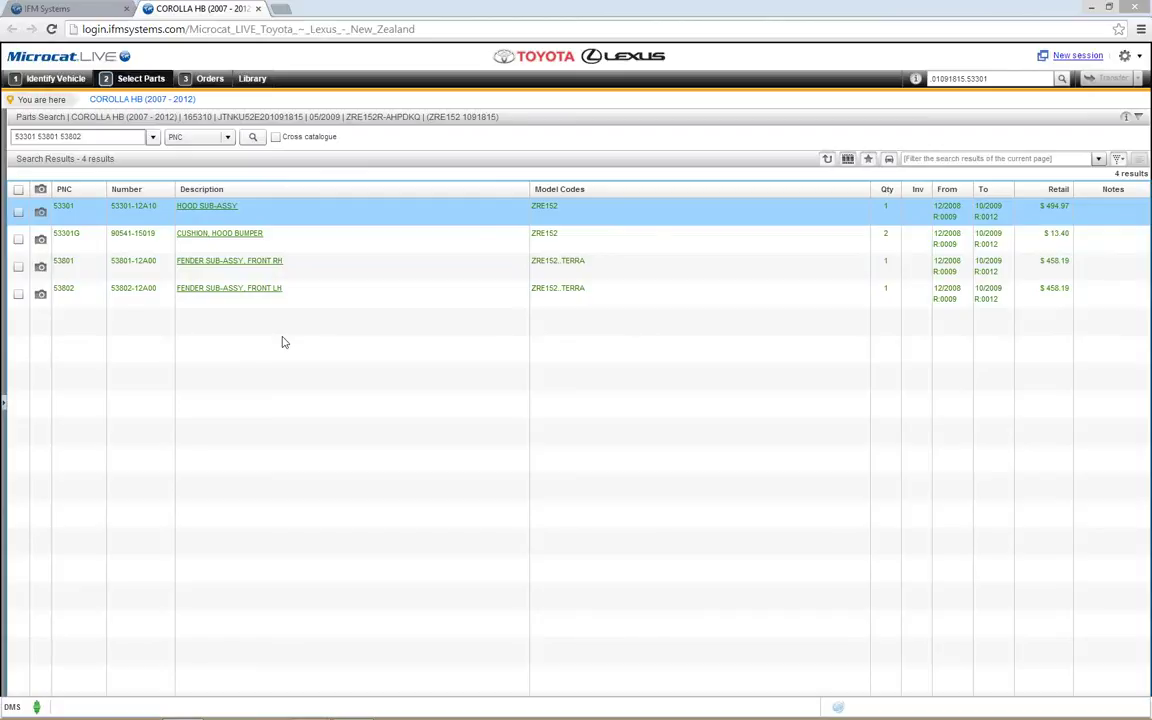
click(41, 213)
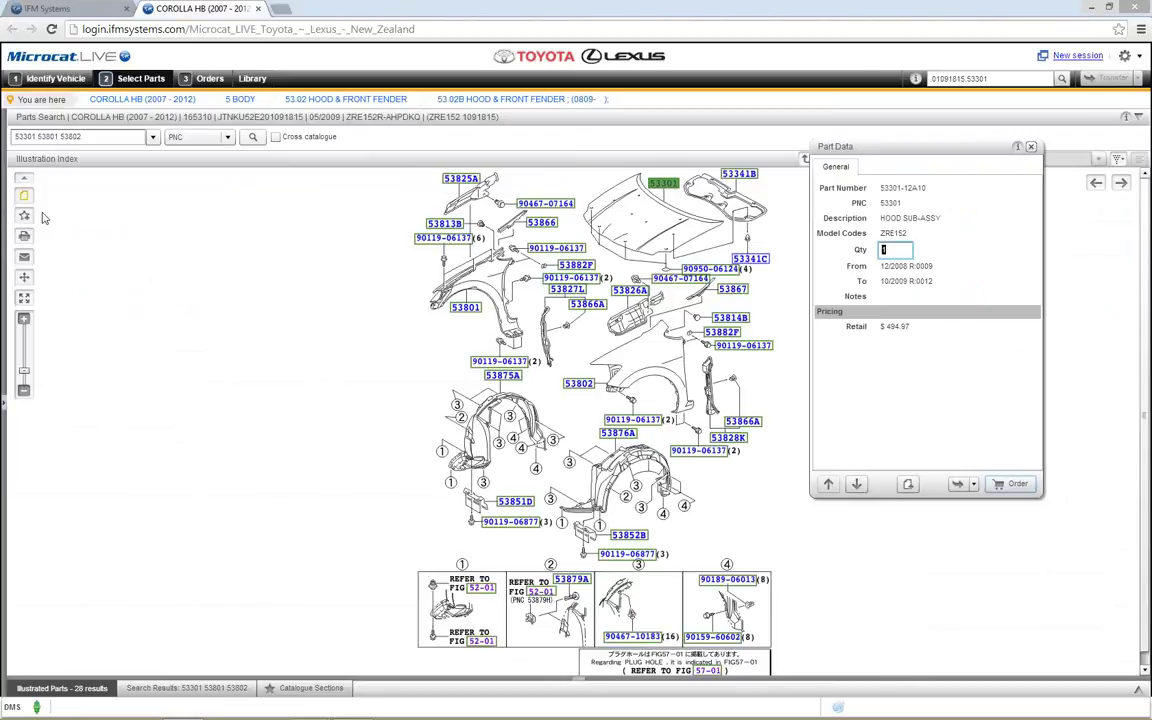
Step: Move the Part Data panel, set the hood sub-assy quantity to 2, and close it
drag(820, 147, 448, 182)
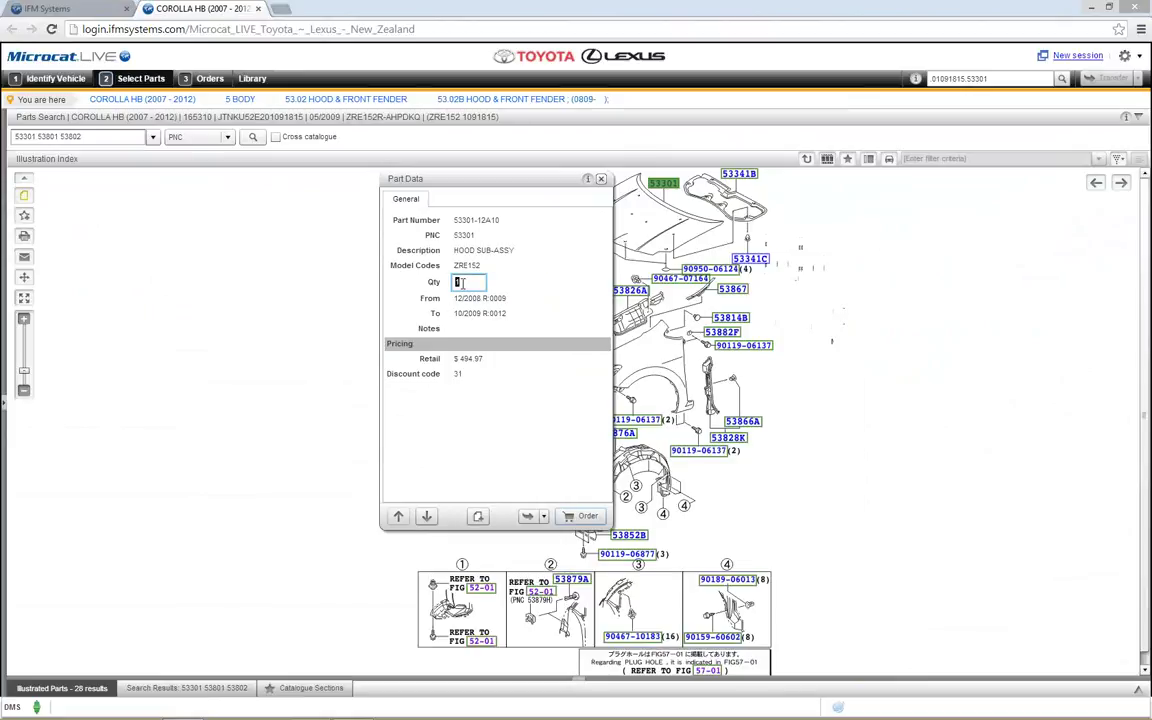
key(BackSpace)
text(2)
mouse_move(506, 313)
key(Escape)
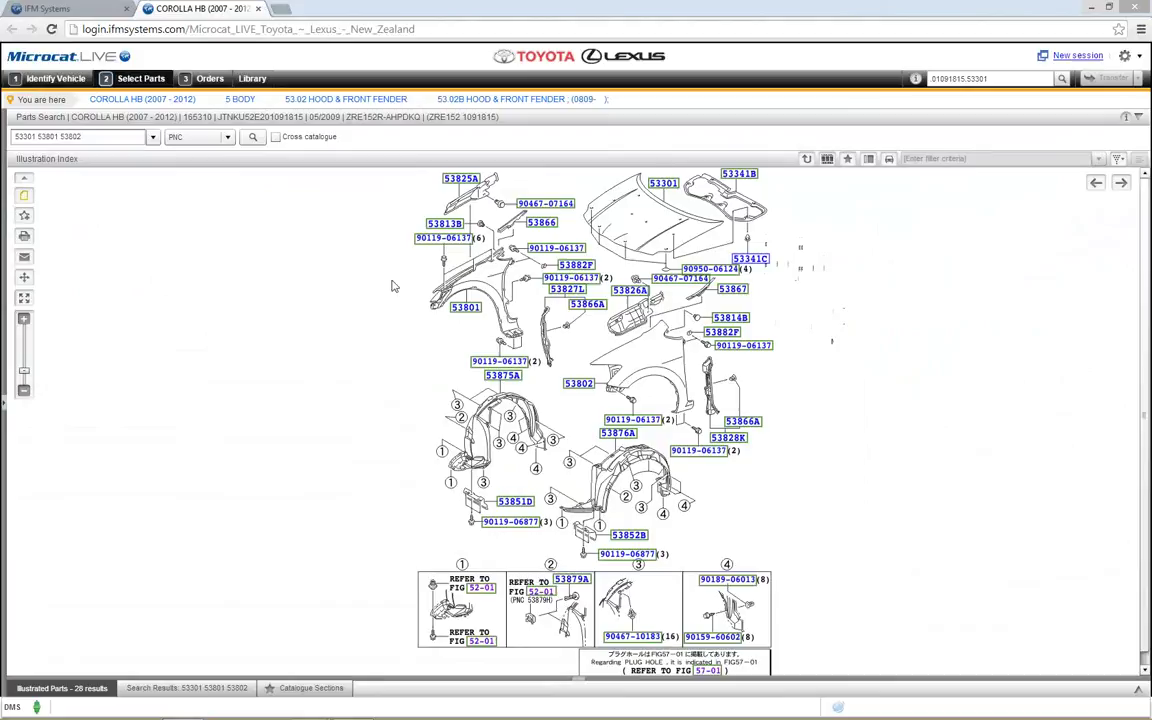
Step: Pick the interchangeable hood insulator clip option for 53341C, then close both result dialogs
click(754, 263)
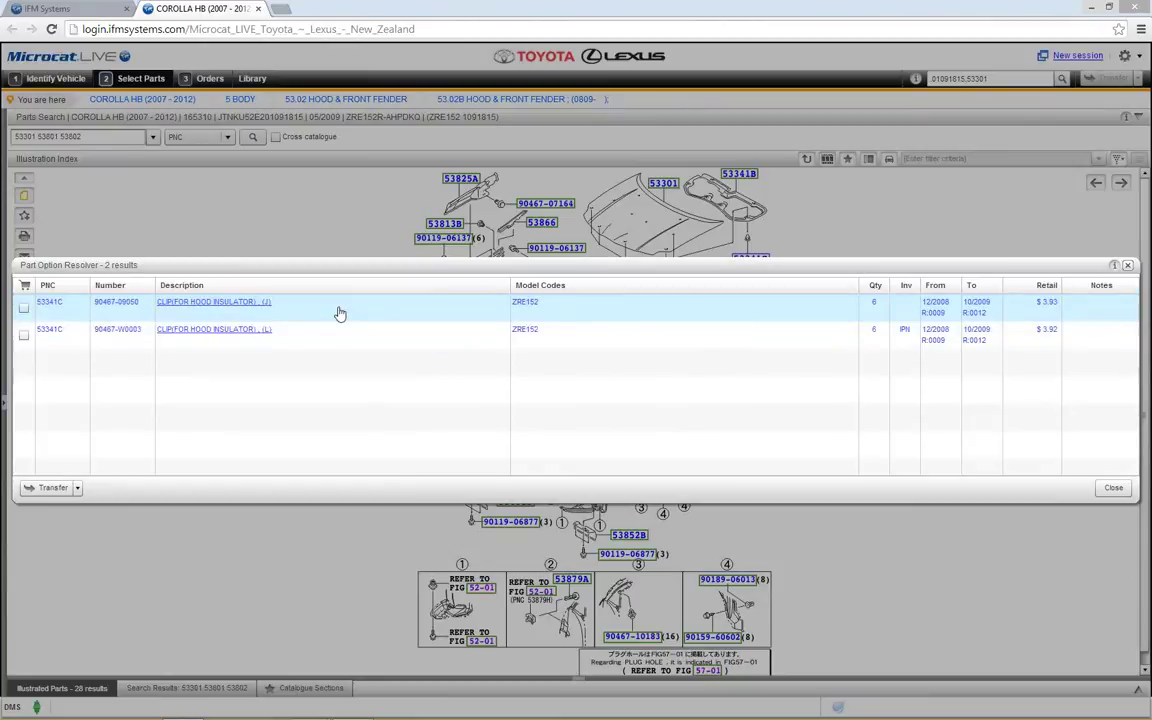
click(337, 314)
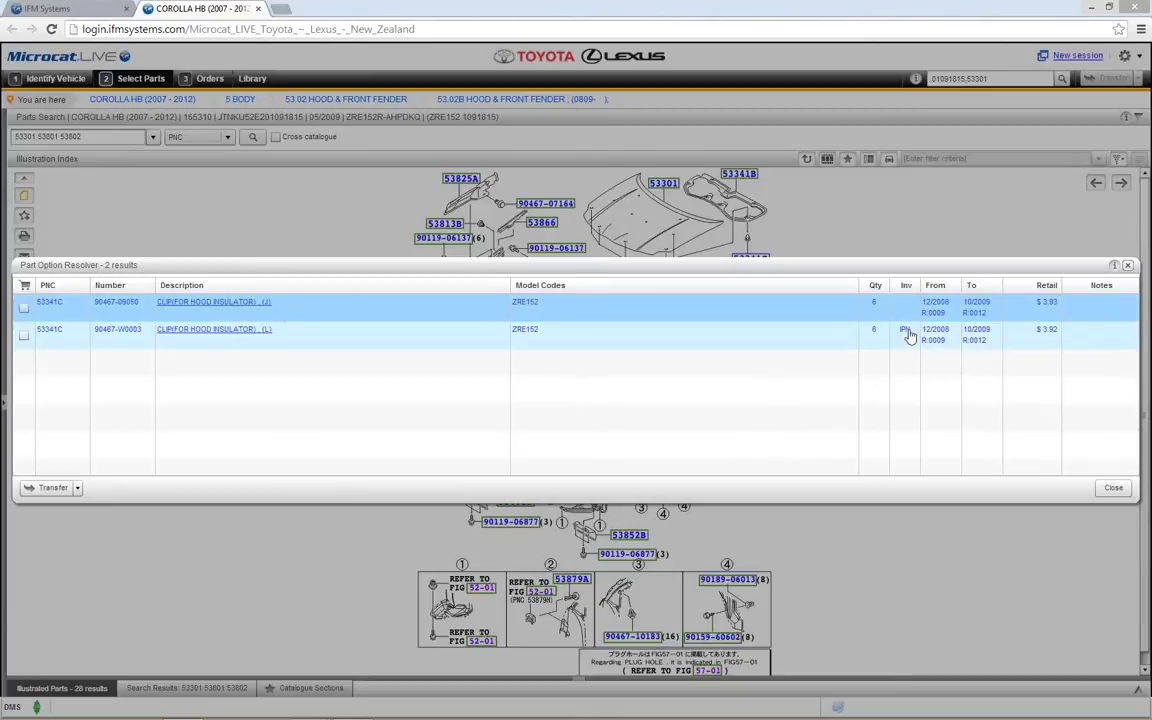
mouse_move(907, 338)
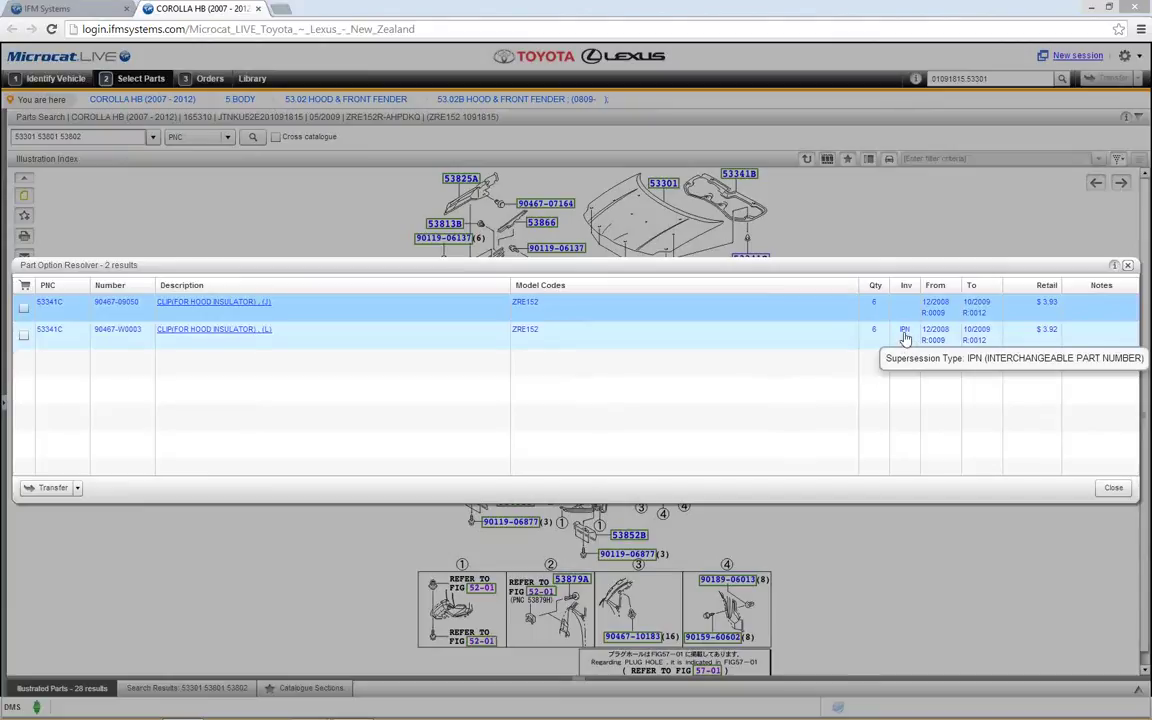
click(907, 337)
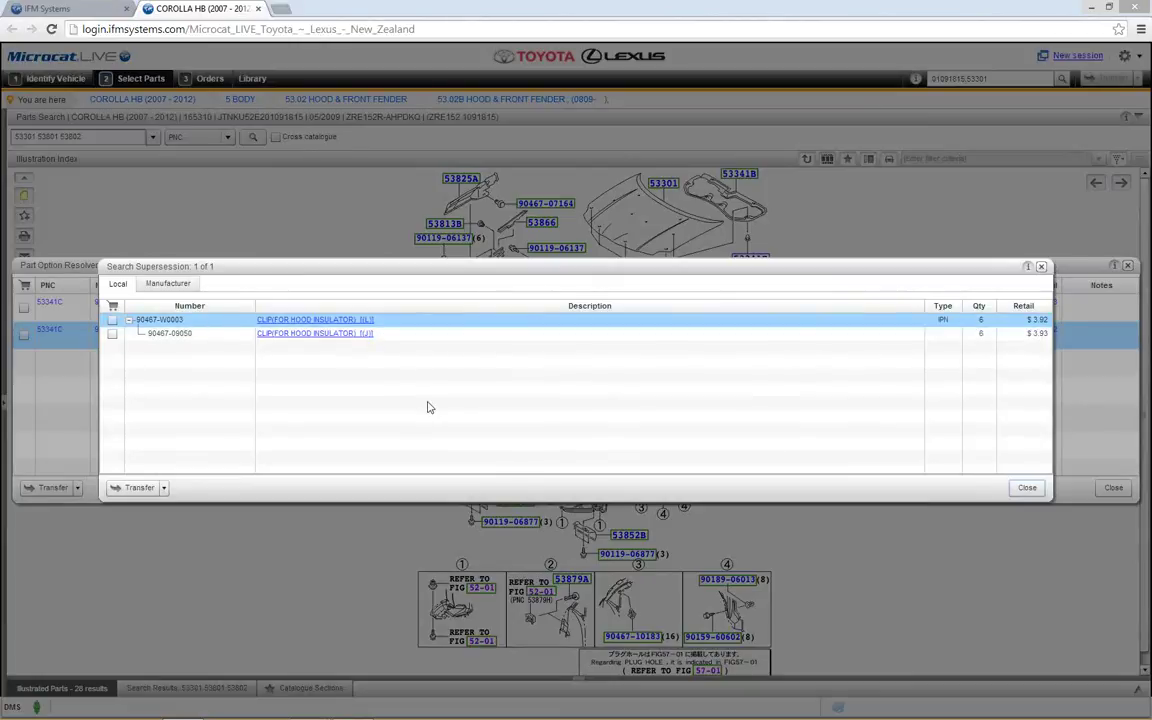
click(1025, 488)
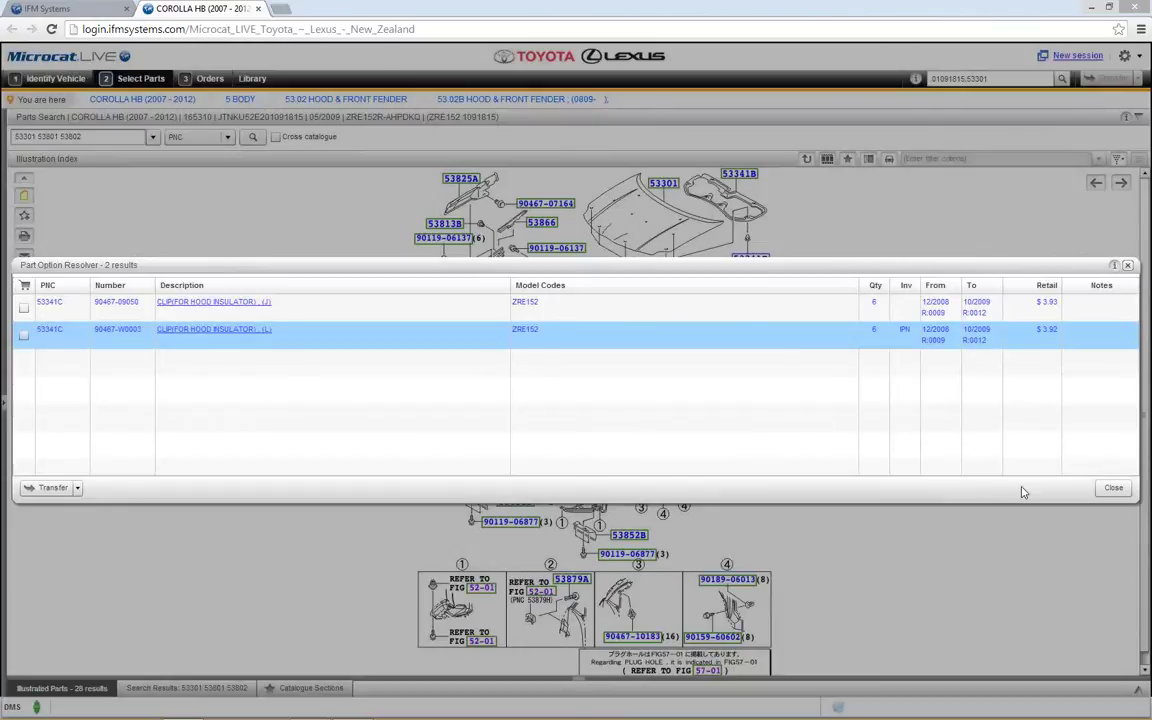
click(1110, 488)
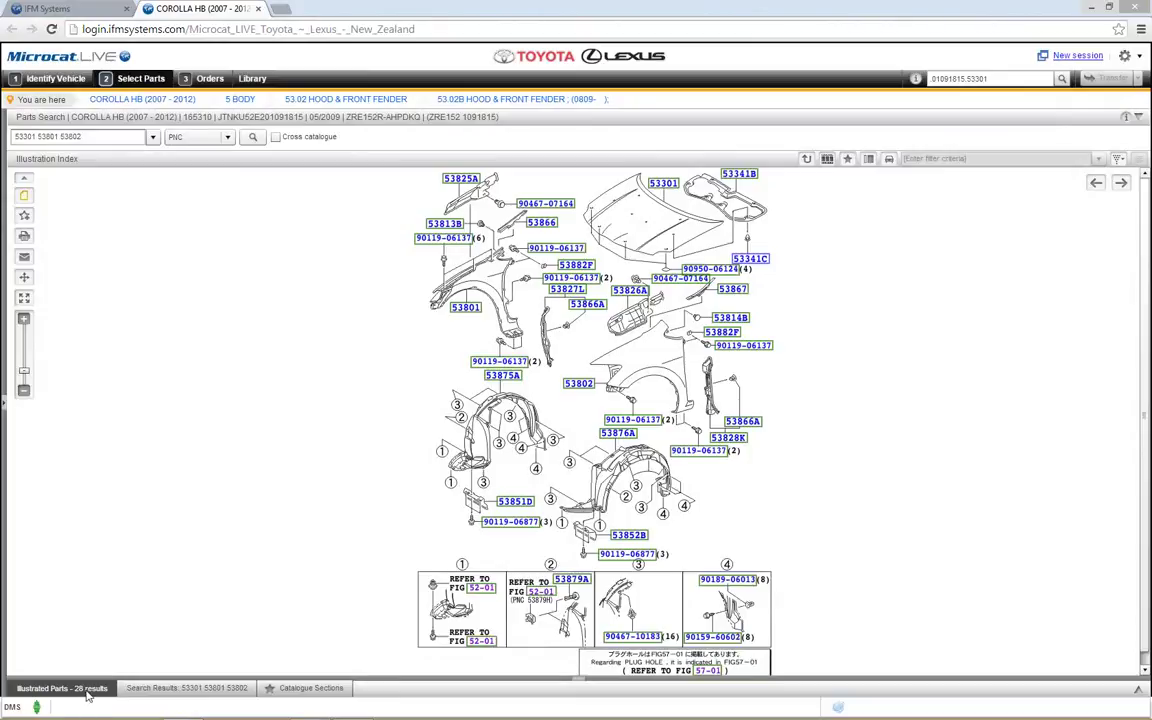
click(86, 690)
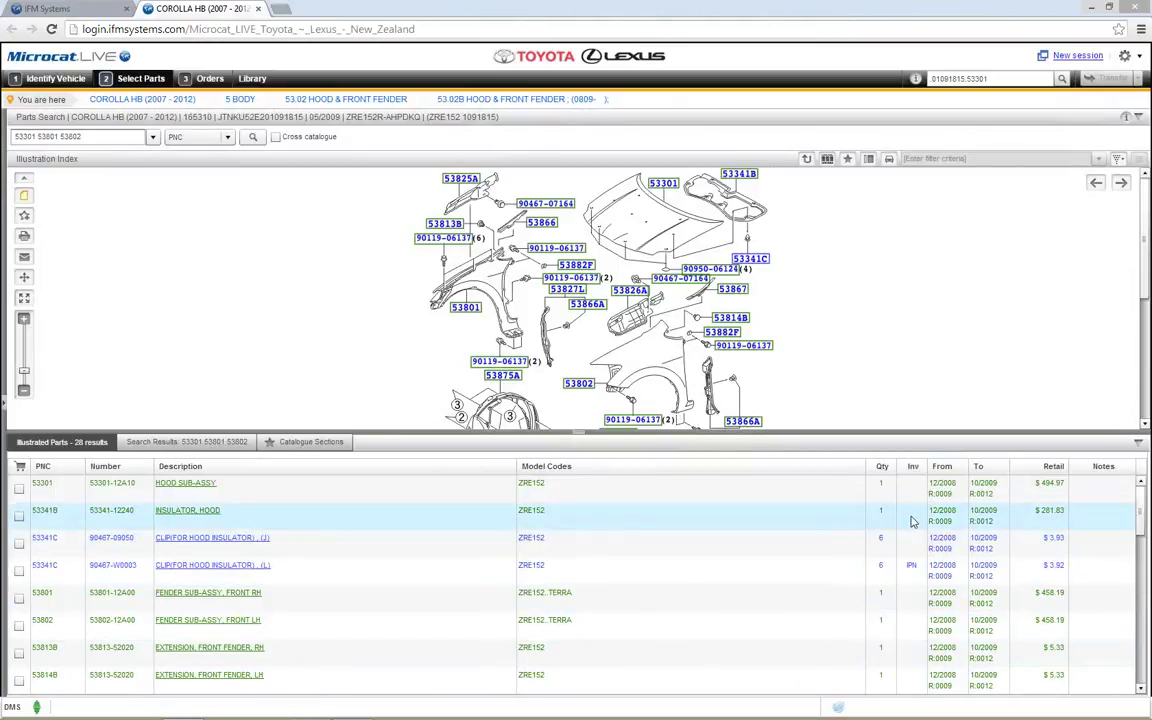
mouse_move(911, 568)
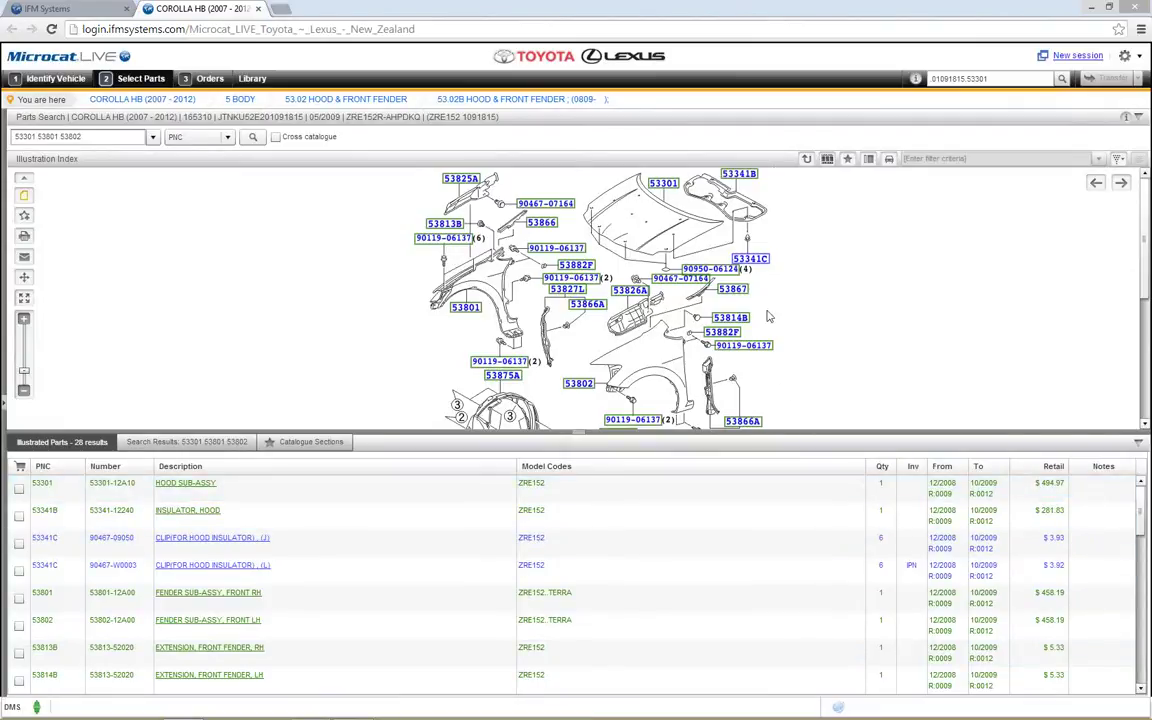
click(765, 449)
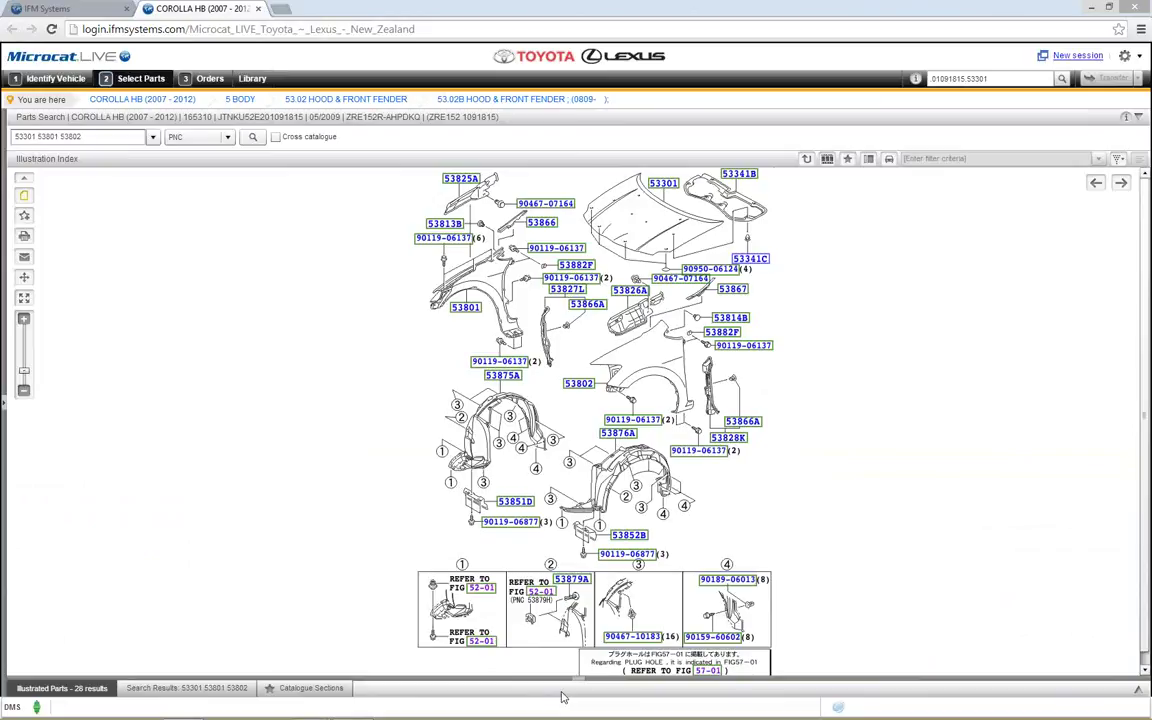
click(563, 697)
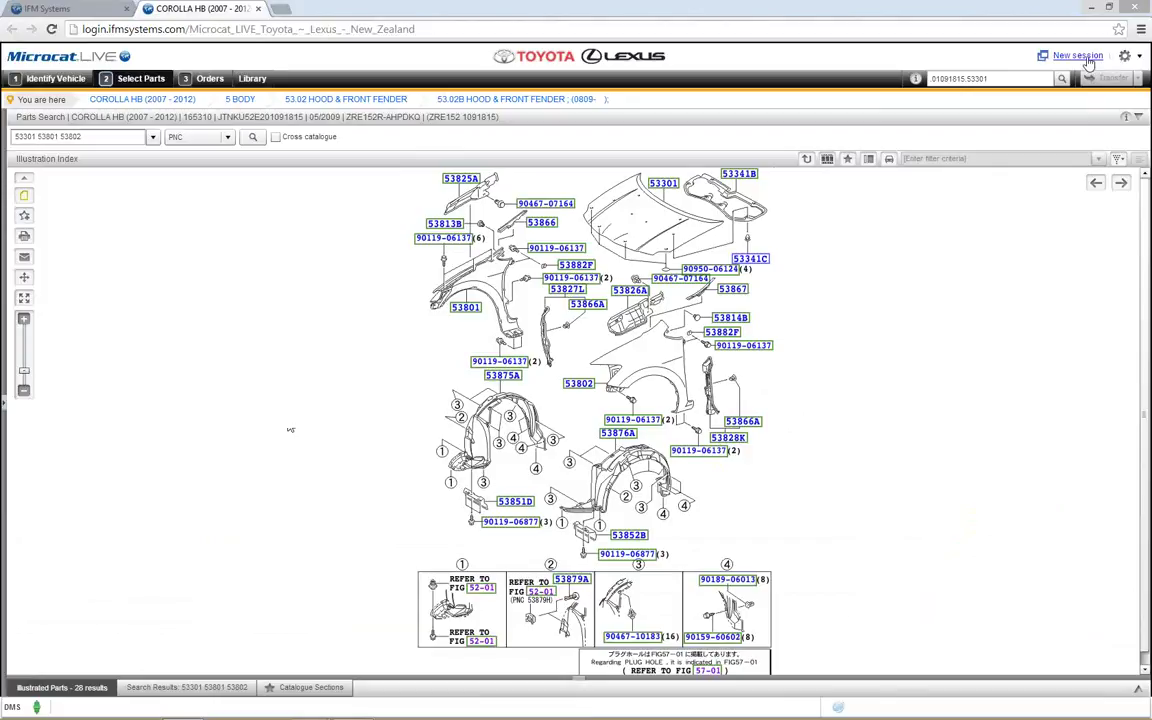
Step: Start a new session and load the AVENSIS from the vehicle search history
click(1076, 56)
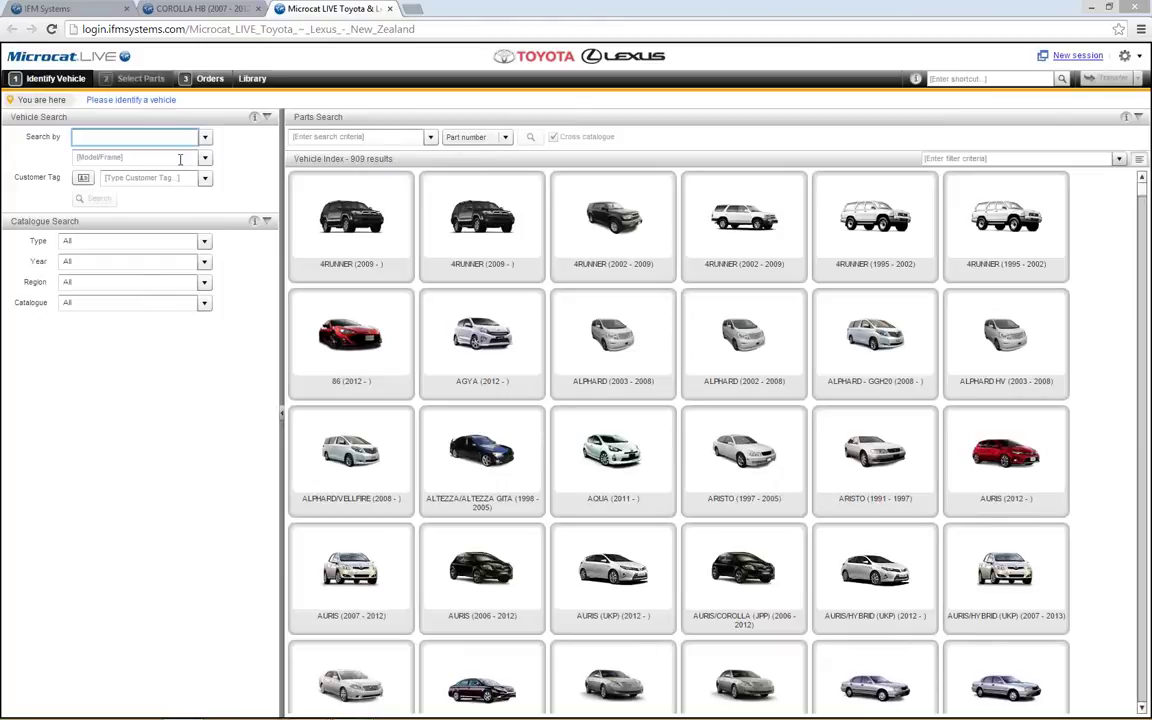
click(204, 139)
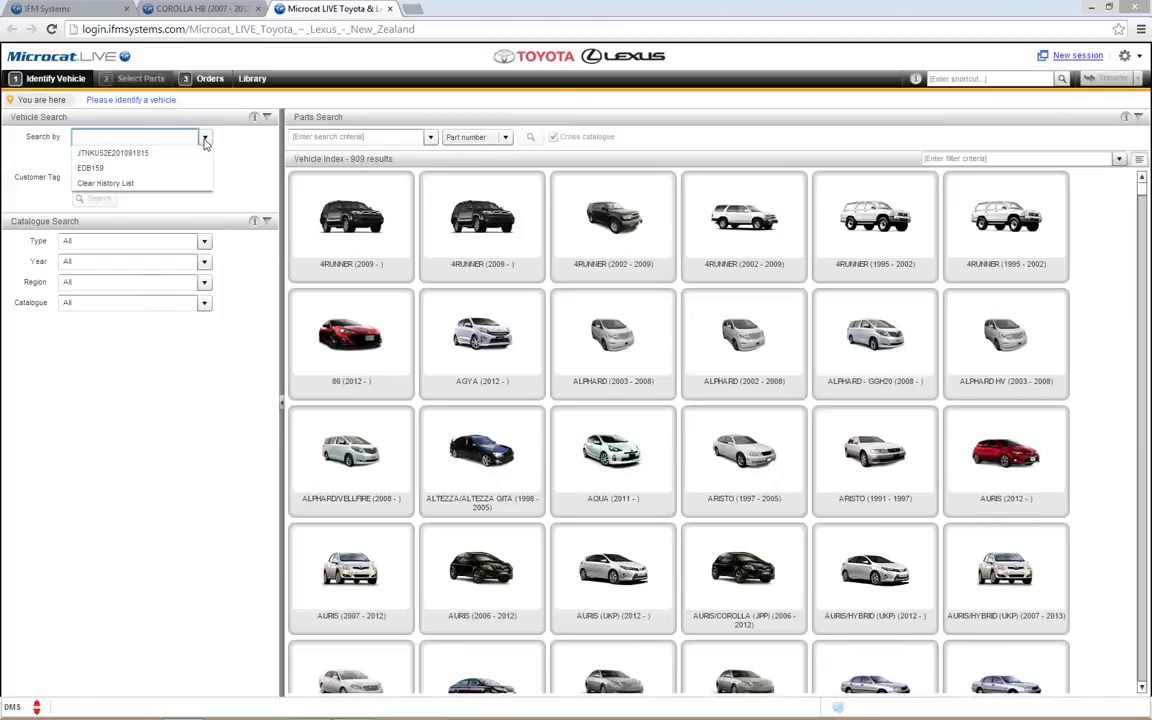
click(204, 139)
click(206, 162)
click(195, 174)
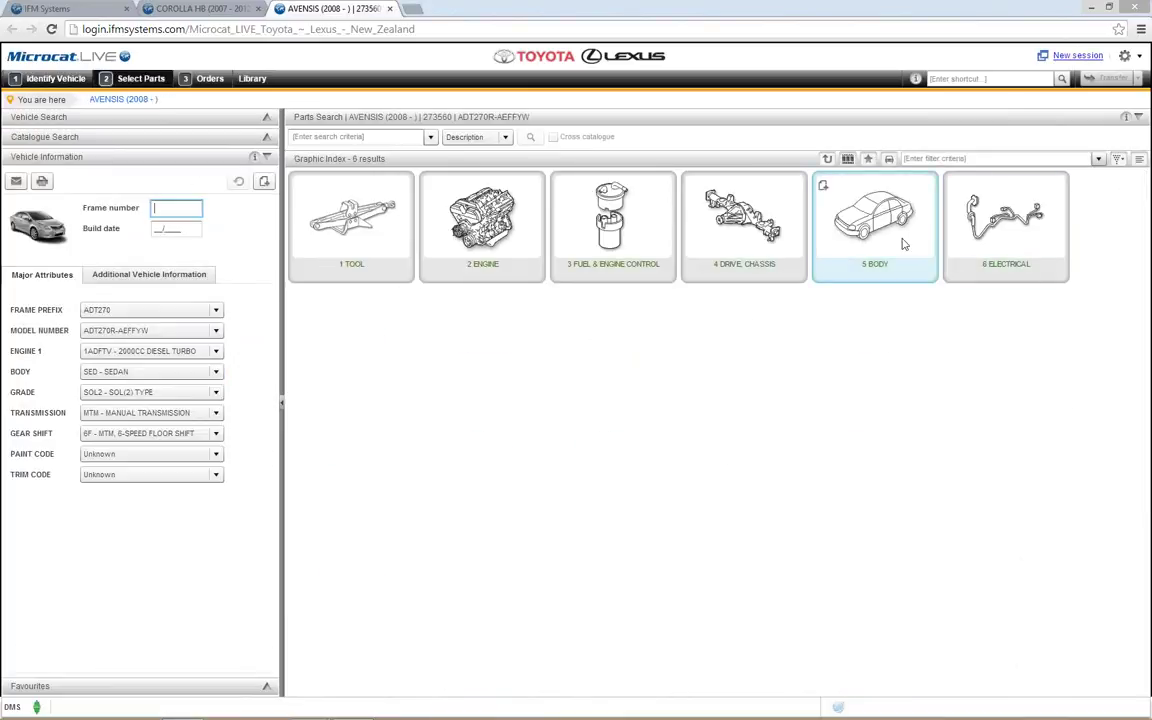
Step: Open 5 BODY > 53.02 HOOD & FRONT FENDER, set clip 53341C quantity to 6, and close Part Data
click(875, 225)
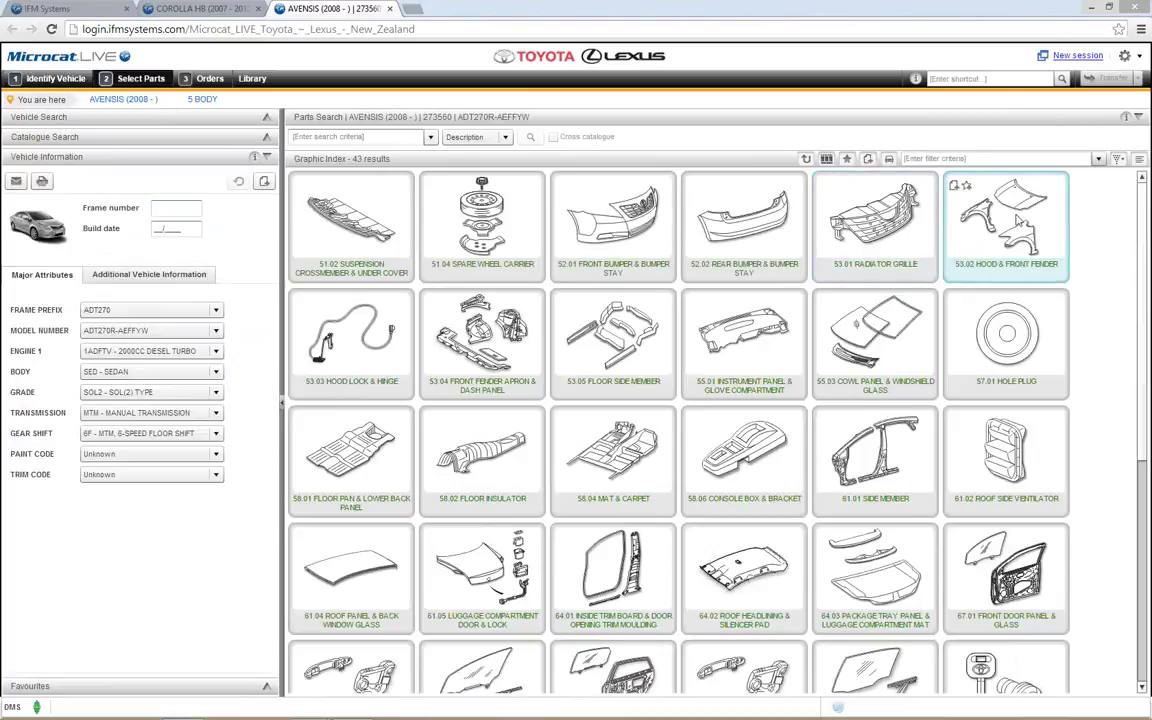
click(1016, 219)
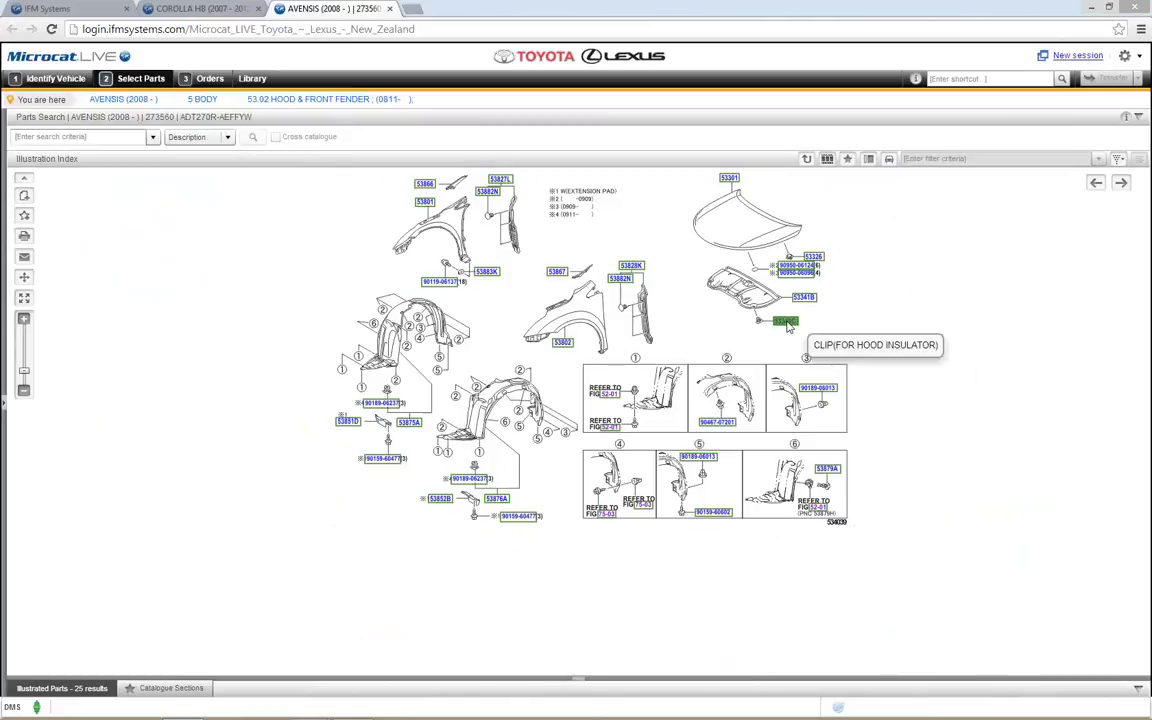
click(789, 326)
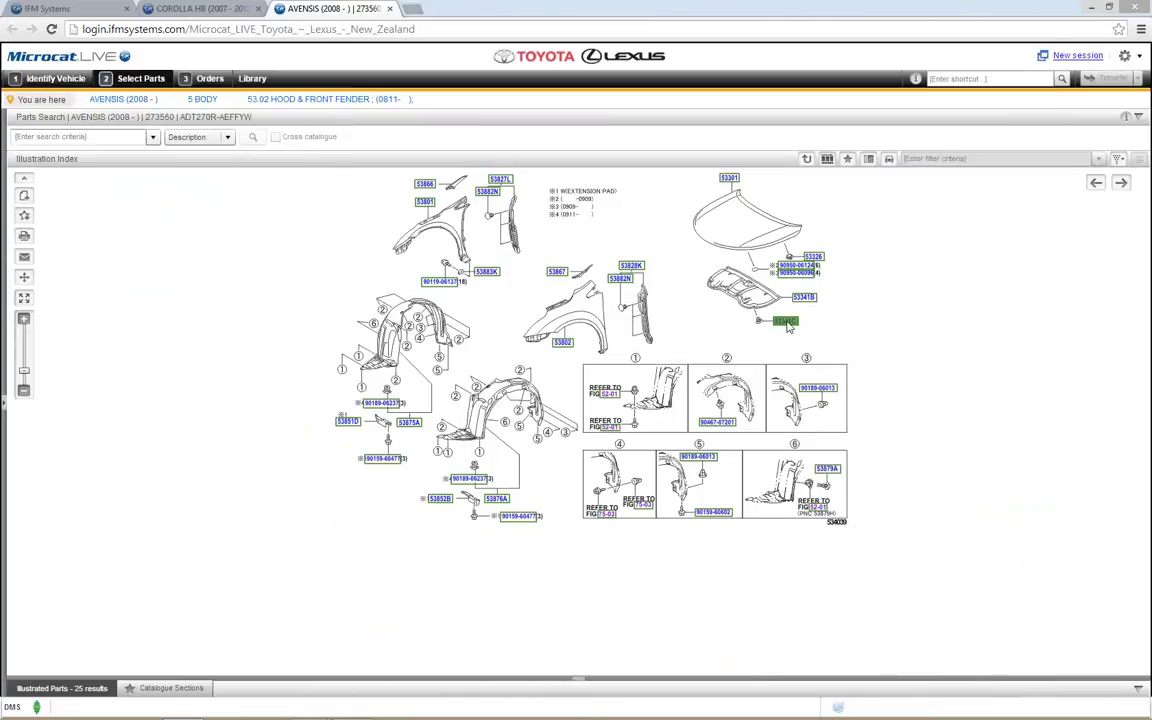
text(6)
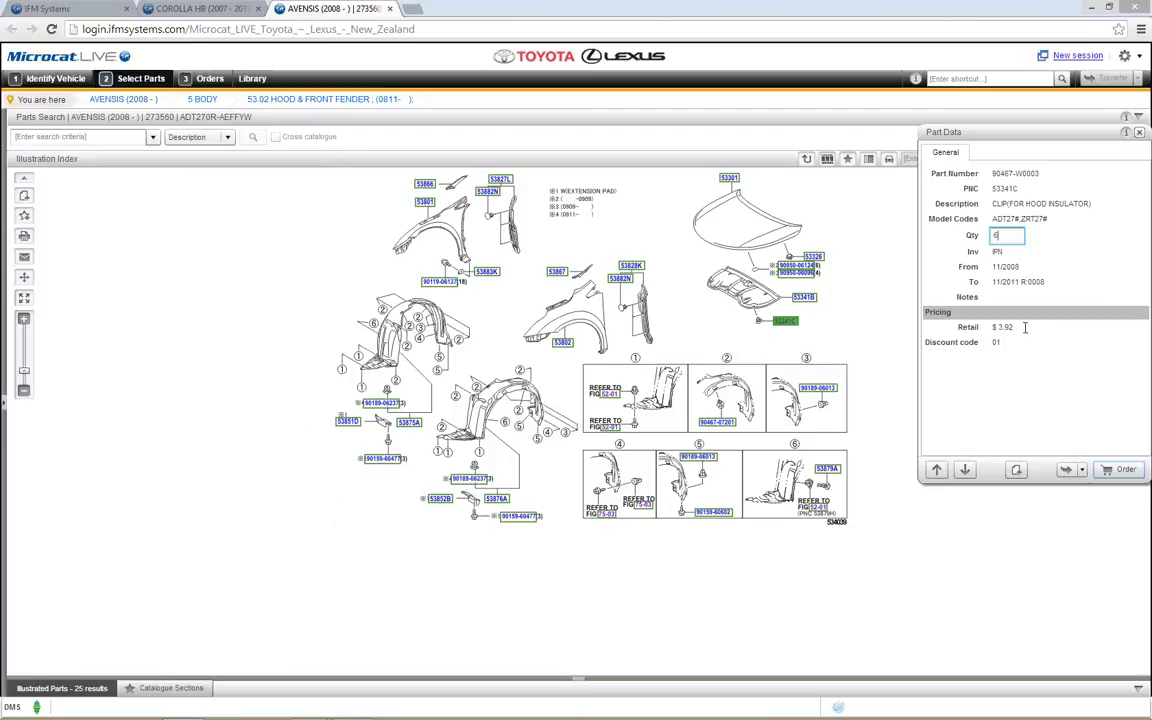
drag(1037, 141, 856, 147)
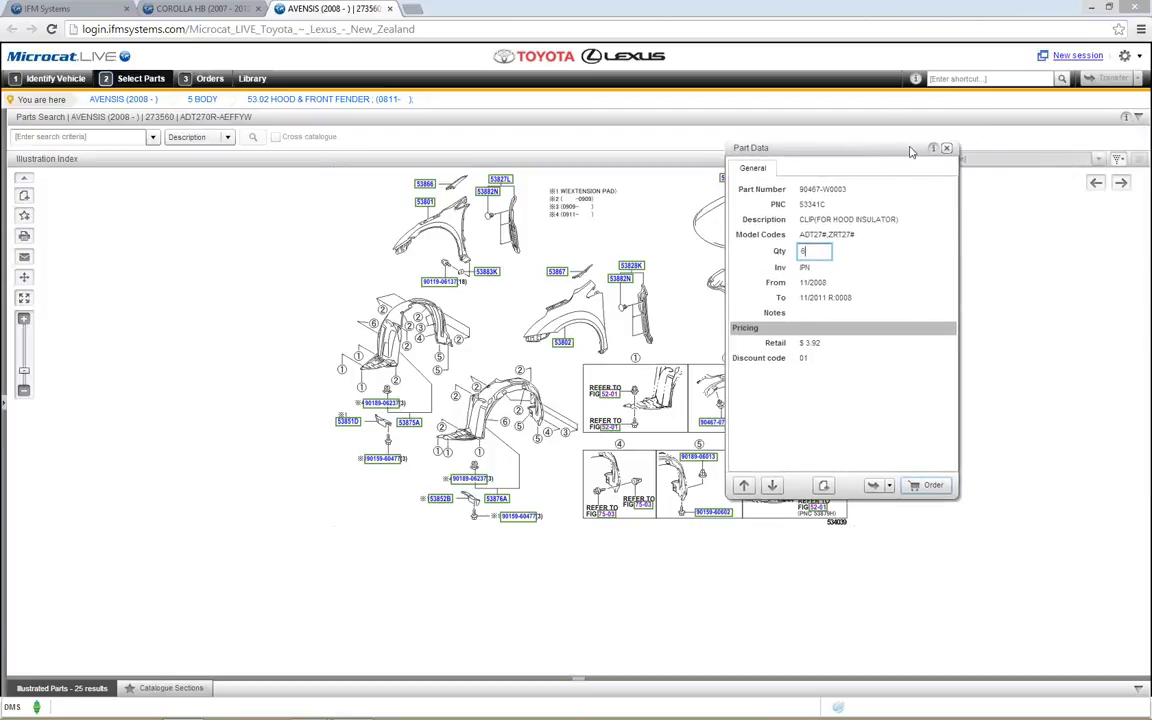
double_click(856, 145)
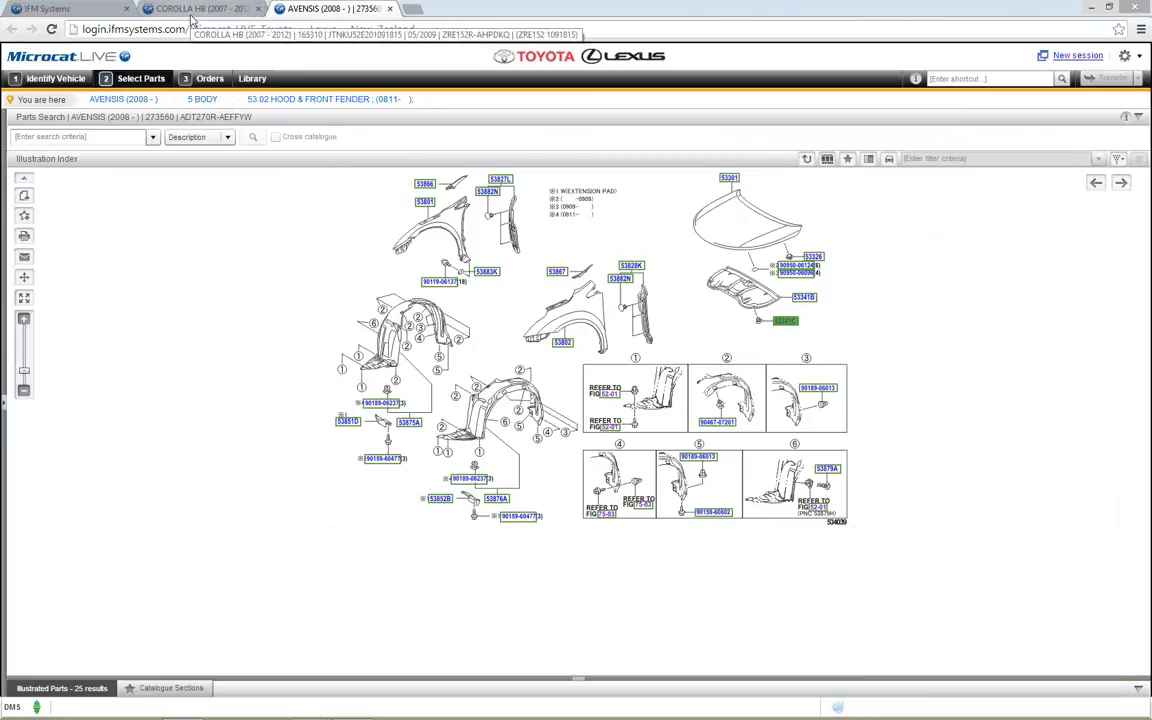
click(391, 9)
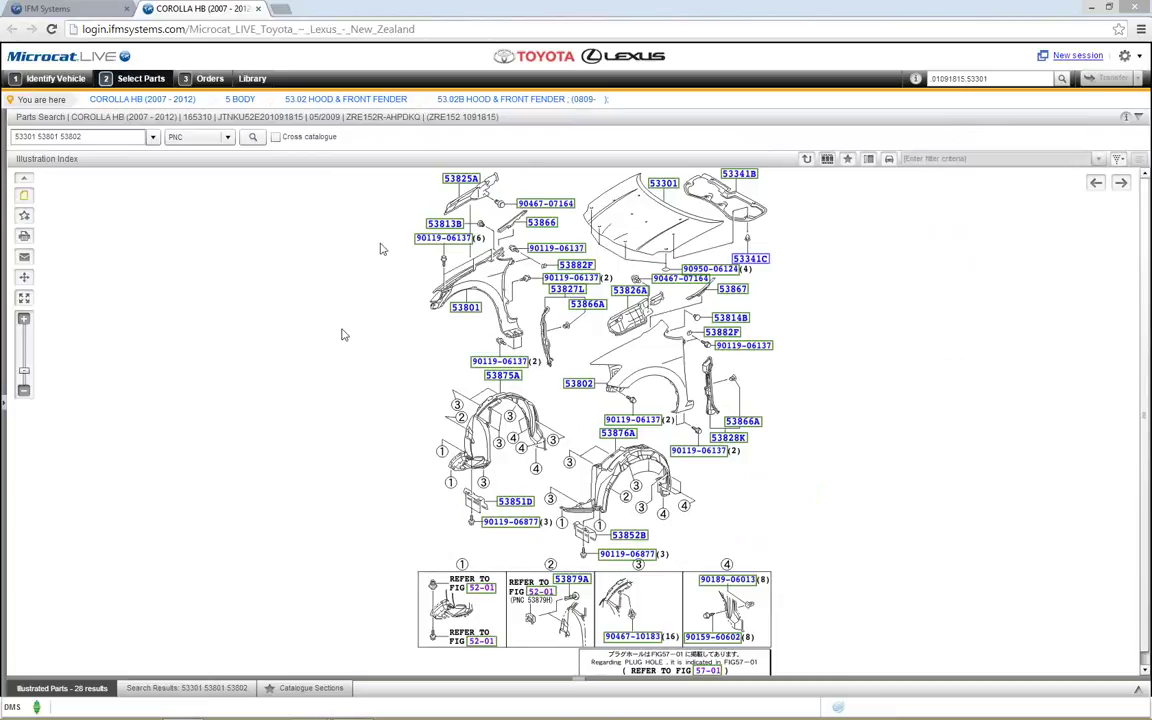
click(736, 176)
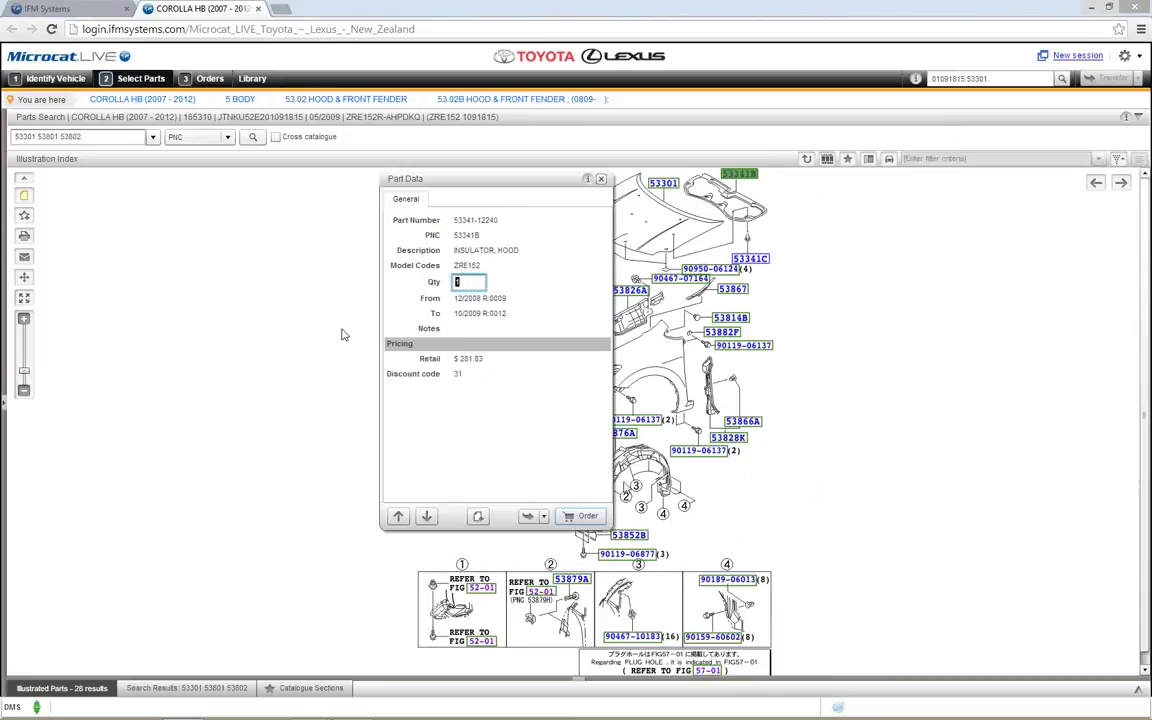
click(580, 517)
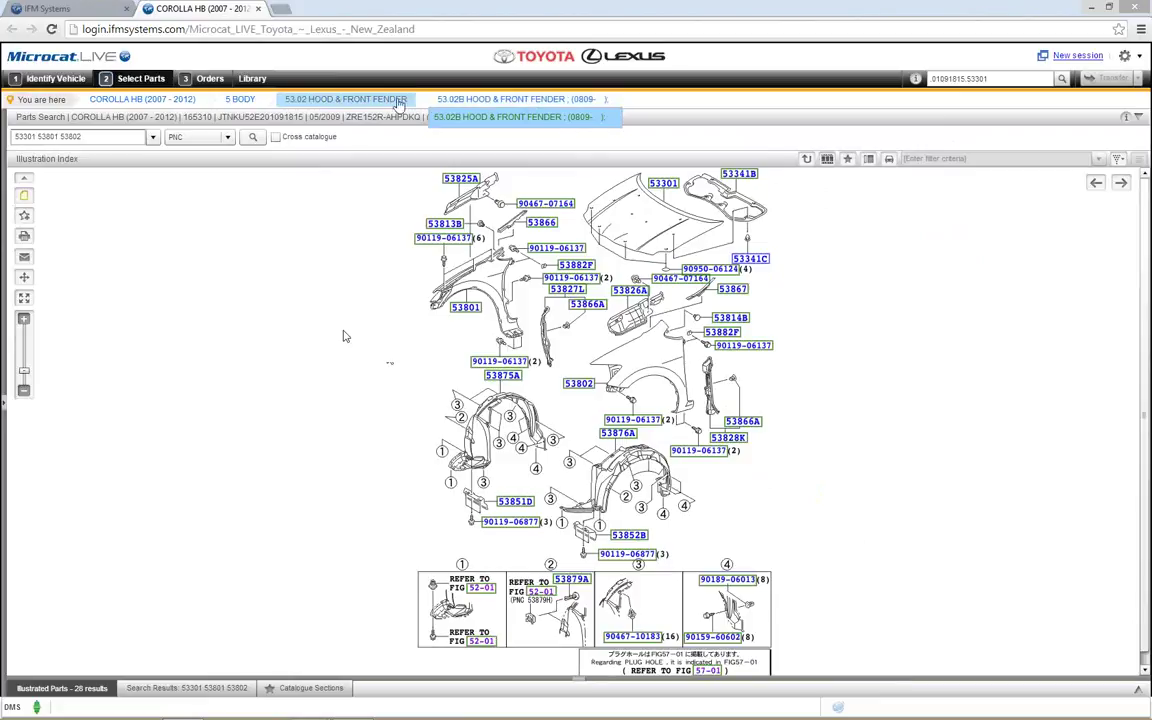
Step: Browse the breadcrumb group and model lists, then return to the COROLLA HB (2007 - 2012) index
mouse_move(370, 108)
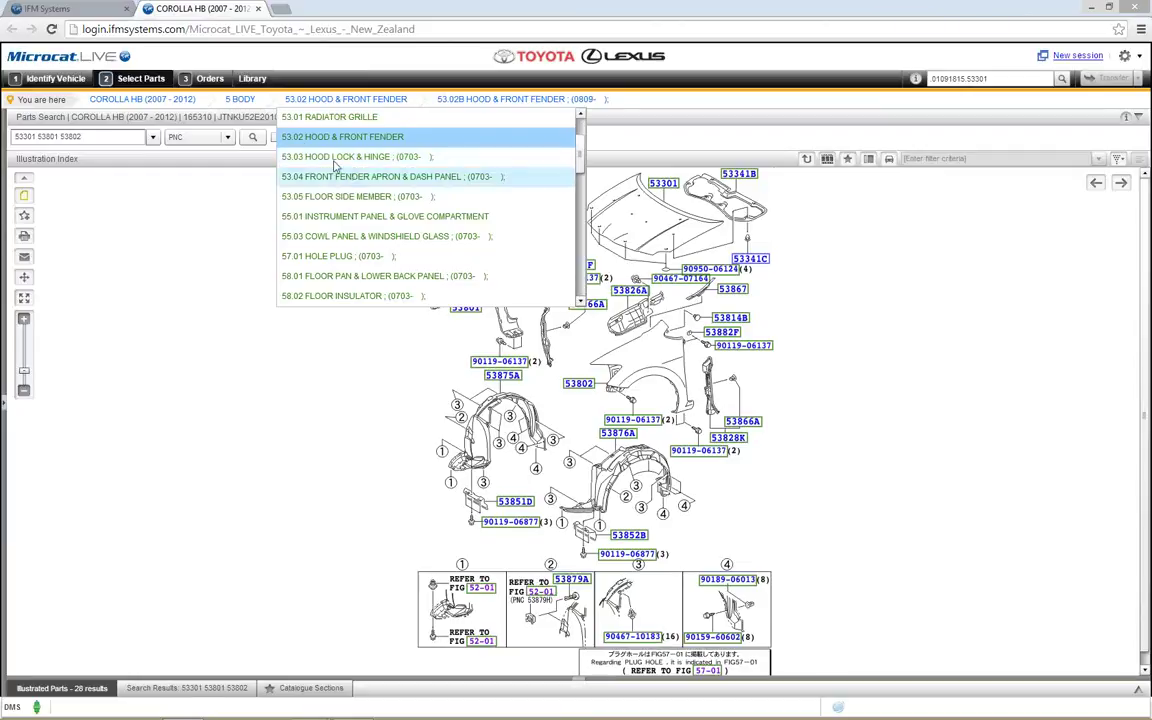
click(240, 101)
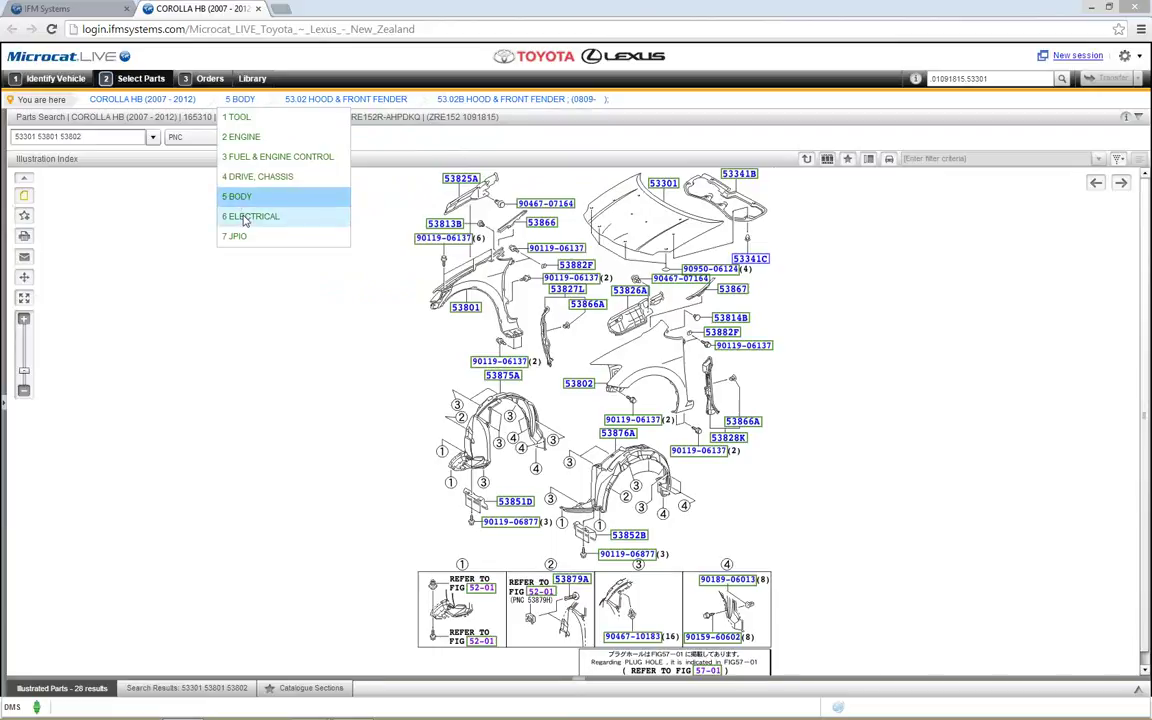
click(140, 102)
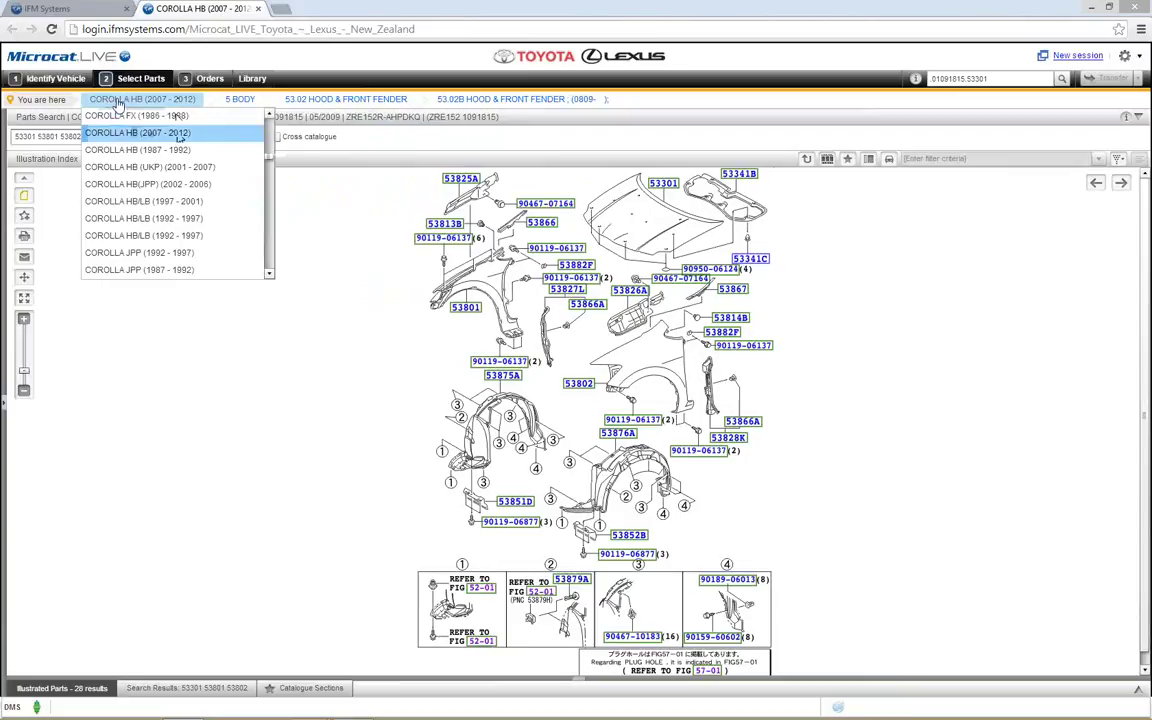
click(118, 101)
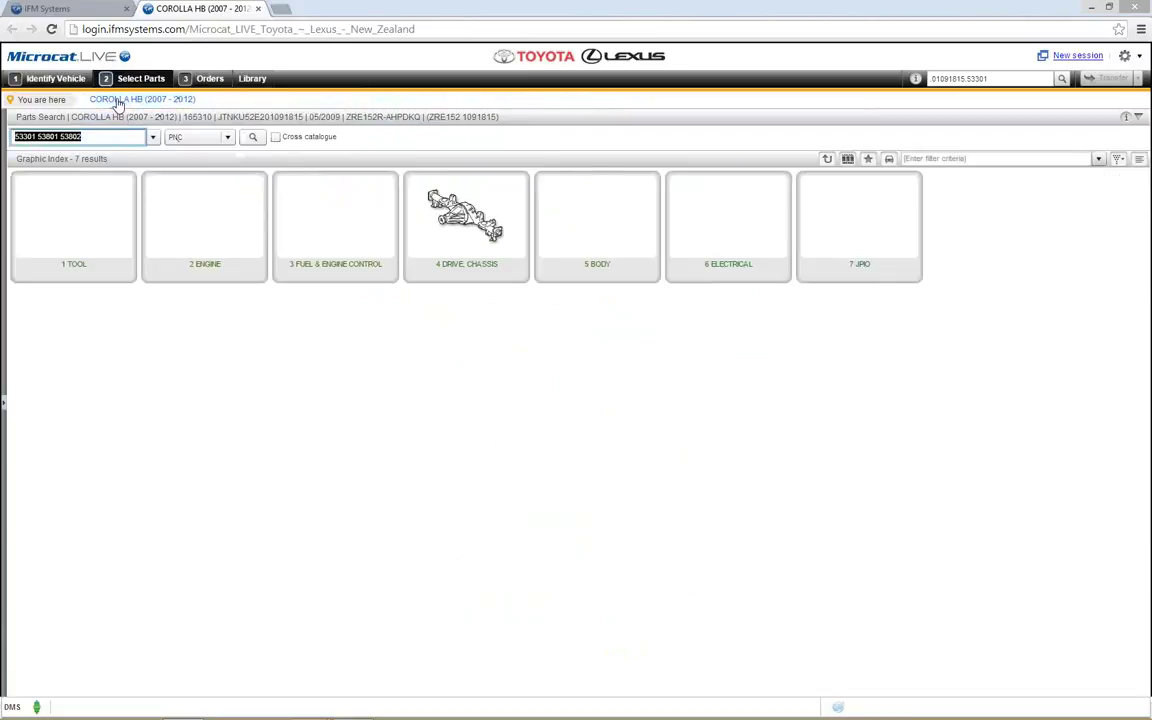
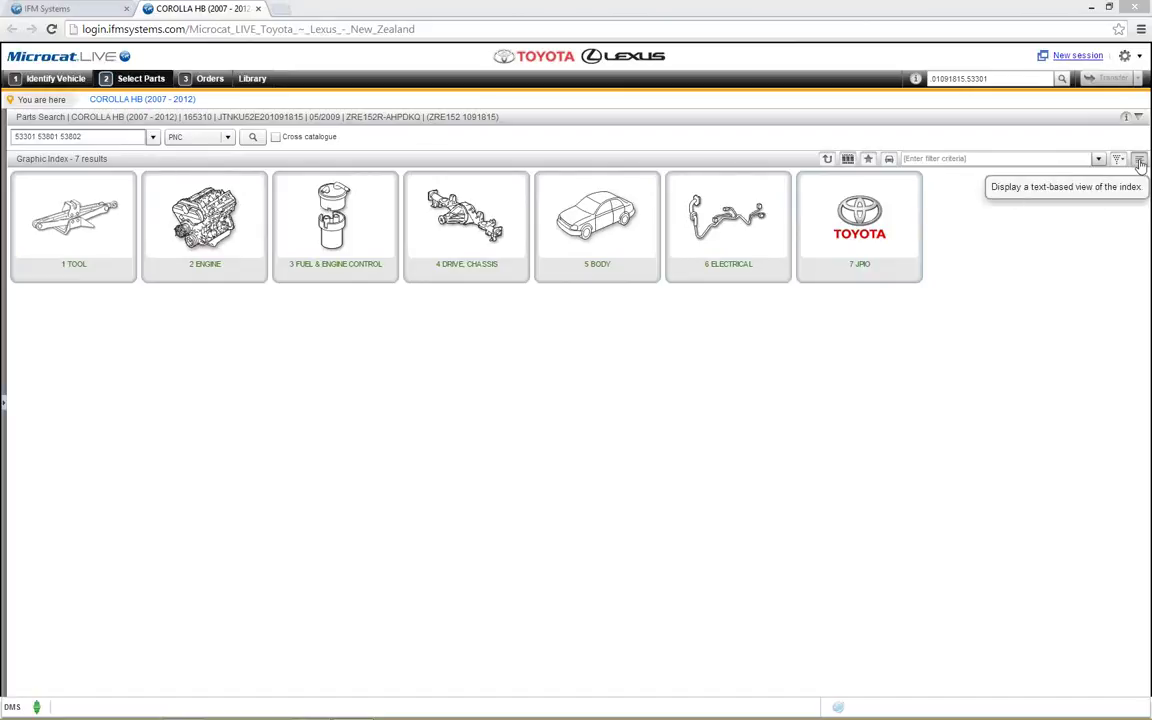
Step: Open the 53.02 Hood & Front Fender diagram from the Corolla HB 5 BODY section
click(1139, 162)
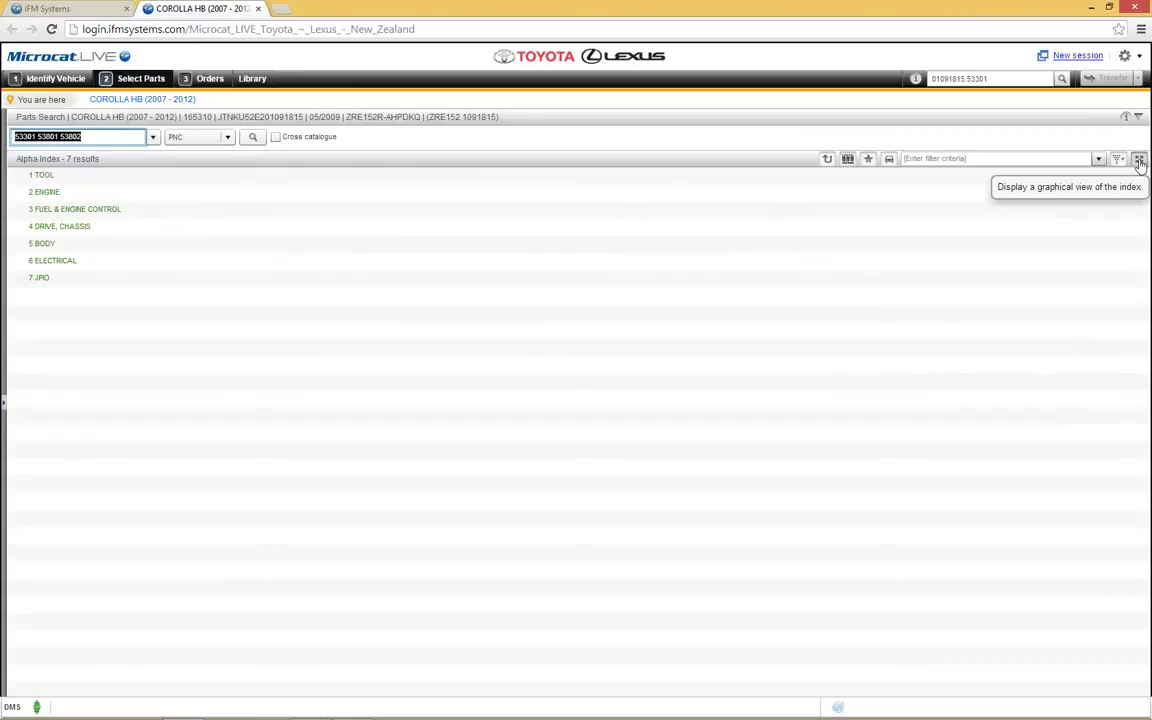
click(1139, 161)
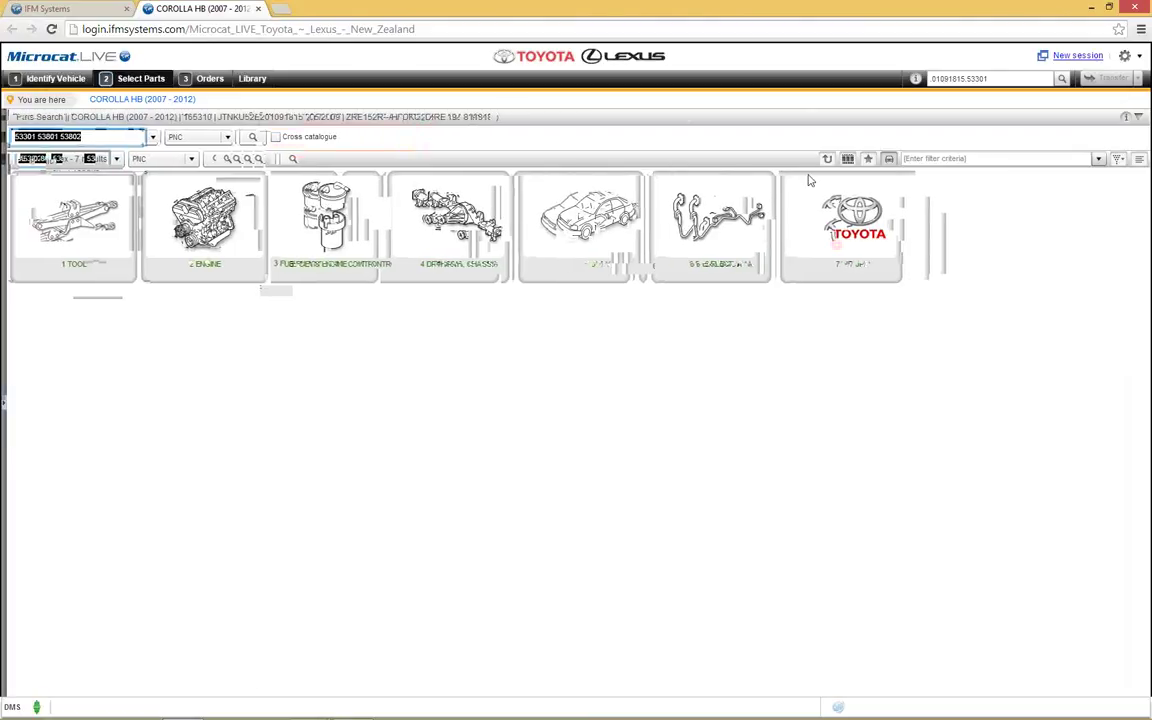
click(626, 238)
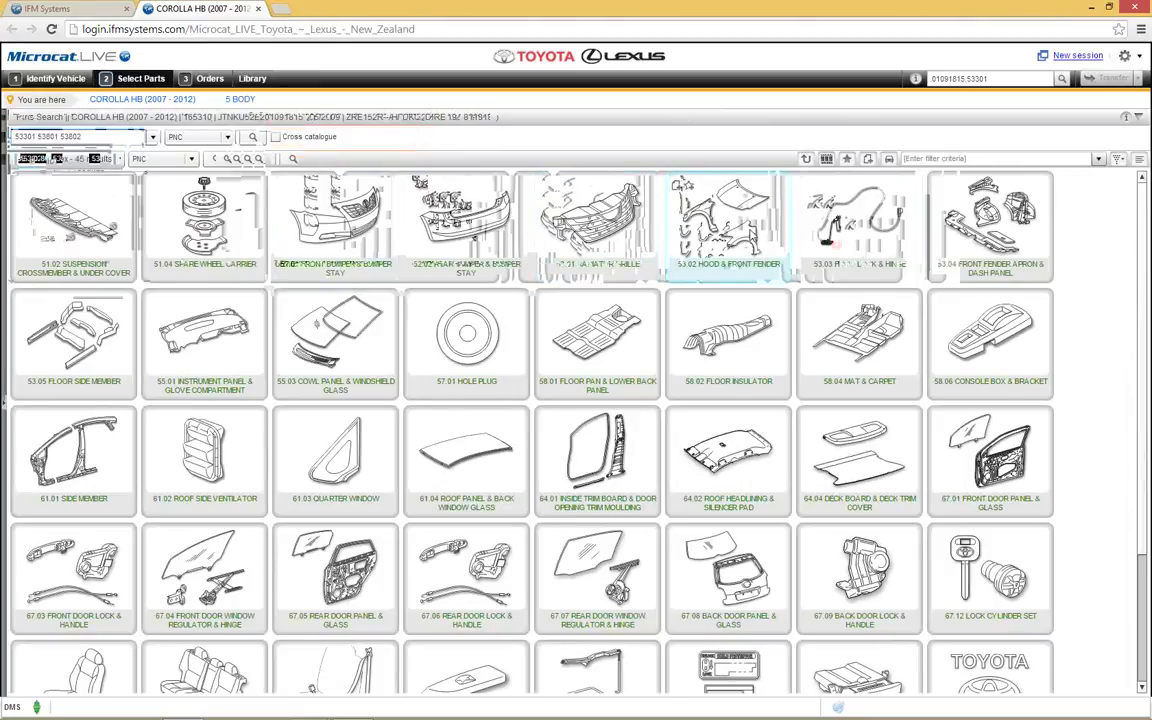
click(680, 212)
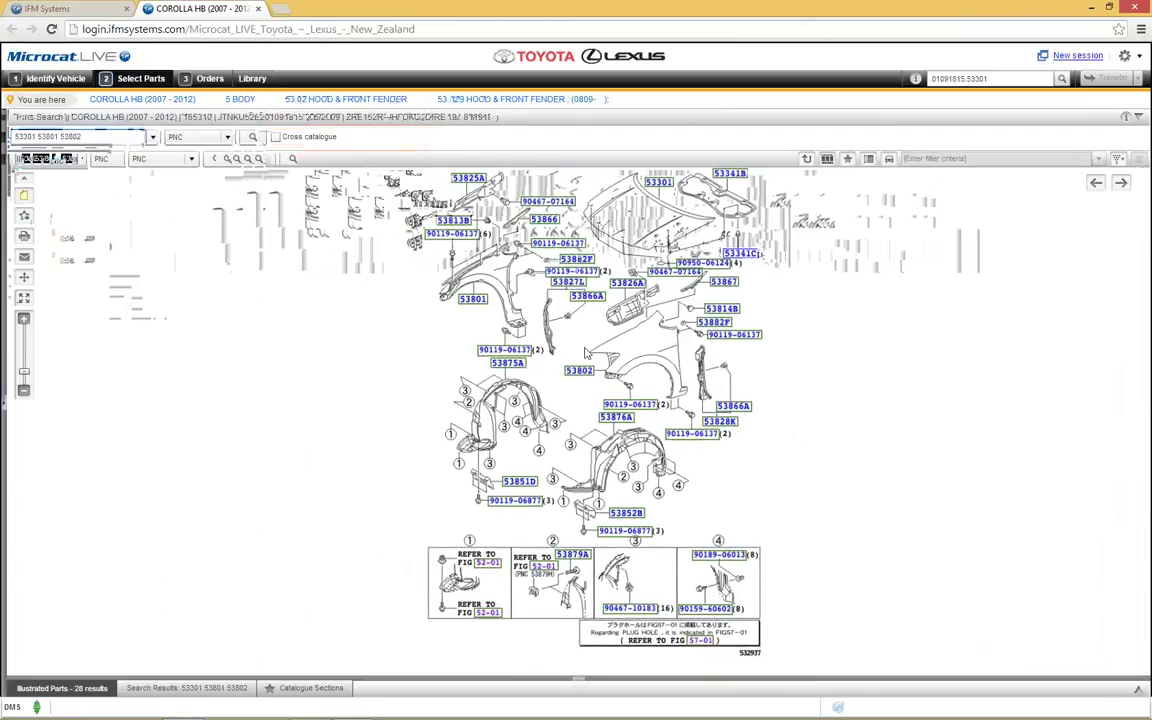
scroll(585, 352, up, 4)
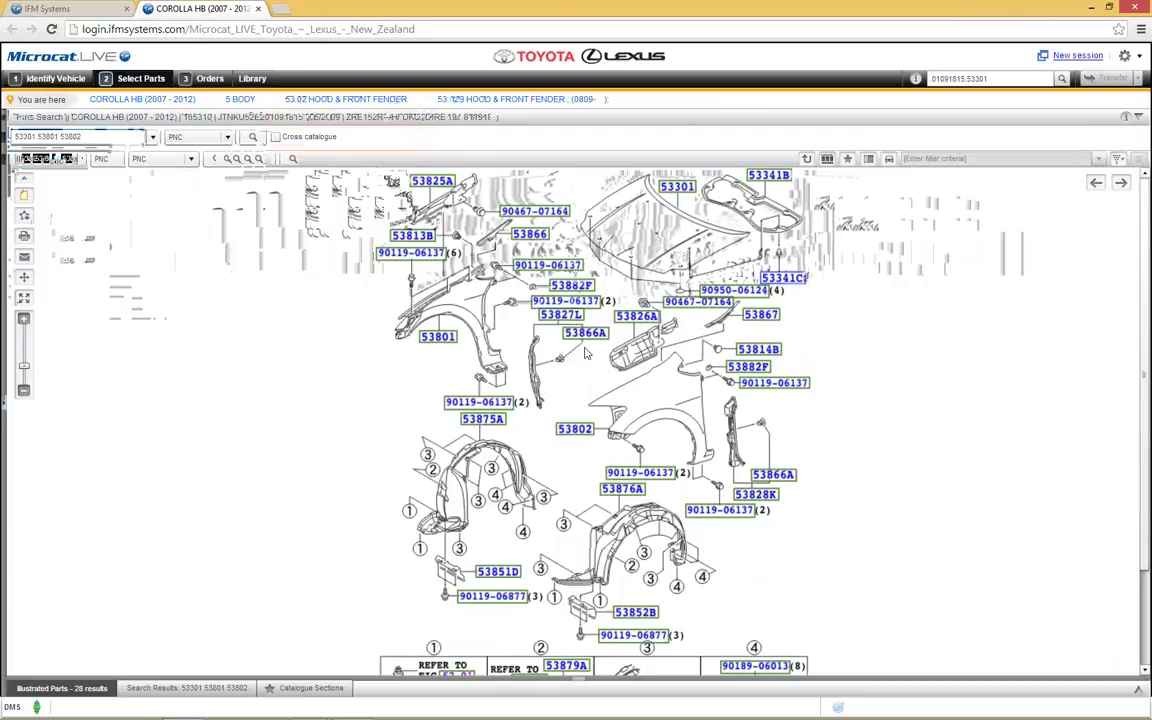
scroll(585, 352, down, 1)
scroll(585, 352, down, 1)
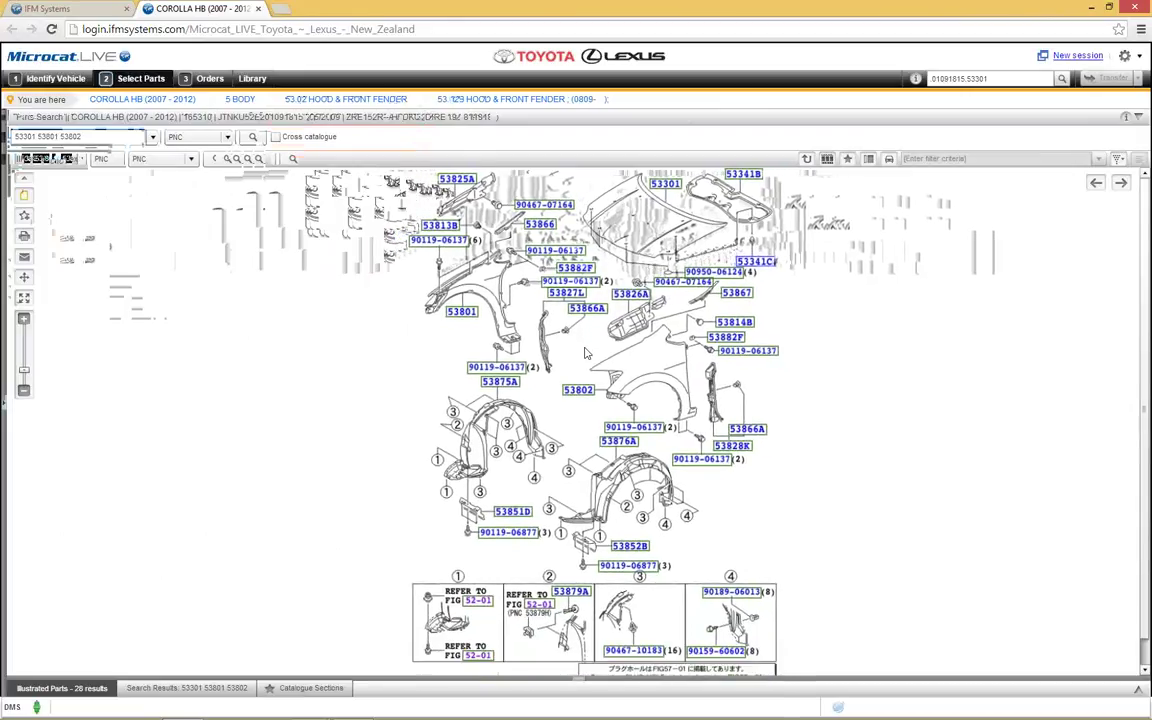
scroll(585, 352, up, 3)
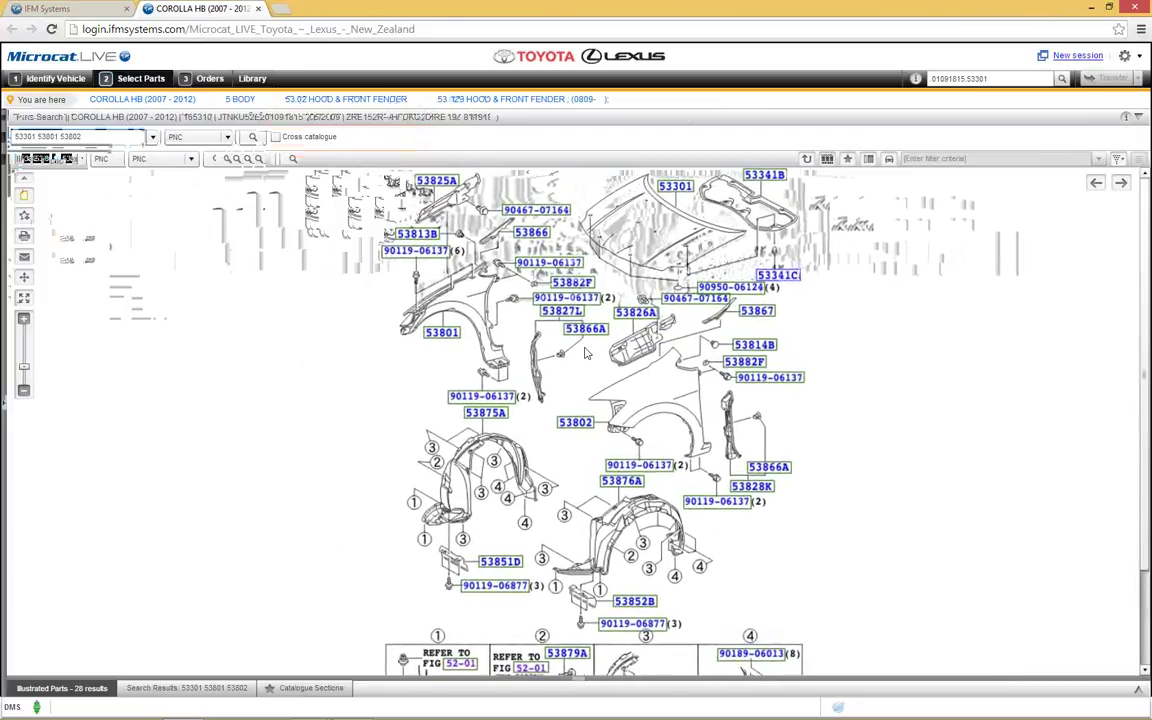
scroll(585, 352, up, 1)
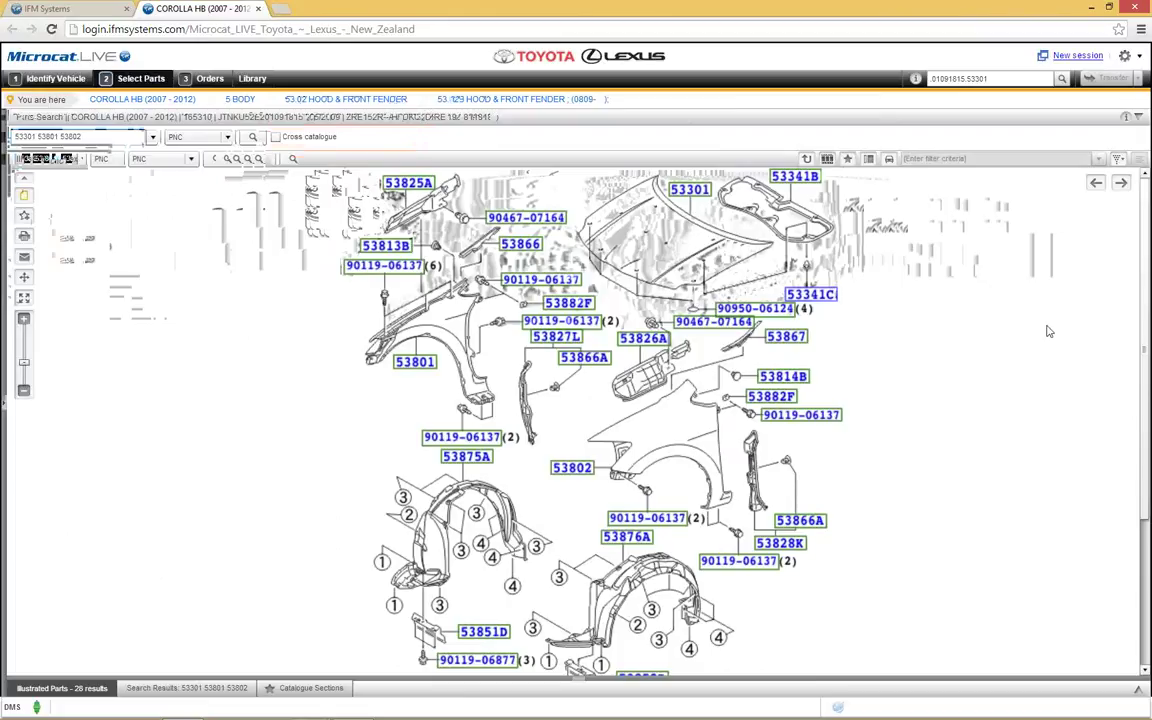
scroll(1048, 331, down, 3)
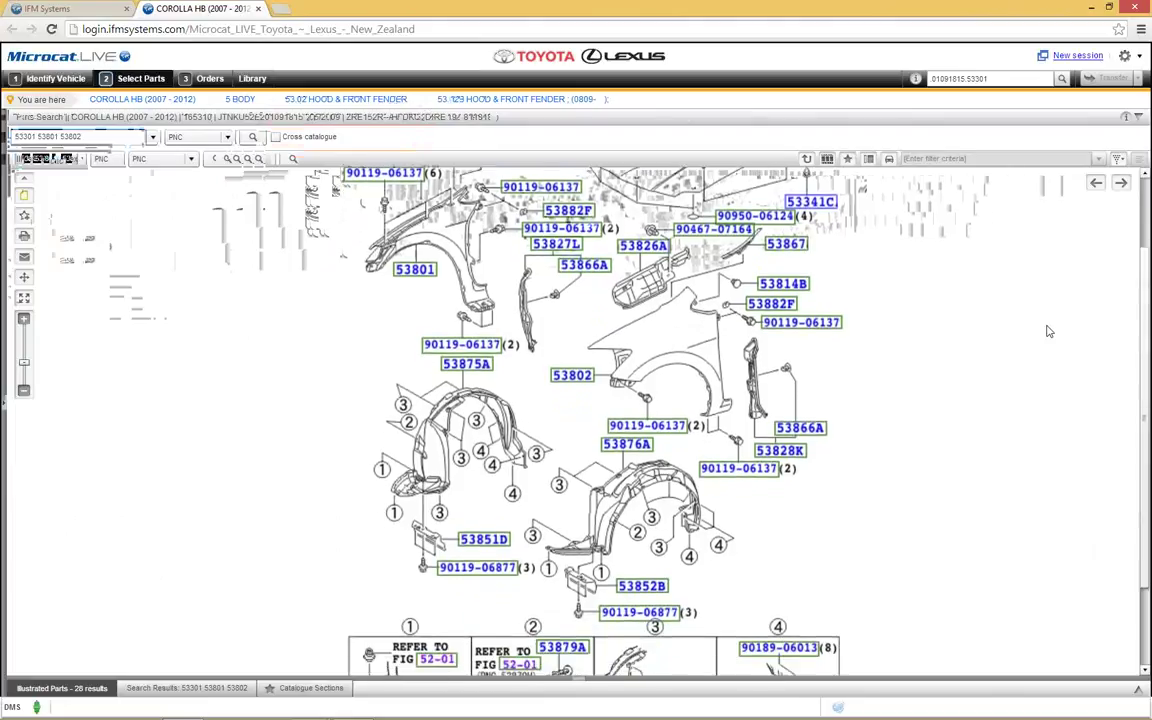
scroll(1048, 331, up, 2)
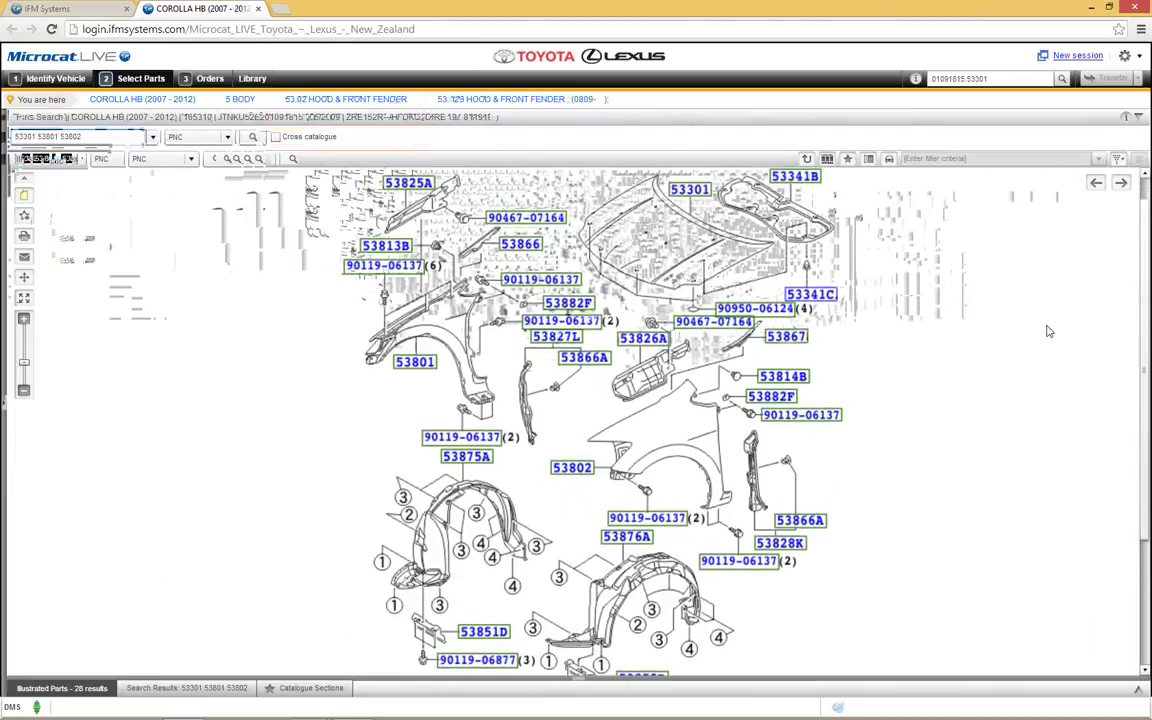
scroll(1048, 331, down, 1)
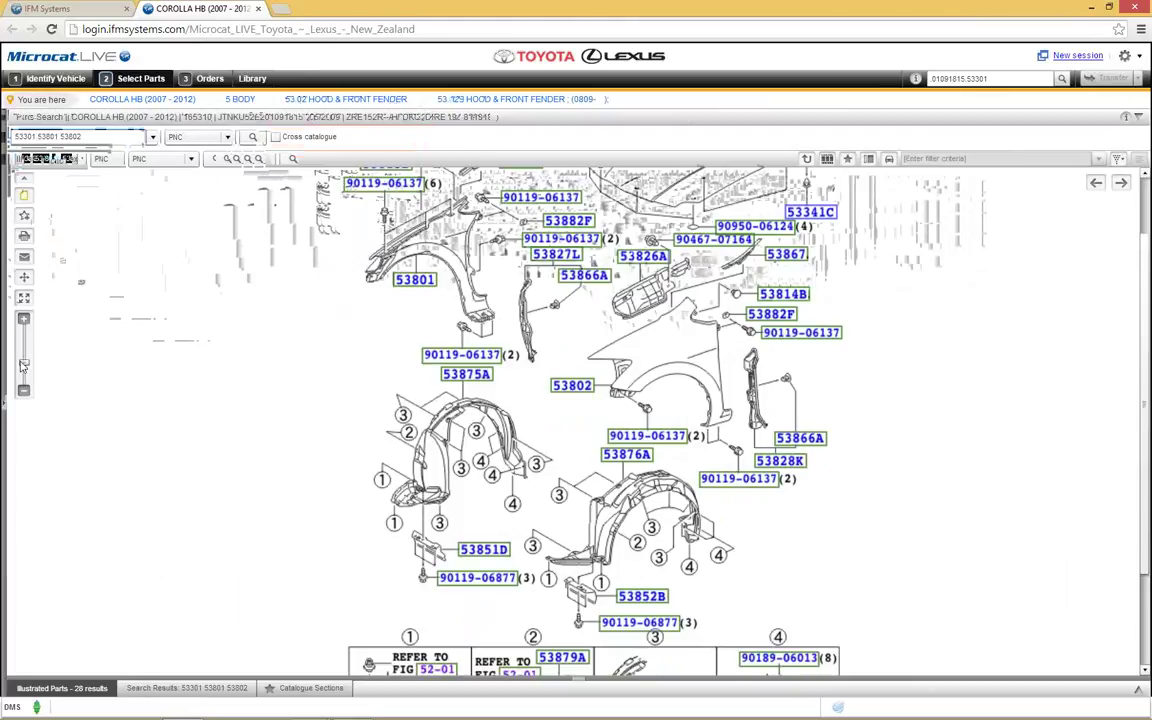
mouse_move(27, 366)
drag(27, 366, 26, 362)
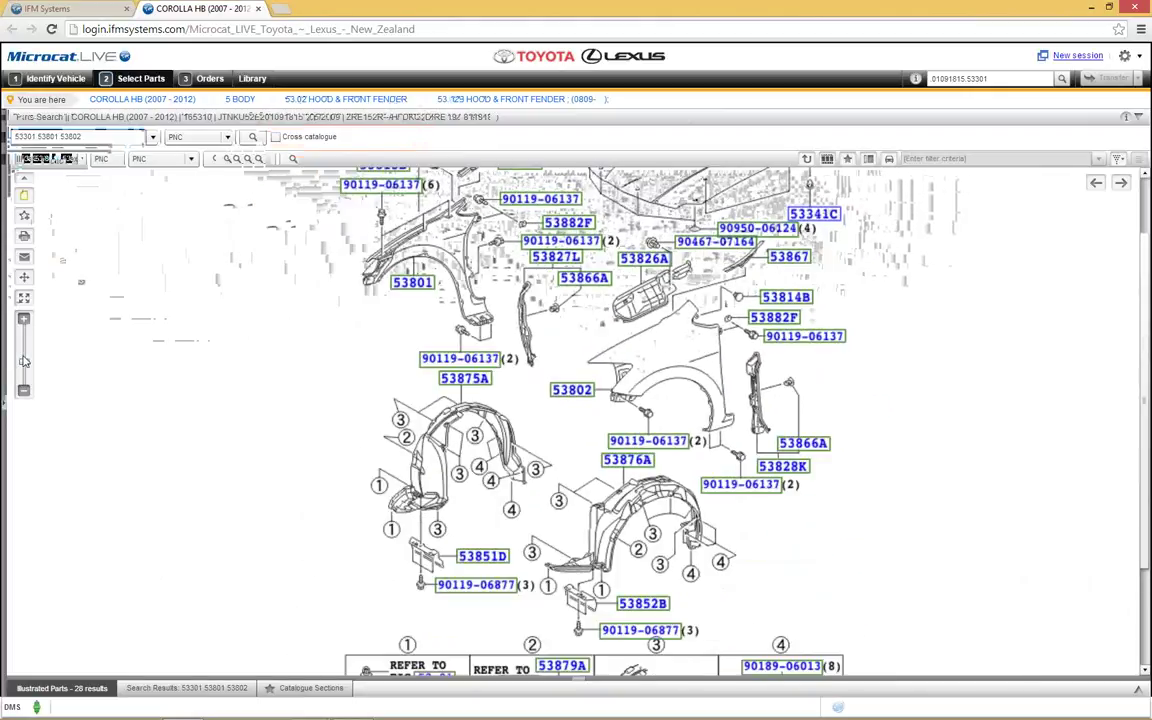
click(27, 301)
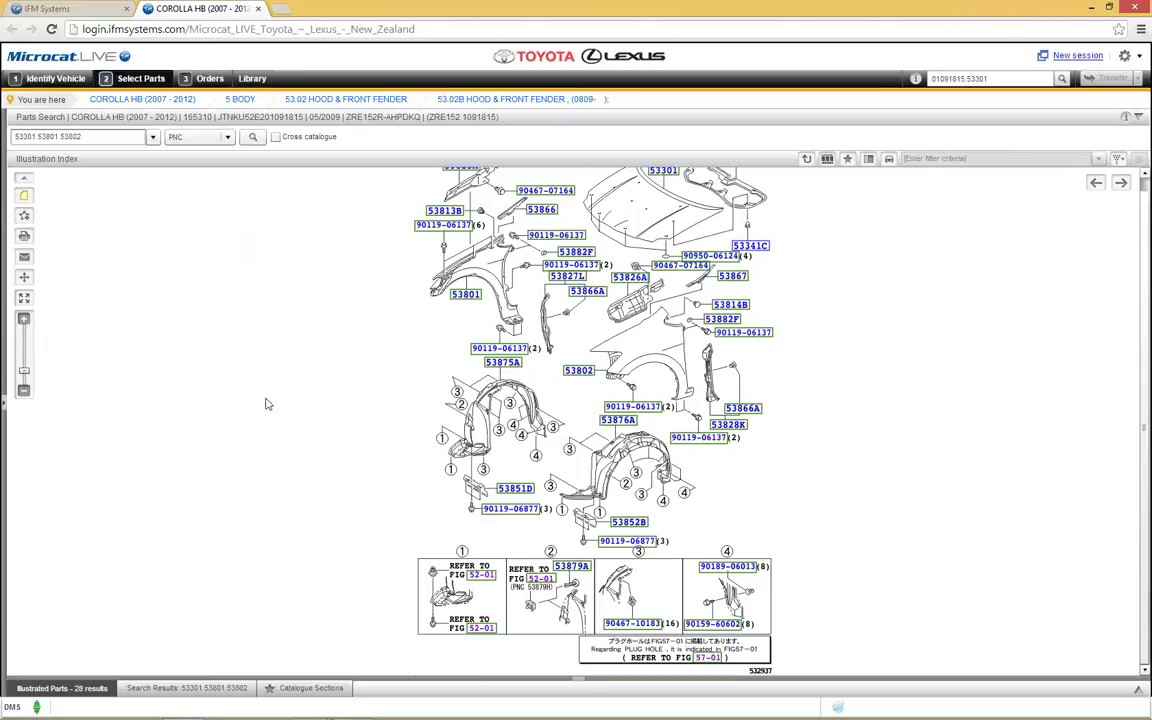
click(79, 694)
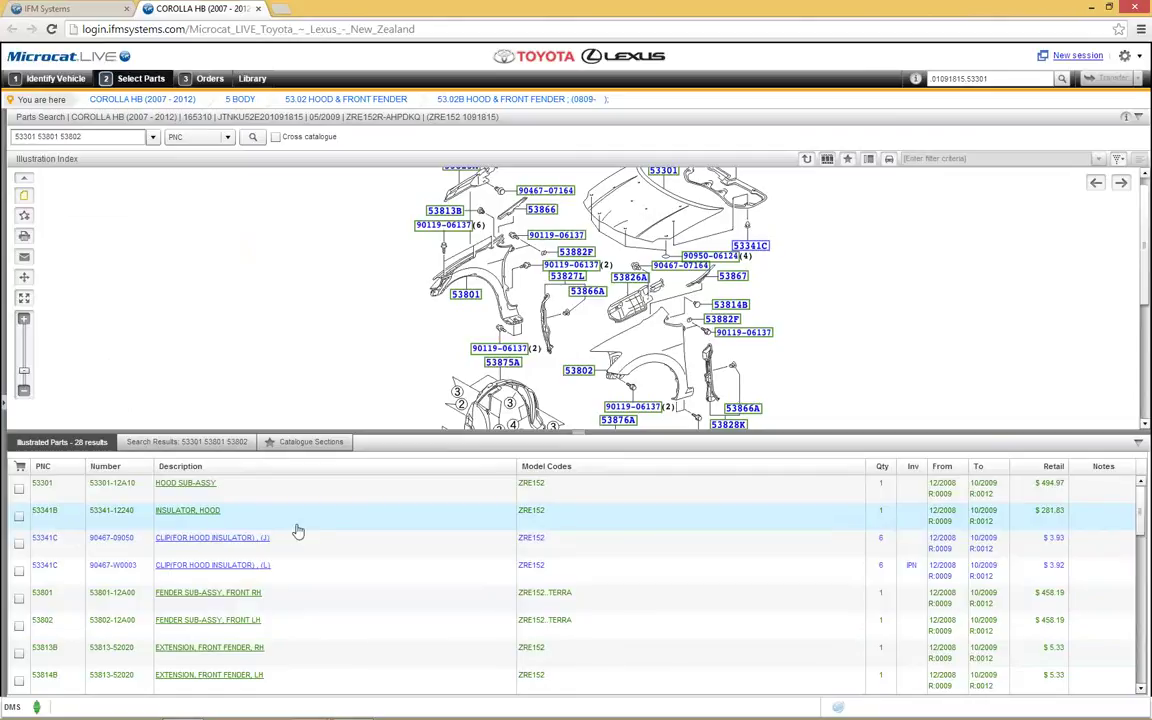
click(389, 450)
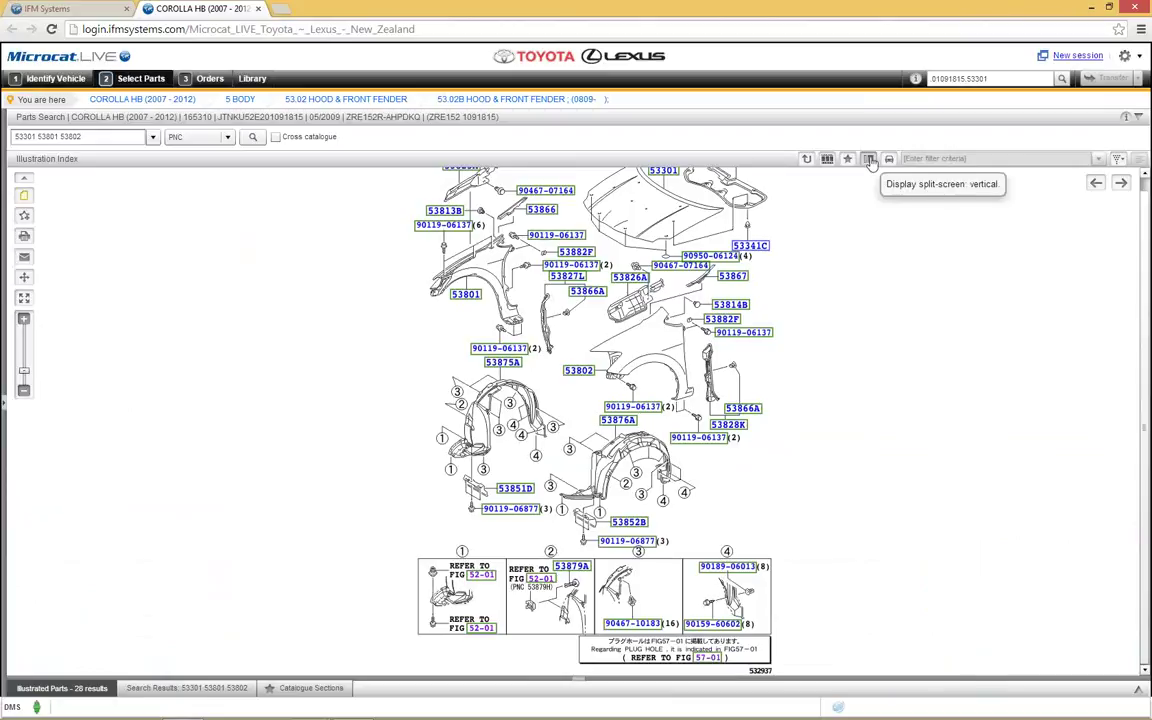
Step: Show the parts list beside the diagram and tick parts 53301, 53341B, 53801 and 53802
click(870, 160)
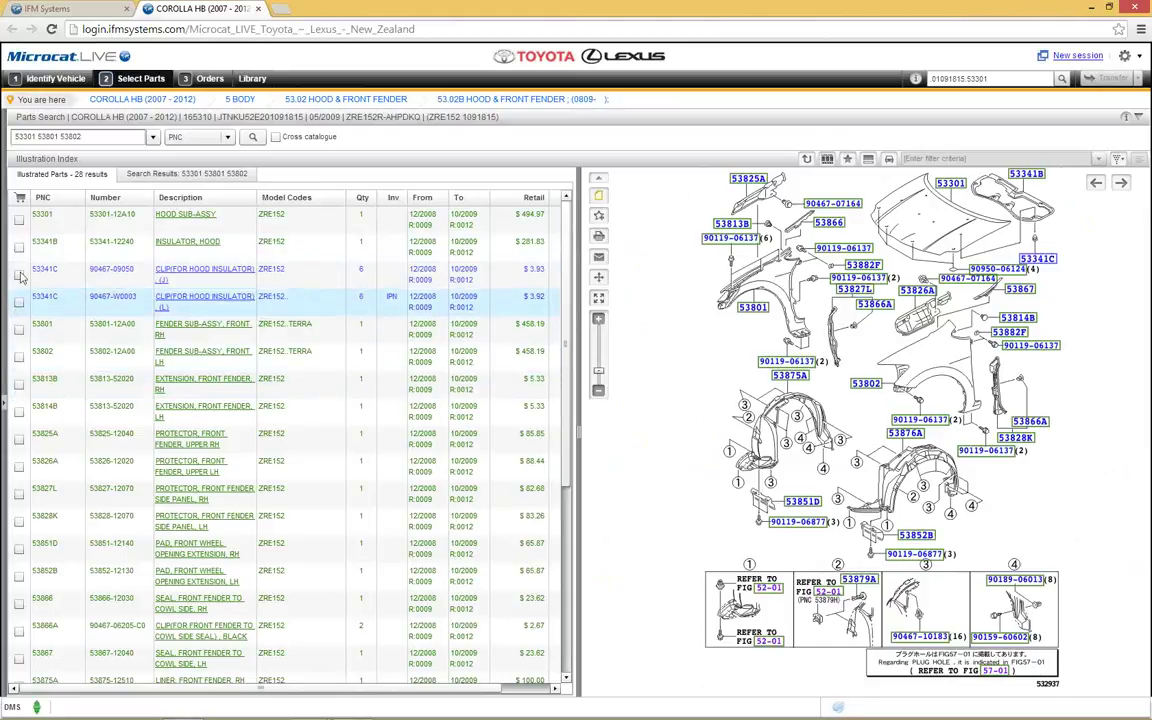
click(19, 219)
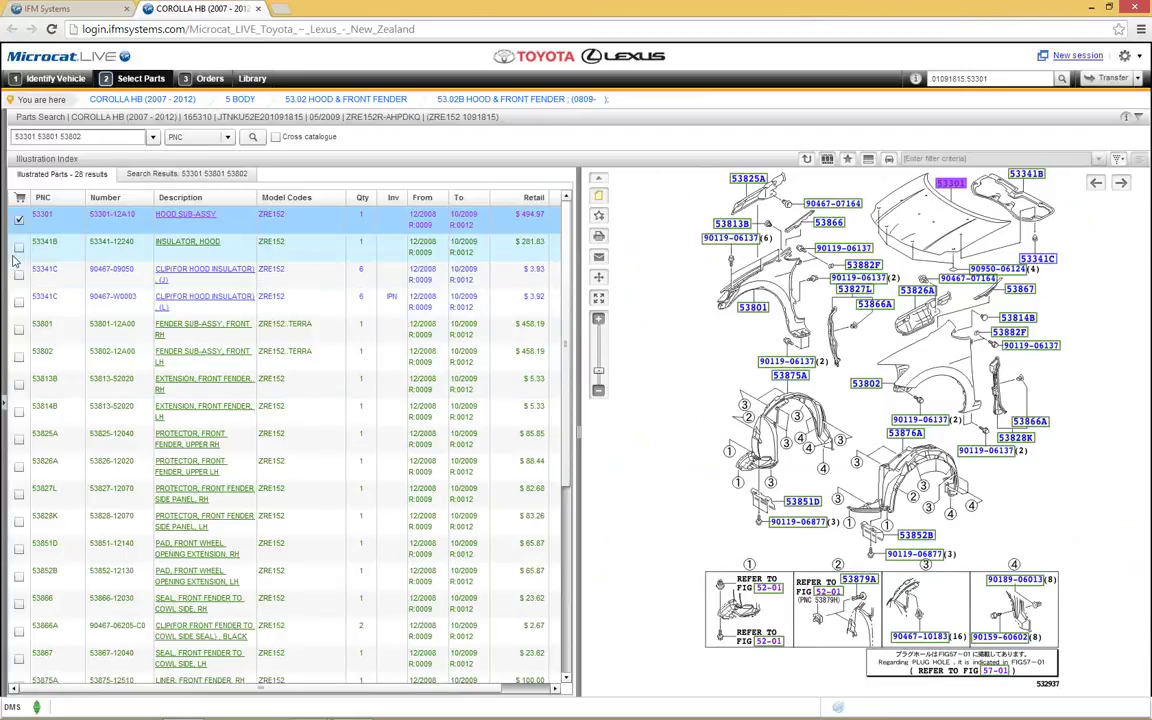
click(19, 246)
click(19, 329)
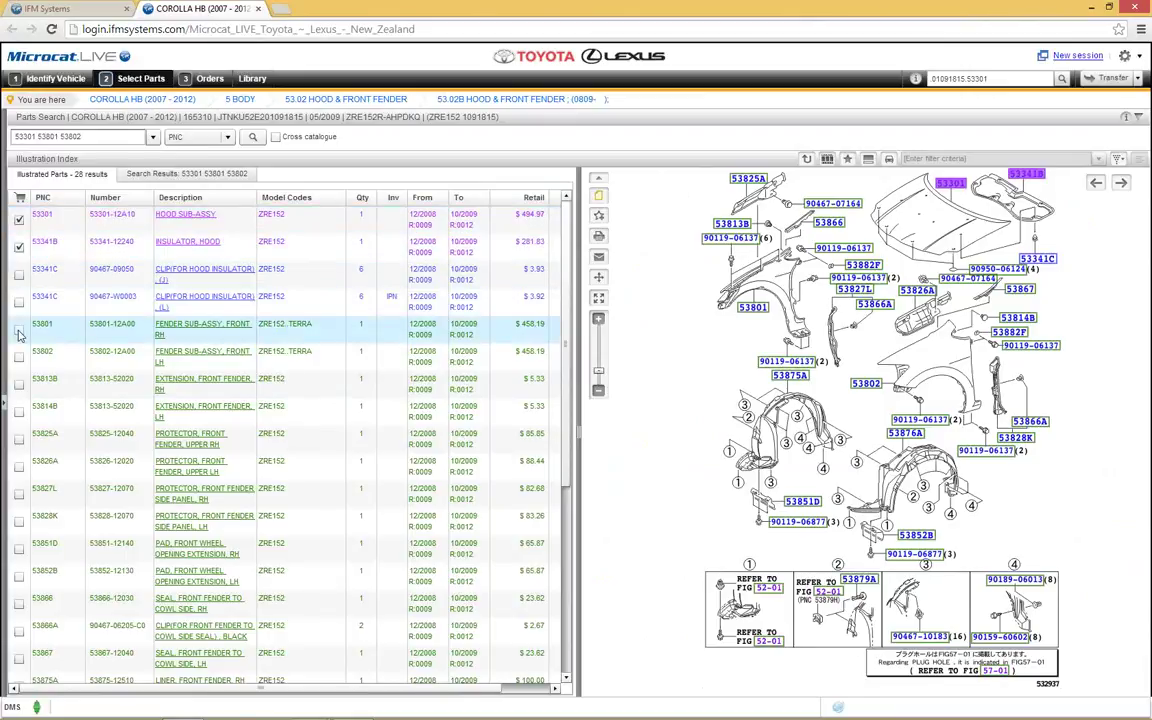
click(19, 358)
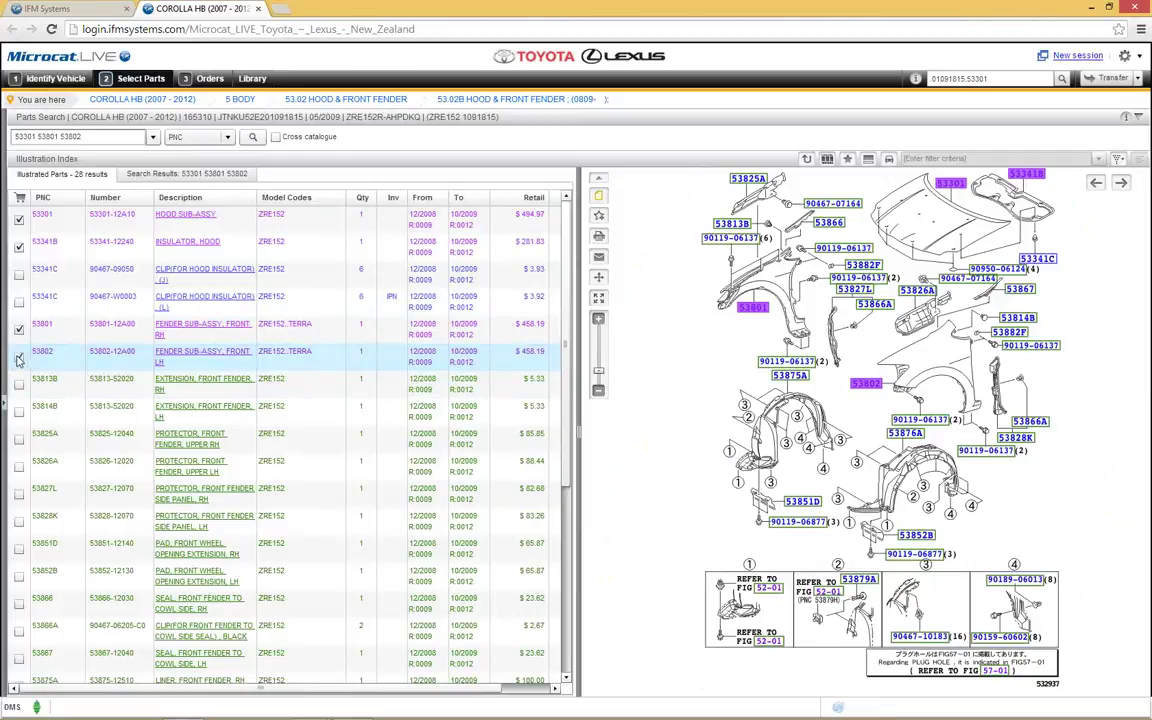
Step: Untick parts 53802, 53801, 53341B and 53301 so none are selected for ordering
click(19, 357)
click(19, 329)
click(19, 246)
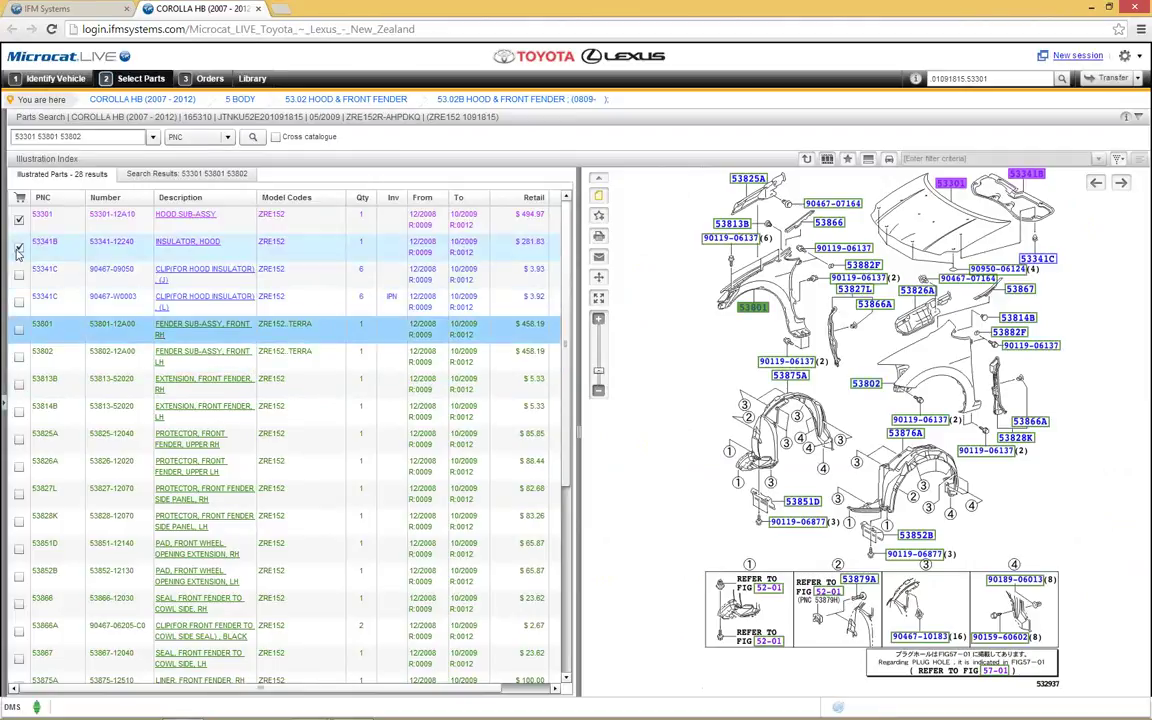
click(19, 220)
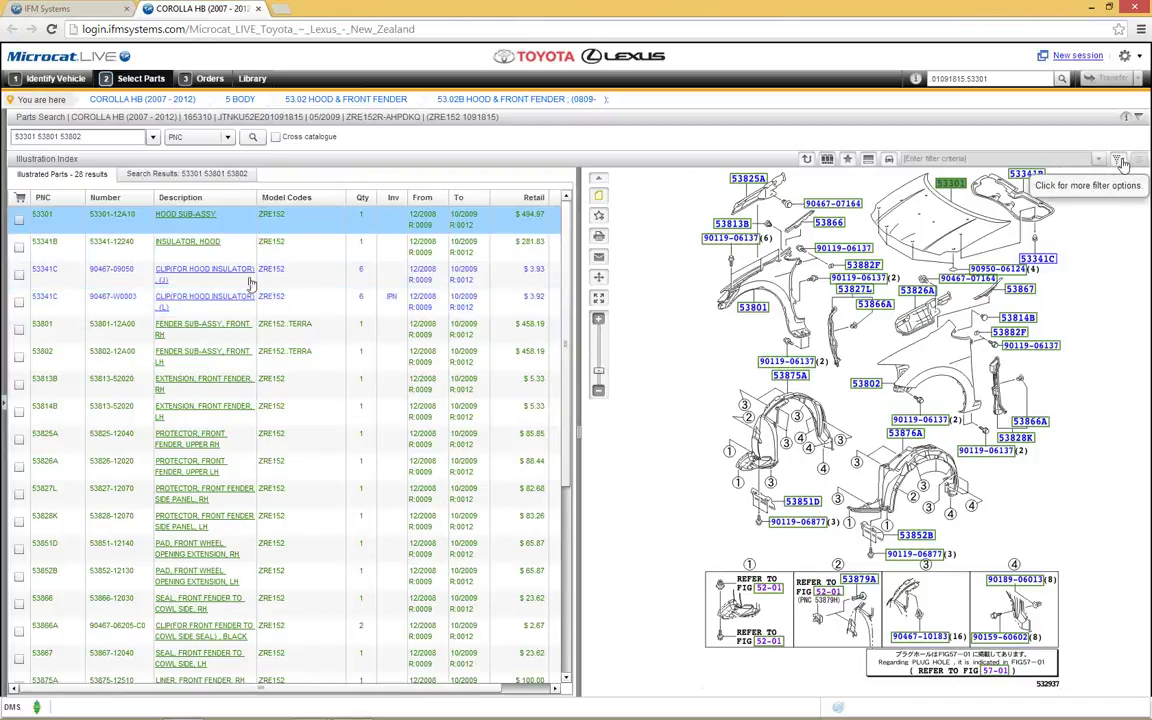
Step: Enable Show non-applicable in the parts list filter options
click(1120, 161)
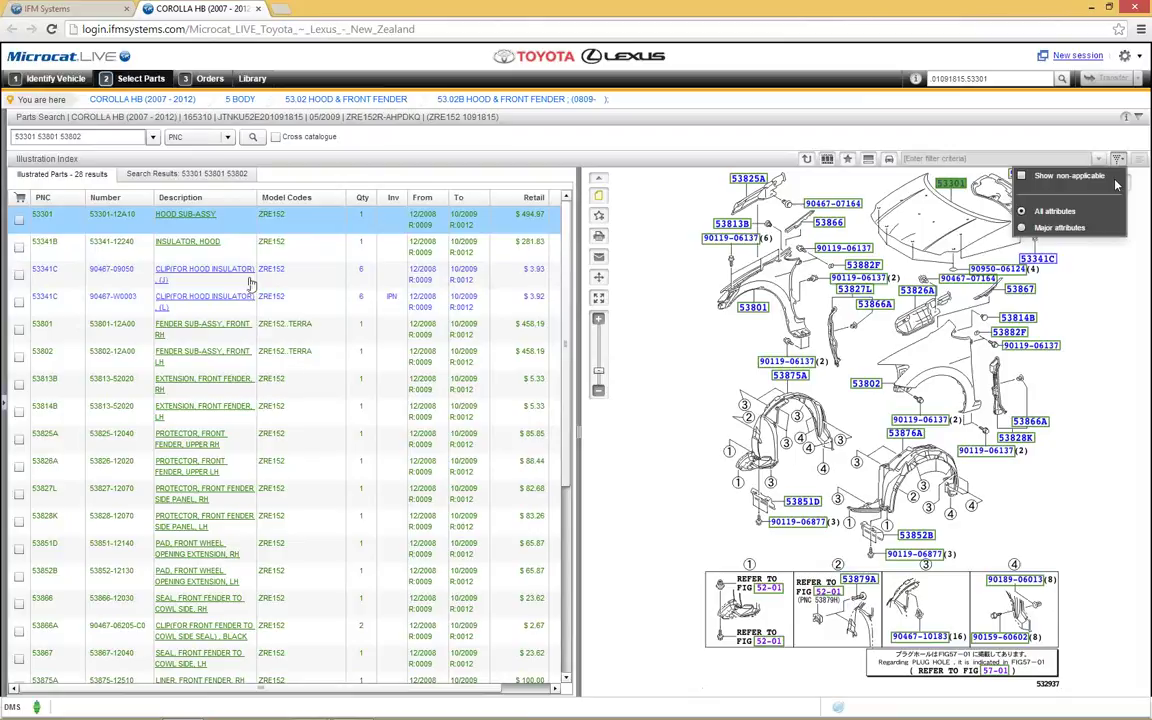
click(1022, 178)
click(1022, 177)
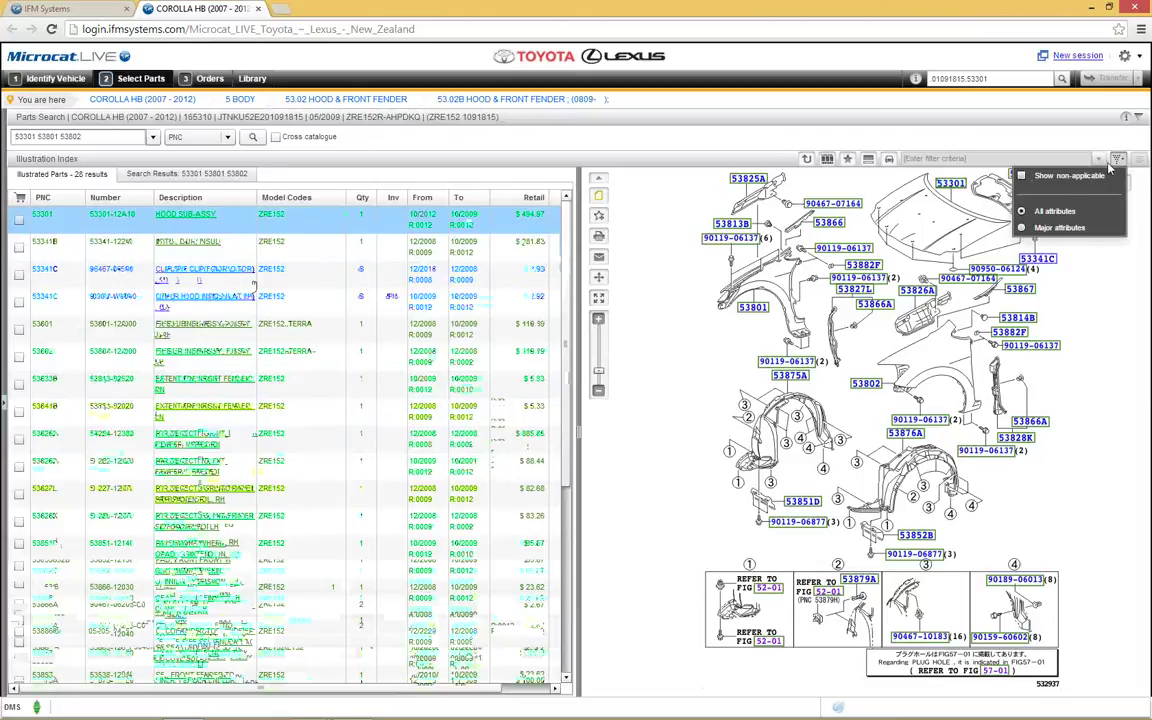
click(1118, 160)
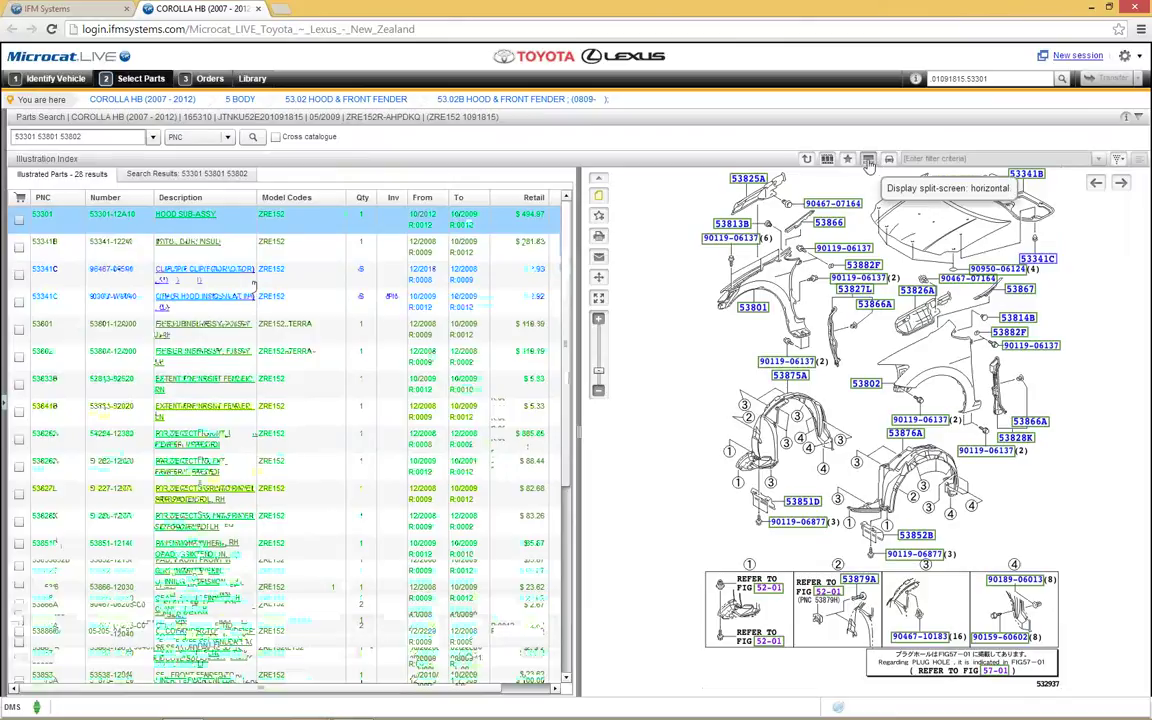
Step: Leave the side-by-side layout and set the lower panel to Catalogue Sections
click(868, 160)
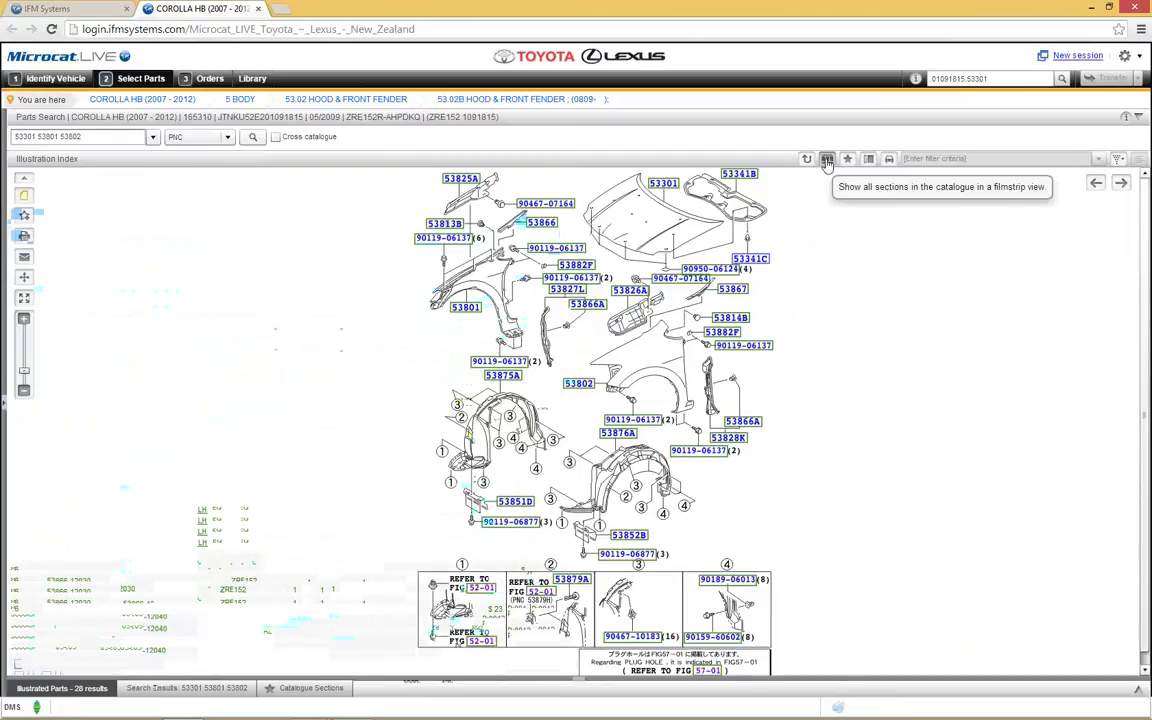
click(827, 161)
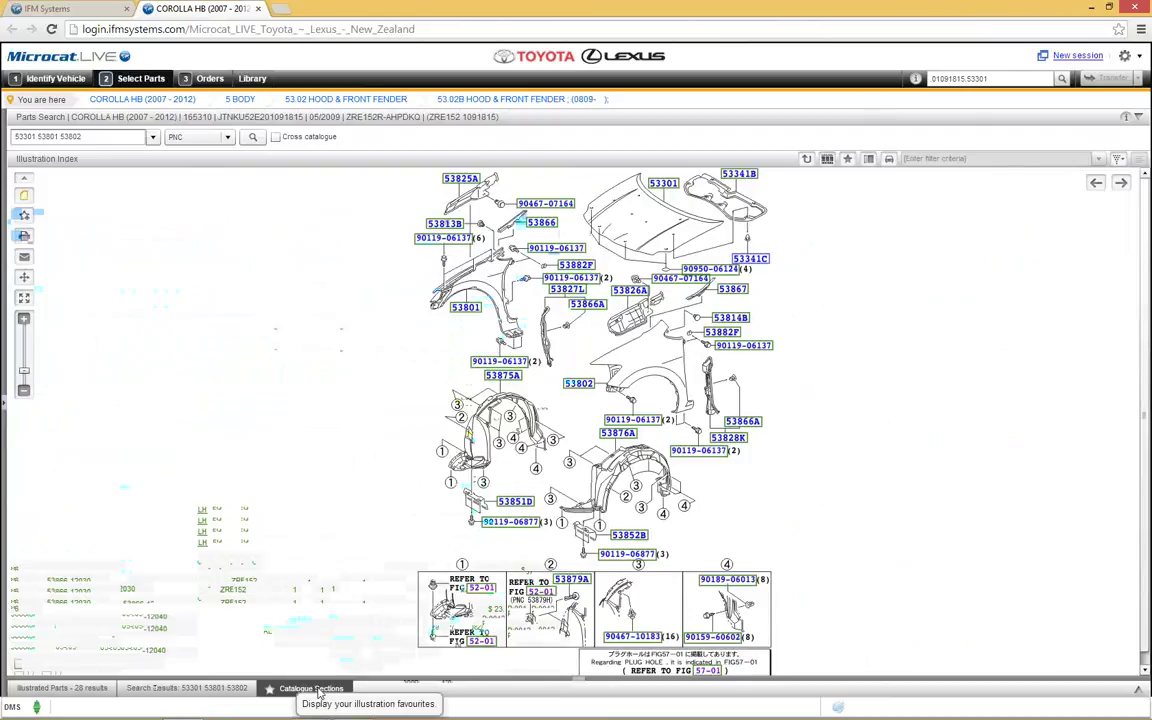
Step: Filter the catalogue sections strip by 'cam', leaving only 13.02 Camshaft & Valve
click(317, 689)
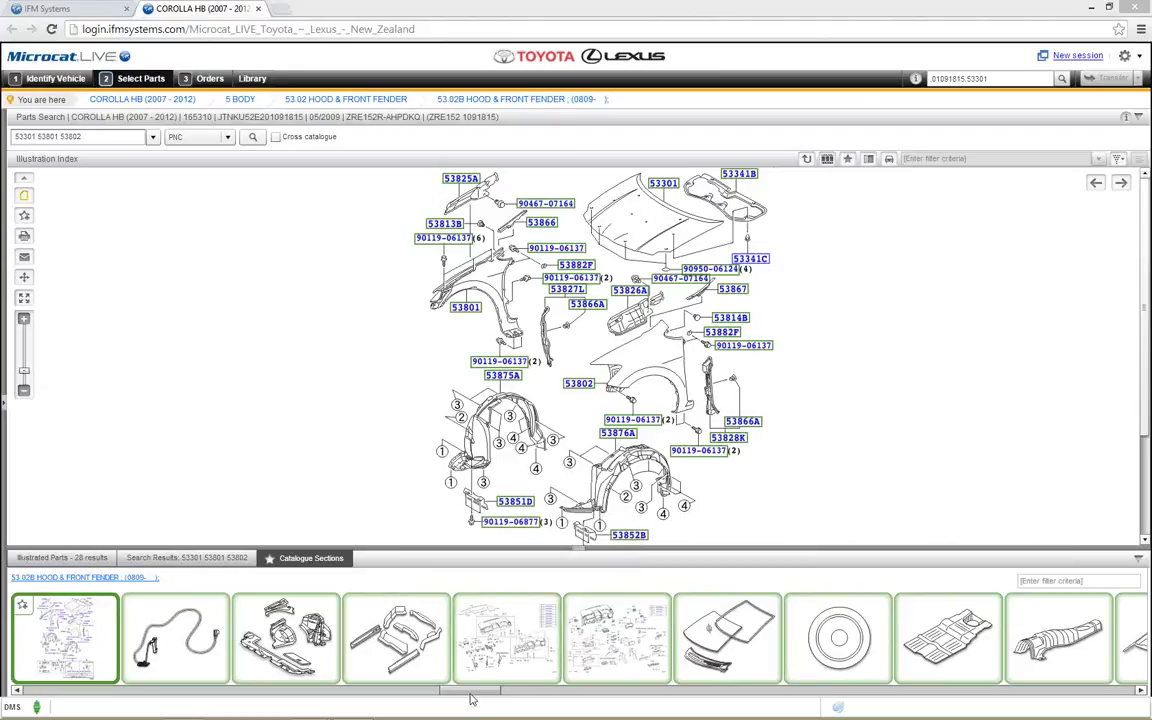
drag(469, 698, 462, 712)
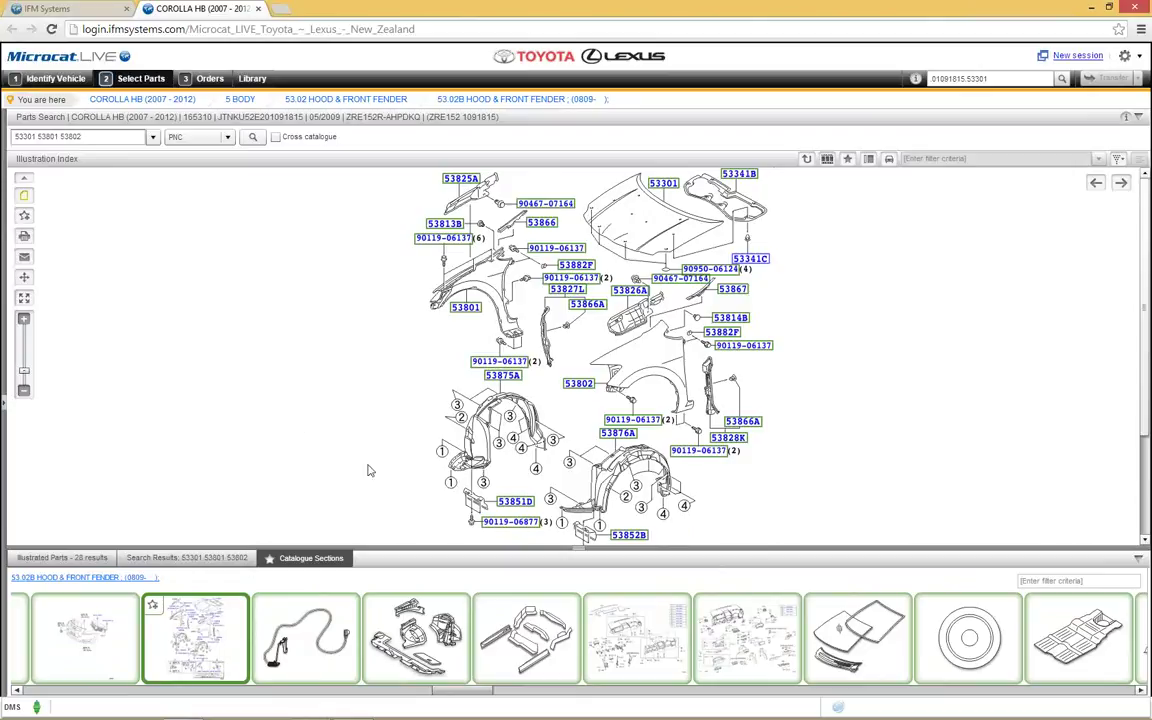
click(1040, 580)
text(cam)
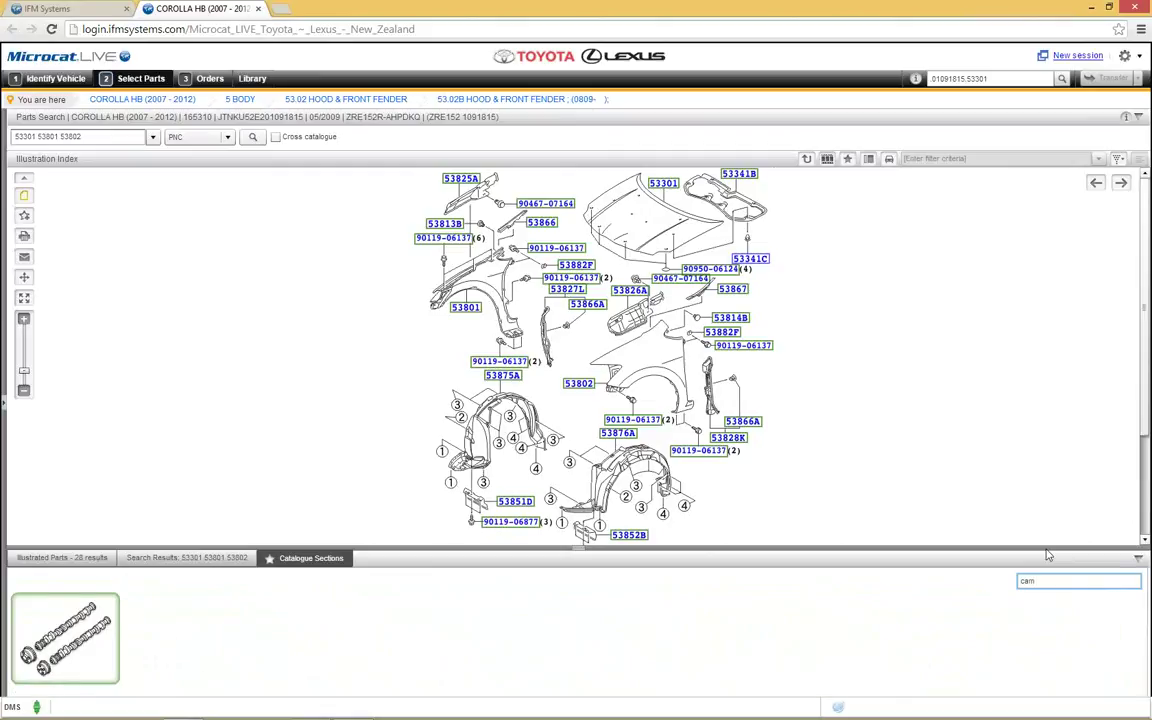
Step: Open the 13.02 Camshaft & Valve section and enlarge its illustration
click(97, 622)
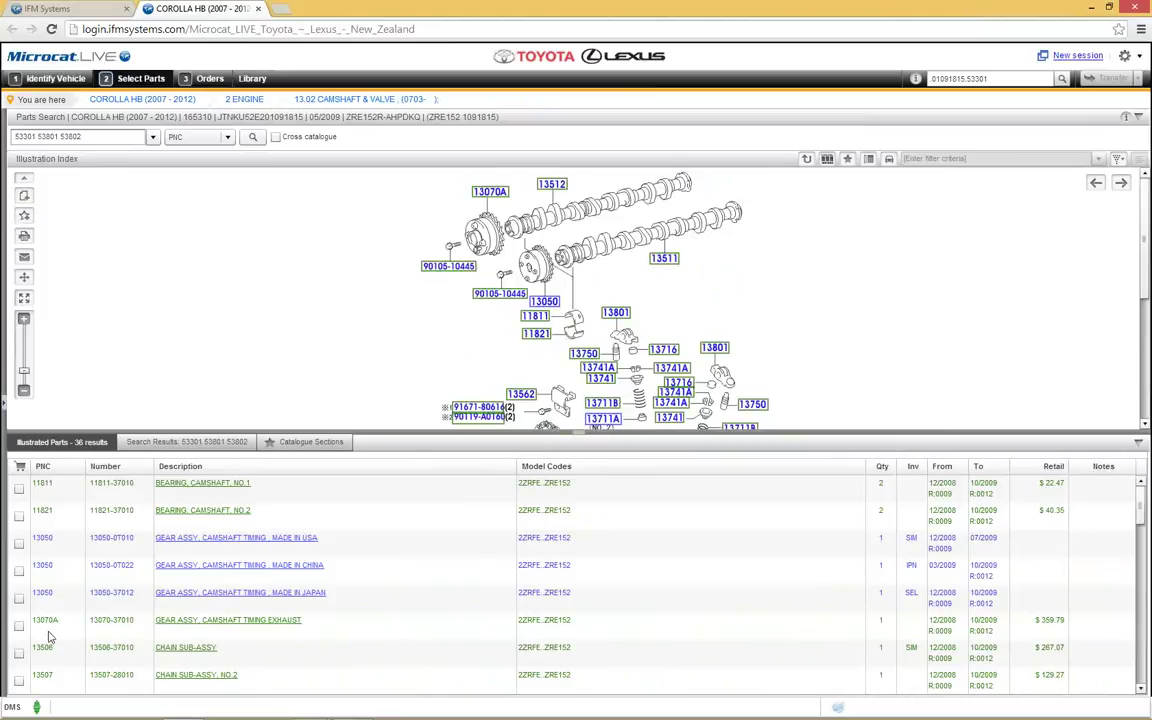
click(458, 448)
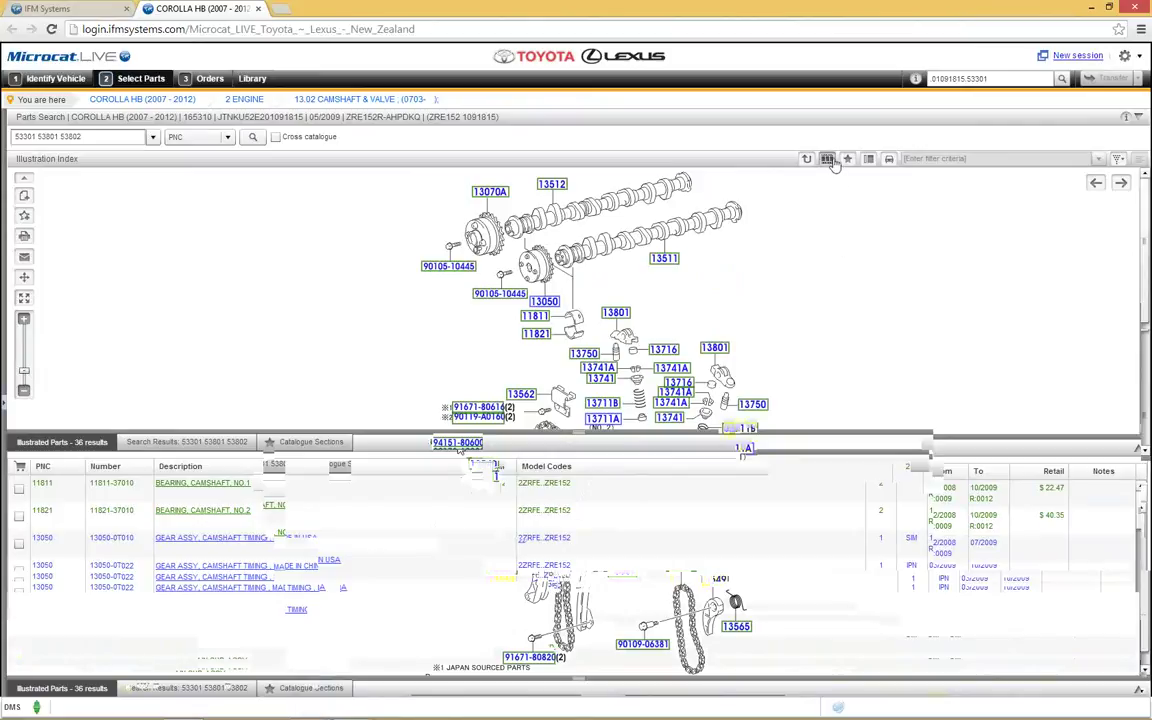
Step: Clear the 'cam' filter from the Catalogue Sections panel
click(828, 160)
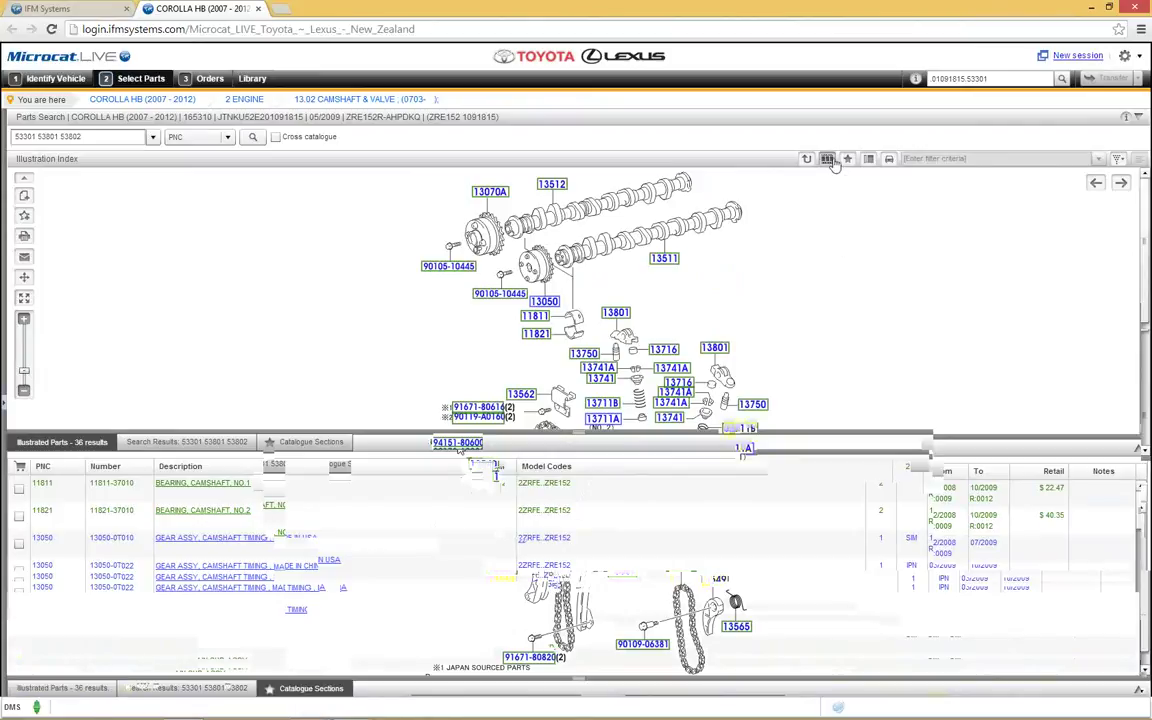
click(320, 689)
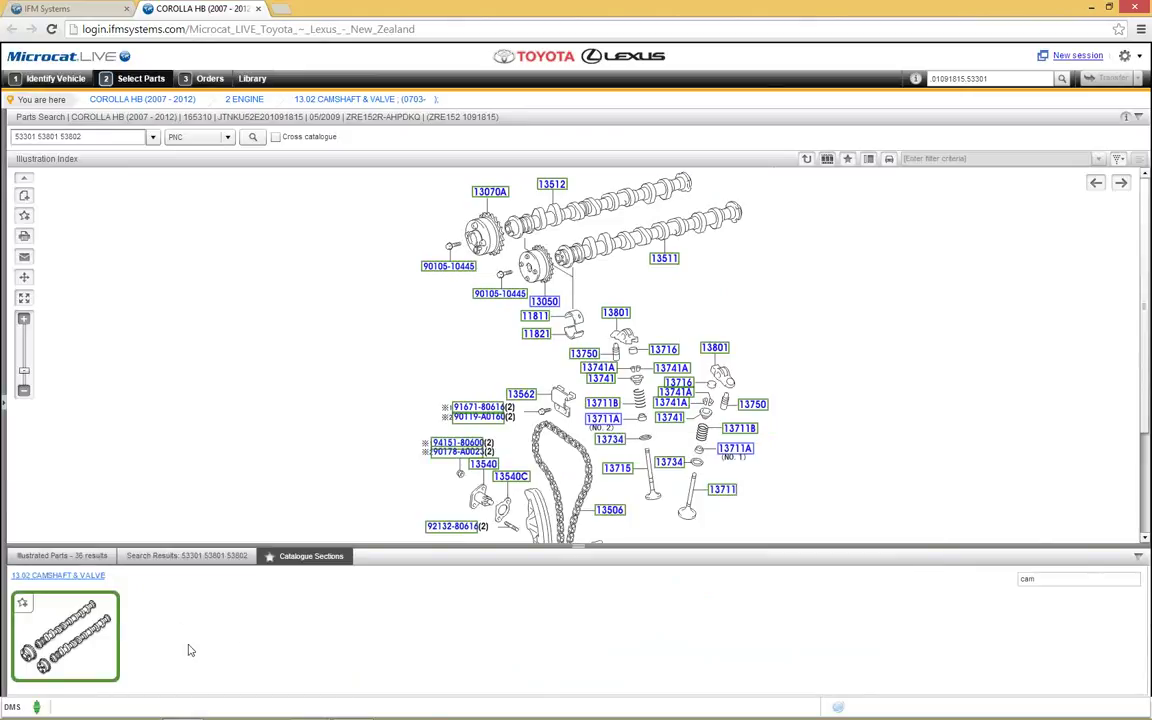
click(1061, 578)
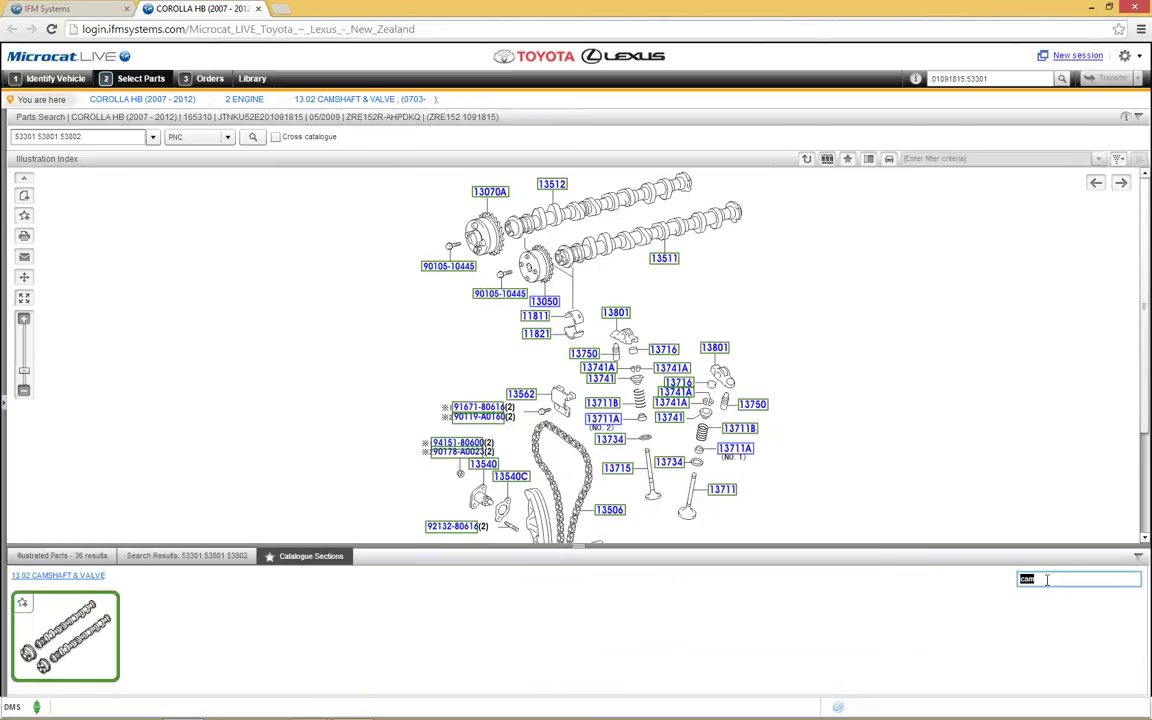
key(BackSpace)
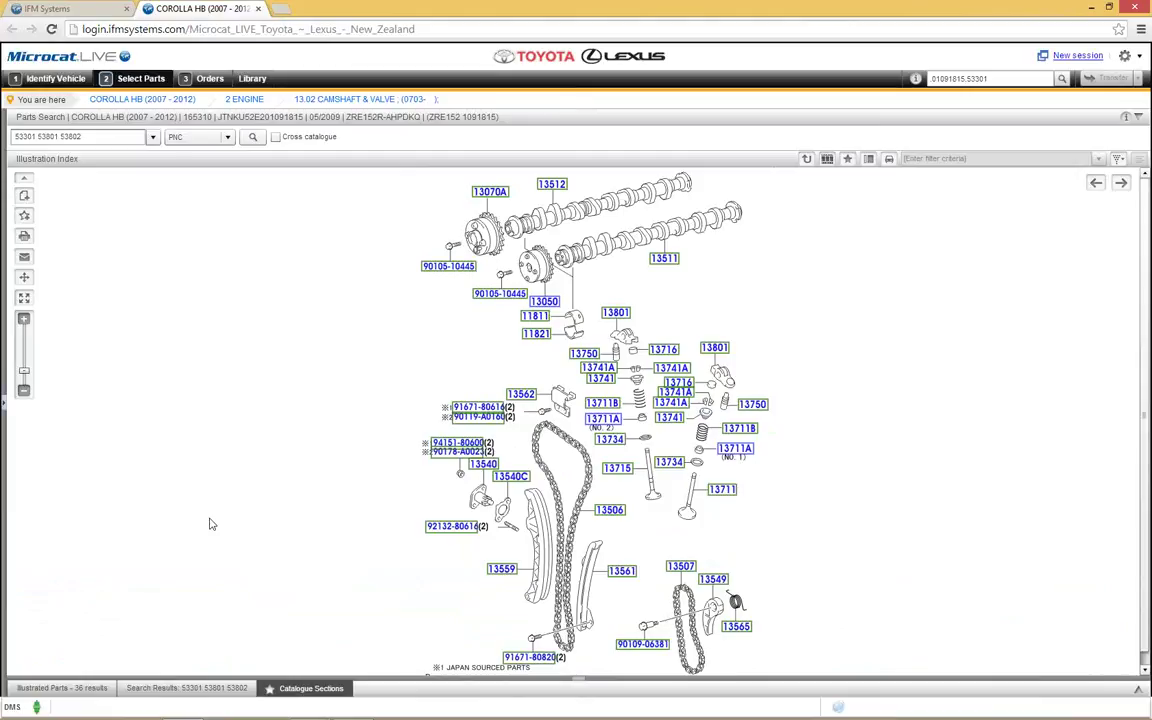
Step: Go back from the camshaft section to the Corolla HB top-level category index
click(132, 102)
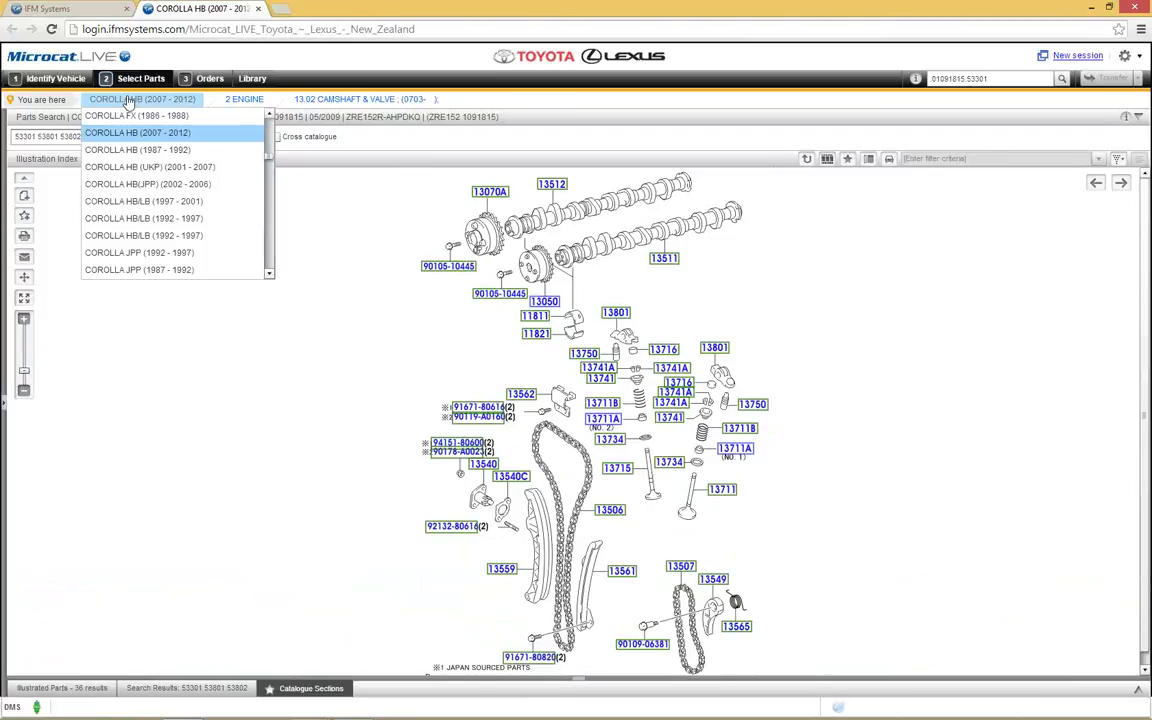
click(46, 467)
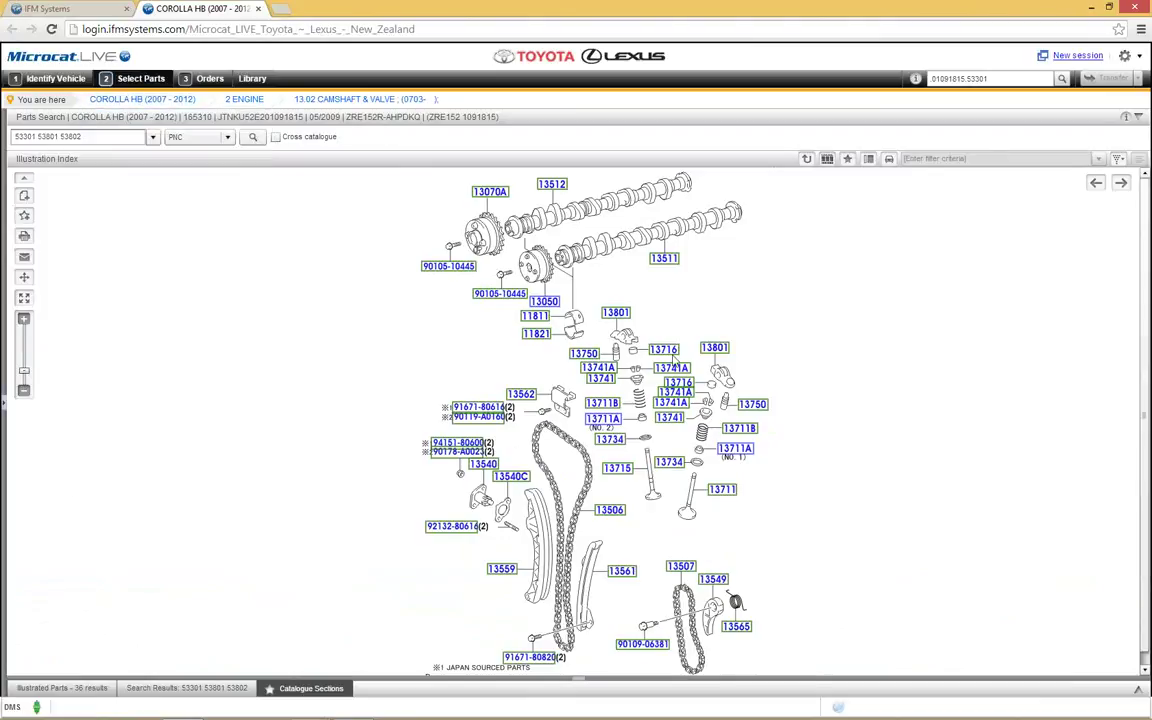
click(806, 160)
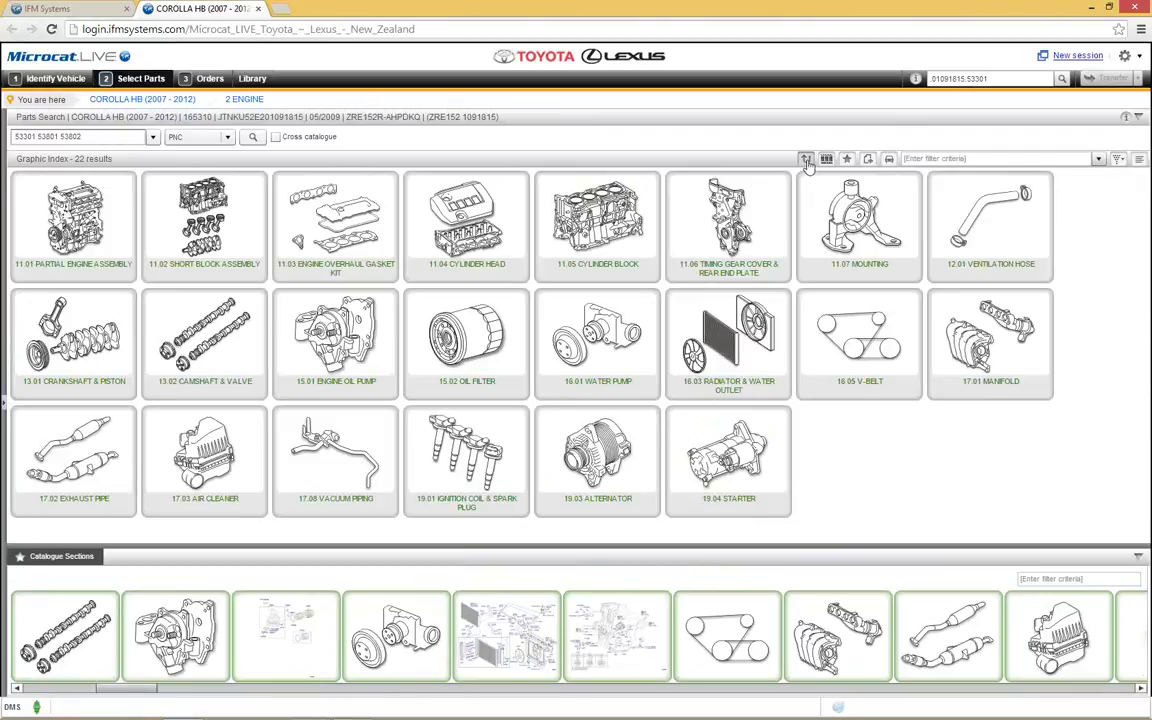
click(806, 161)
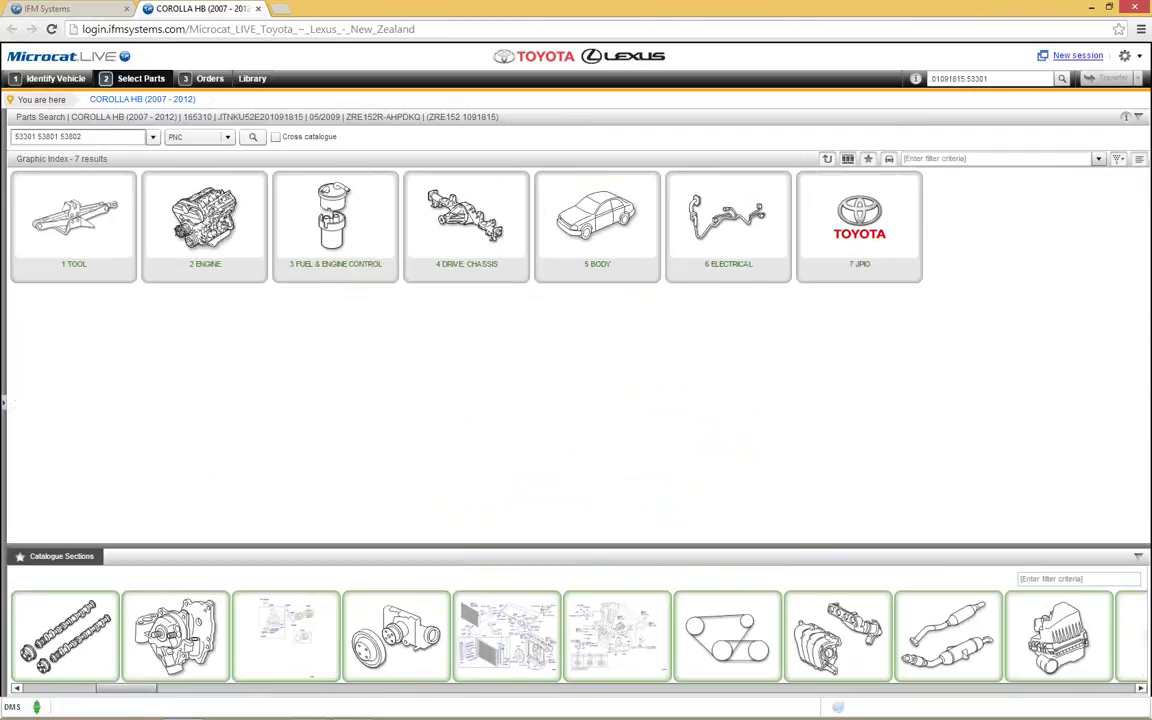
Step: Collapse the catalogue sections panel and open the 5 BODY category
click(1139, 561)
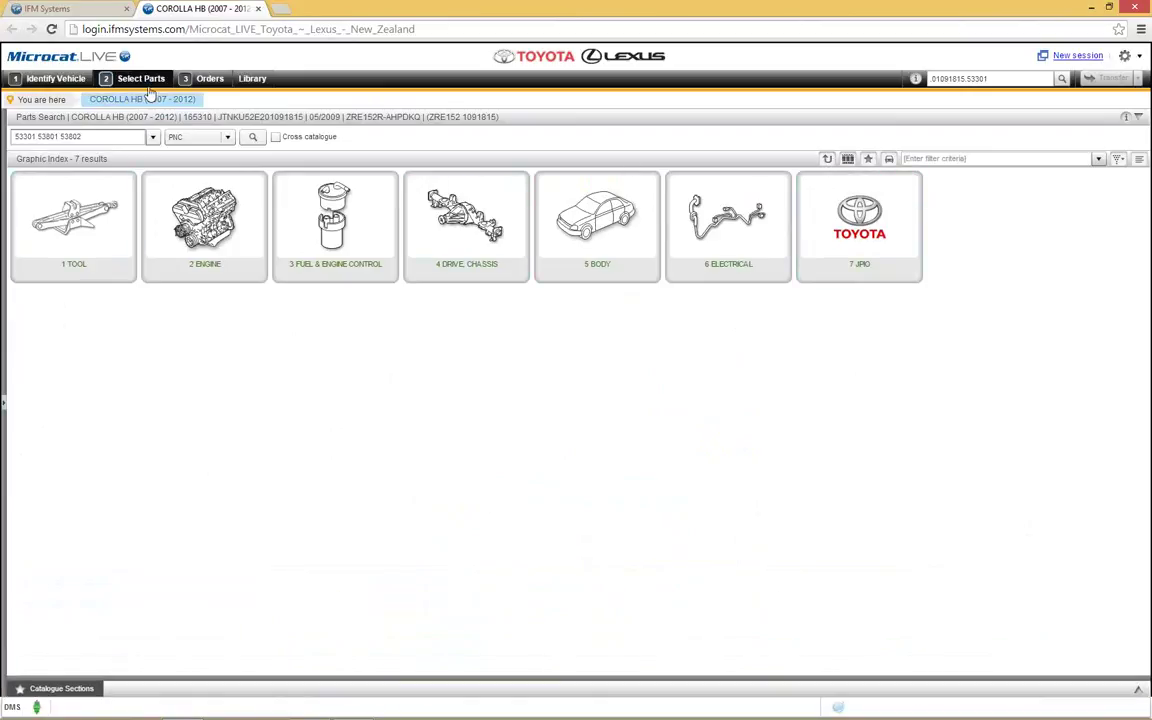
click(108, 103)
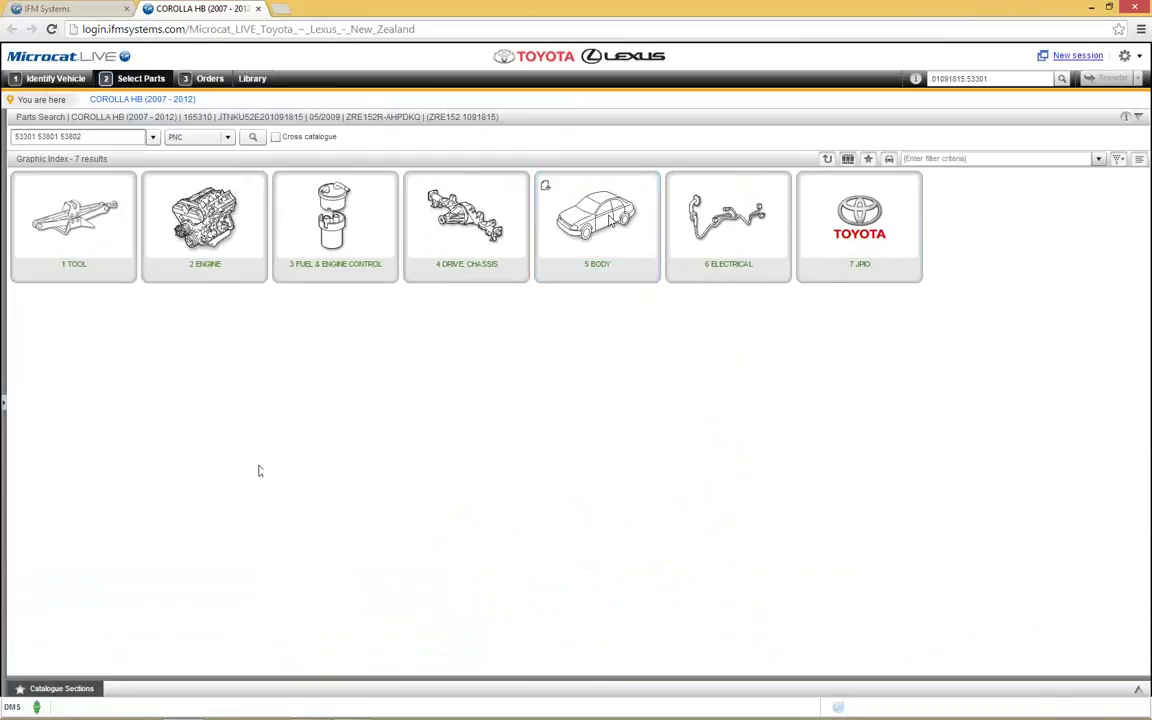
click(605, 221)
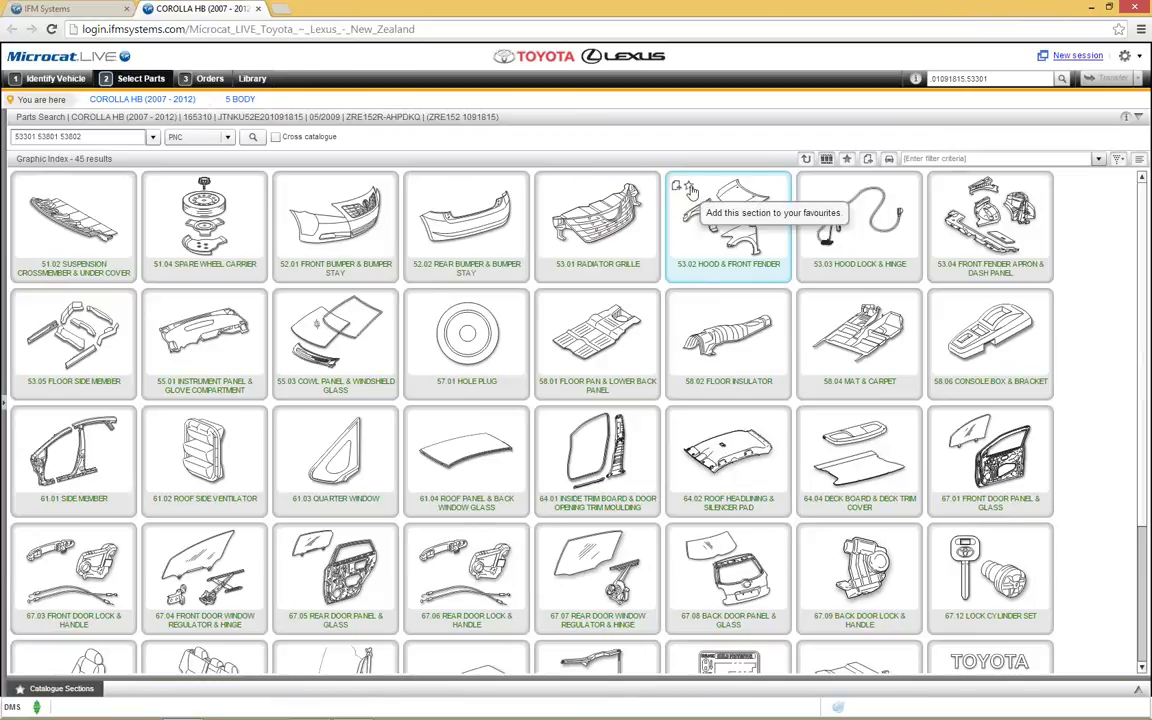
Step: Star the Hood & Front Fender, Radiator Grille, Front Bumper and Cowl Panel sections
click(689, 187)
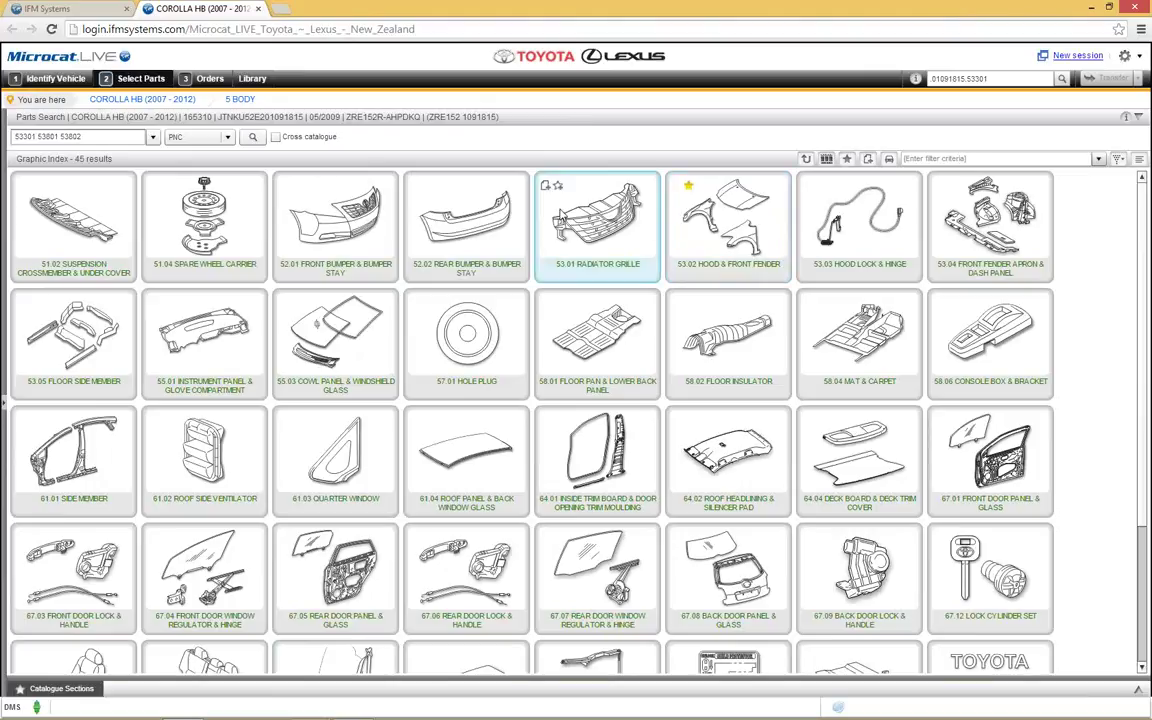
click(557, 186)
click(295, 186)
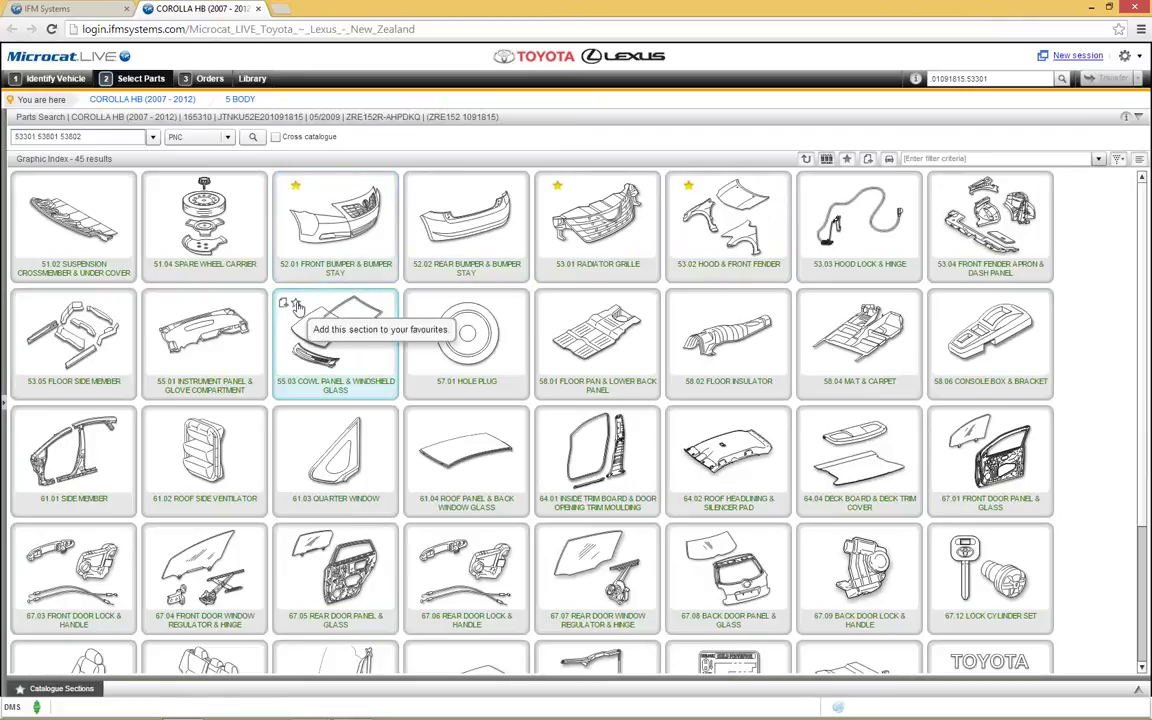
click(295, 304)
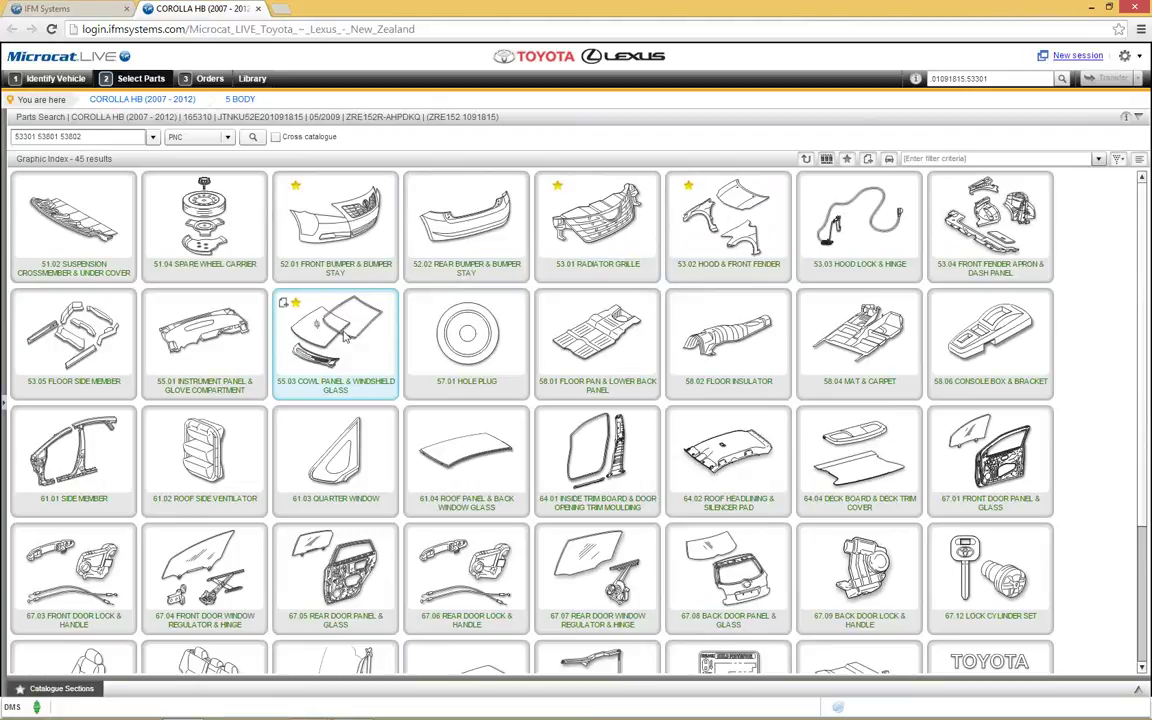
Step: Open the Hood & Front Fender diagram from the Illustration Favourites strip
click(64, 690)
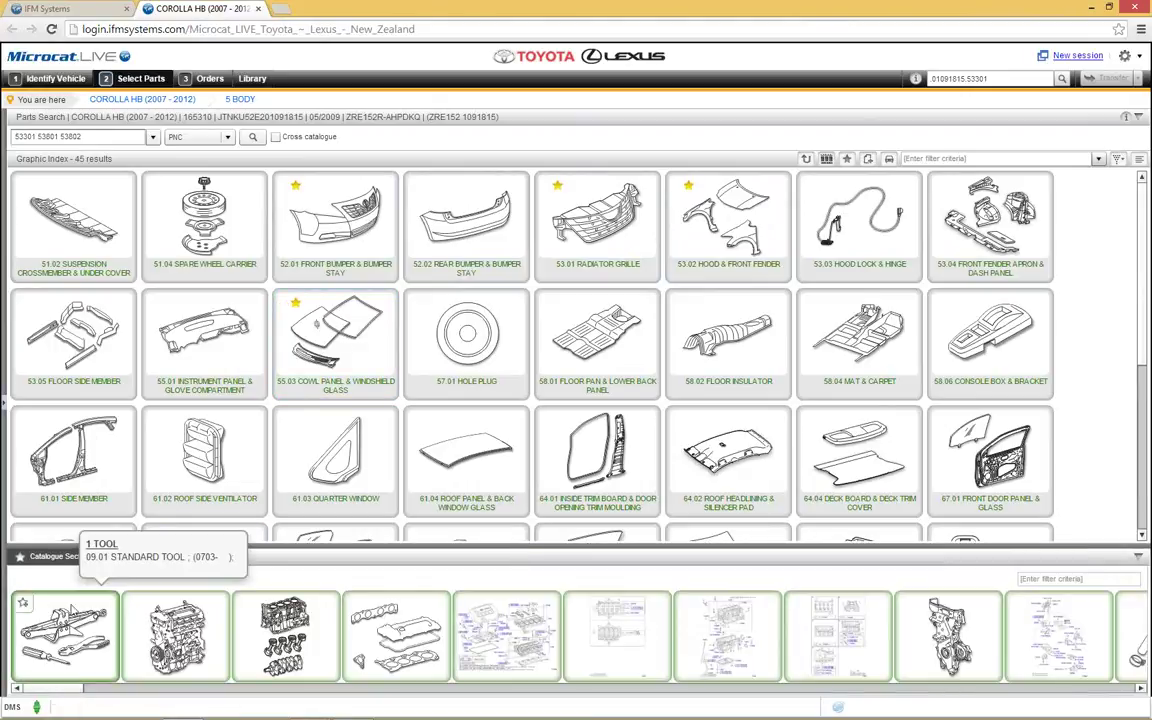
click(70, 562)
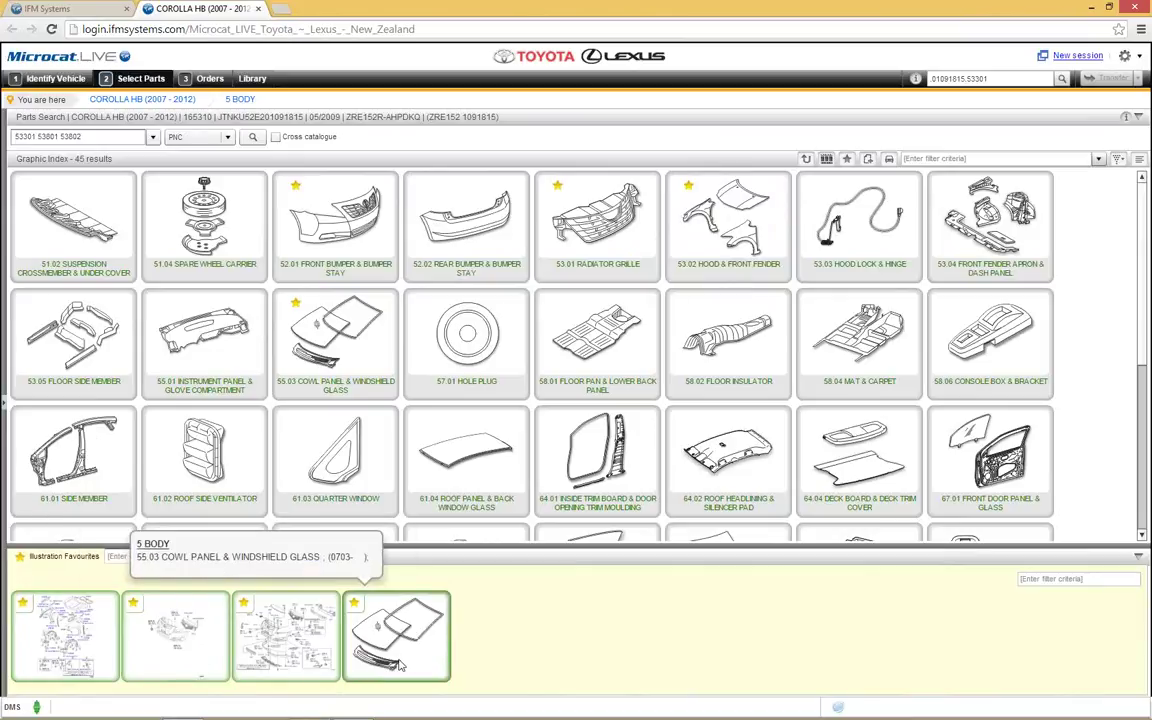
click(65, 635)
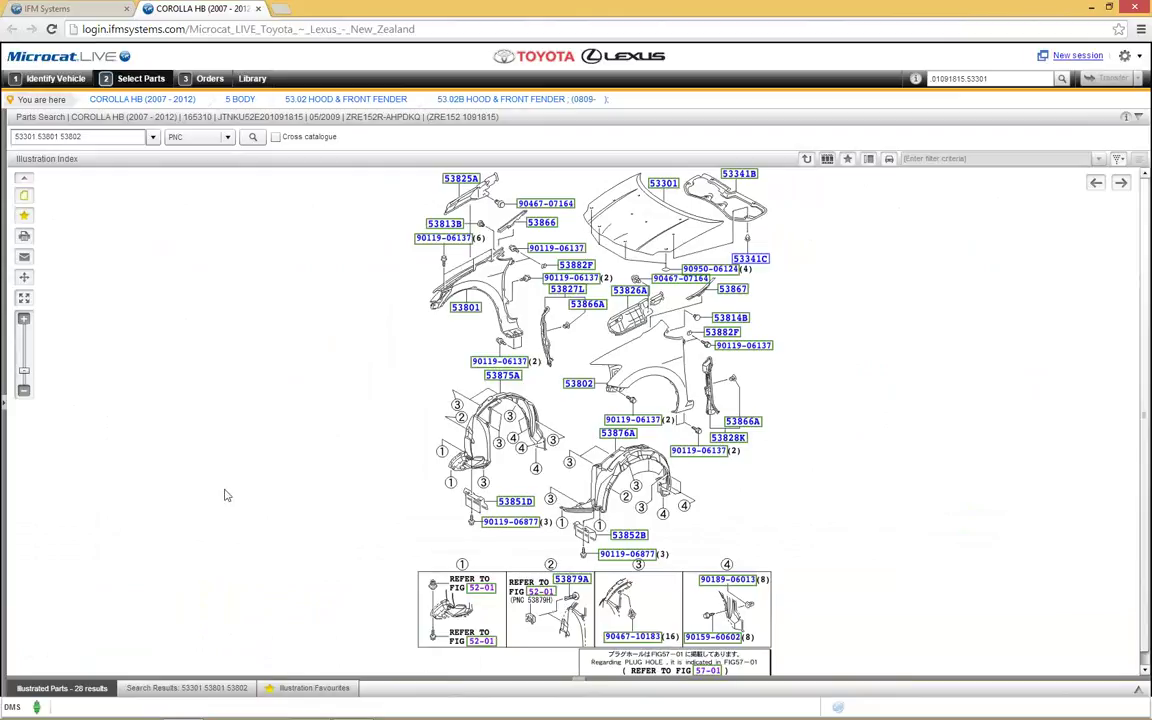
Step: Open the 53.01 Radiator Grille favourite with its three-part list
click(91, 690)
click(310, 689)
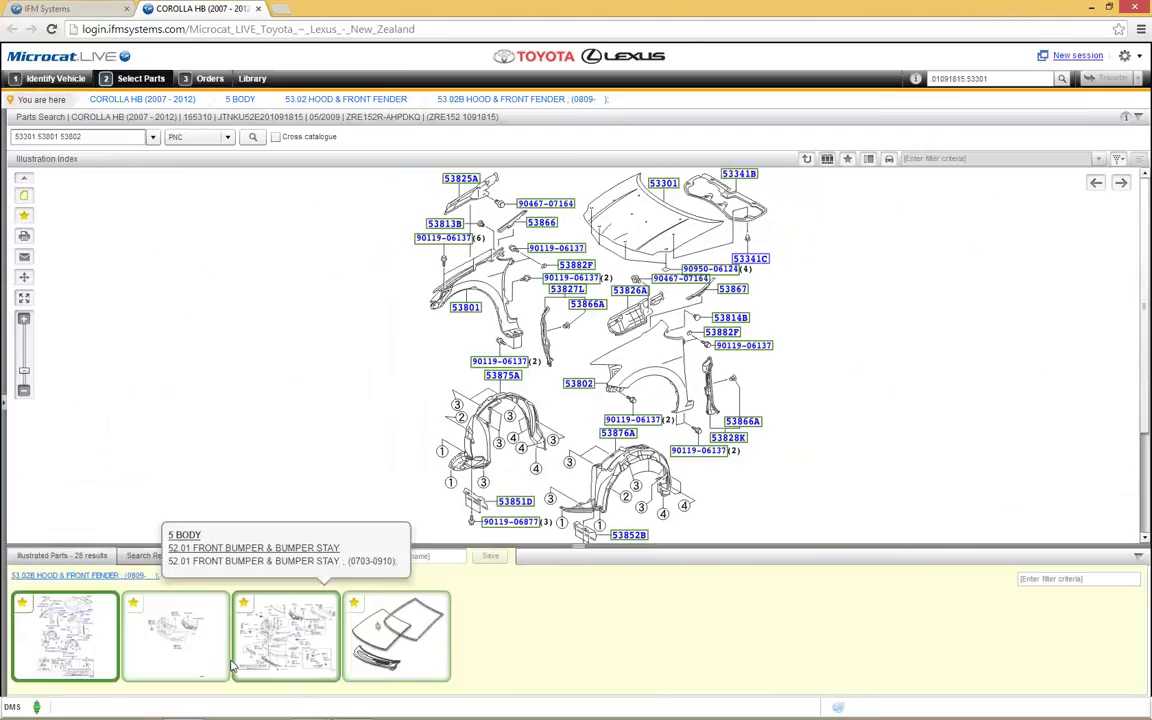
click(181, 637)
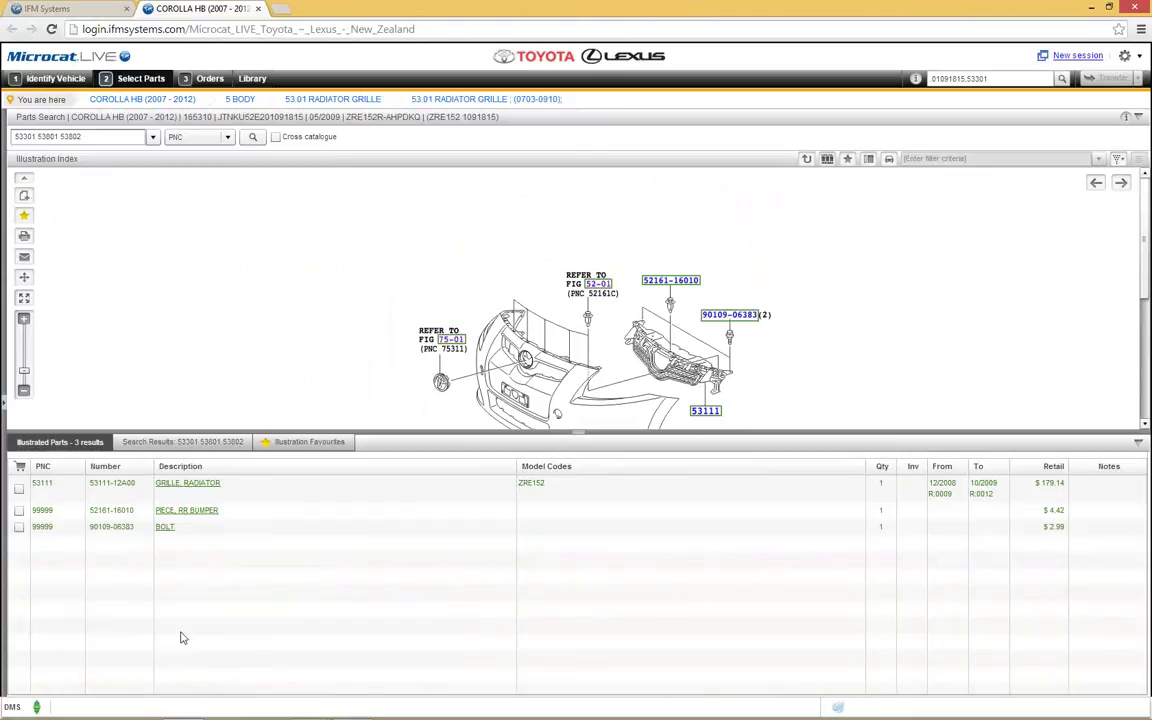
Step: From Illustration Favourites, view the front bumper, then switch to 55.03 Cowl Panel & Windshield Glass
click(295, 441)
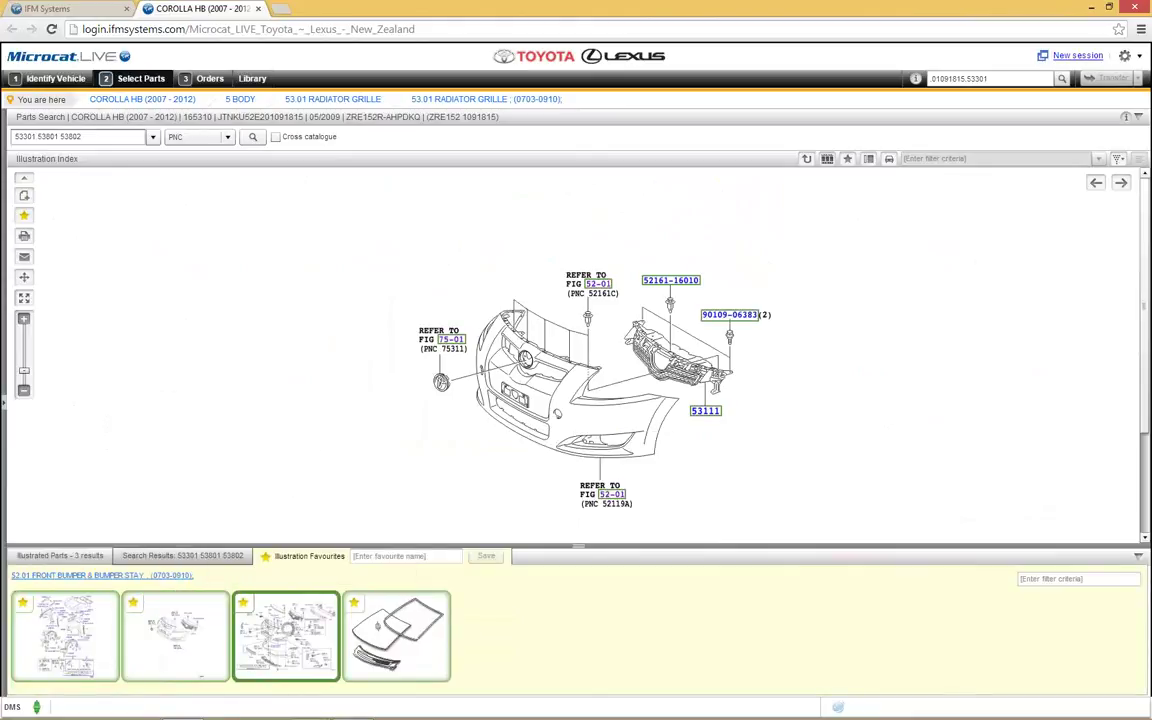
click(286, 627)
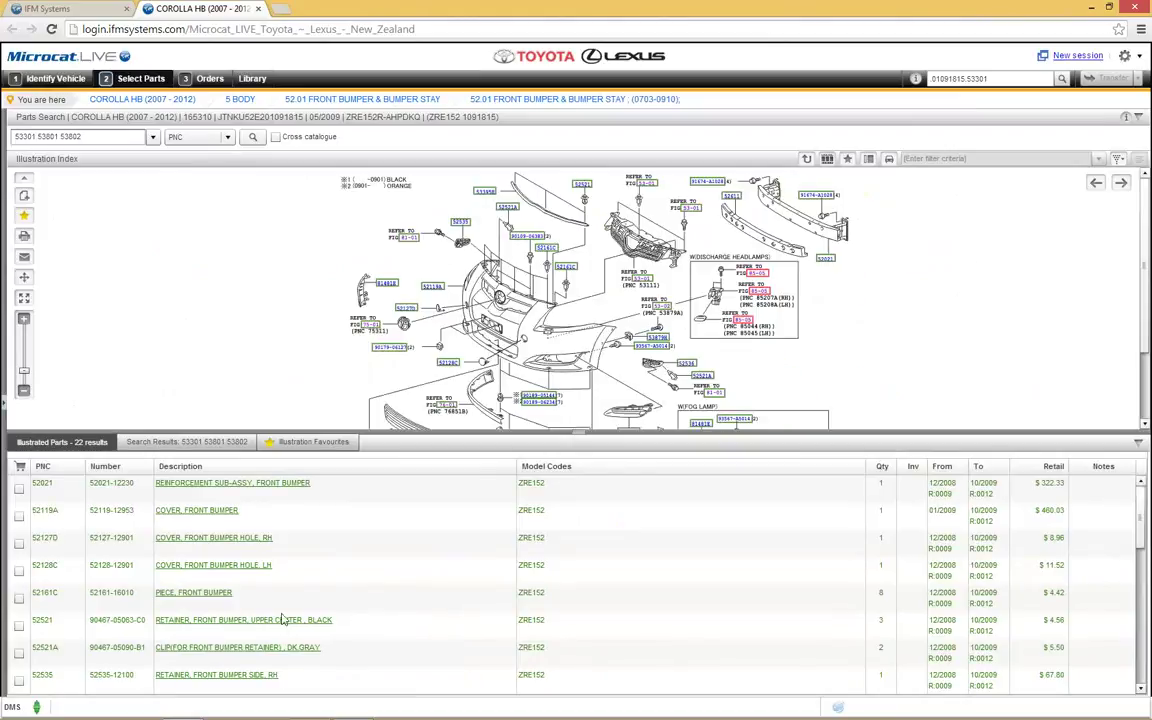
click(313, 441)
click(397, 636)
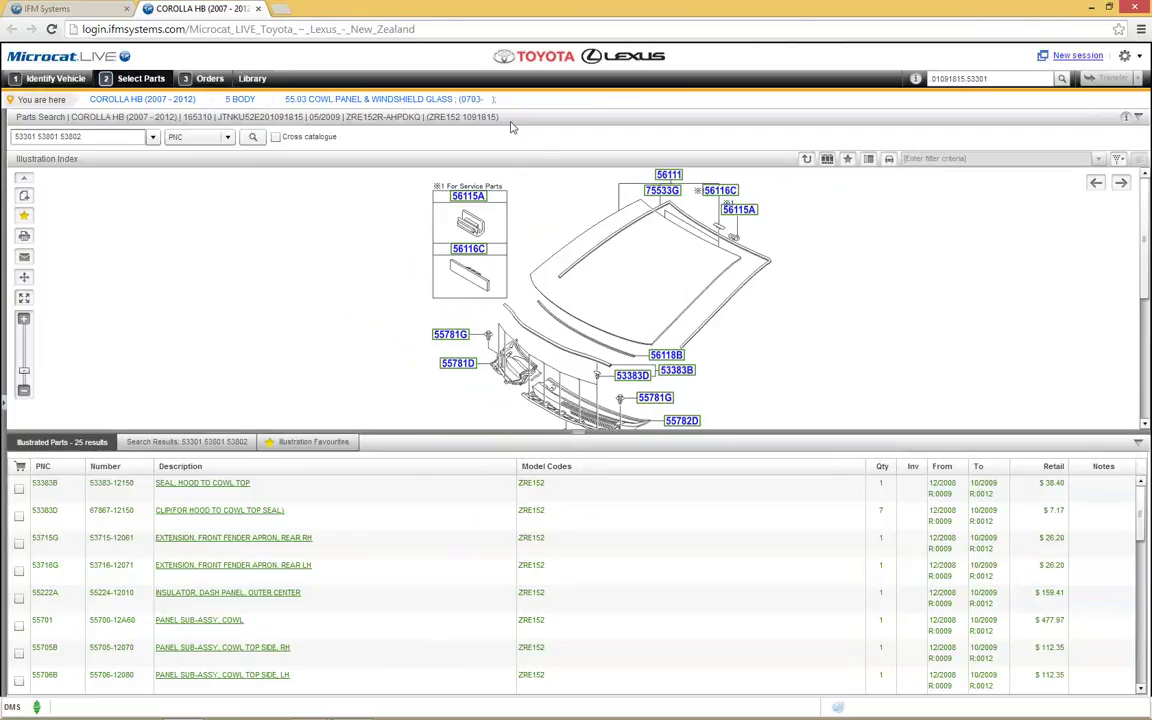
Step: Collapse the parts list and reload the Corolla HB from the vehicle search history
click(578, 434)
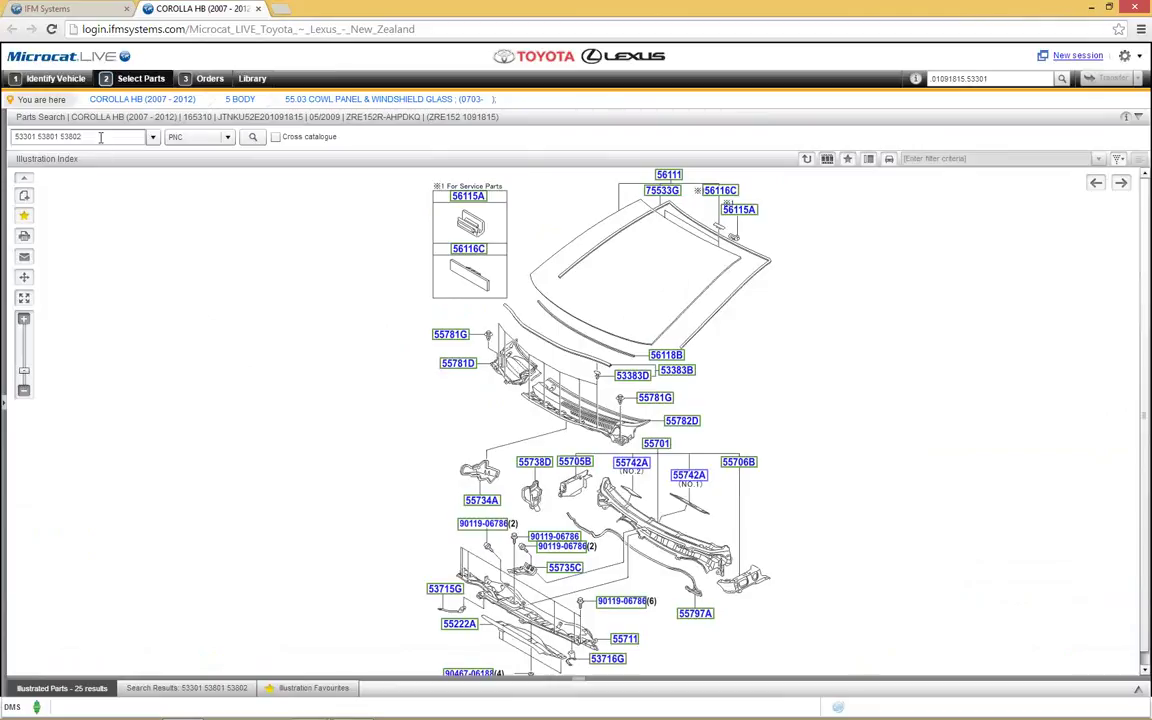
click(60, 78)
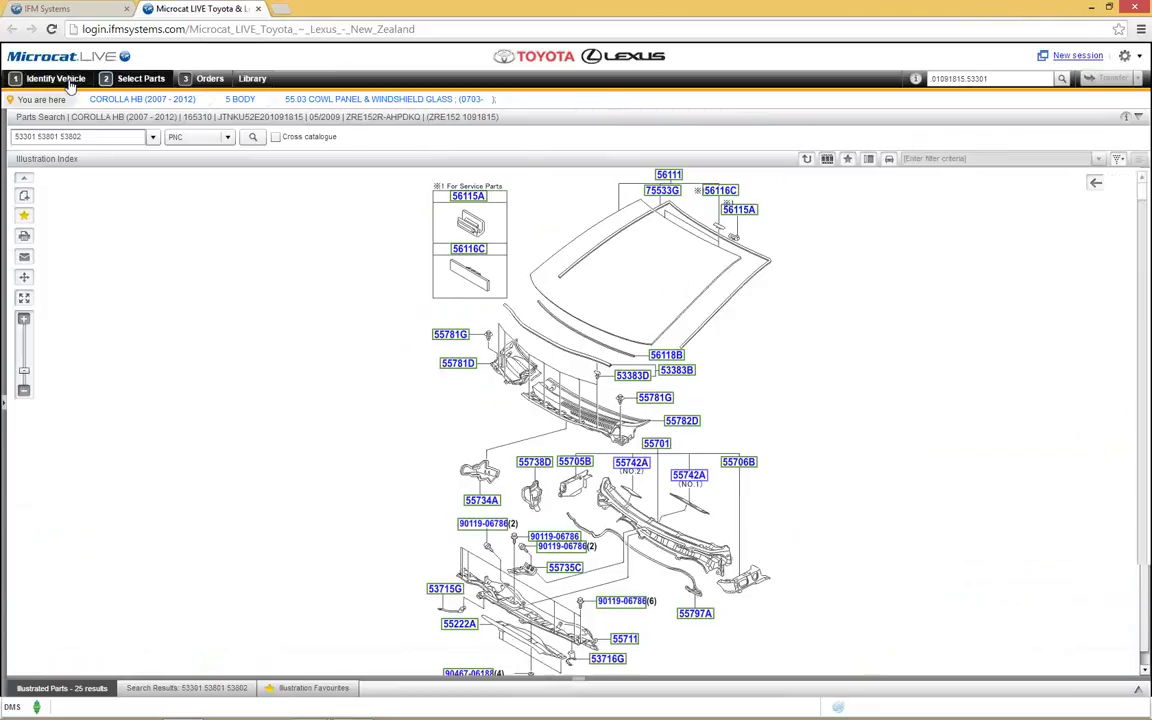
click(199, 137)
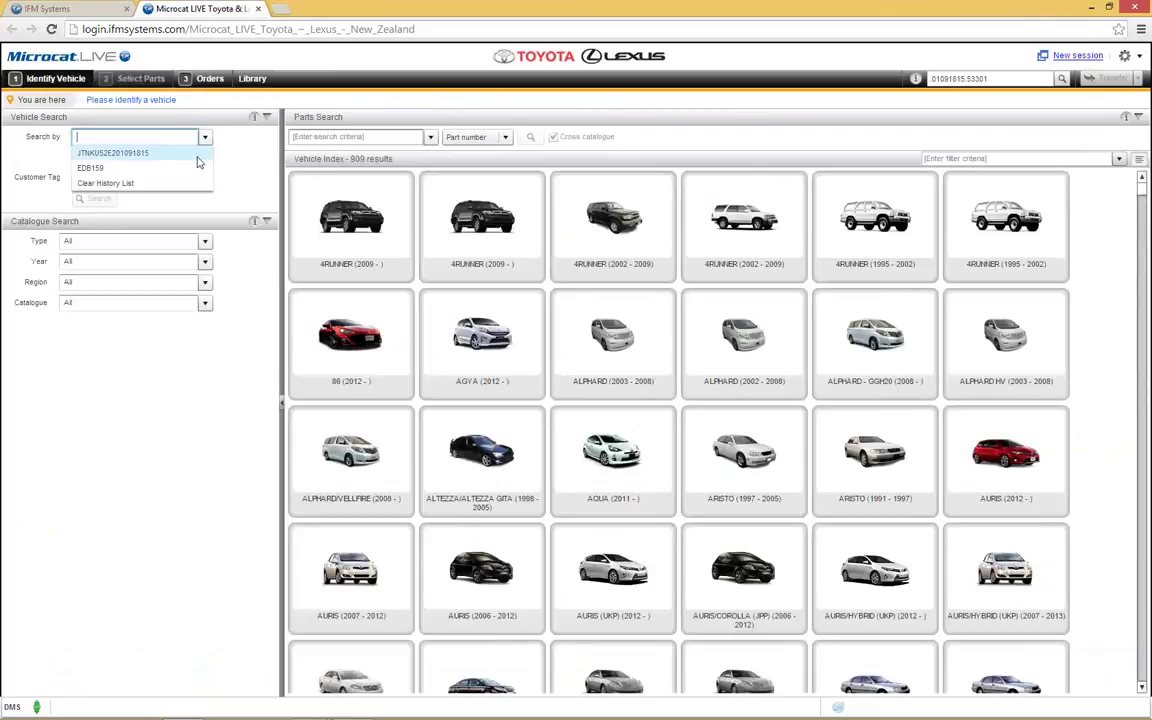
click(198, 155)
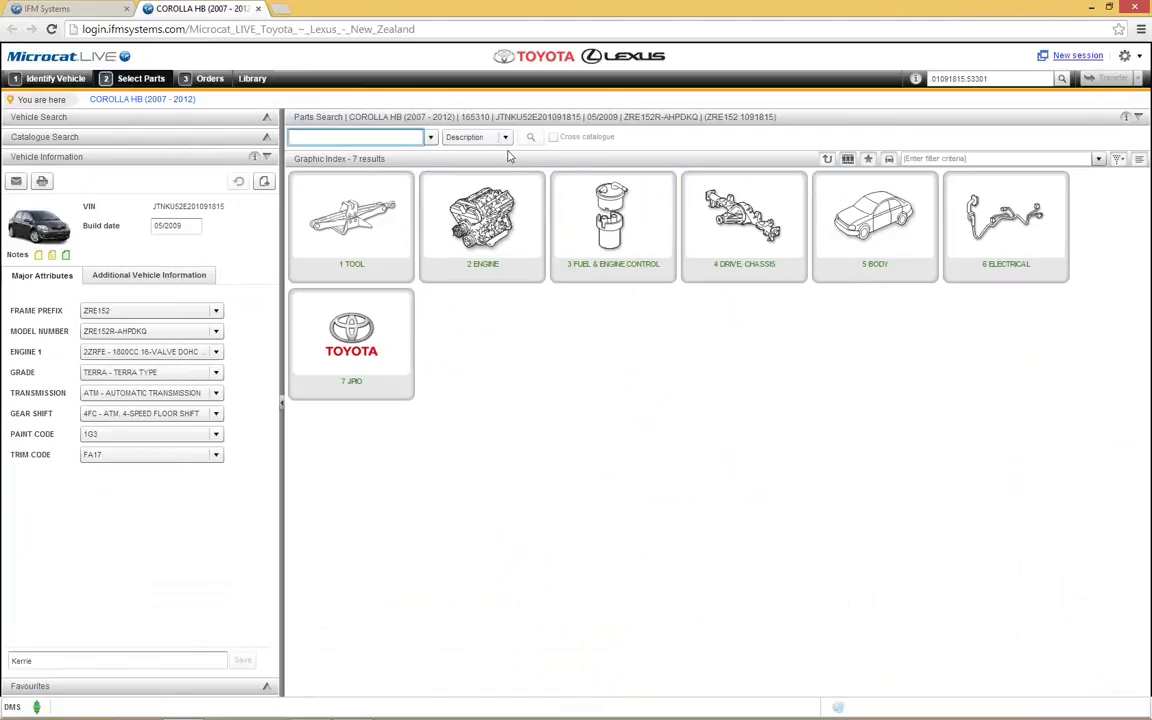
Step: Open 5 BODY > 53.02 Hood & Front Fender and order one hood sub-assembly 53301
click(881, 241)
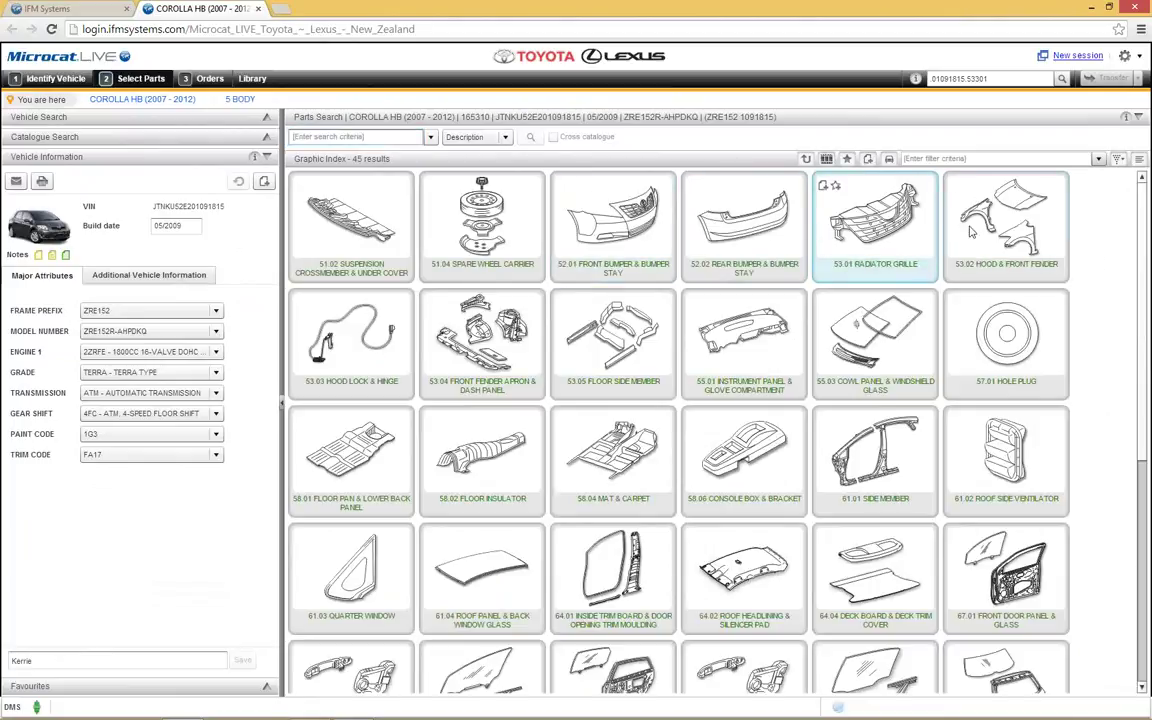
click(978, 226)
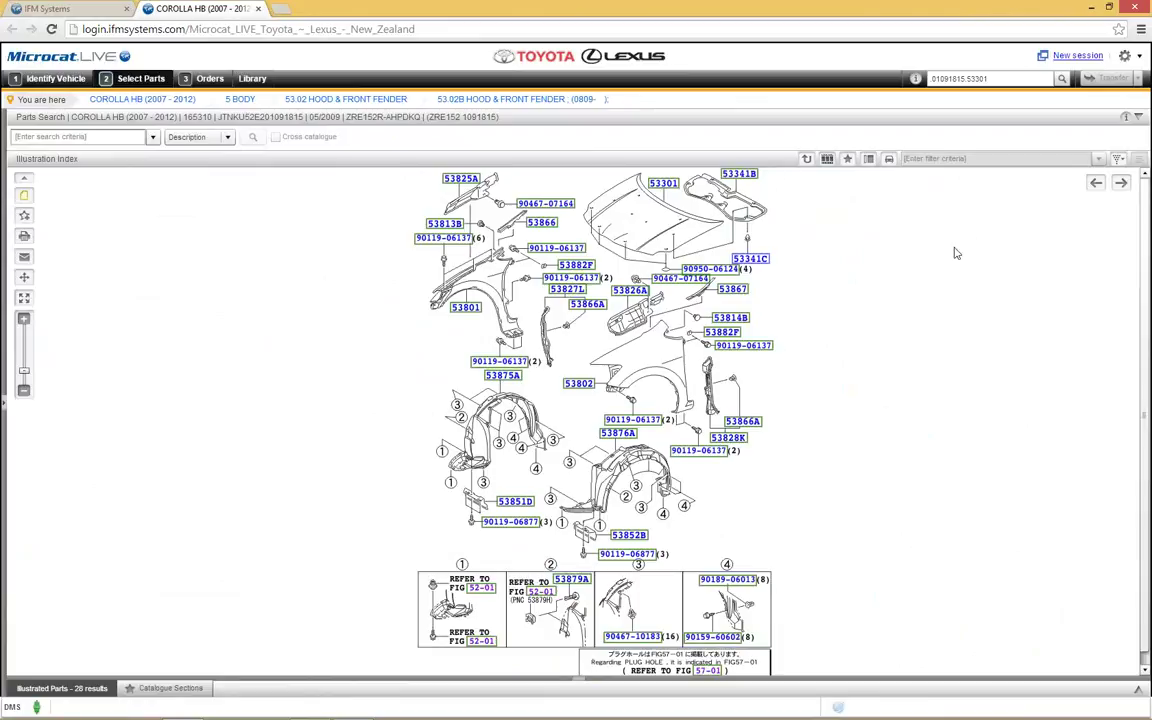
click(665, 184)
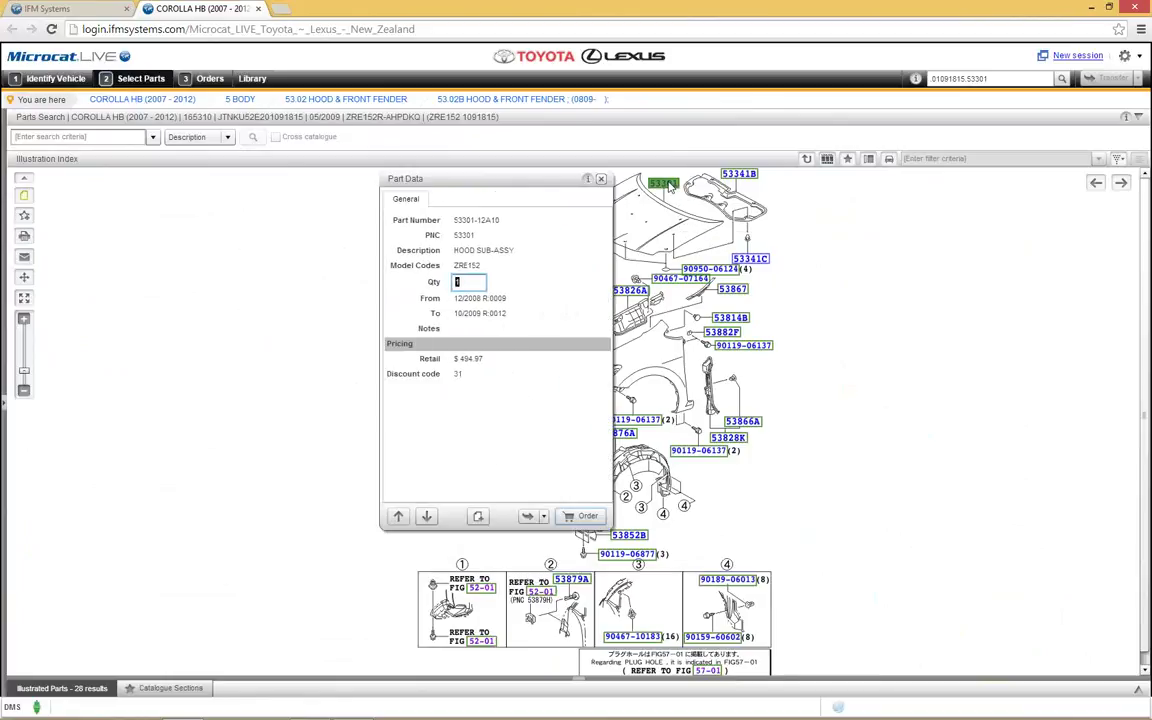
click(571, 517)
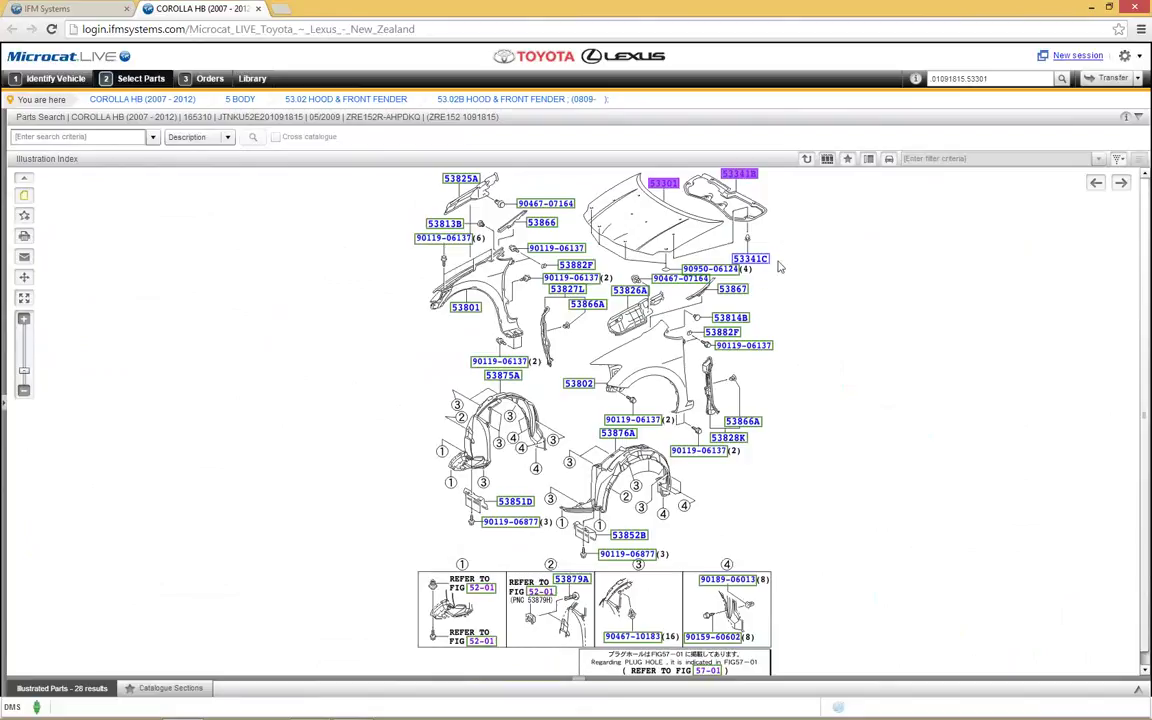
Step: Order one LH fender-to-cowl seal 53867 using its right-click Order 1 option
click(729, 289)
right_click(728, 290)
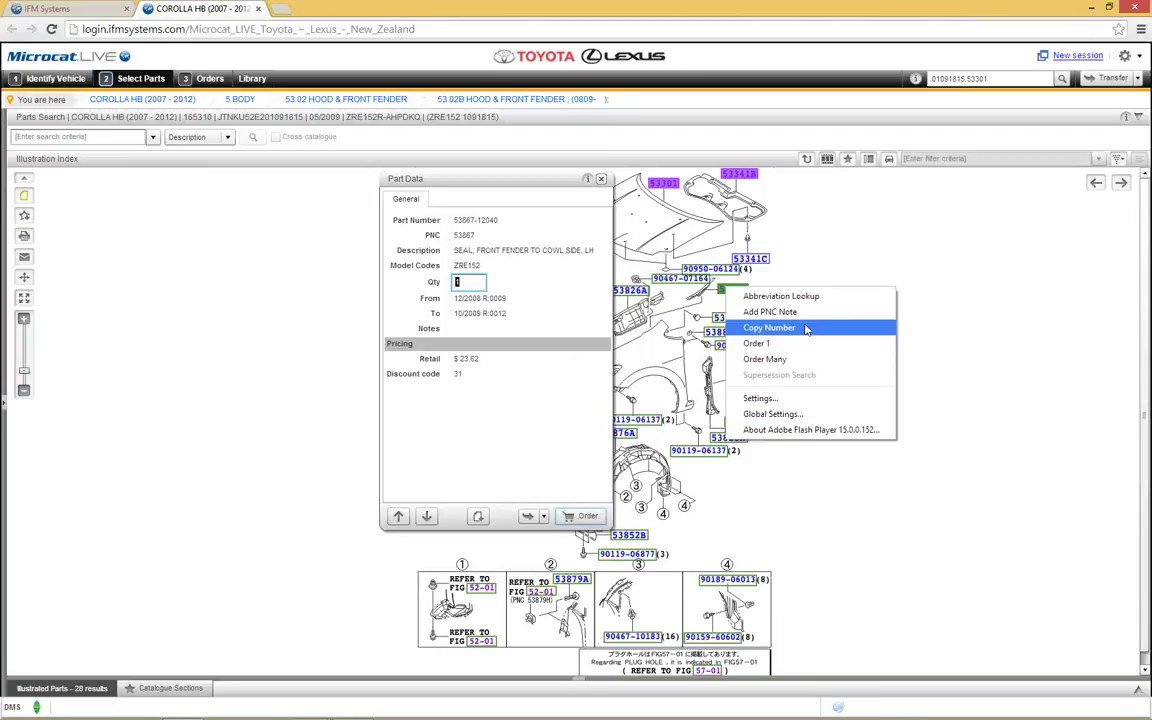
click(801, 344)
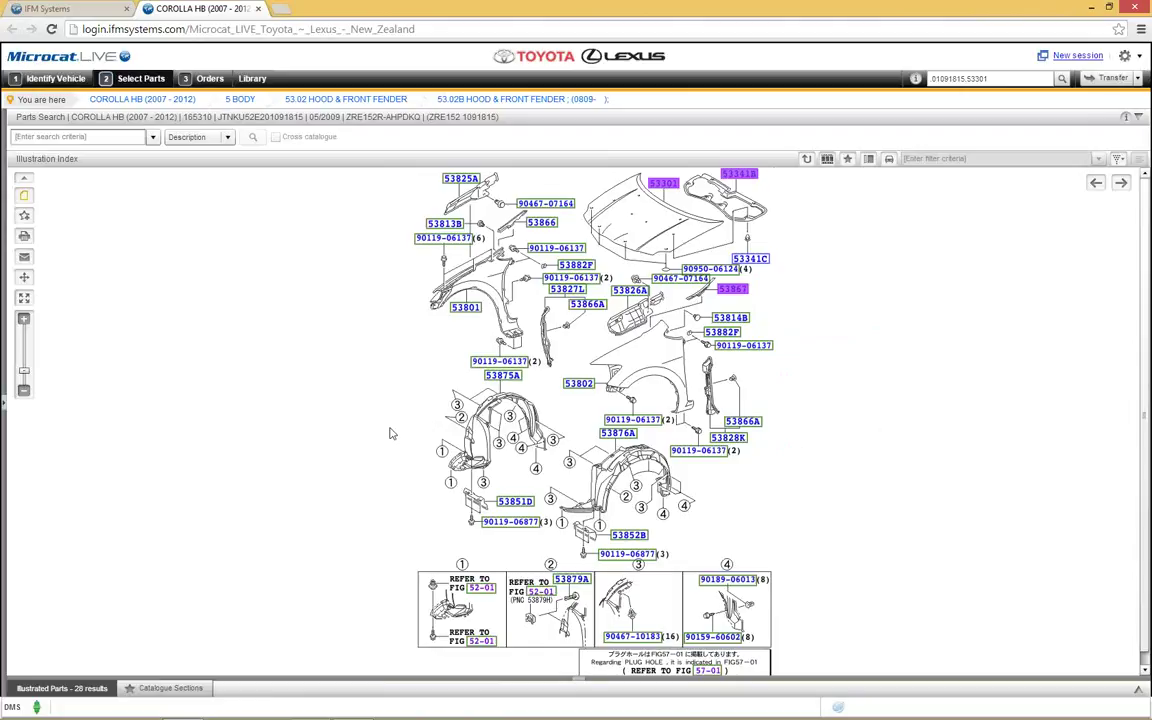
Step: Box-select both wheel liners with their fasteners and order every part in the box
scroll(404, 445, down, 1)
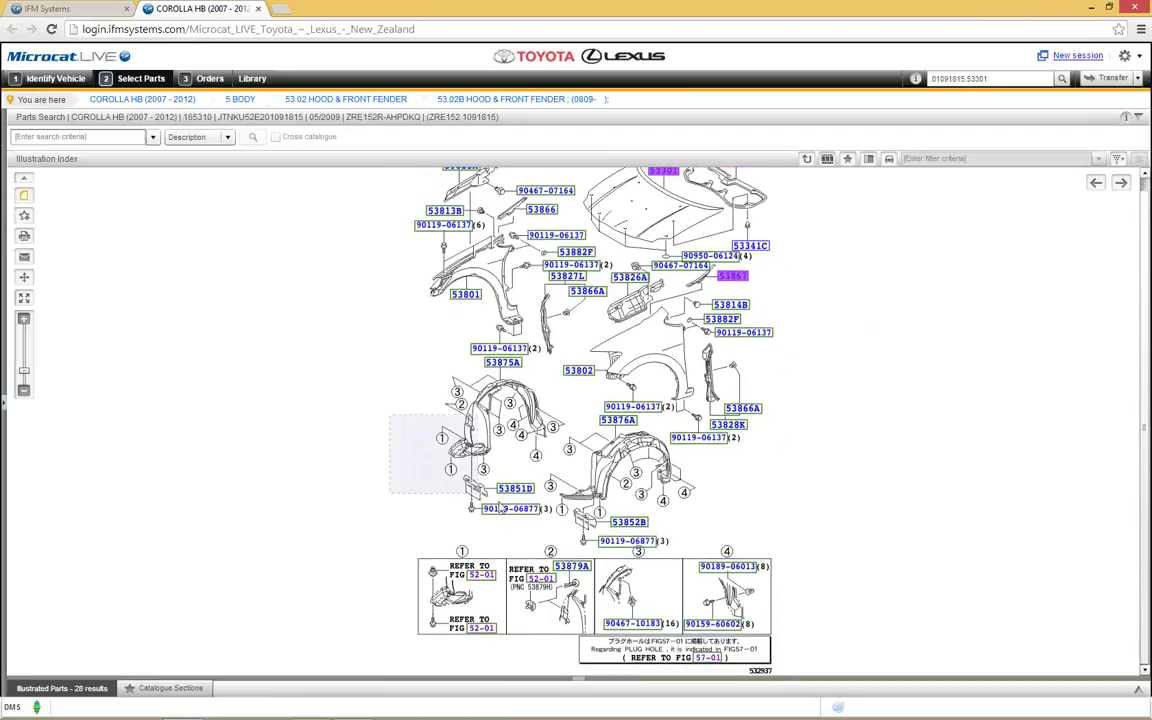
drag(562, 530, 714, 550)
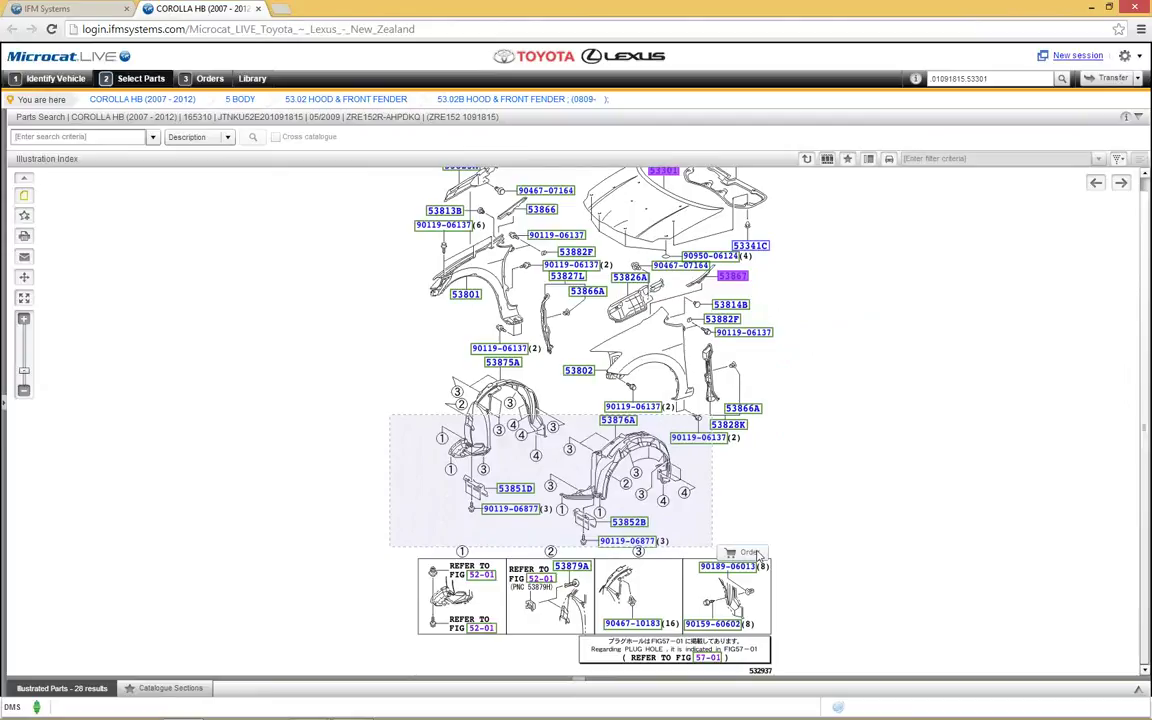
click(752, 553)
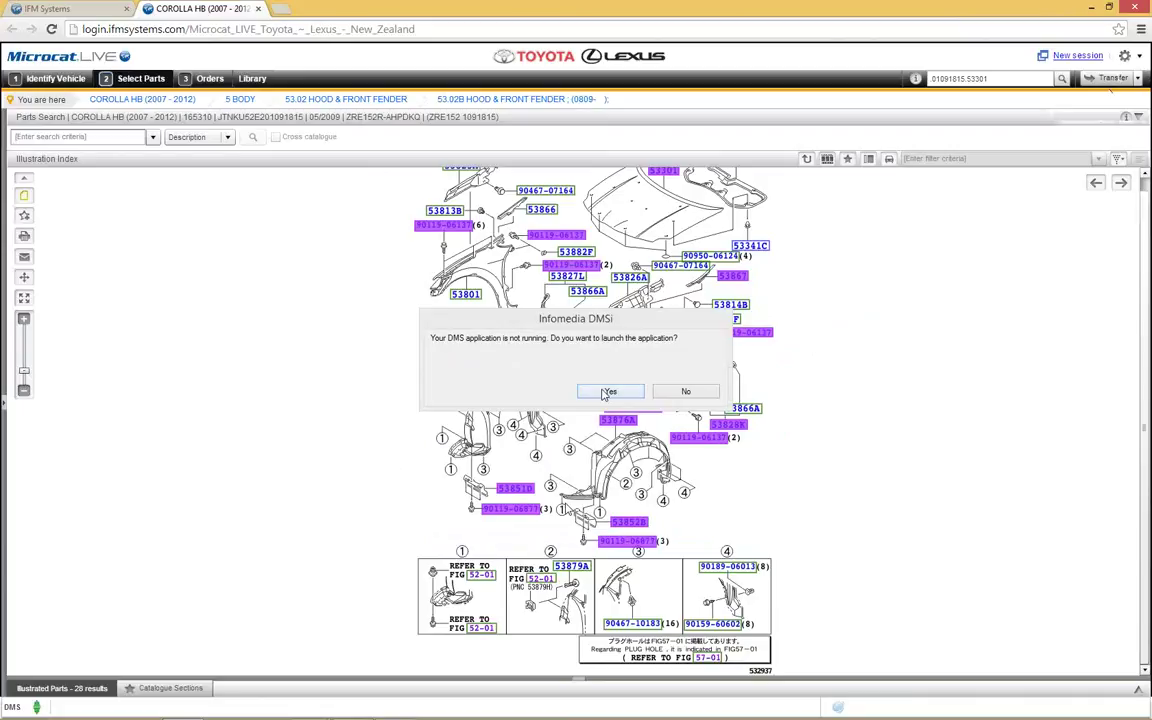
Step: Launch the DMS application, then close the received DMS SIMULATION workbook without saving
click(606, 391)
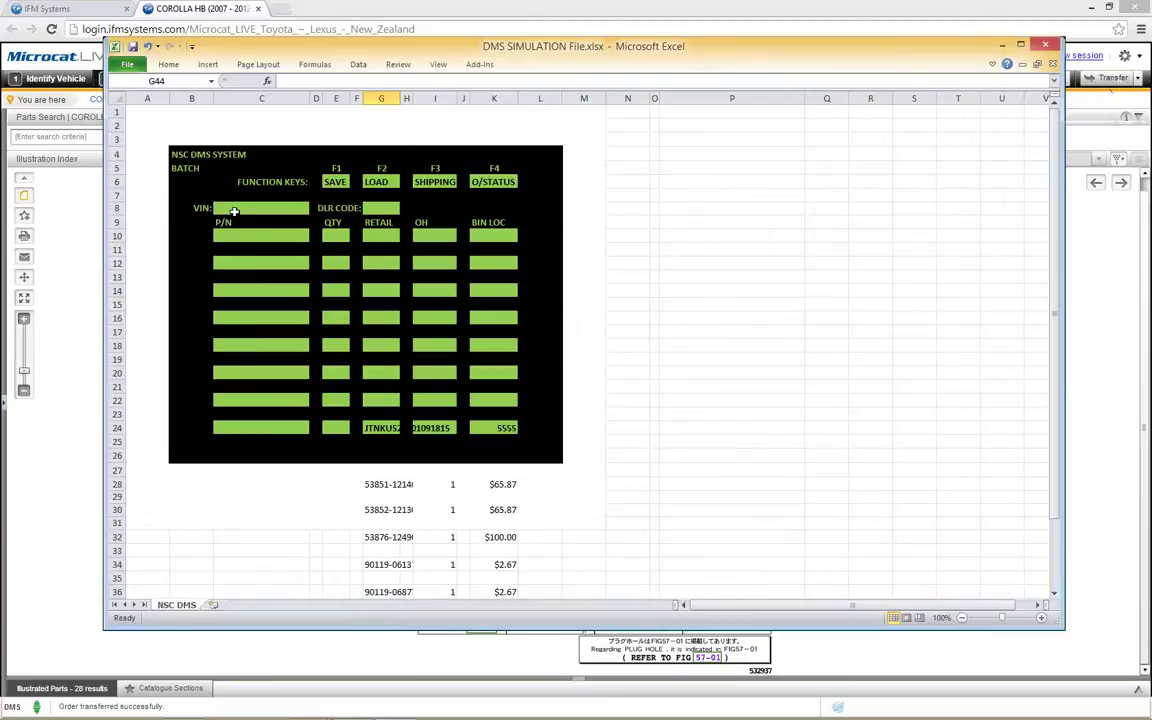
click(1045, 50)
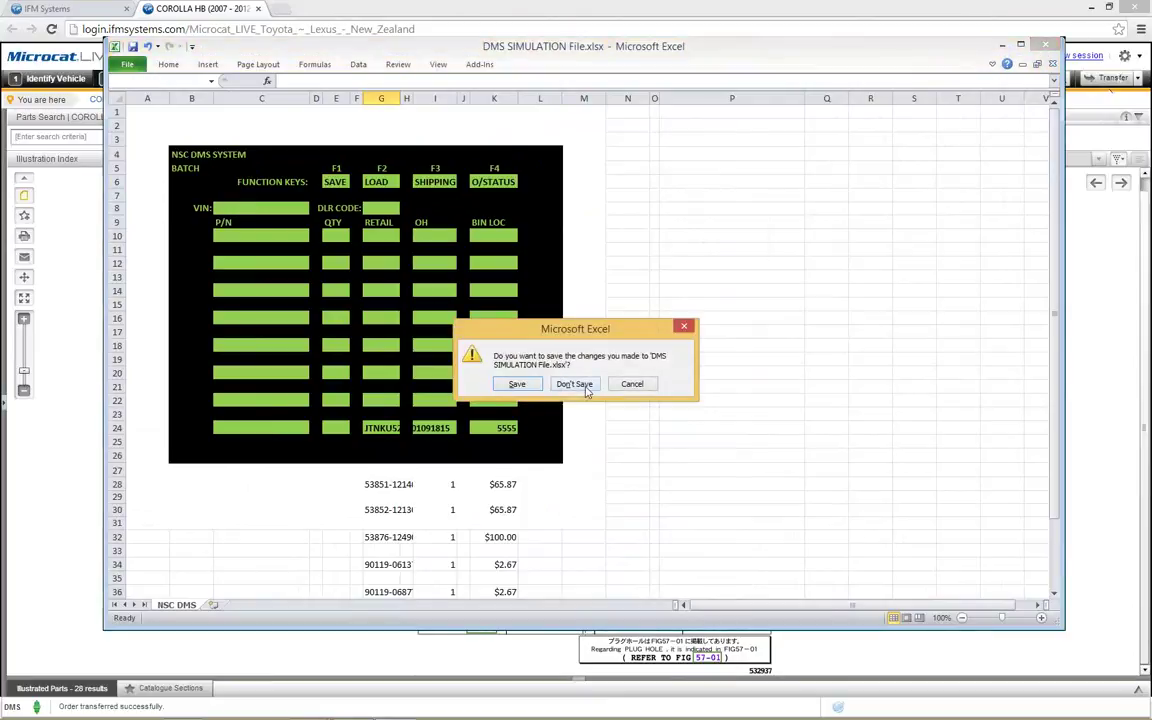
click(575, 384)
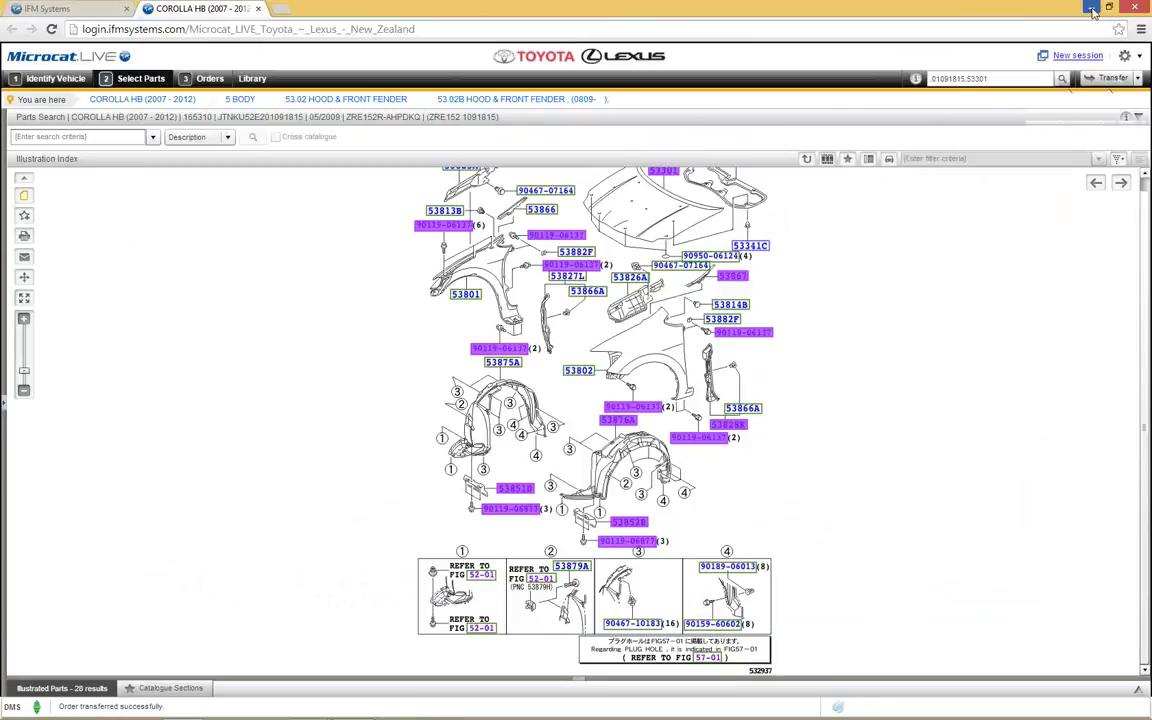
Step: Reopen a blank DMS SIMULATION workbook from the desktop, minimize it, and return to Microcat
click(1091, 7)
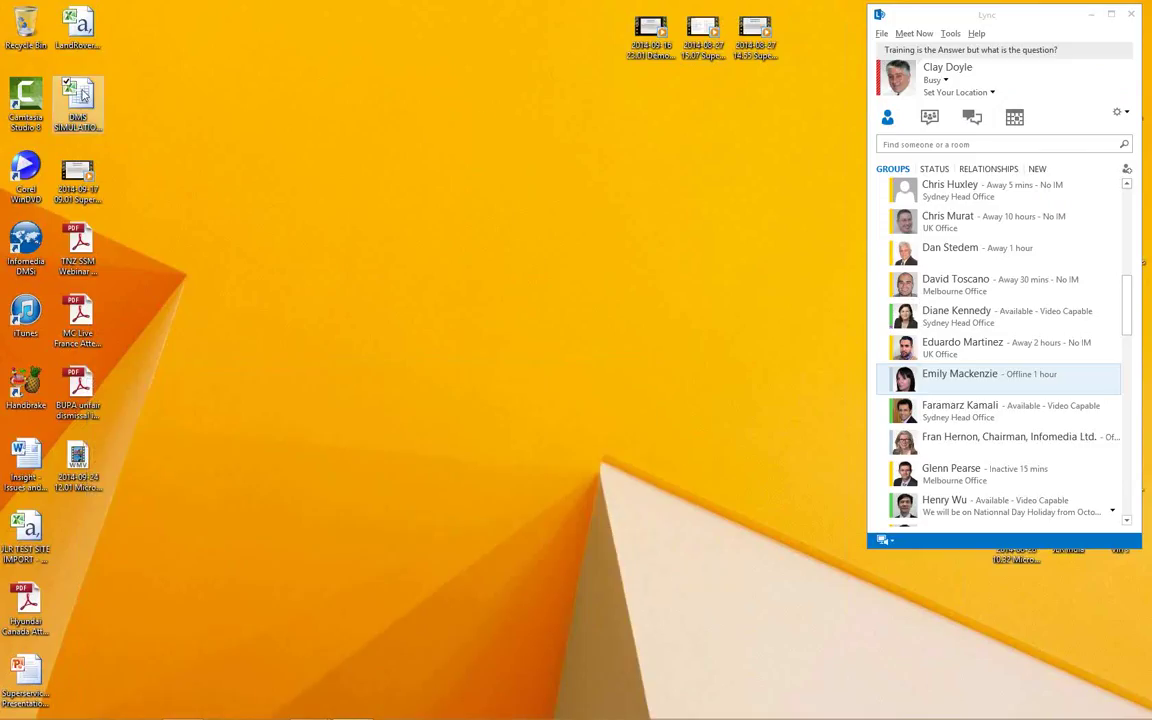
double_click(84, 95)
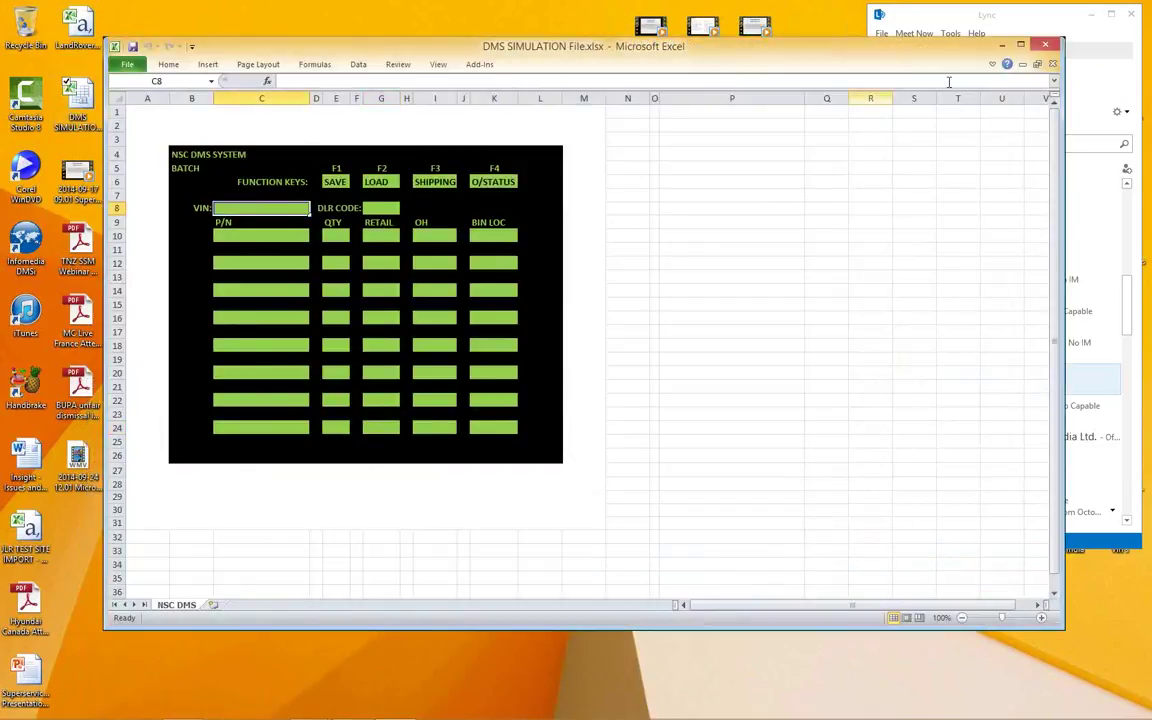
click(1001, 45)
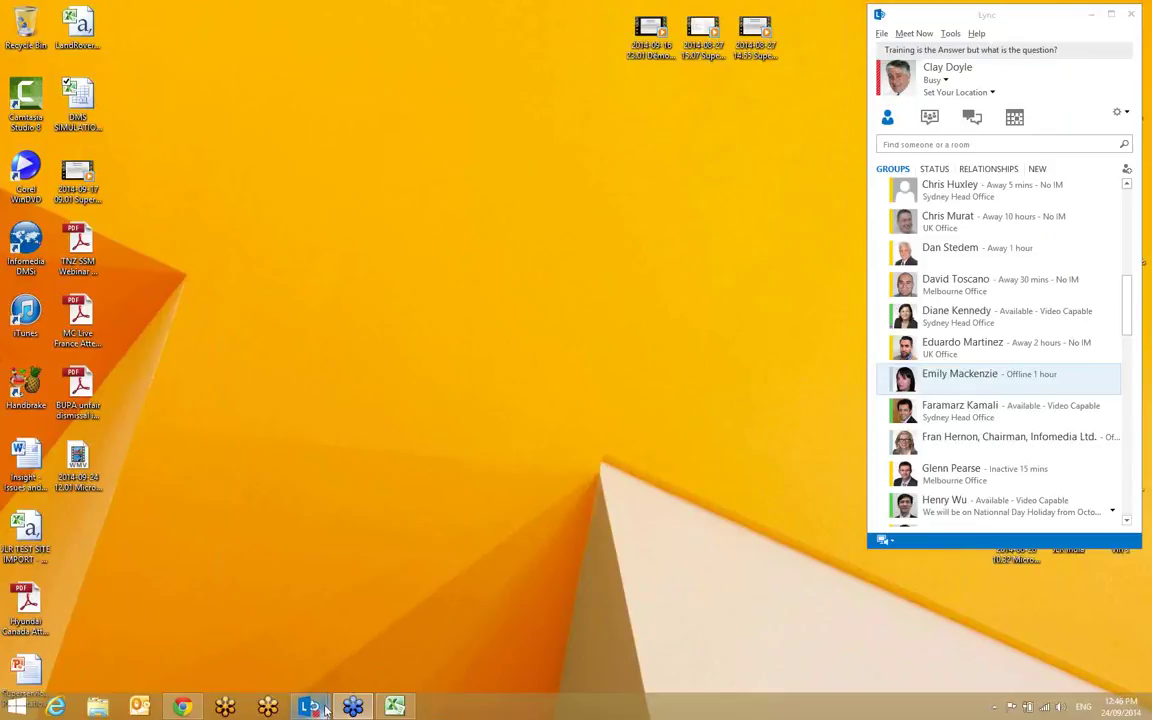
click(184, 708)
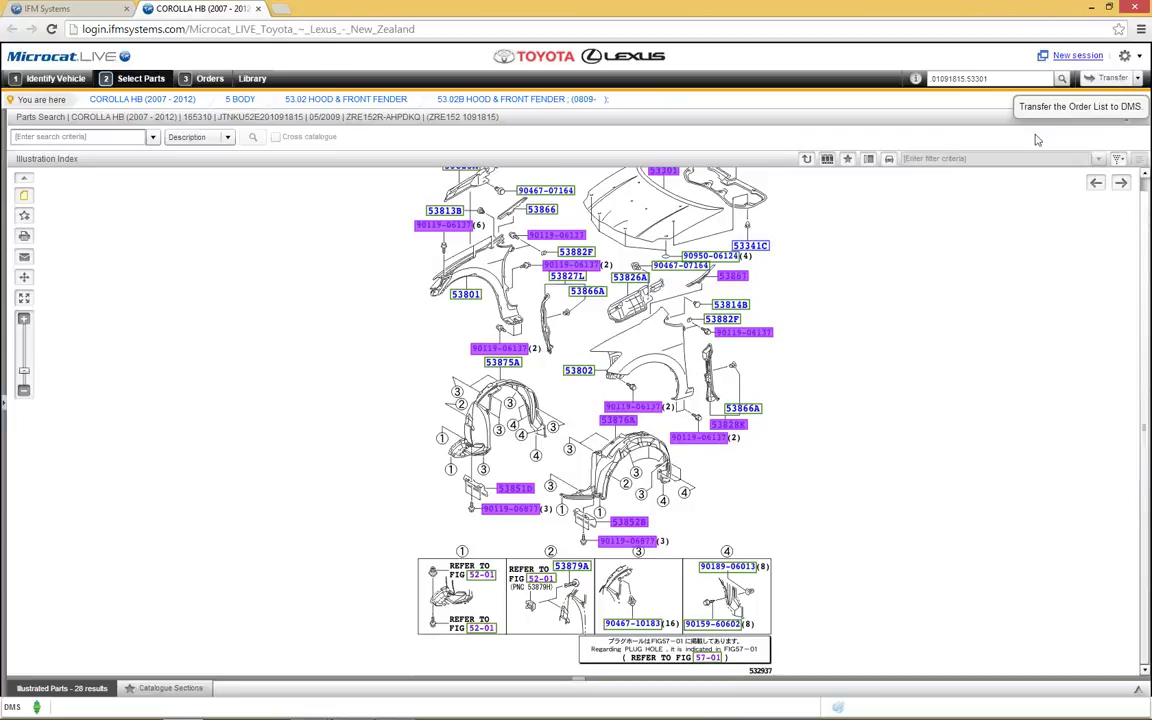
Step: Check and close the details for seal part 53867 on the 53.02B diagram
click(731, 279)
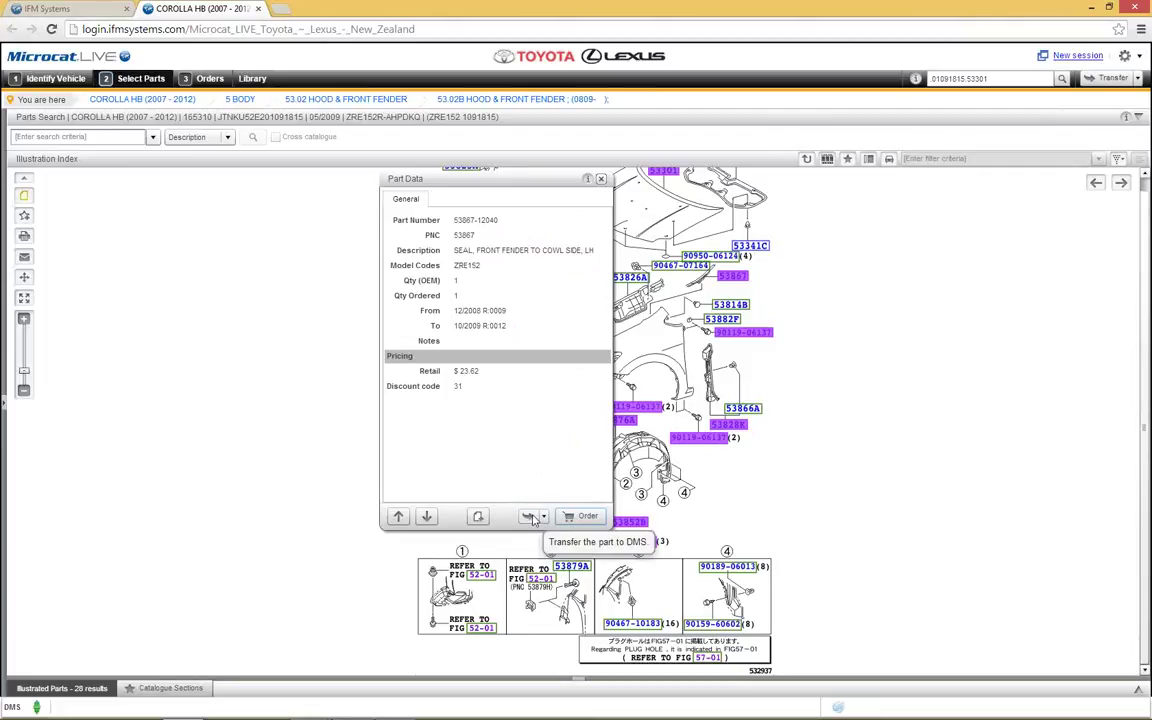
click(869, 455)
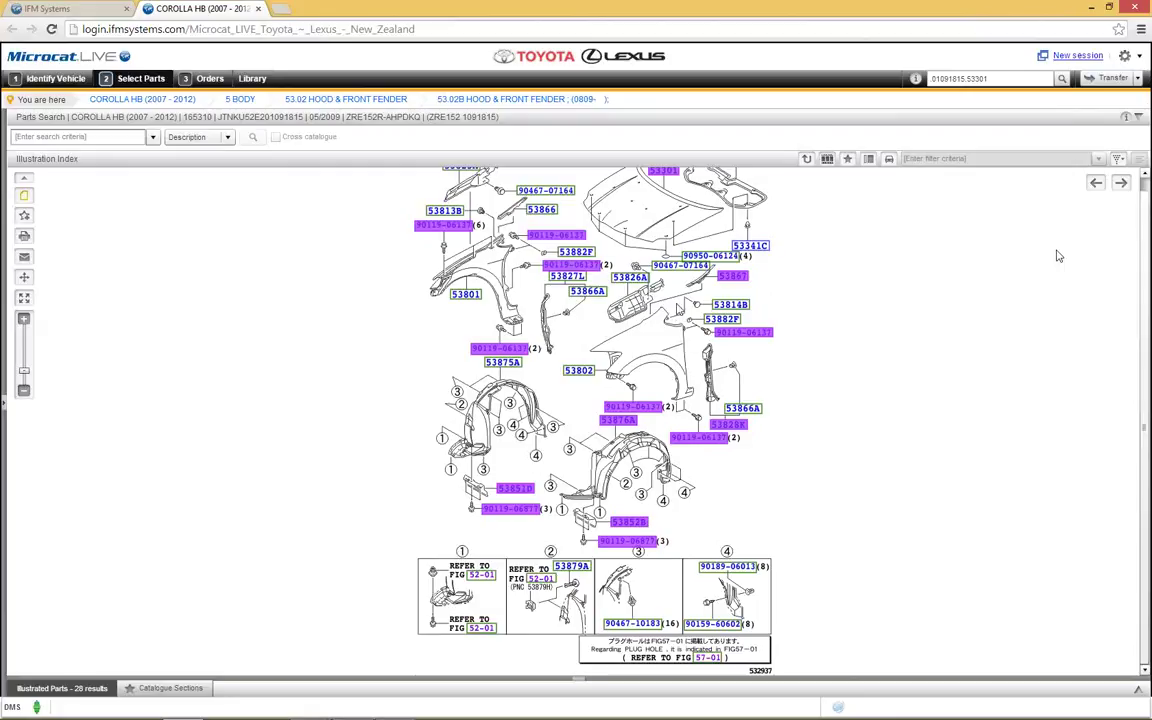
right_click(757, 255)
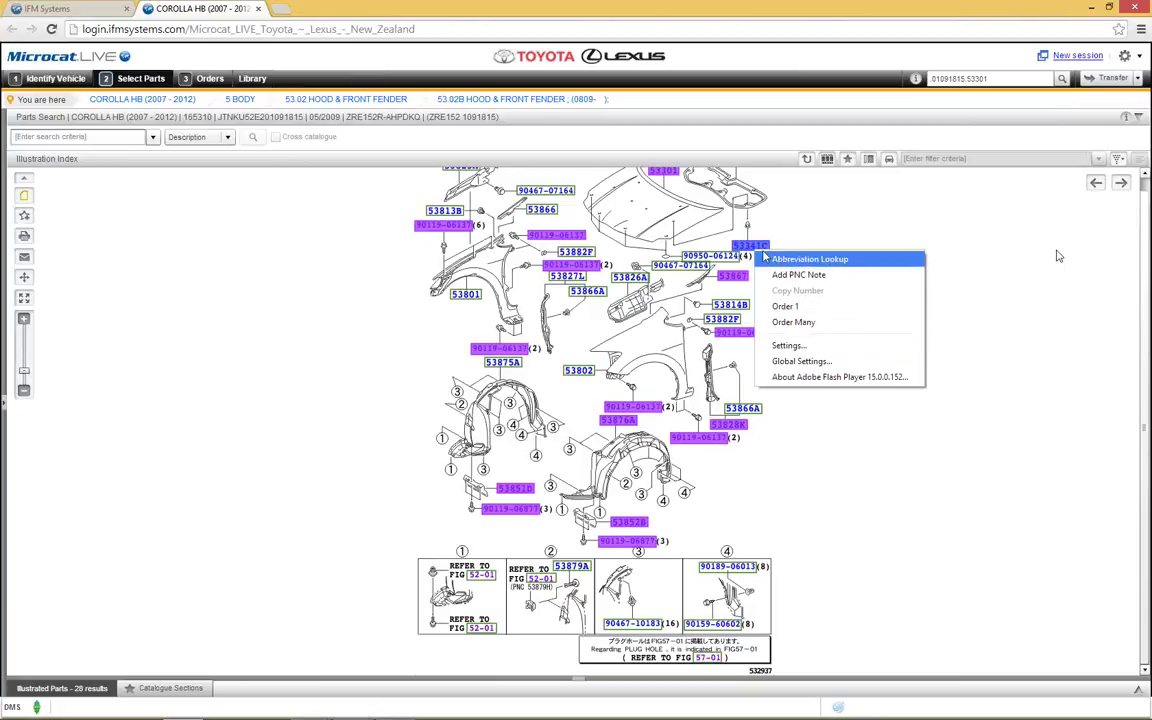
click(732, 305)
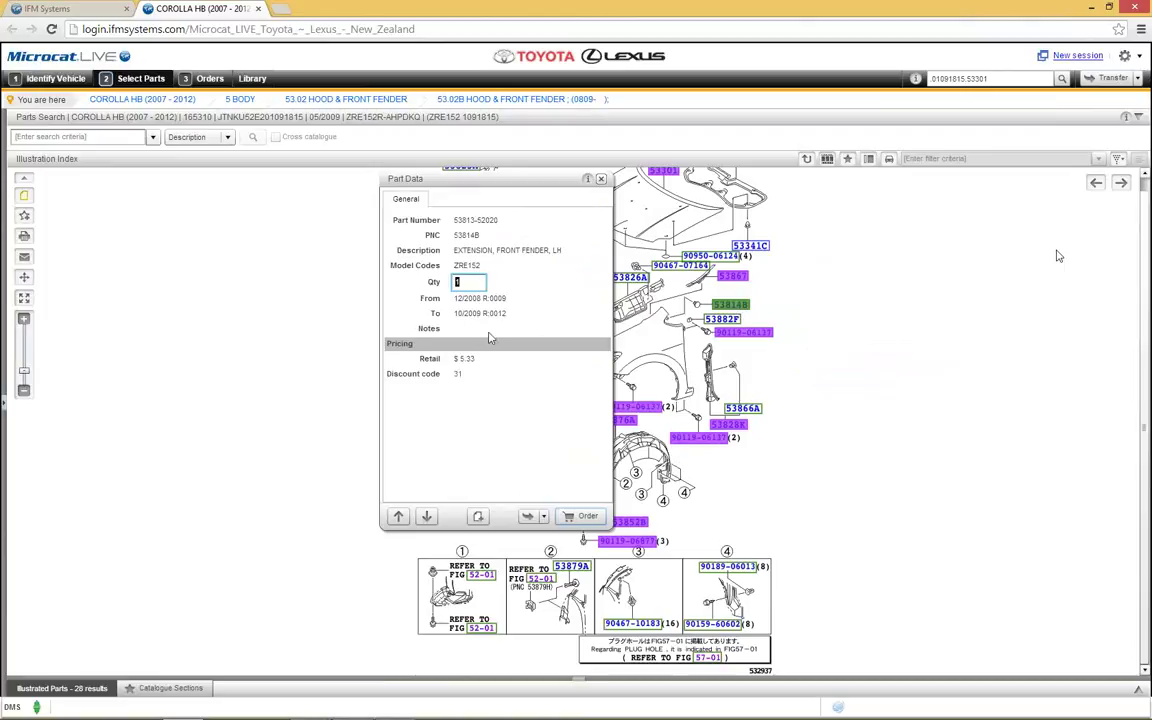
click(840, 306)
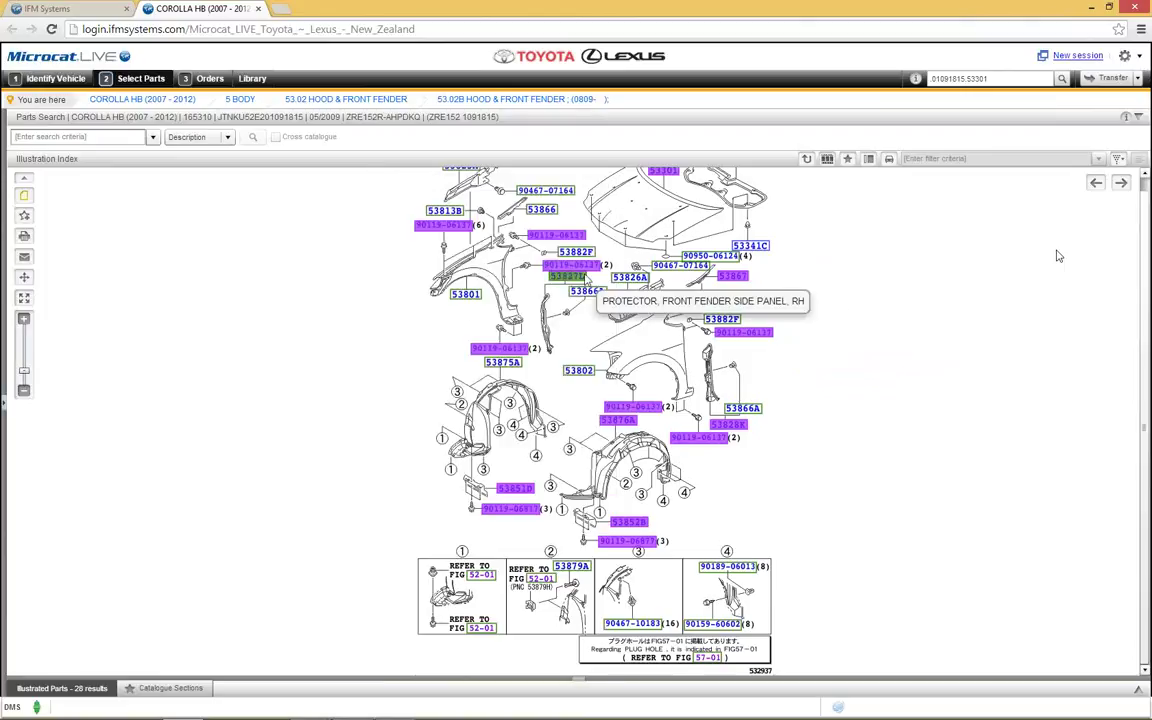
mouse_move(755, 252)
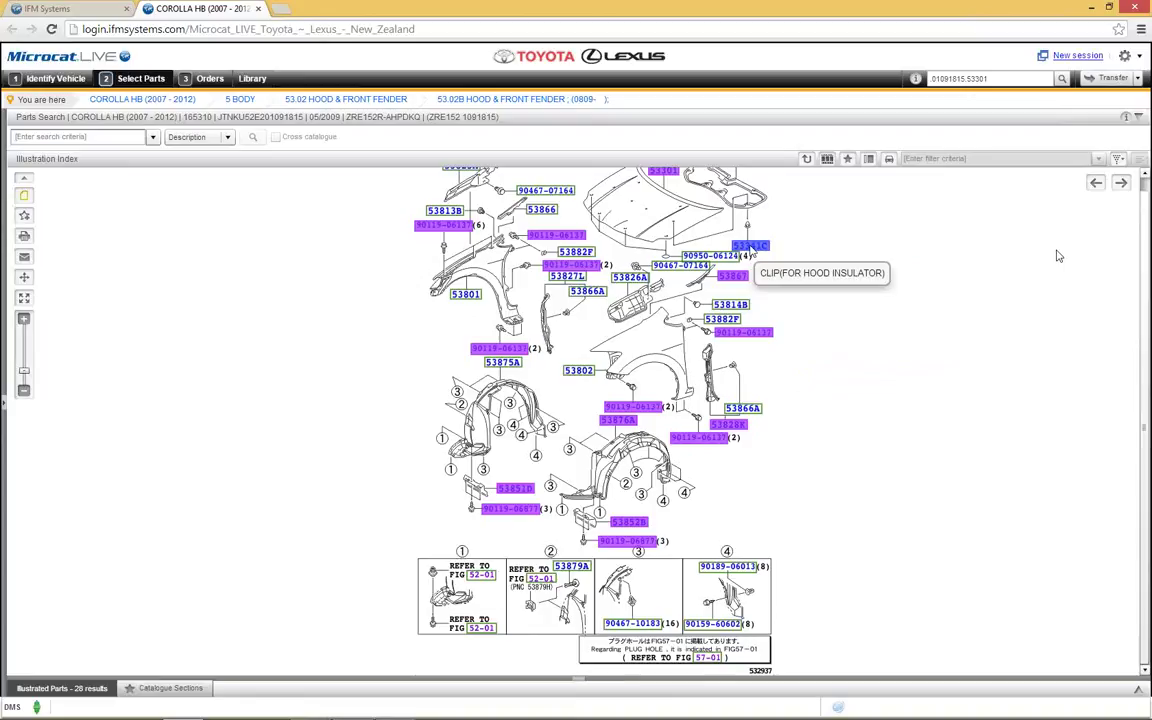
click(750, 245)
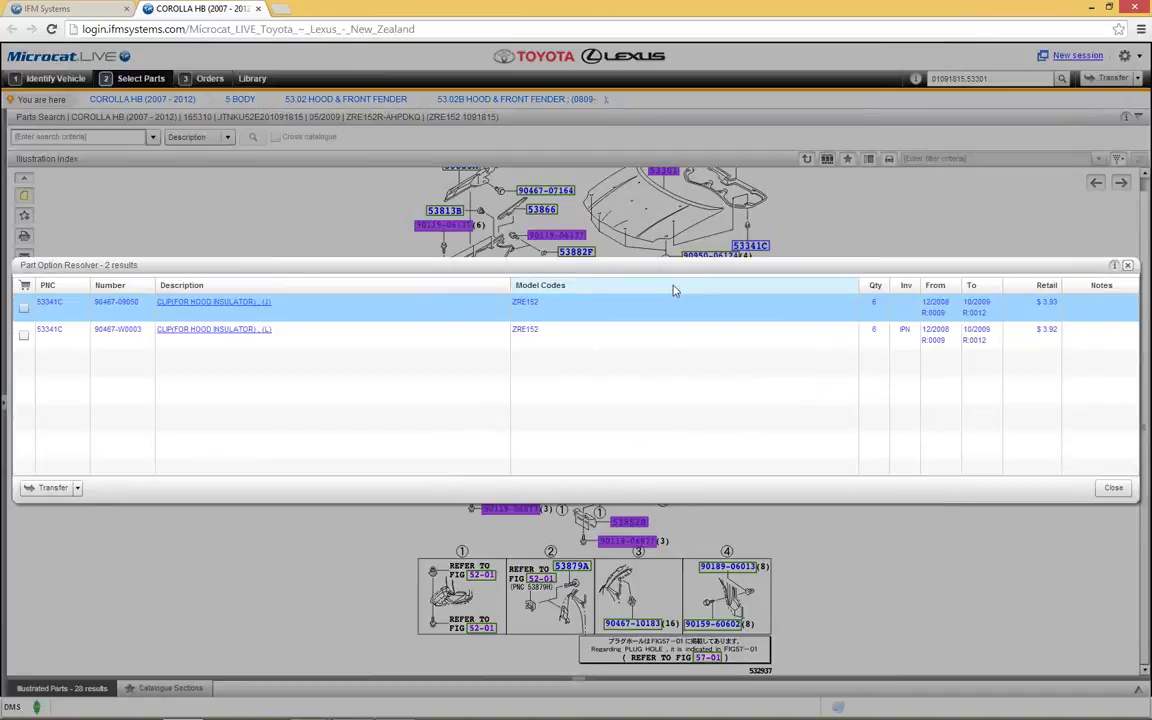
mouse_move(906, 331)
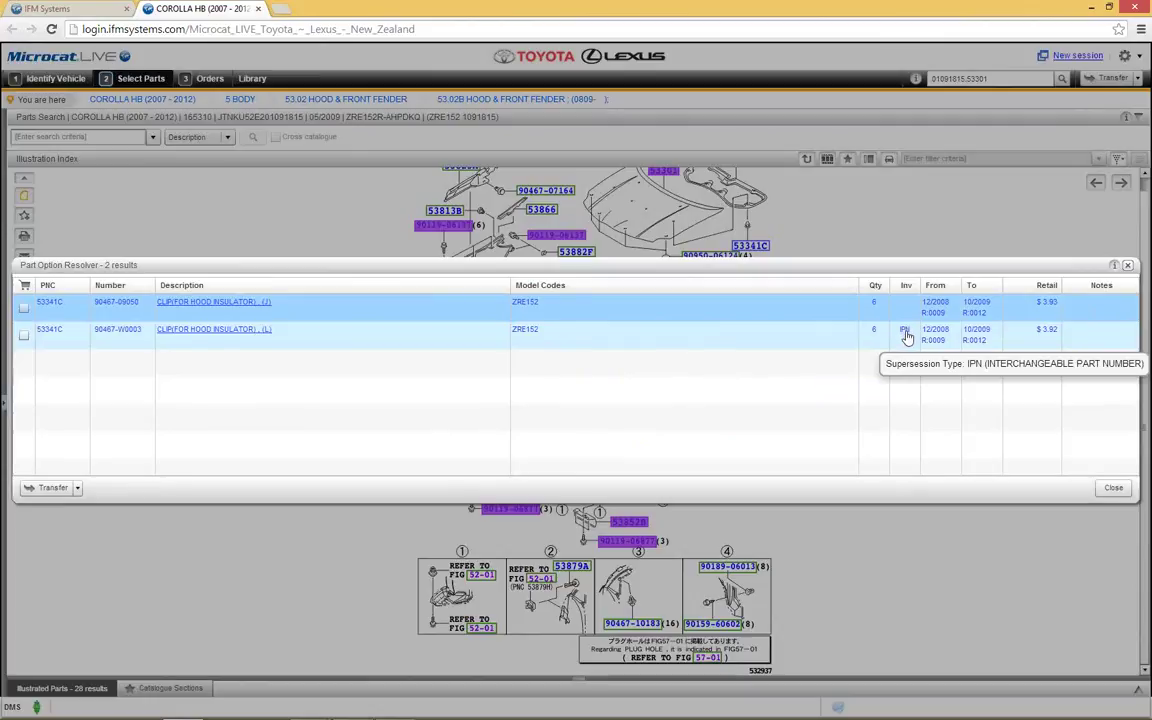
click(906, 331)
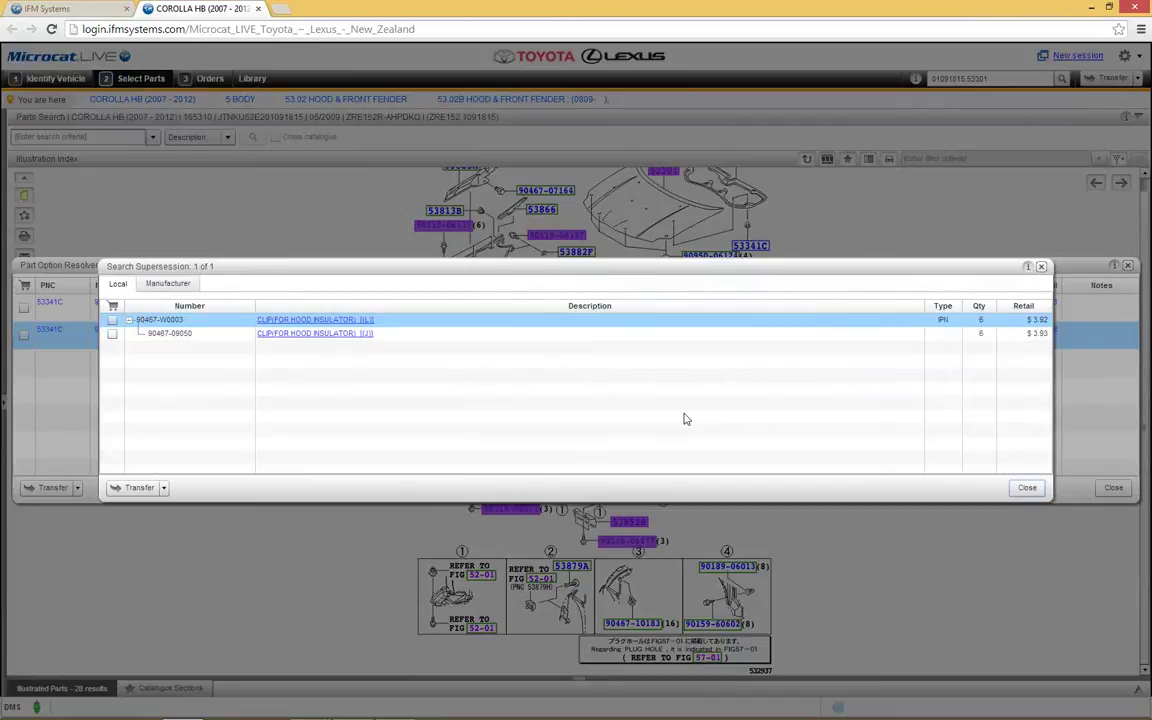
click(1041, 268)
click(1016, 268)
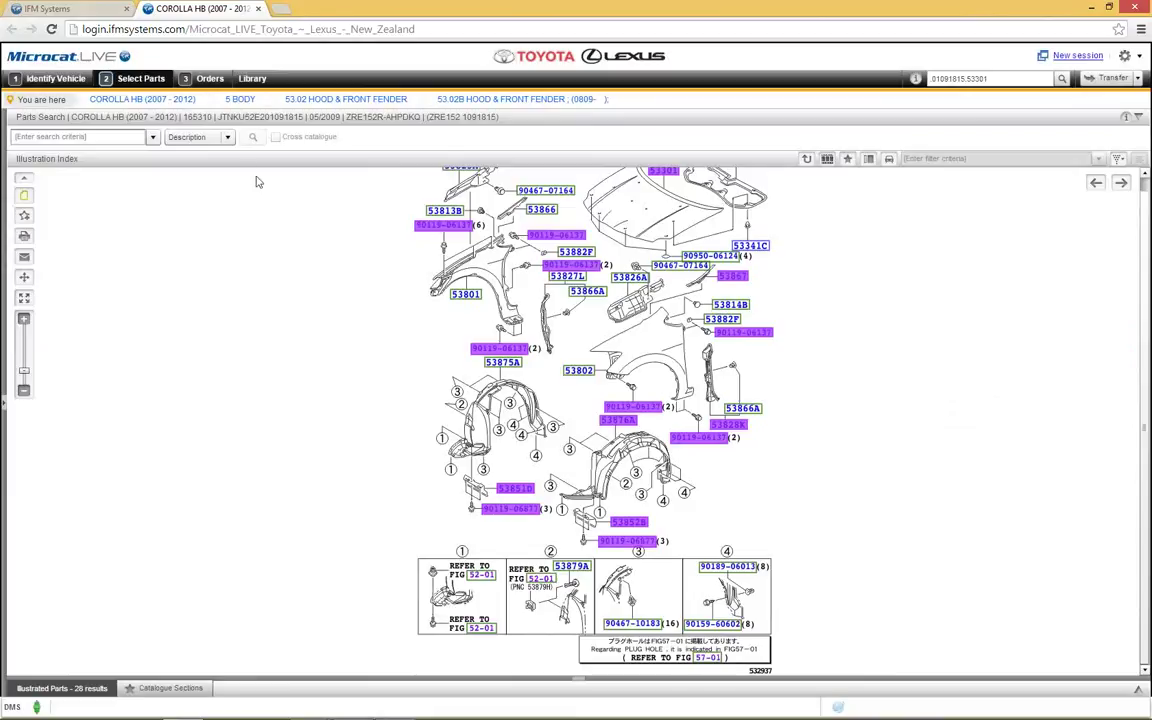
click(228, 139)
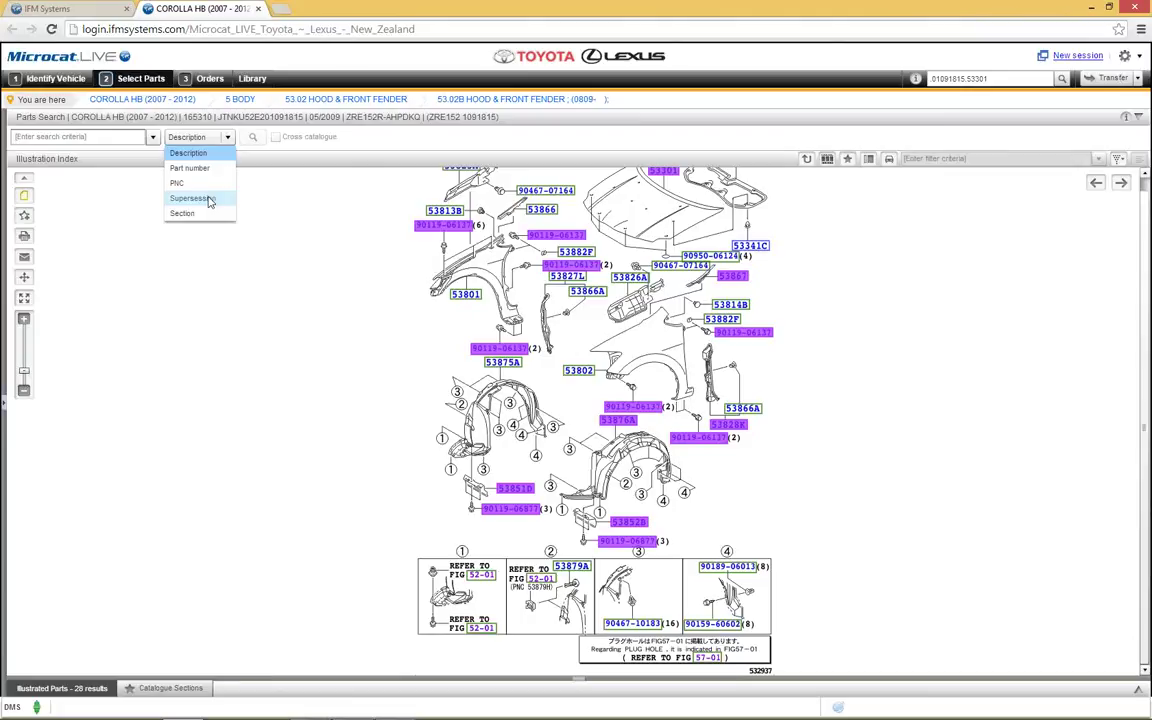
click(305, 226)
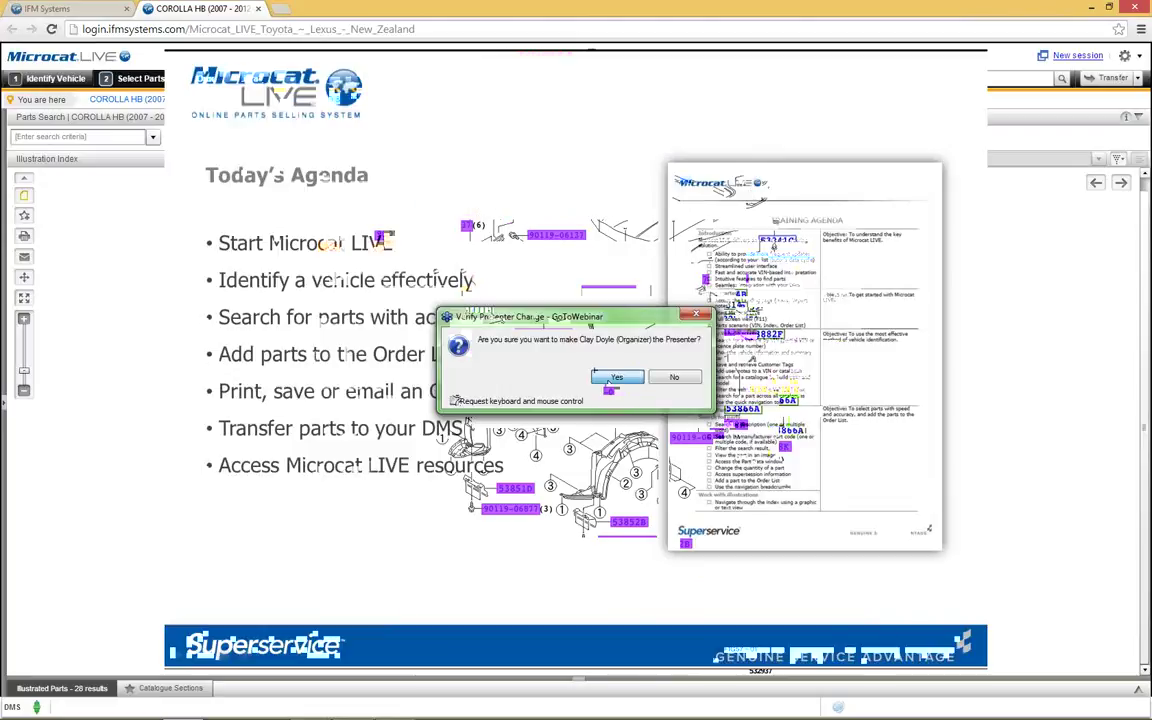
click(607, 376)
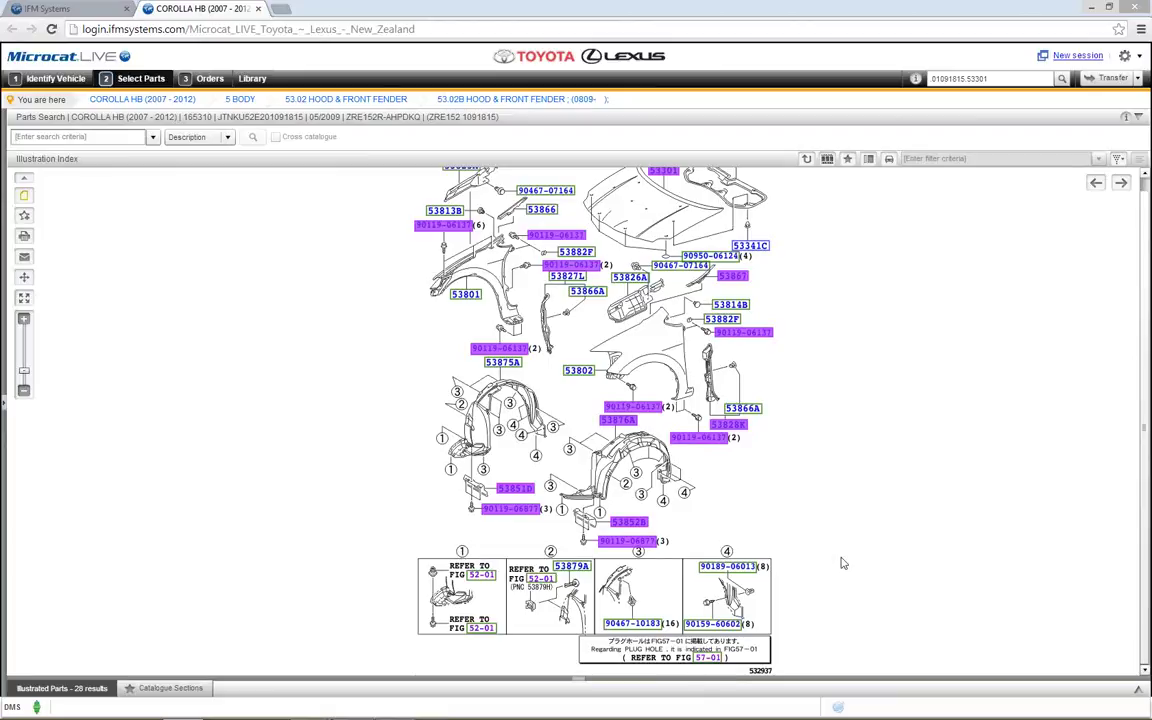
Step: Delete the BOLT line from the parts order, leaving eight parts totalling $1,118.09
click(208, 79)
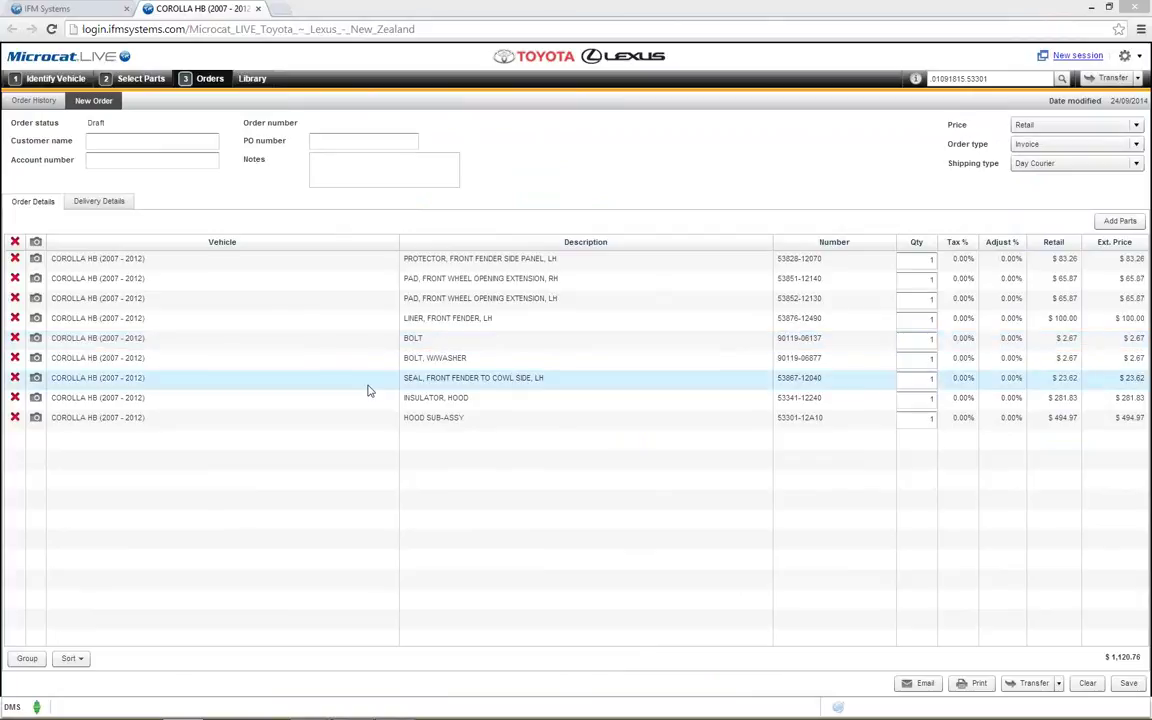
click(15, 339)
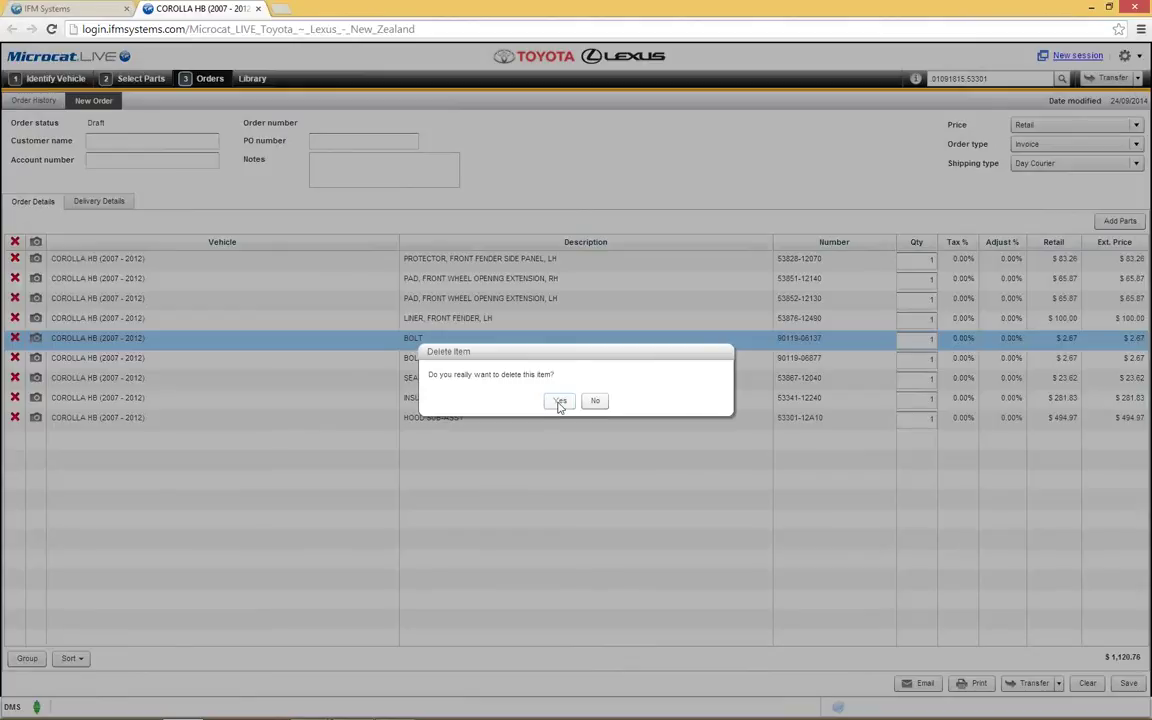
click(560, 401)
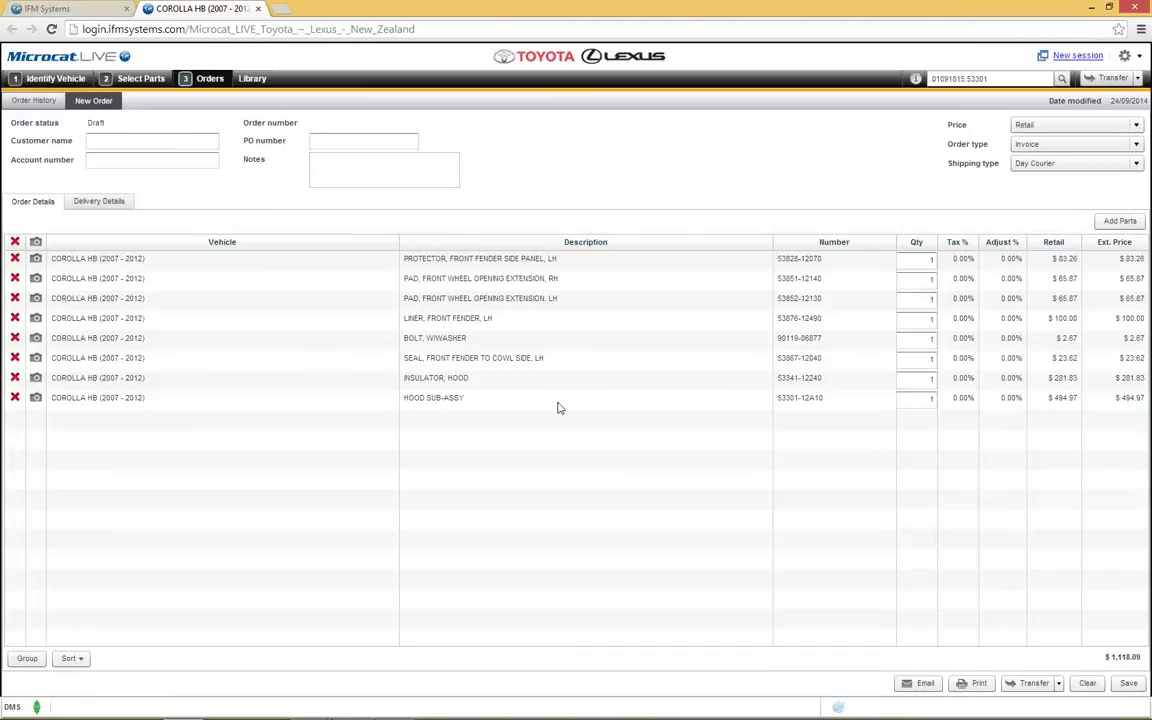
Step: Set the side panel protector quantity to 5 and move HOOD SUB-ASSY to the top
click(933, 259)
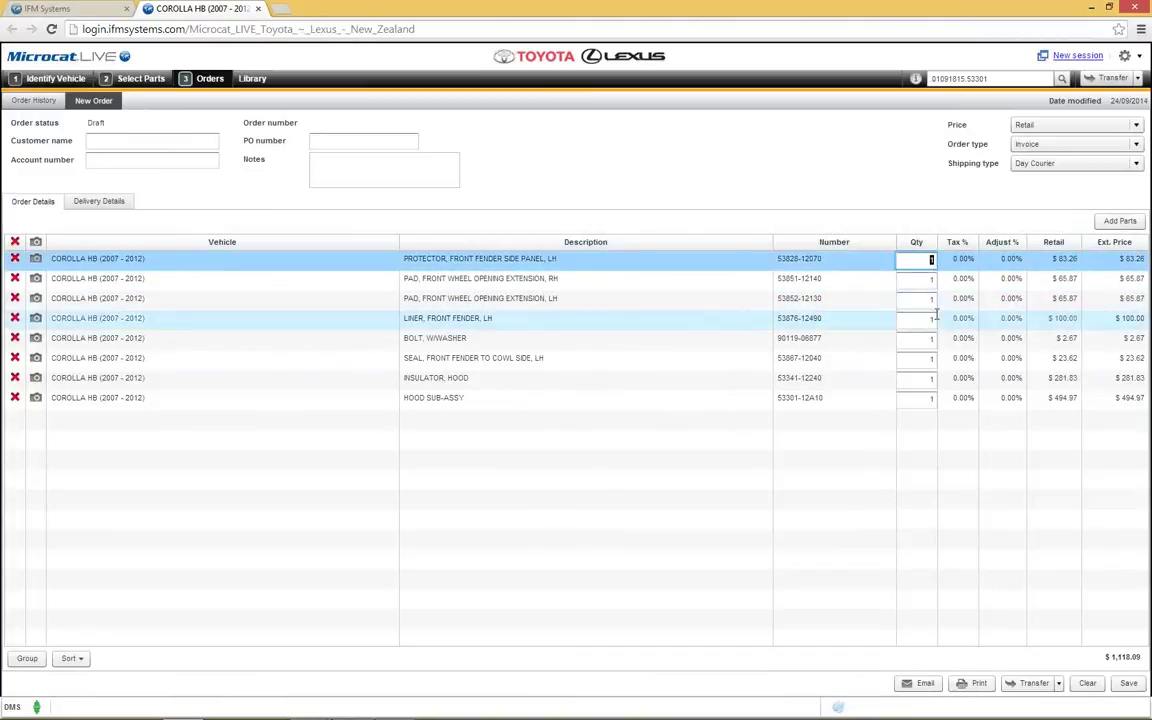
text(5)
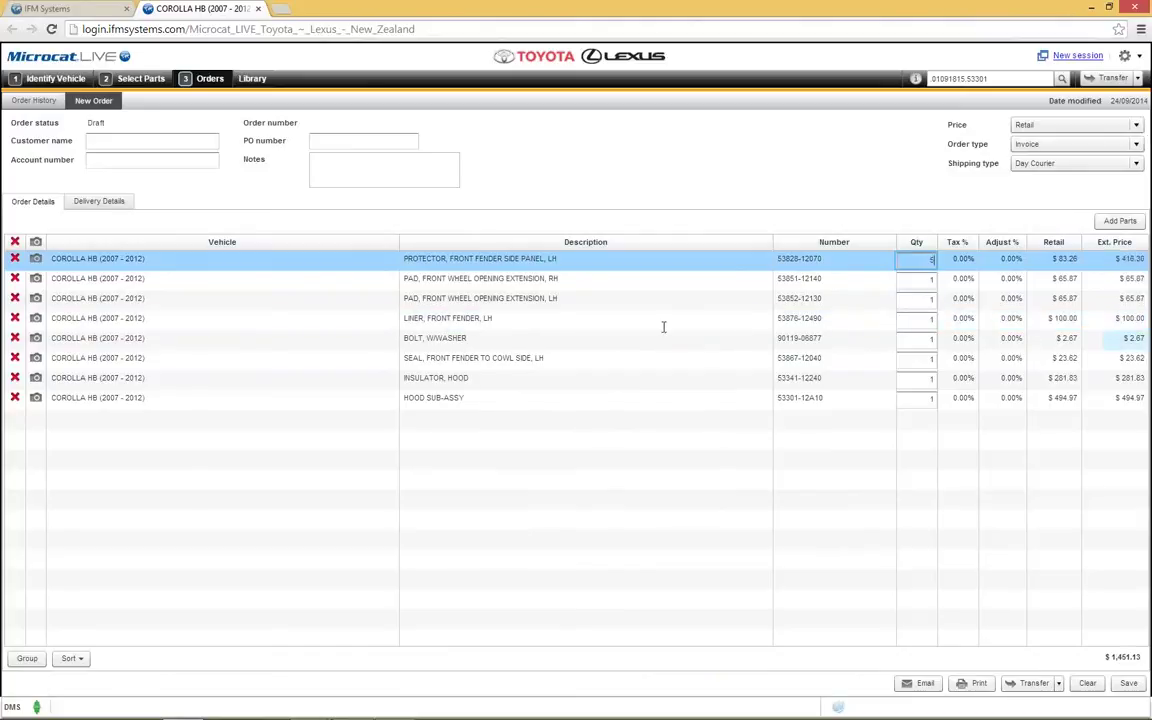
click(461, 399)
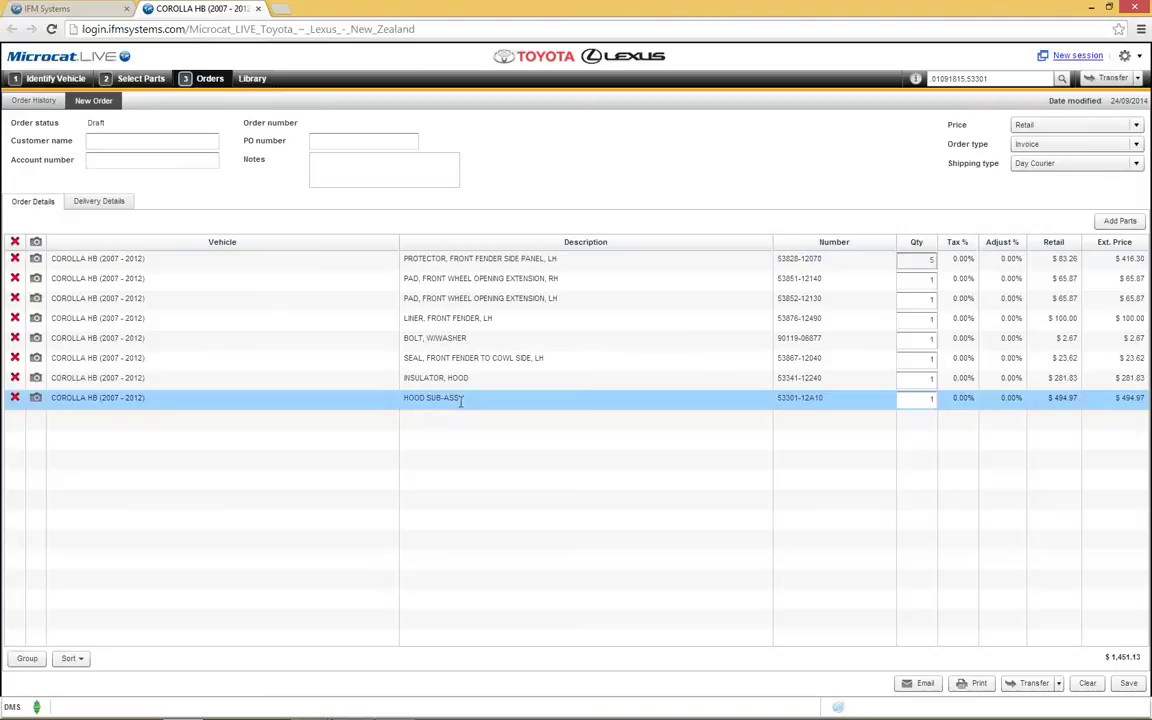
drag(461, 399, 462, 261)
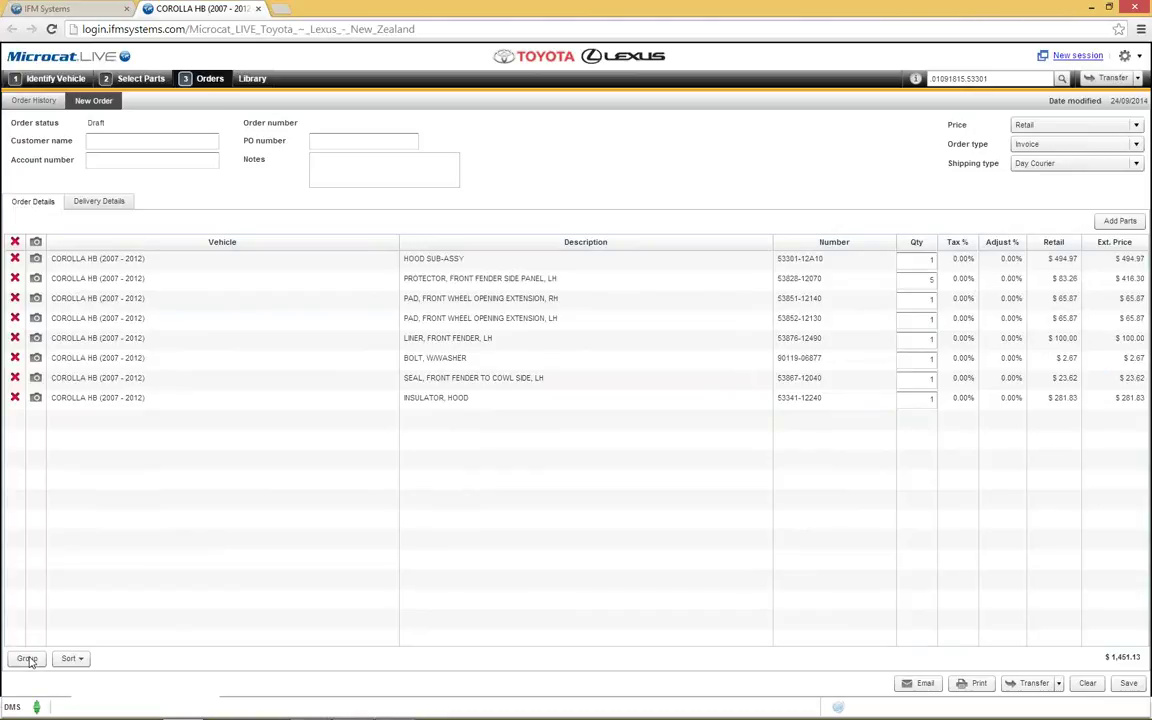
click(27, 659)
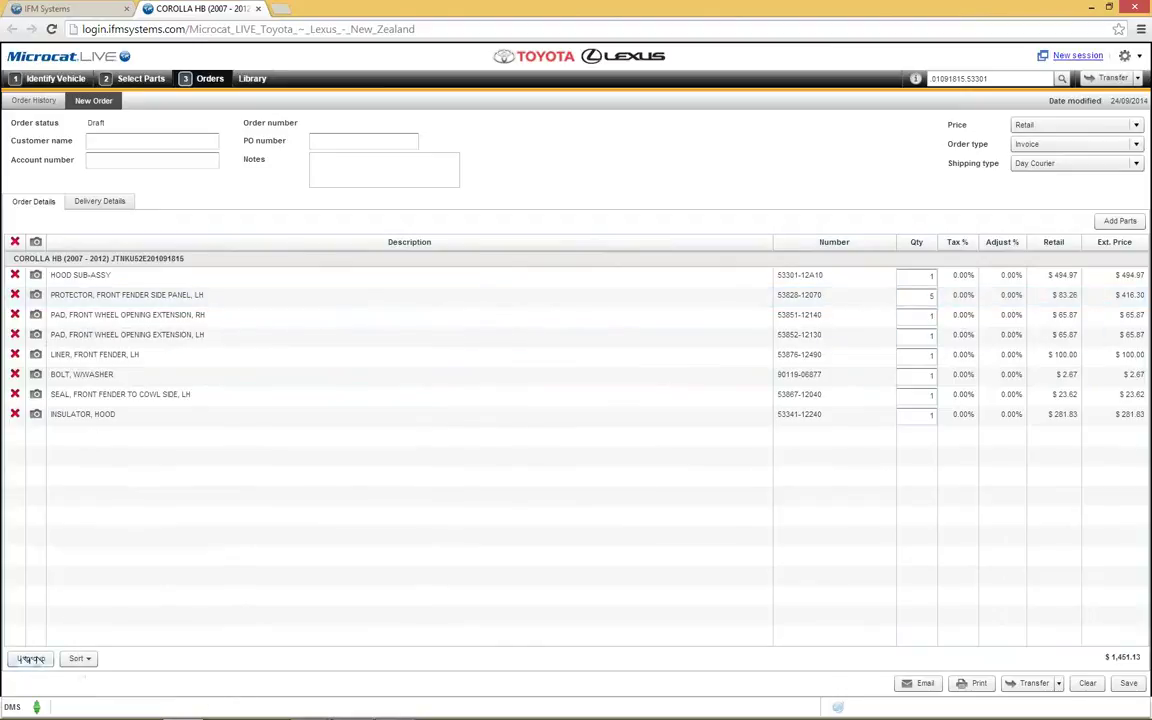
click(31, 660)
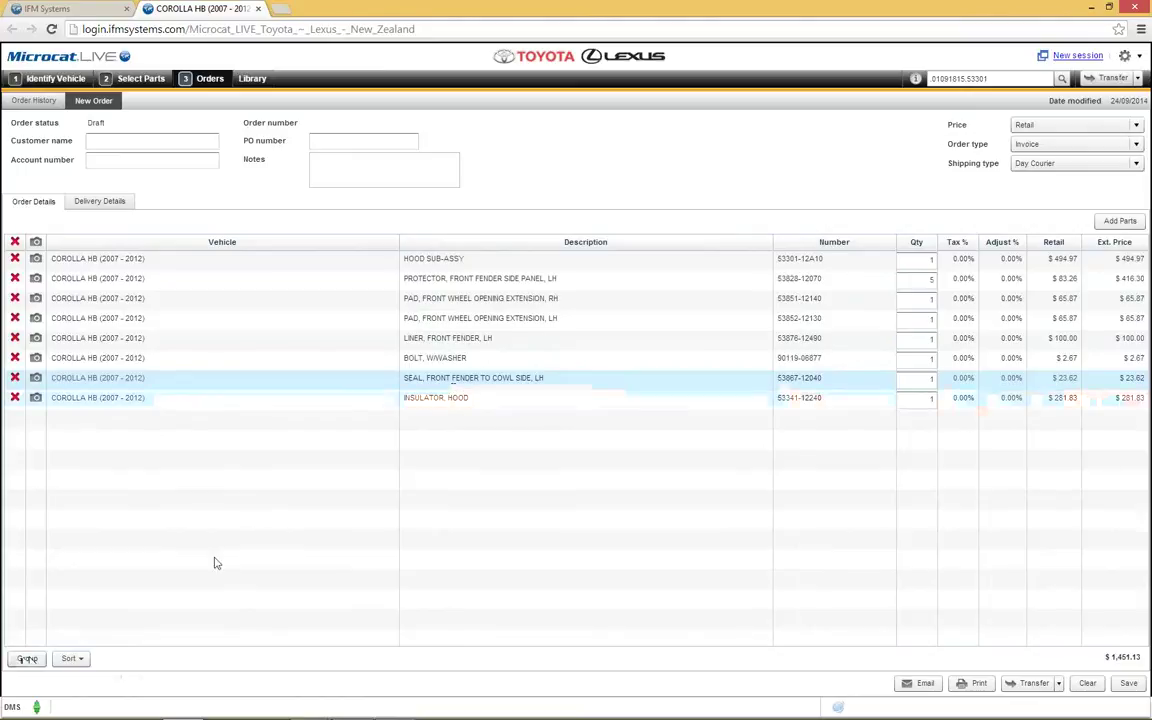
click(72, 659)
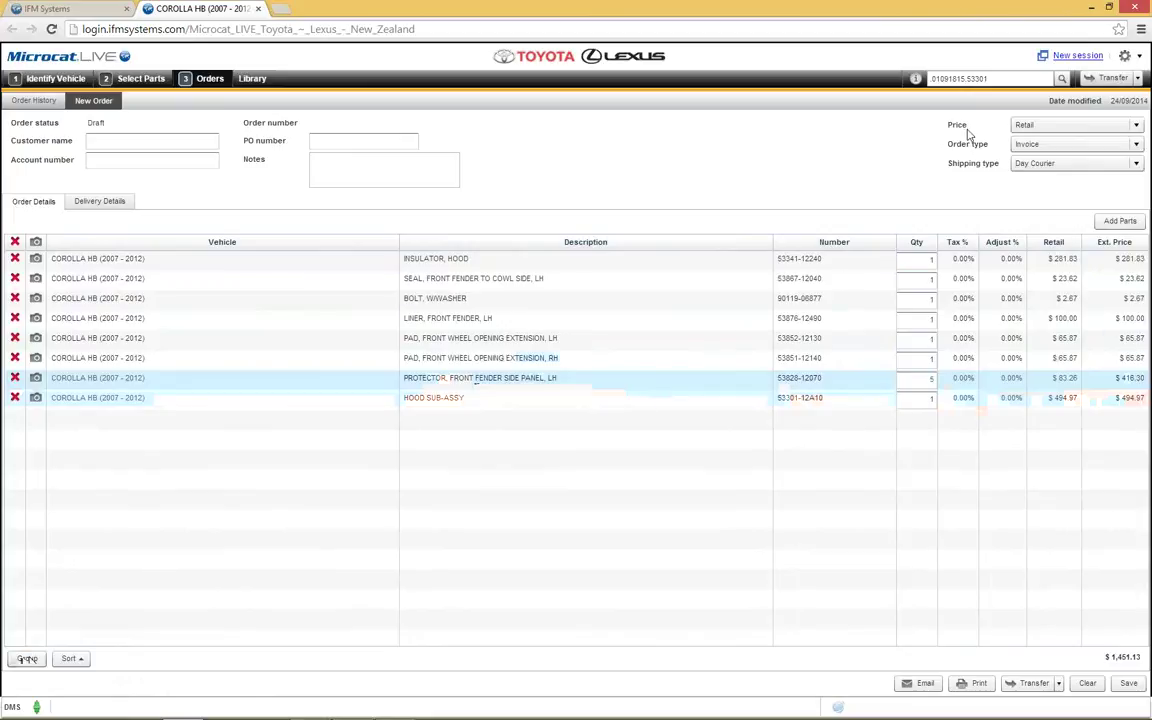
click(1137, 126)
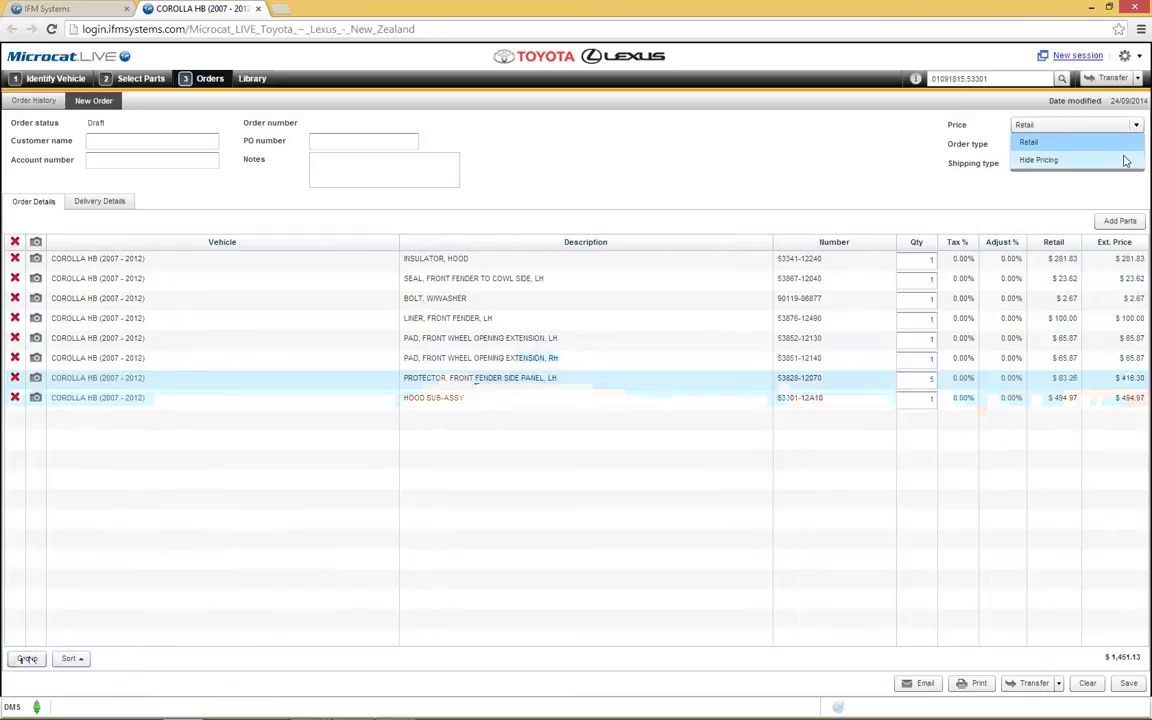
click(915, 152)
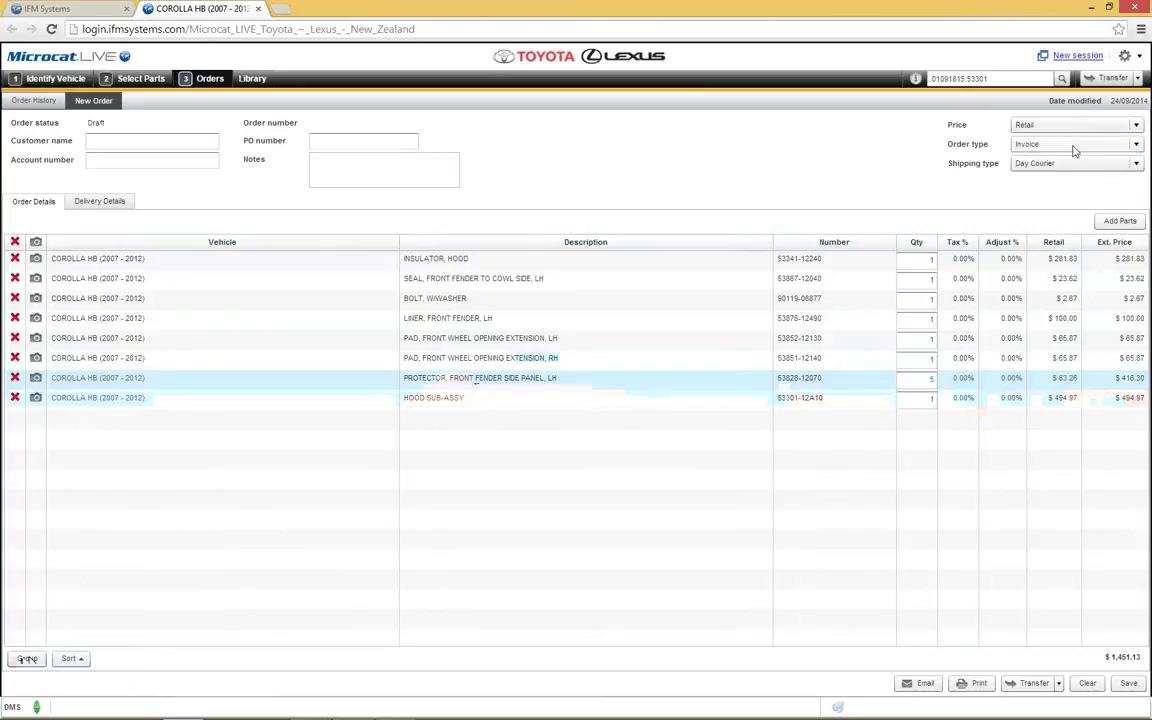
click(1136, 146)
click(1139, 148)
click(1136, 164)
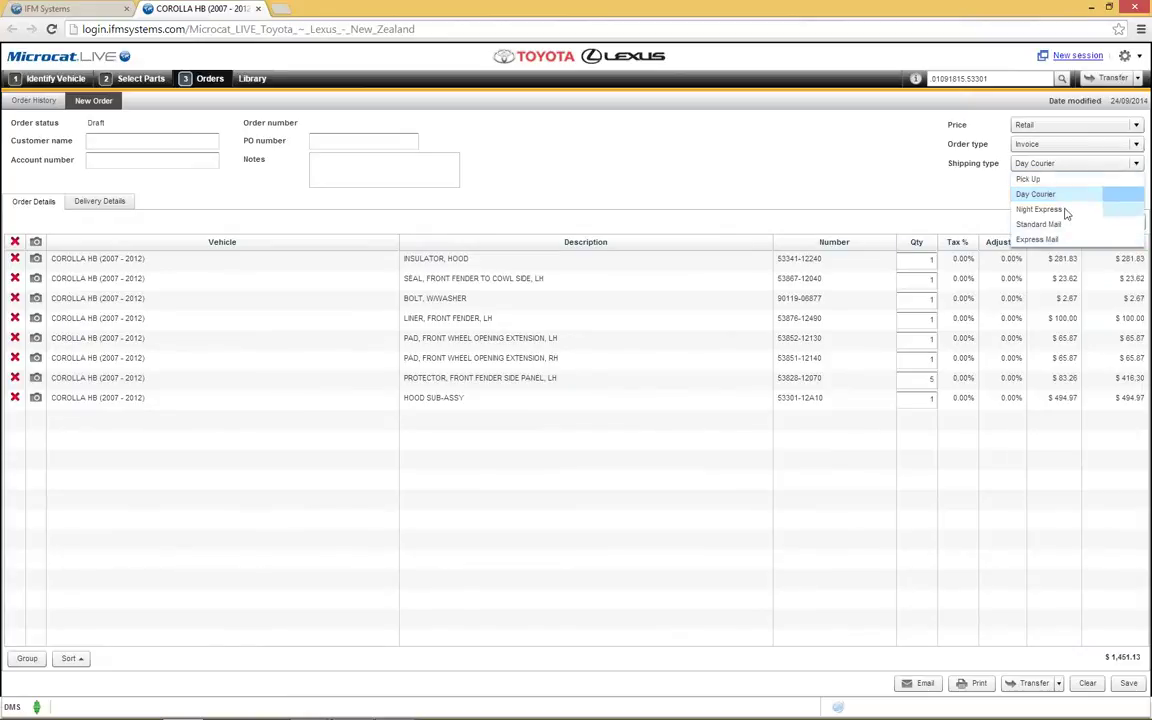
click(911, 199)
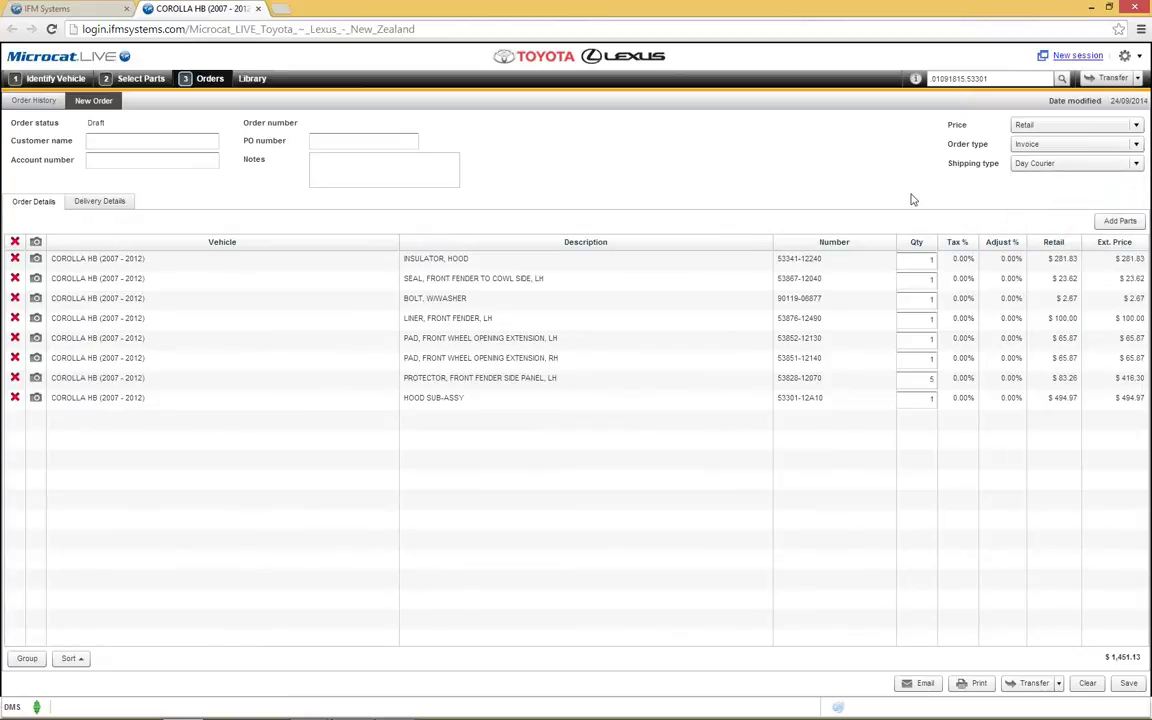
Step: Enter the customer's name, account number and PO number, then view the delivery details
click(109, 140)
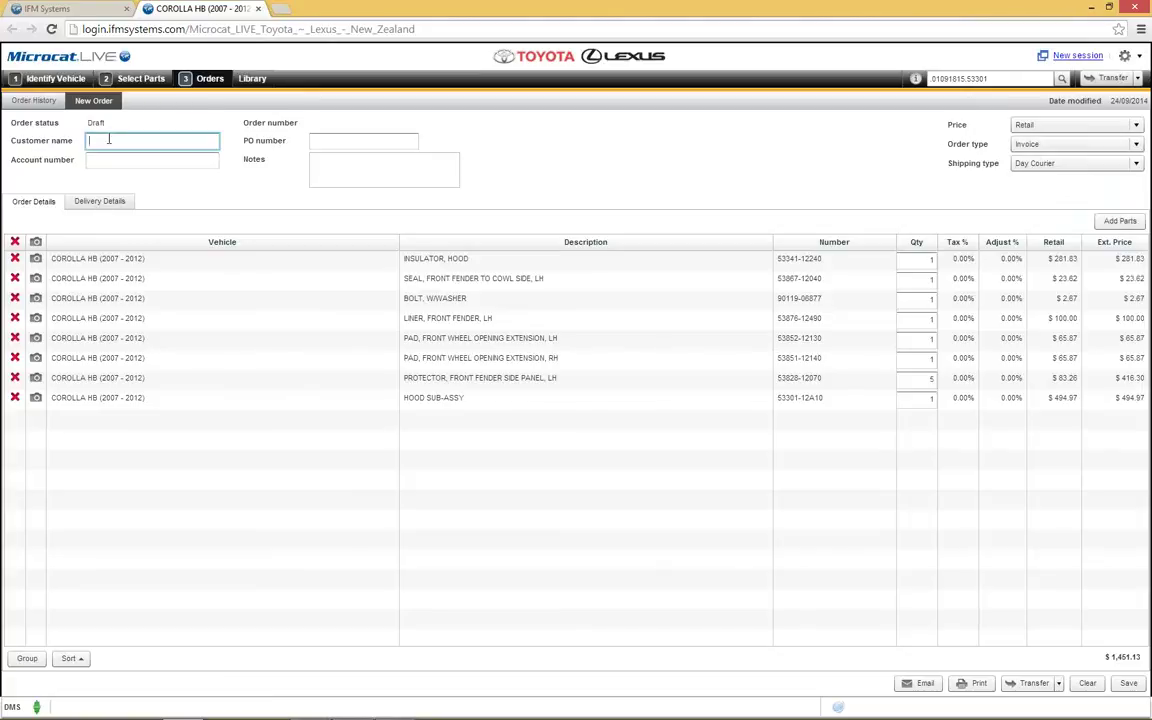
text(Rob)
click(116, 159)
text(1258)
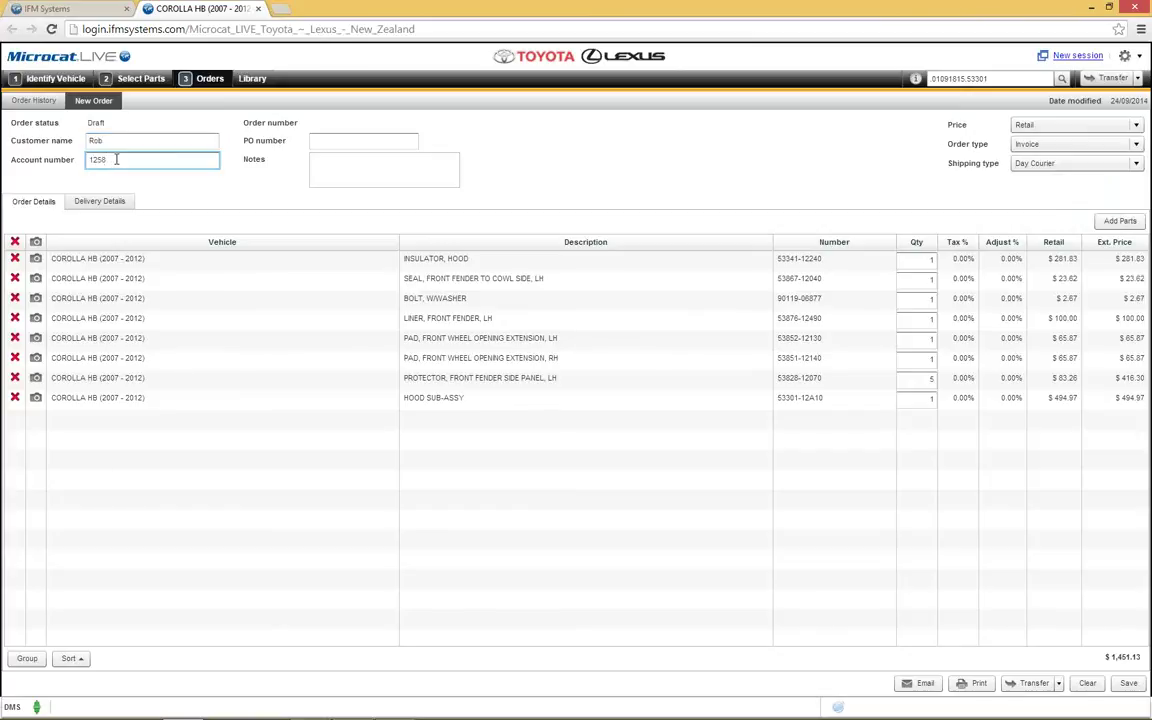
click(360, 140)
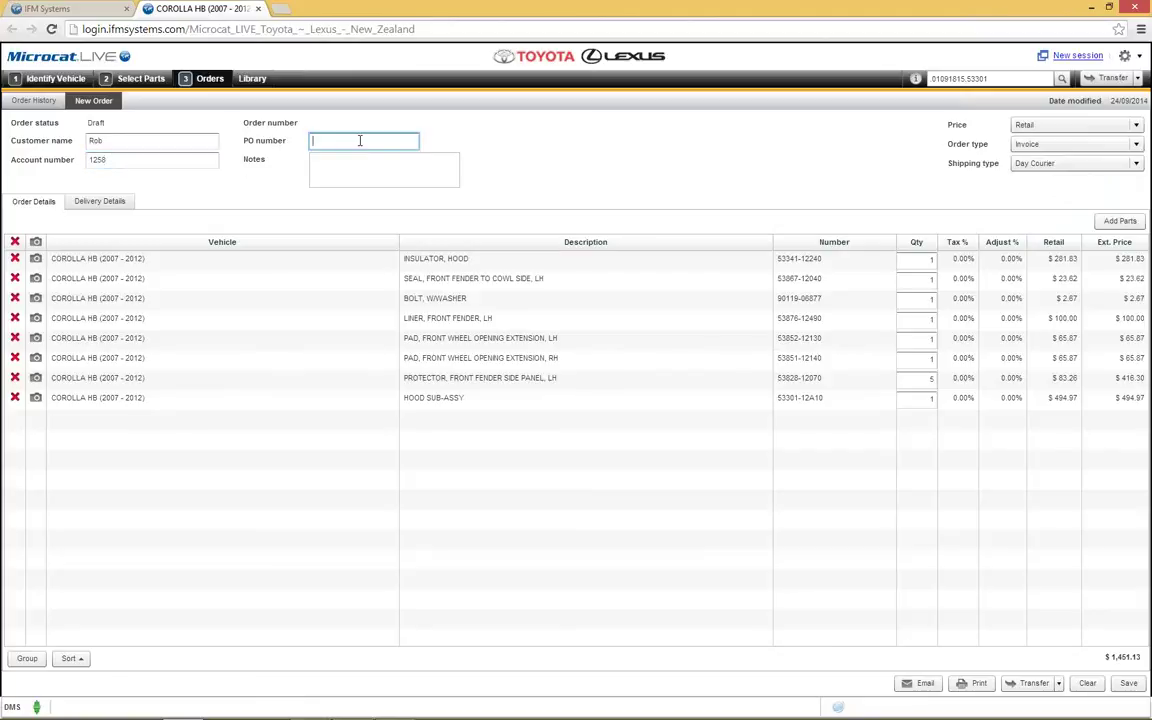
text(698)
click(349, 173)
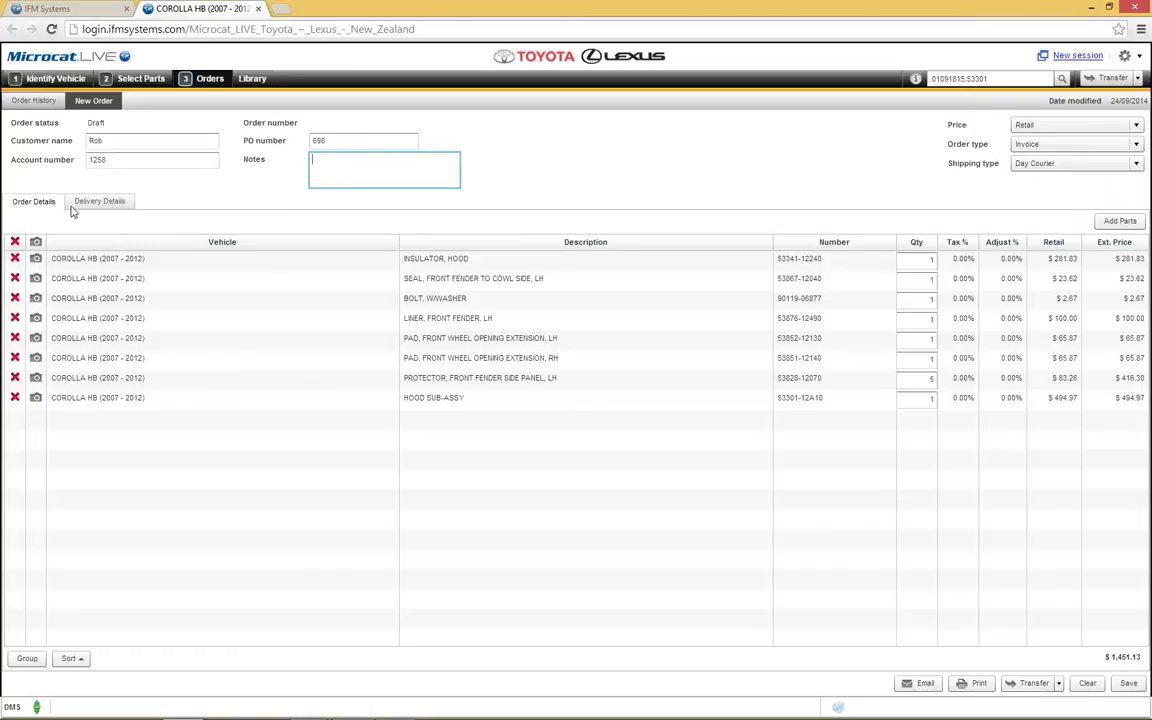
click(112, 204)
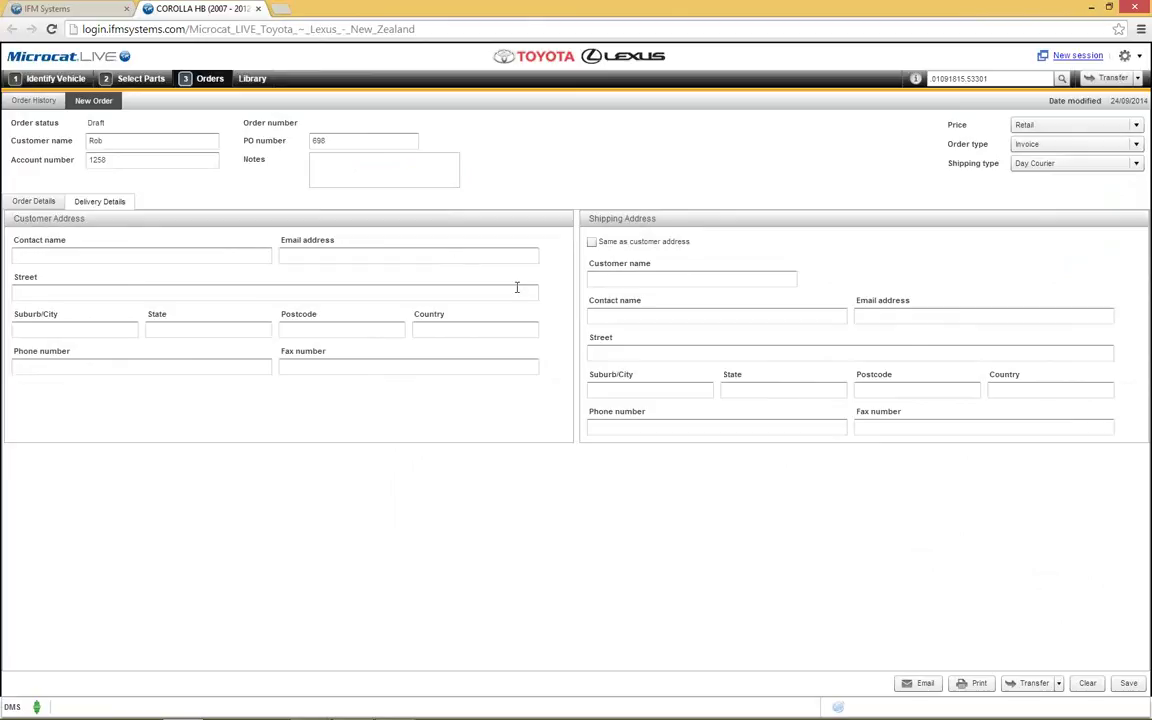
click(28, 203)
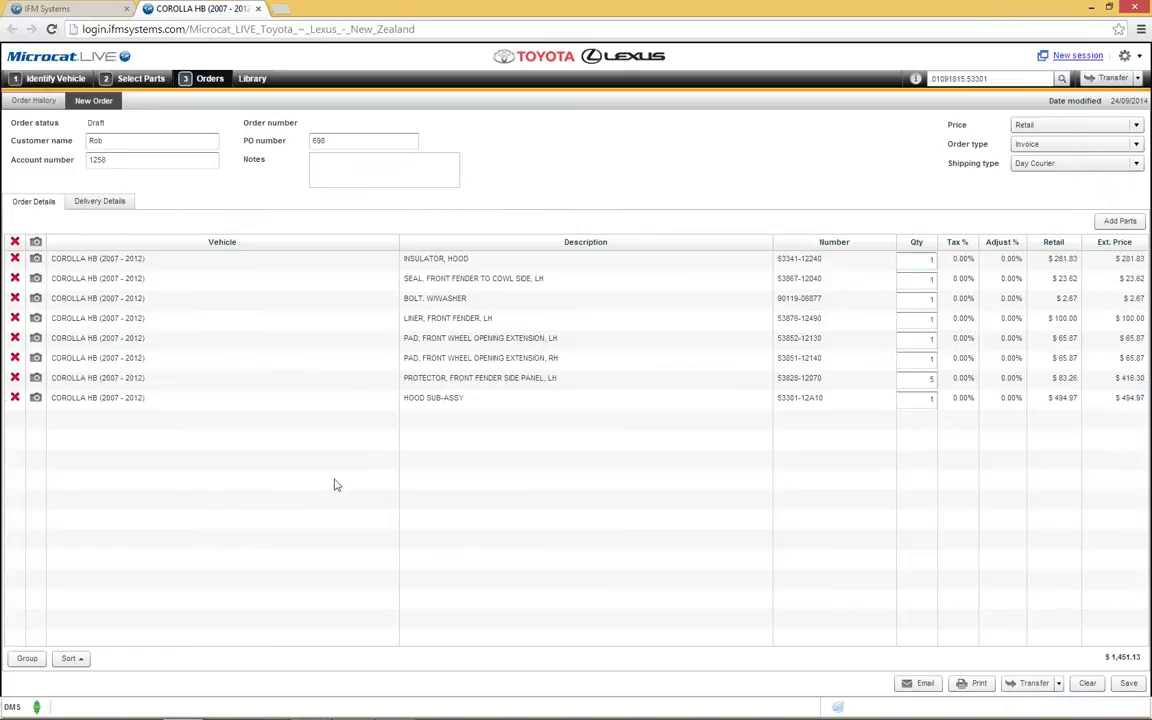
Step: Delete the BOLT, W/WASHER and LH fender-to-cowl seal lines, then transfer the order to DMS
click(15, 298)
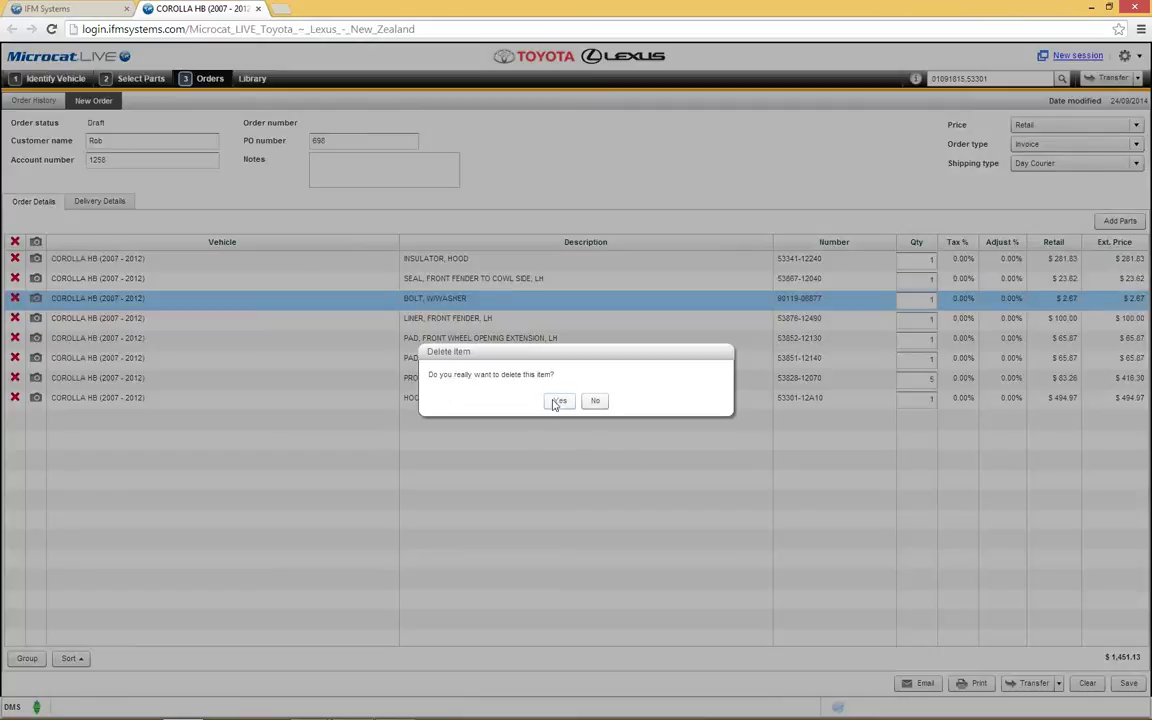
click(559, 401)
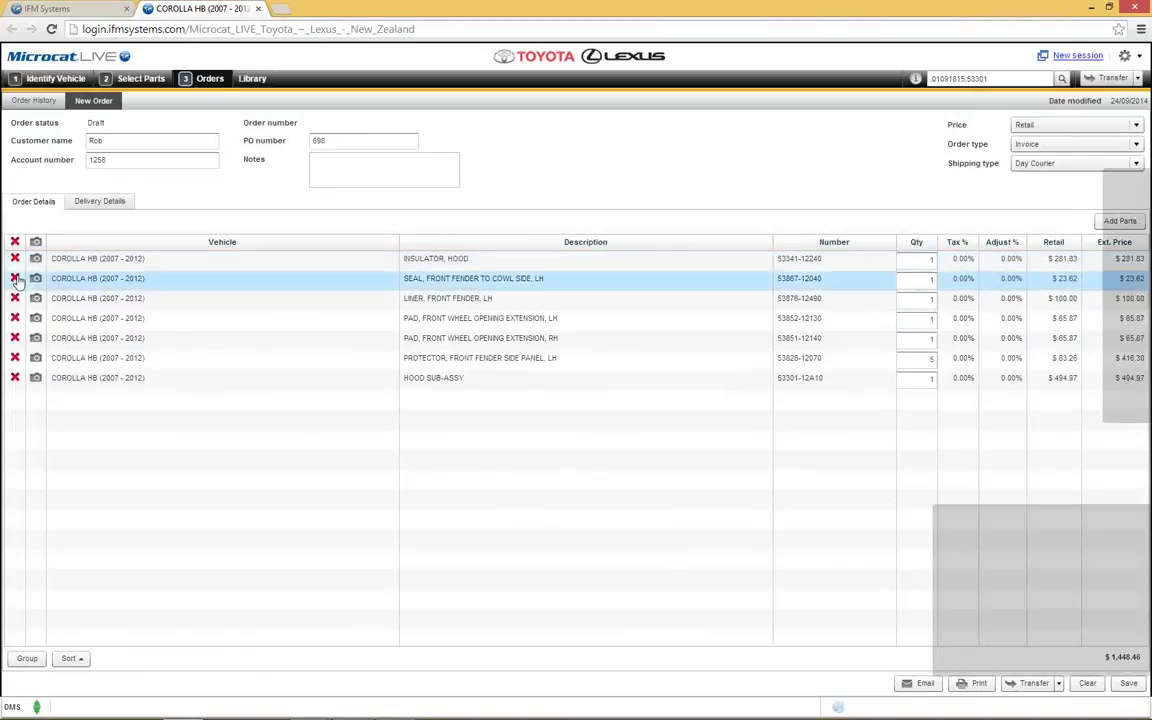
click(15, 278)
click(552, 402)
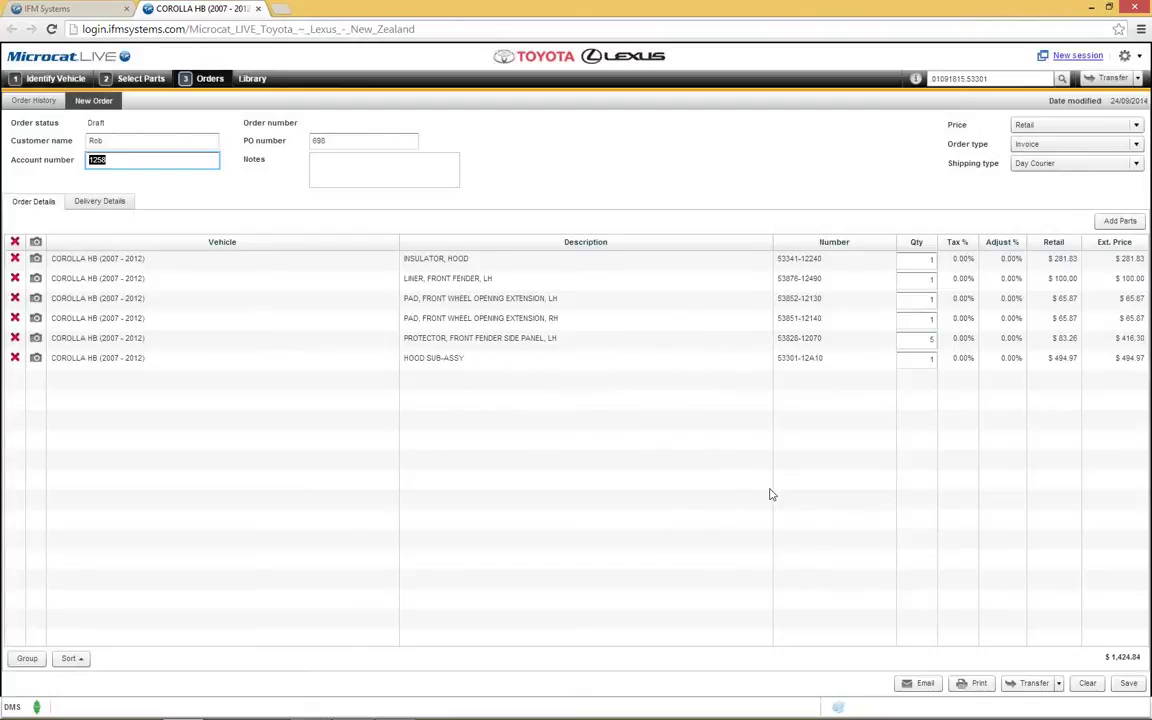
click(1045, 690)
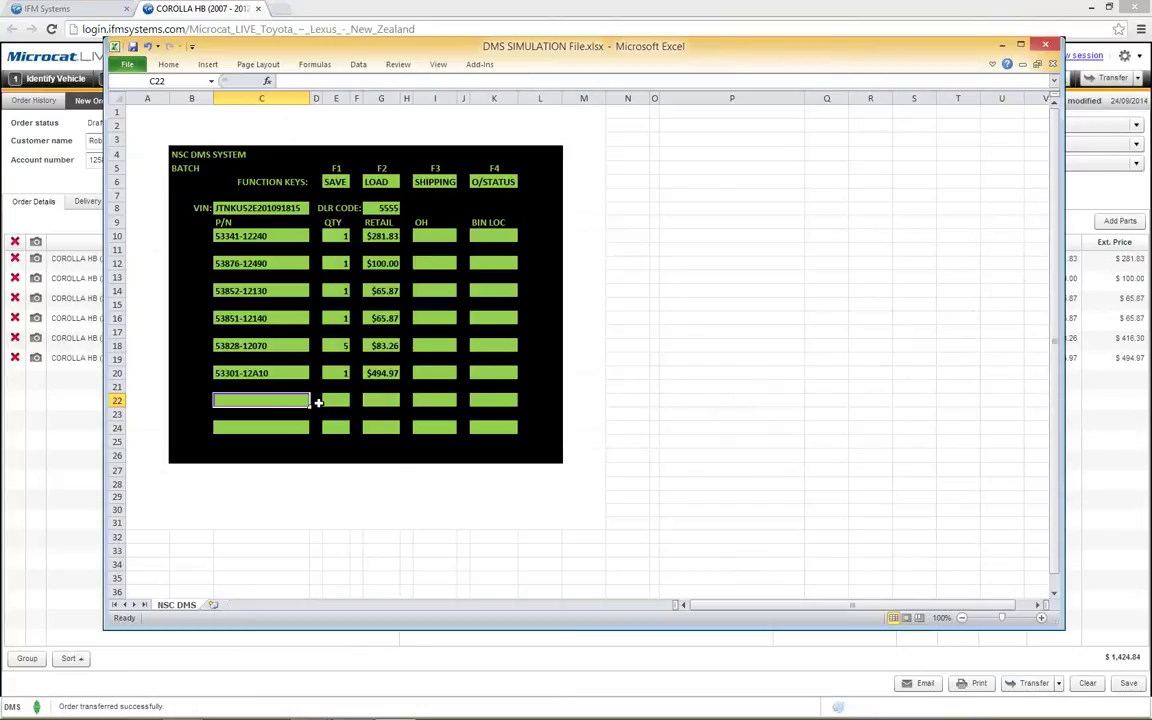
Step: Close the DMS simulation workbook holding the six transferred parts without saving
click(1045, 45)
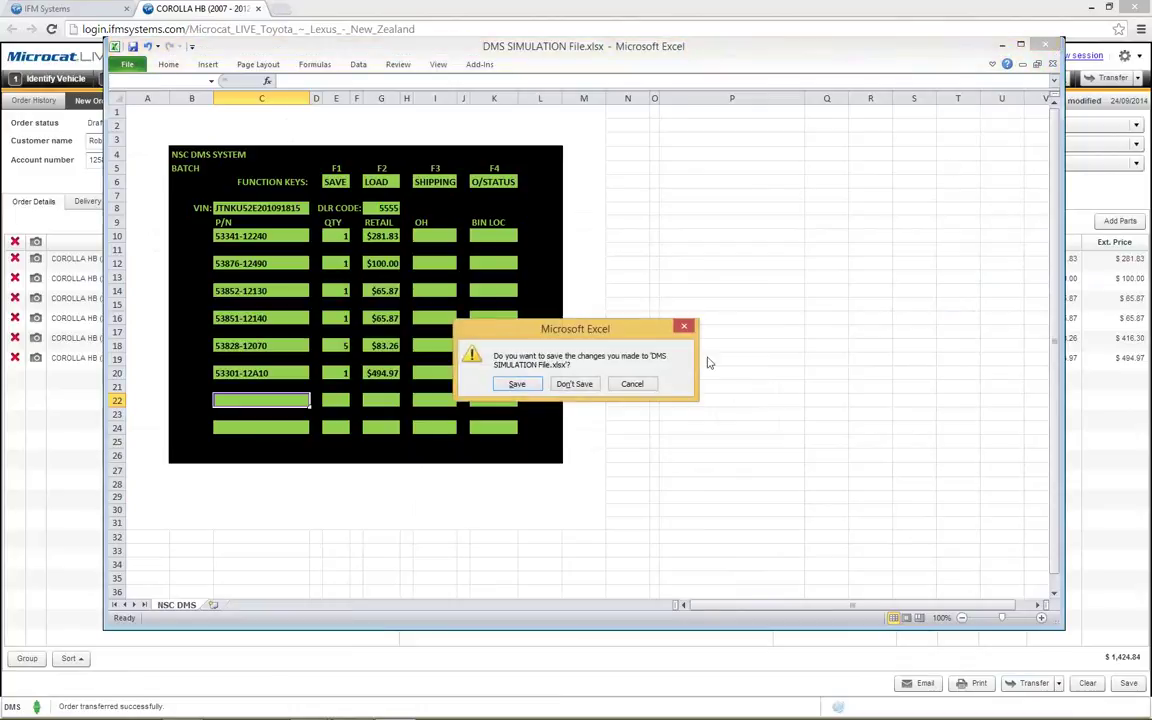
click(575, 385)
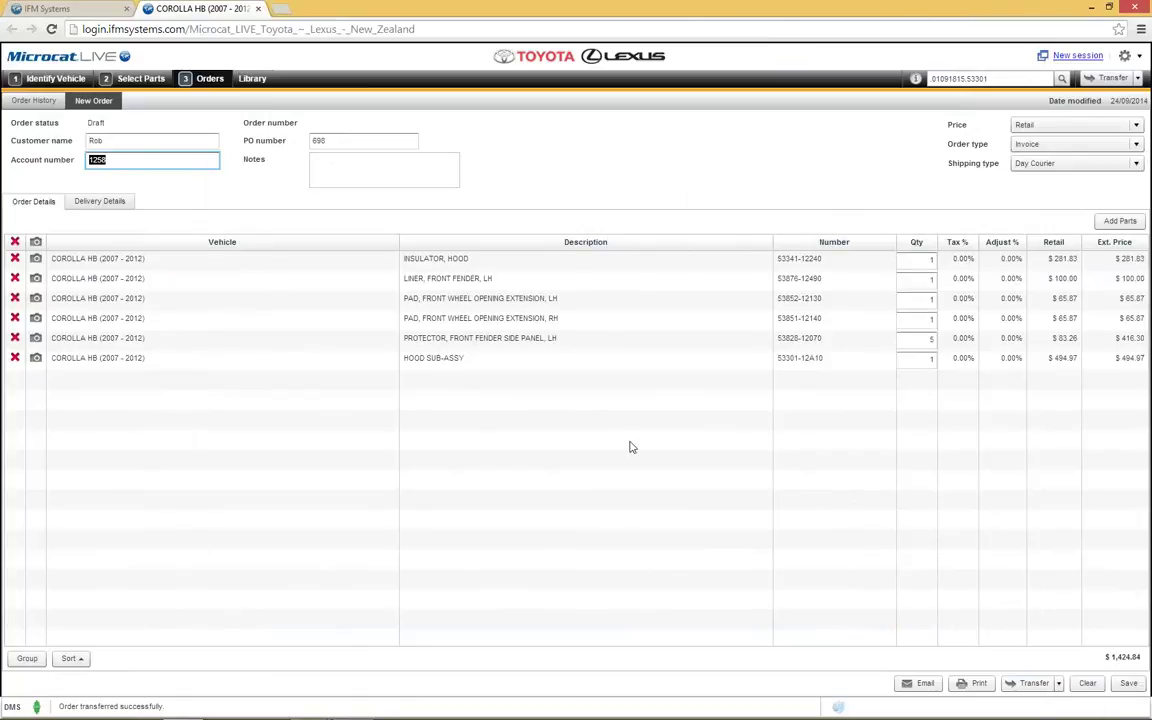
Step: Save the $1,424.84 Corolla order and view it in Order History
click(1127, 685)
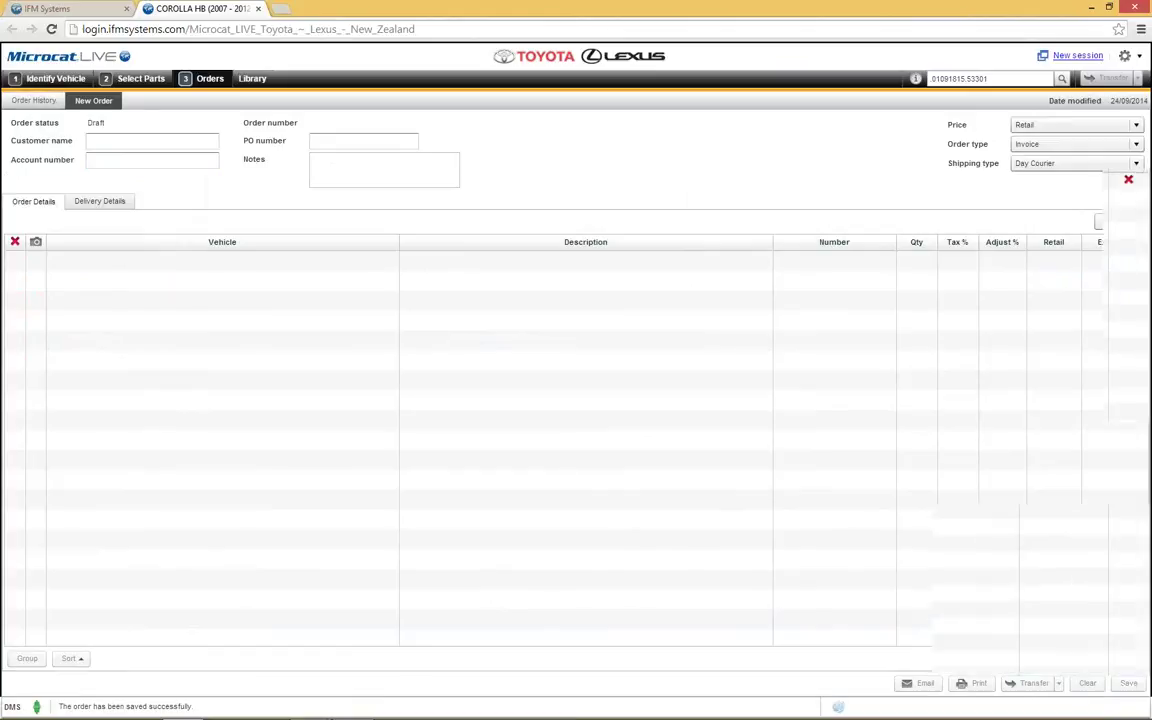
click(24, 101)
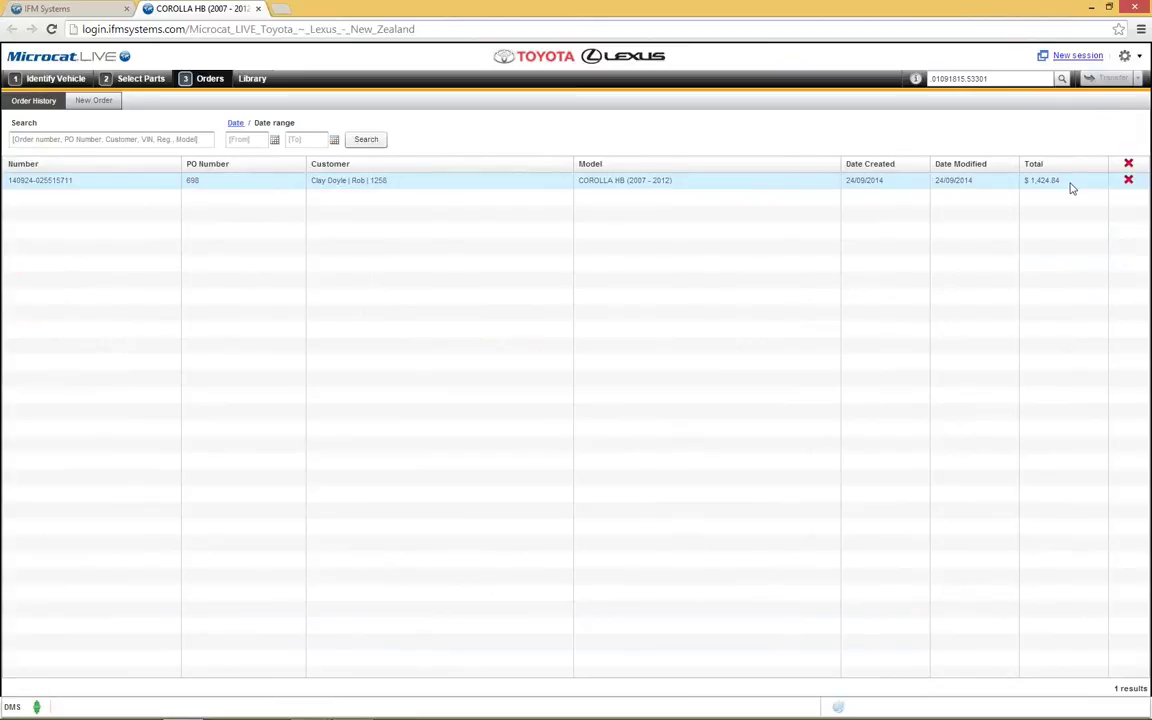
Step: Reopen saved order 698 with its six parts, then request clearing the order list
click(336, 181)
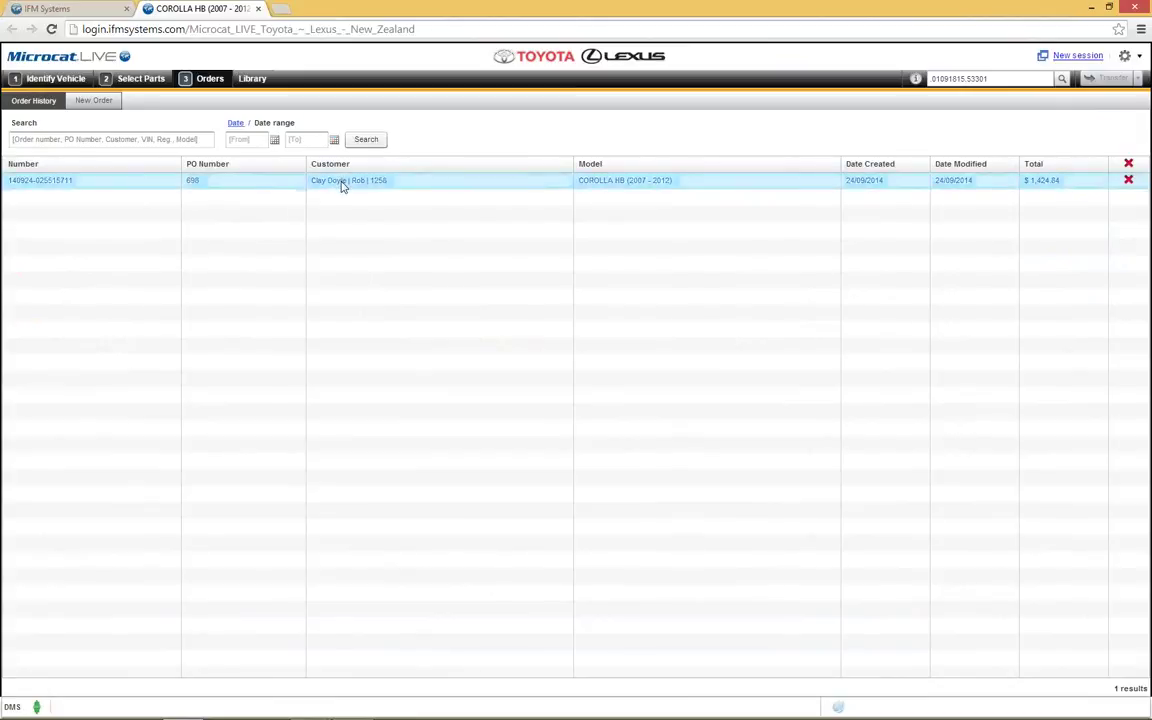
double_click(341, 186)
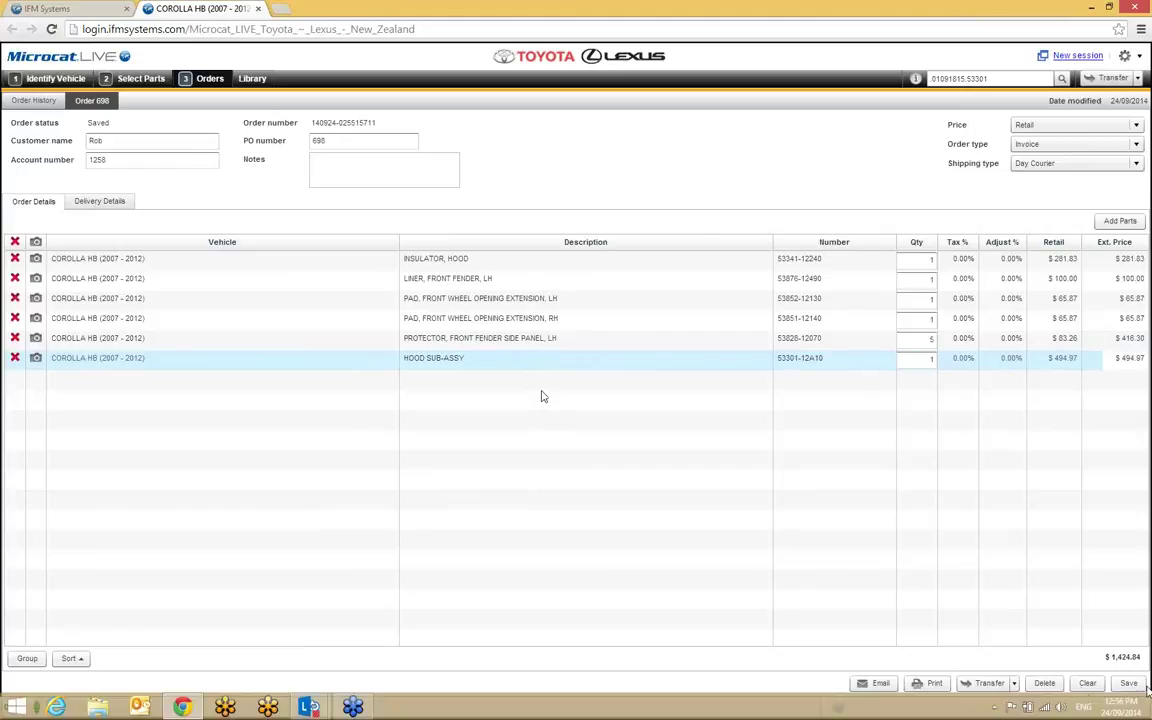
click(1089, 686)
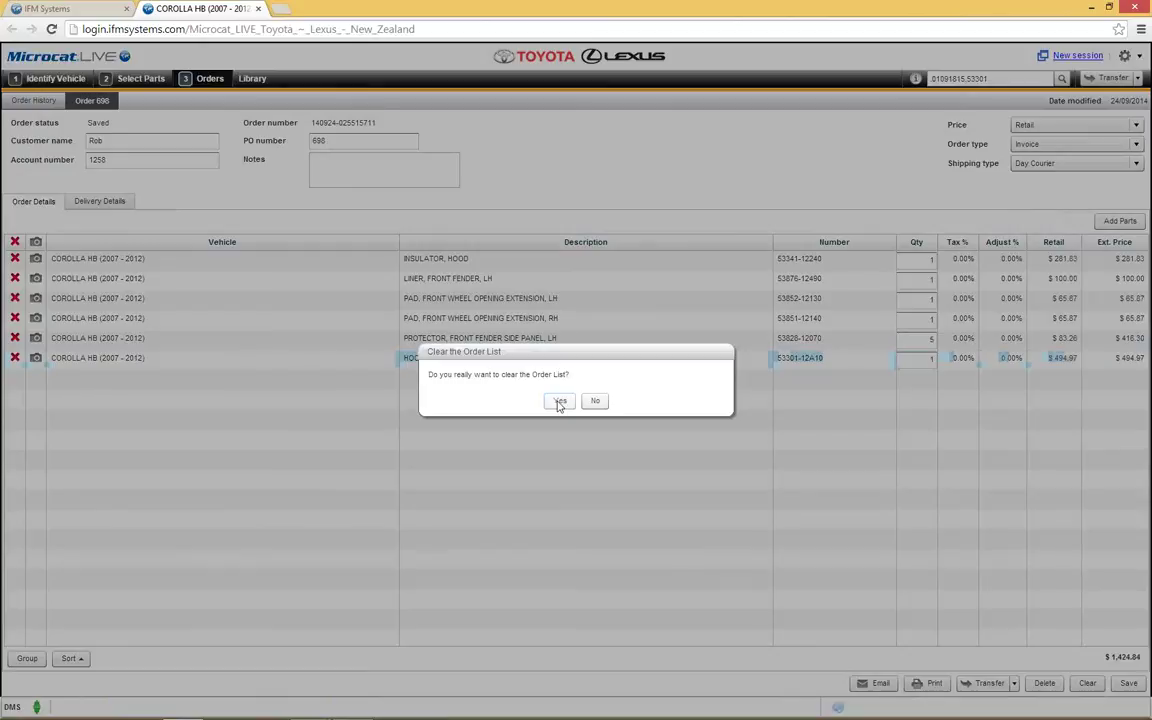
Step: Confirm clearing the order list, then return to Order History showing PO 698
click(560, 401)
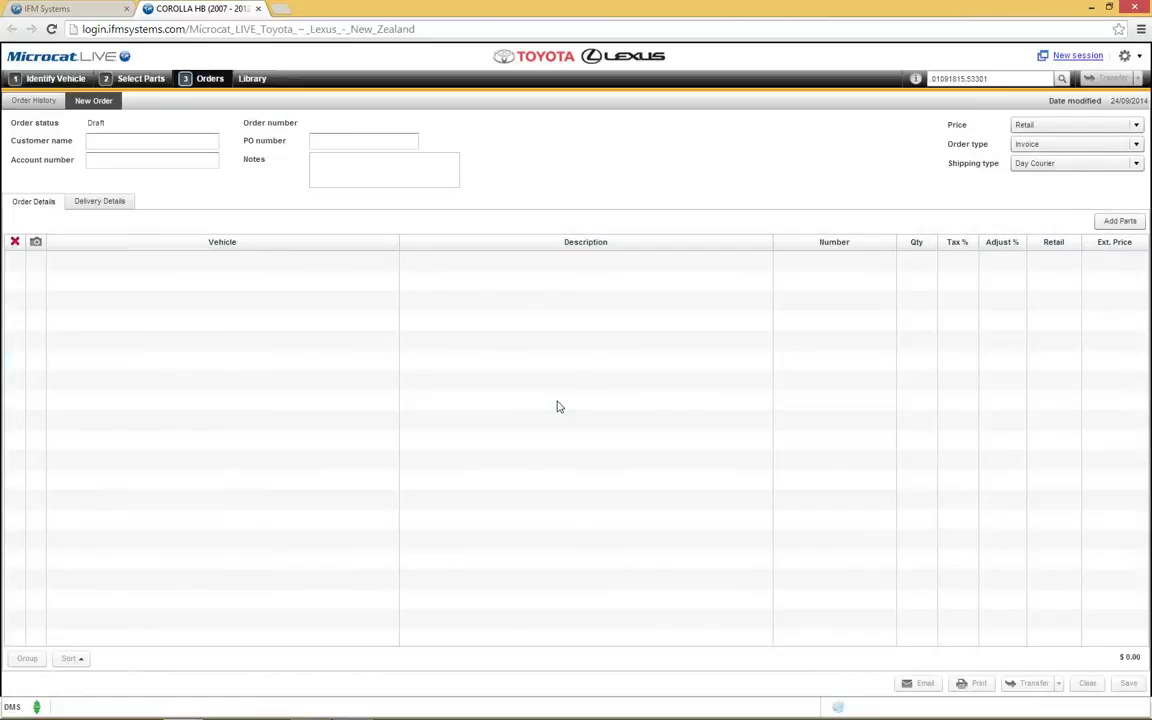
click(31, 101)
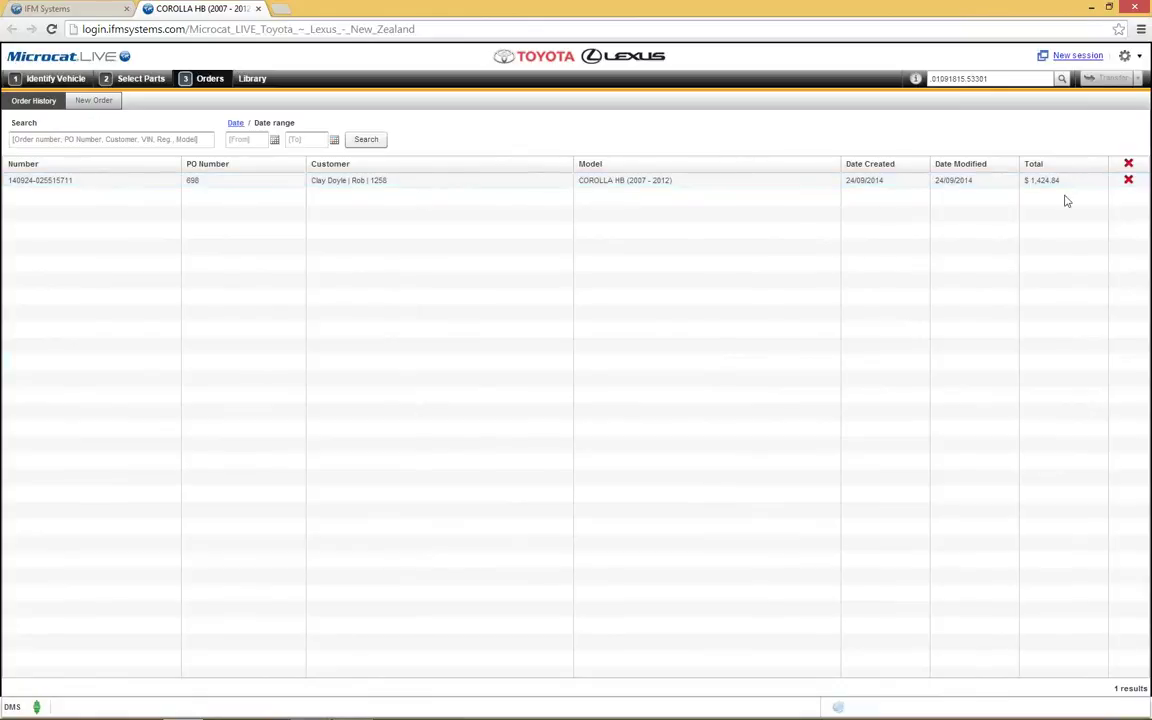
Step: Delete saved order PO 698, then return to the Identify Vehicle page
click(1129, 181)
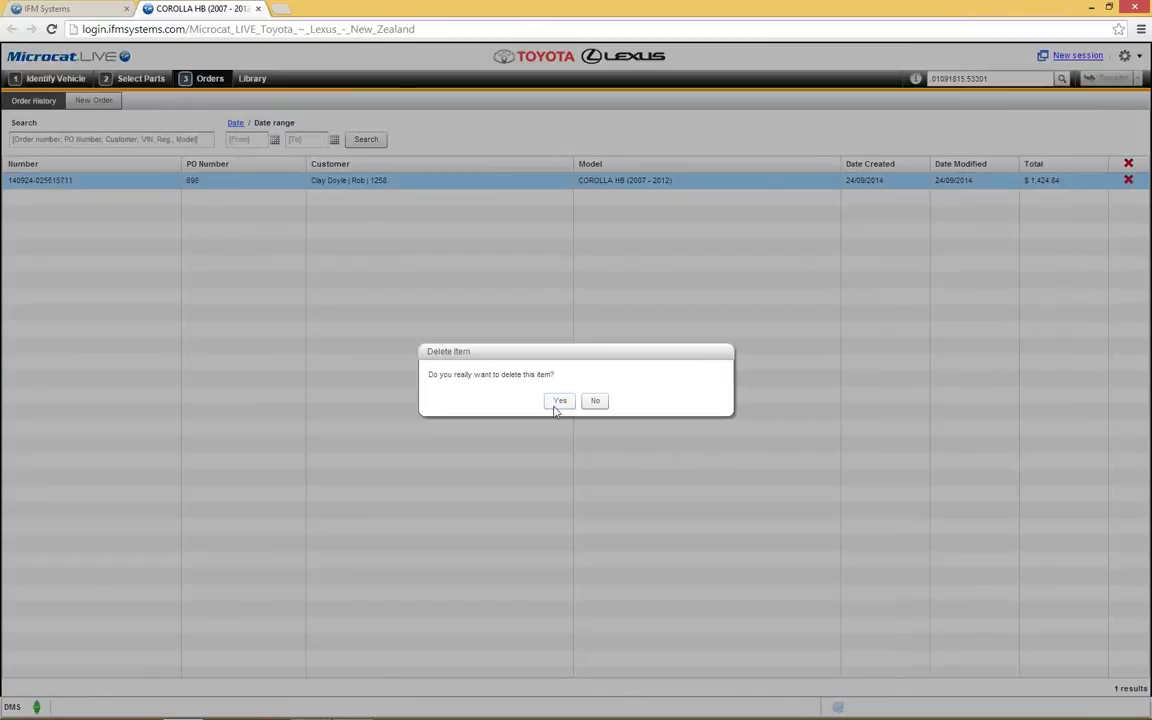
click(559, 401)
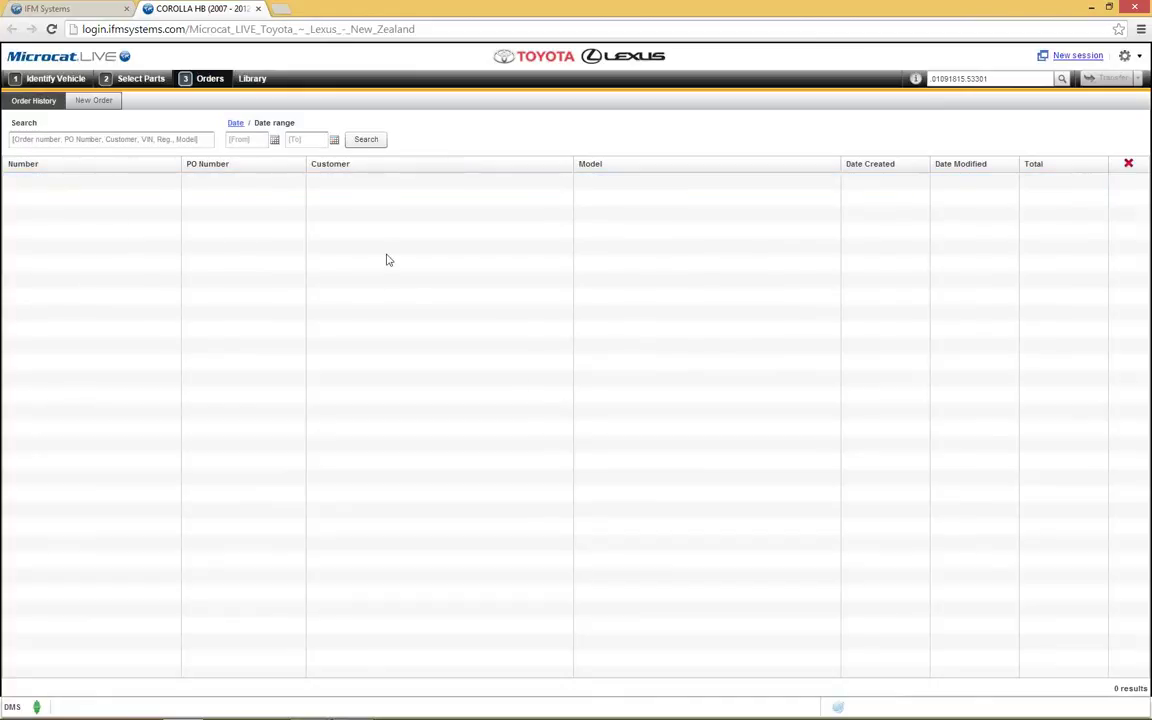
click(70, 86)
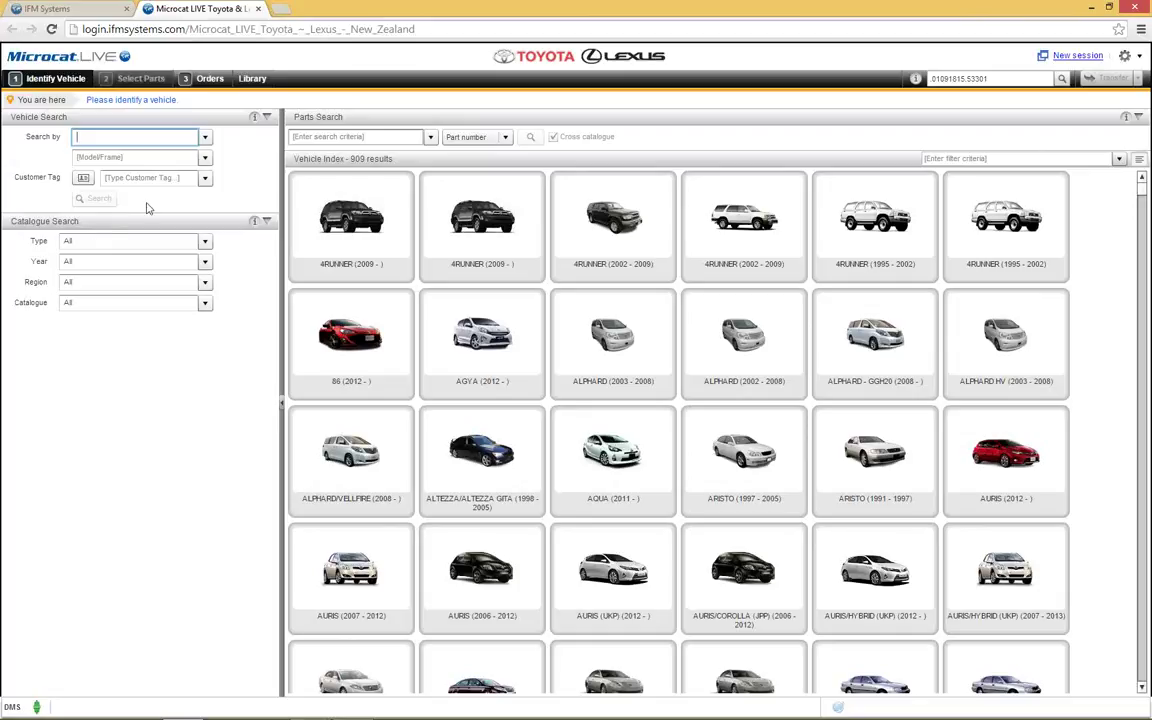
Step: Reload the previously searched Corolla HB (2007–2012) VIN from the Search by history
click(203, 137)
click(198, 158)
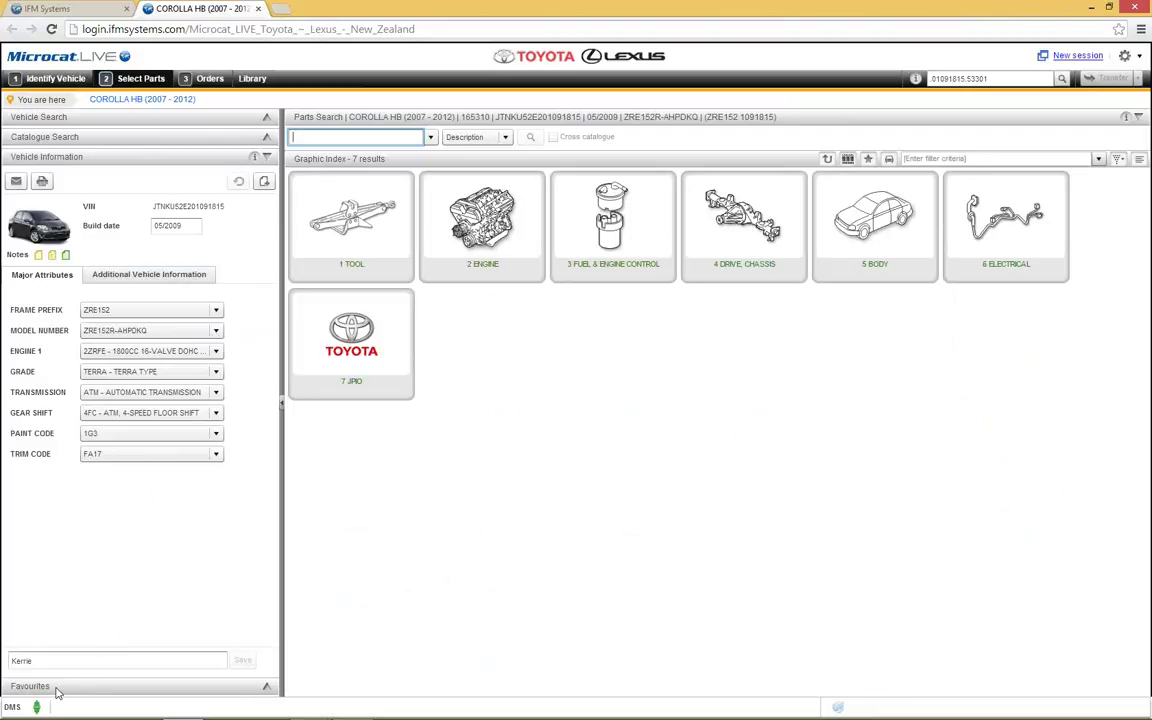
click(57, 690)
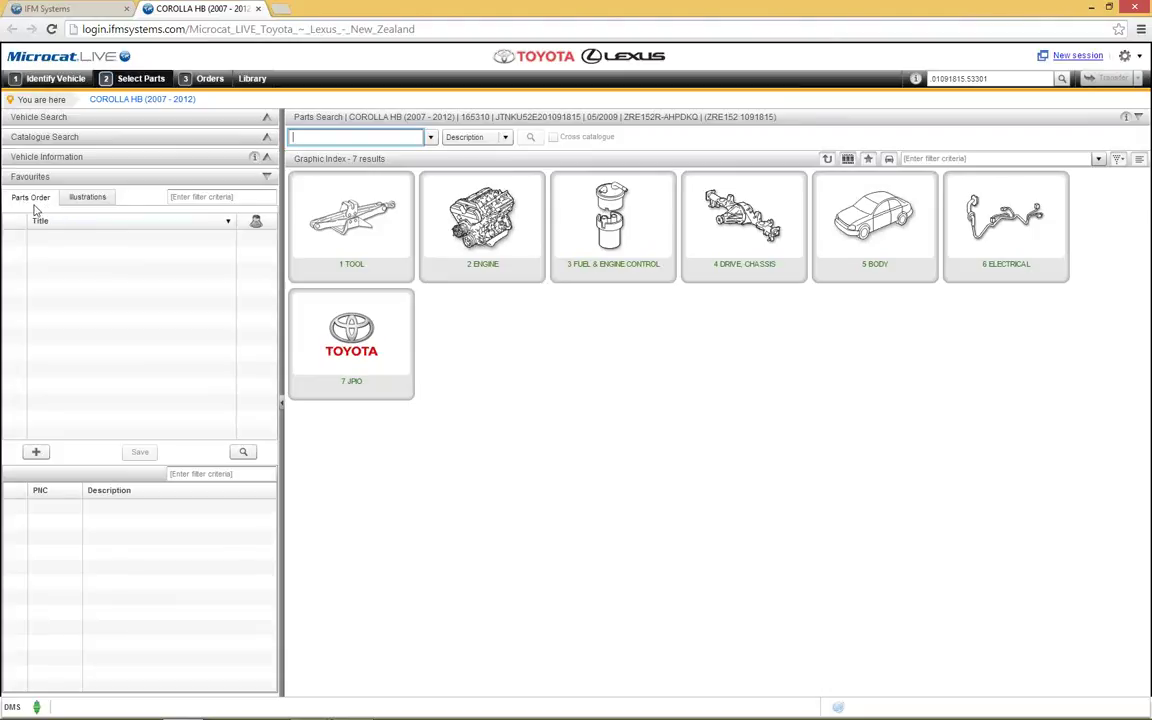
Step: Check the Illustrations favourites tab, then return to the empty Parts Order list
click(76, 198)
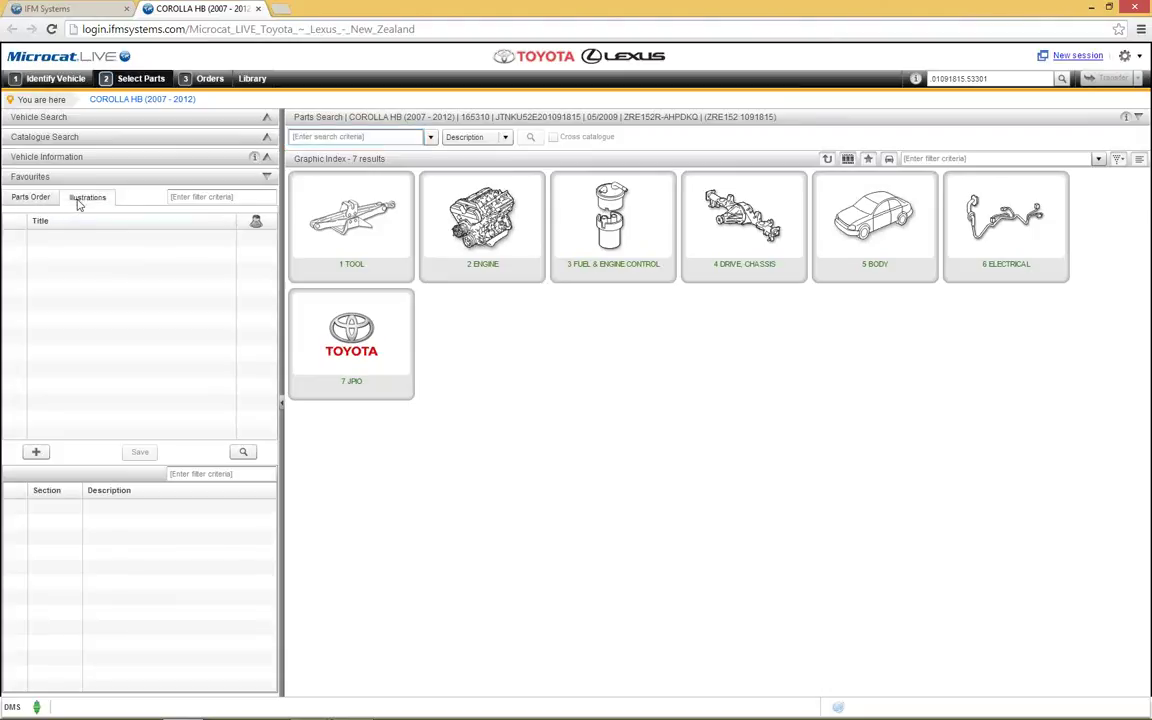
click(35, 199)
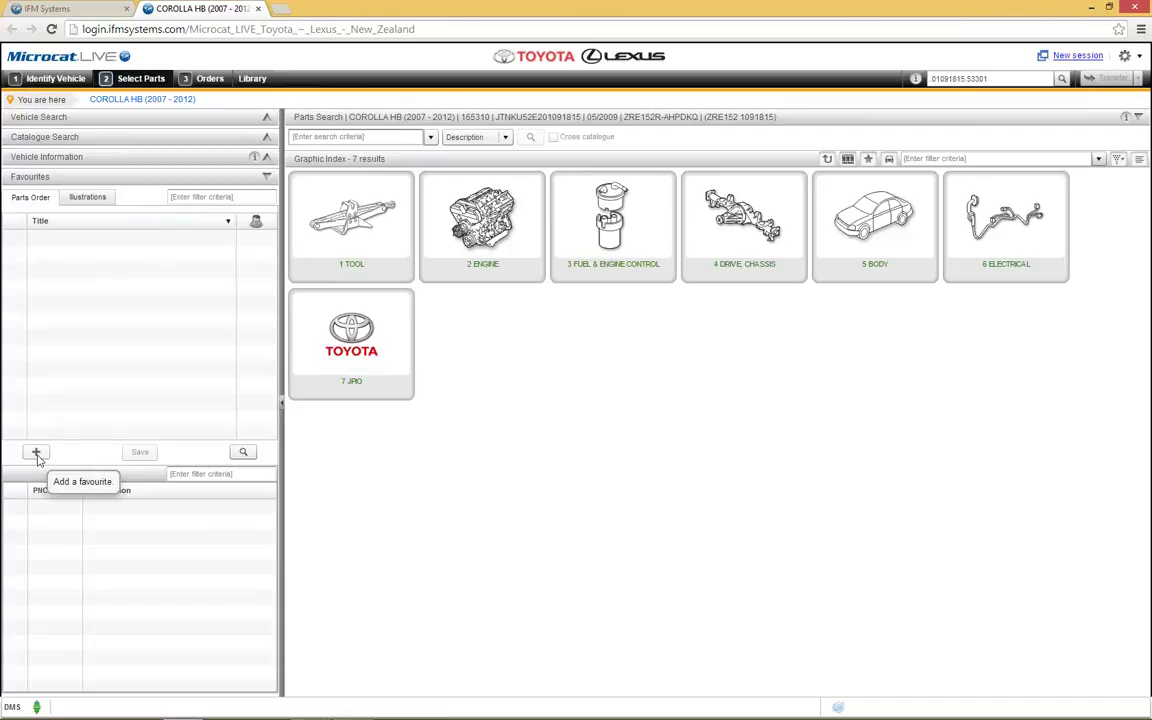
Step: Start a new parts-order favourite titled 'Front End'
click(36, 454)
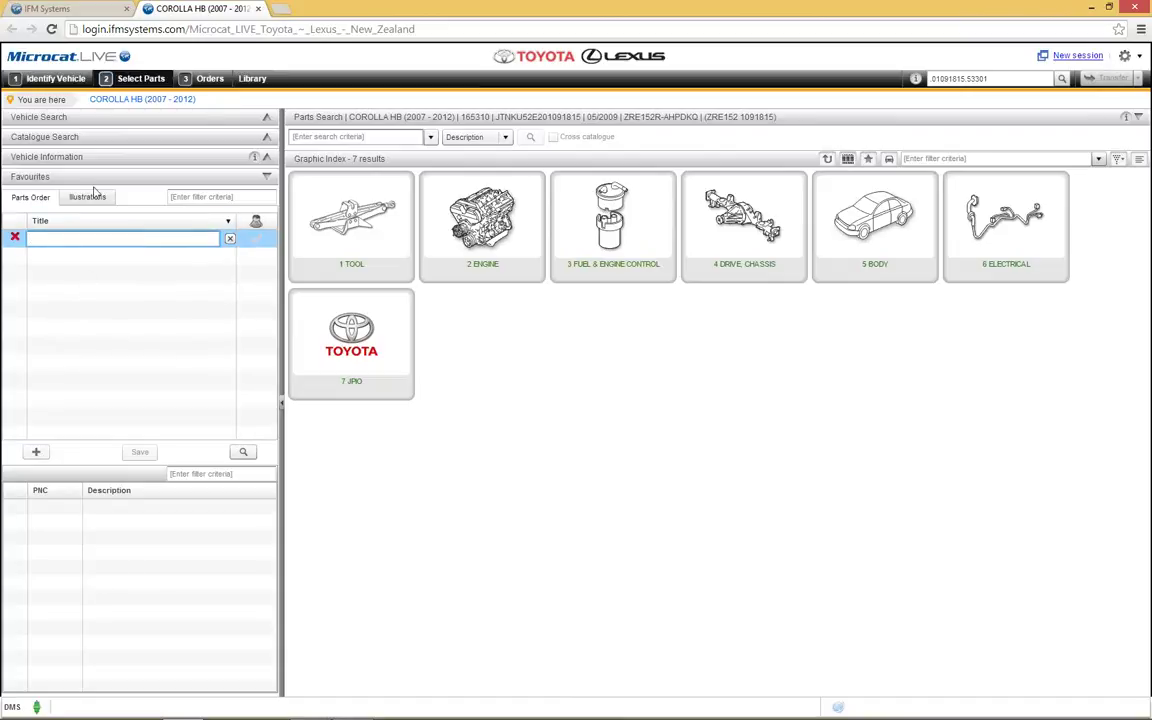
text(Front End)
key(Return)
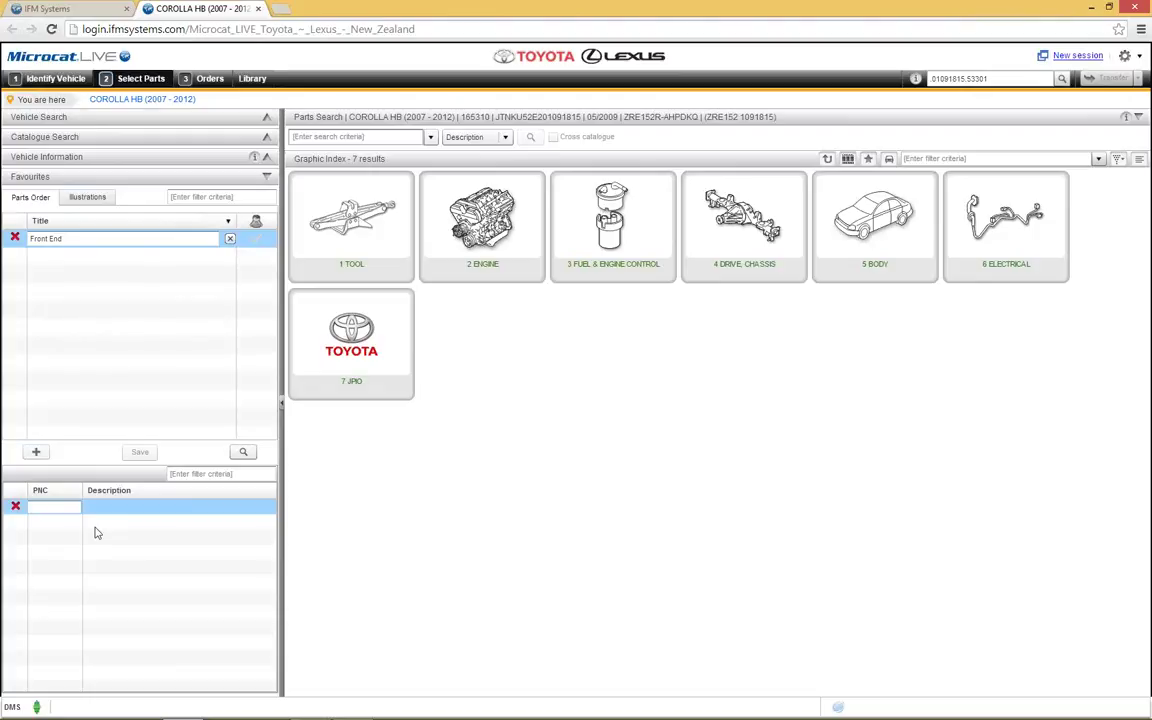
Step: Add PNCs 53301, 53801 and 53802, save the favourite, and return to vehicle identification
text(533)
text(01)
key(Return)
text(5)
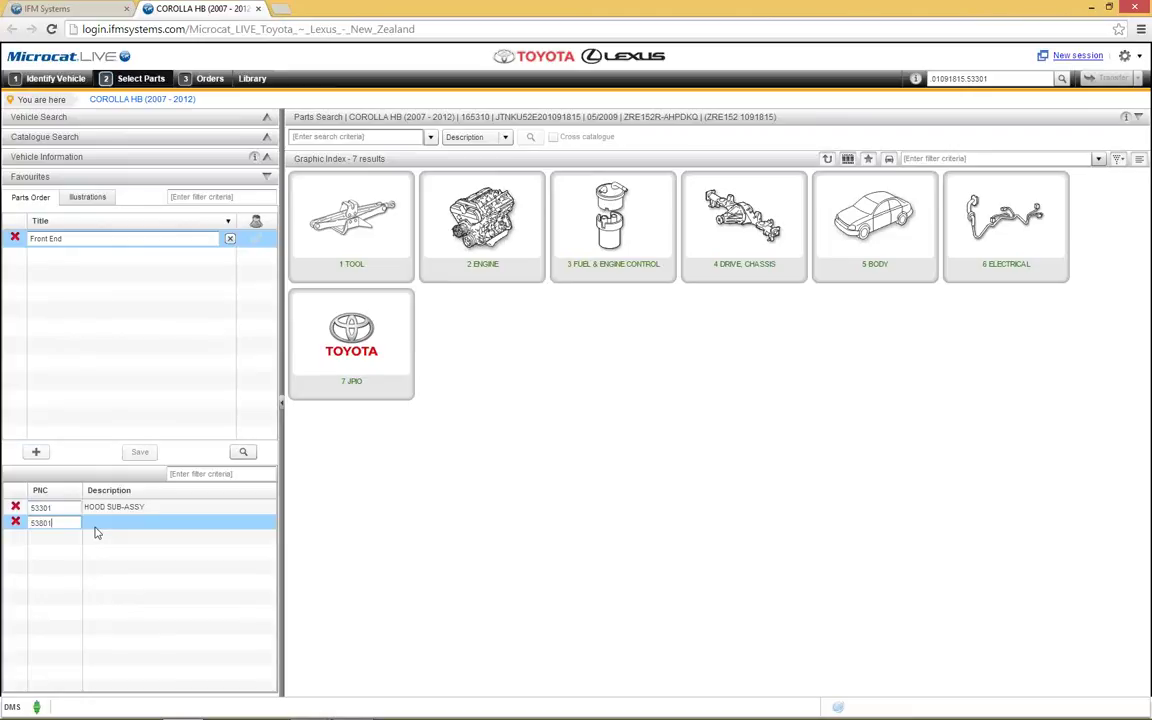
text(3801)
key(Return)
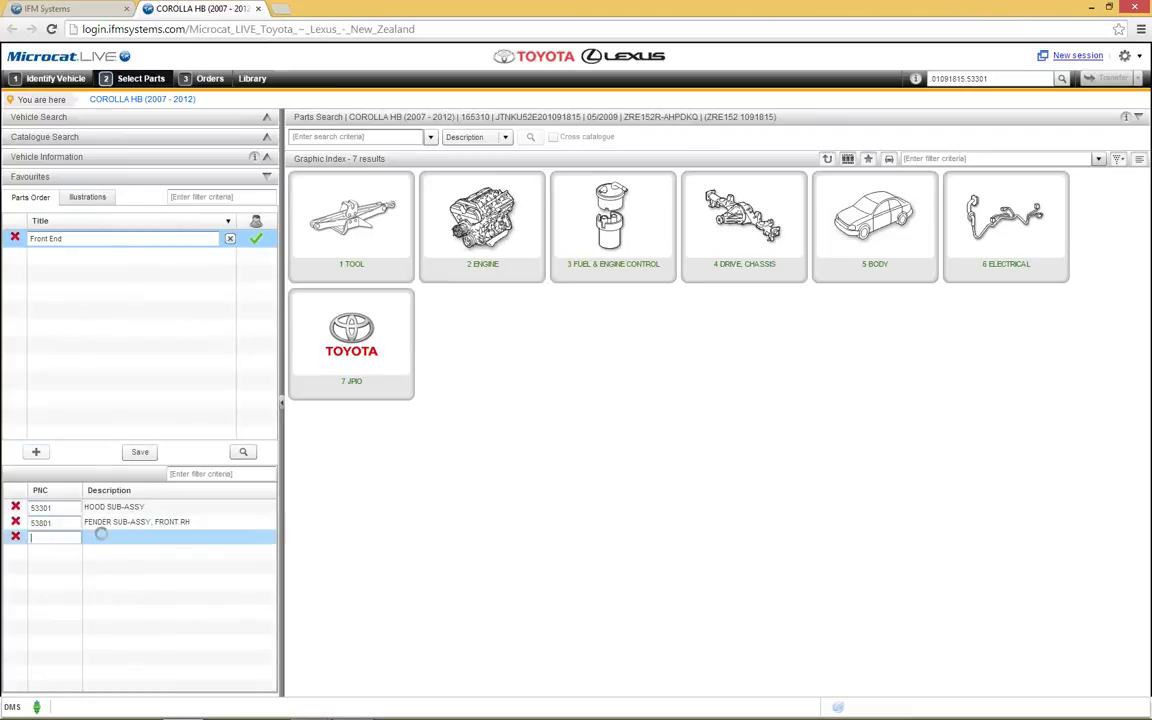
text(53802)
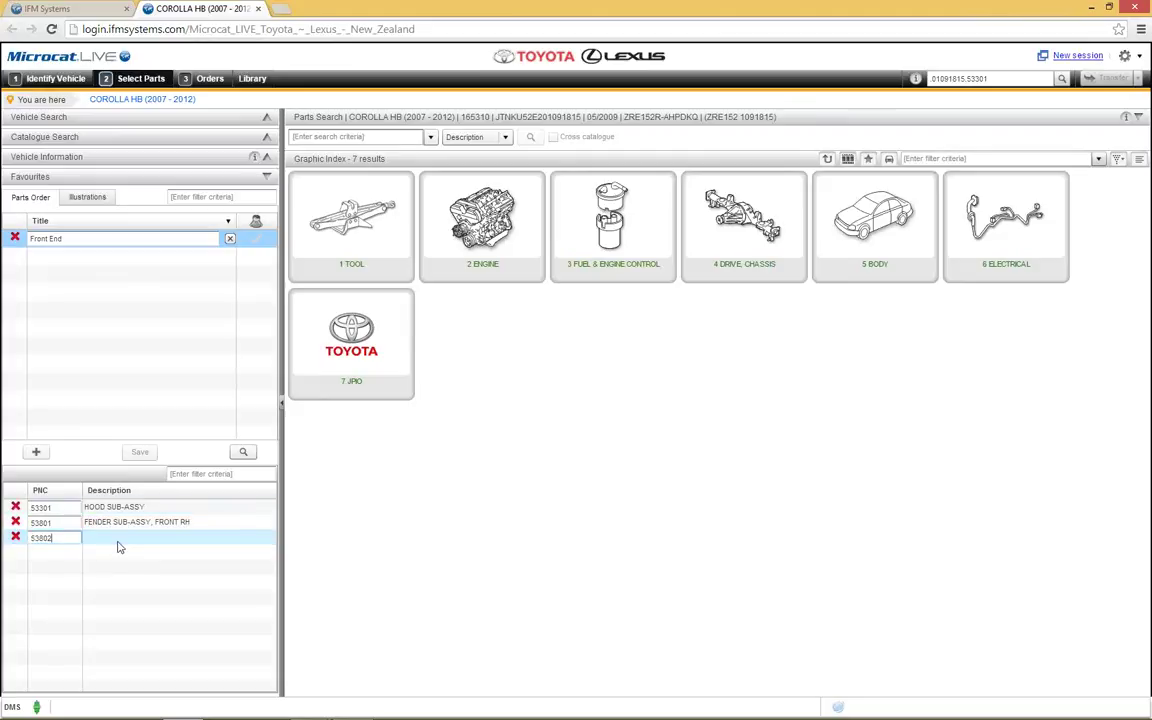
key(Return)
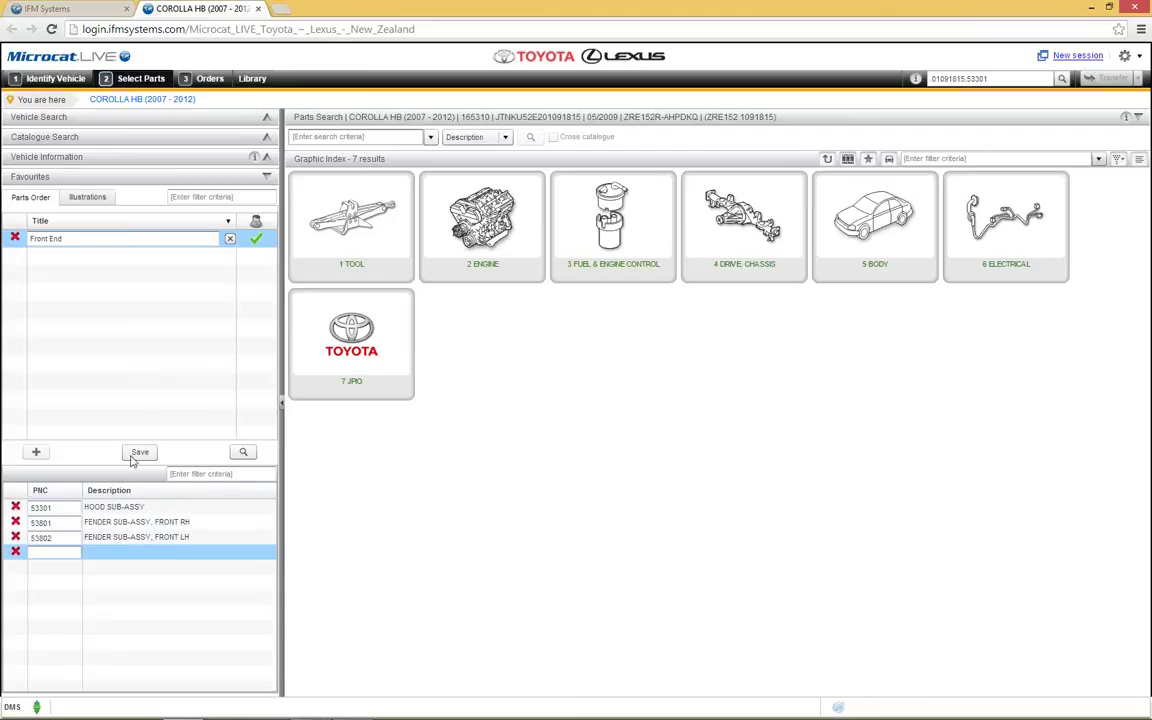
click(138, 453)
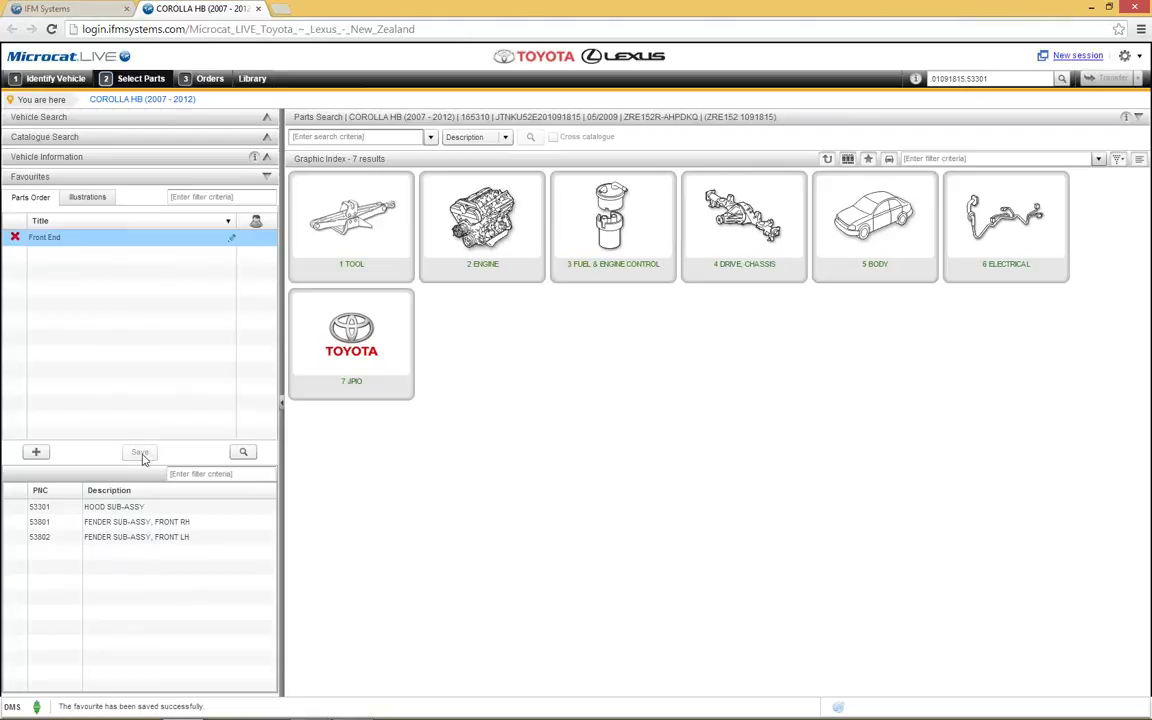
click(46, 82)
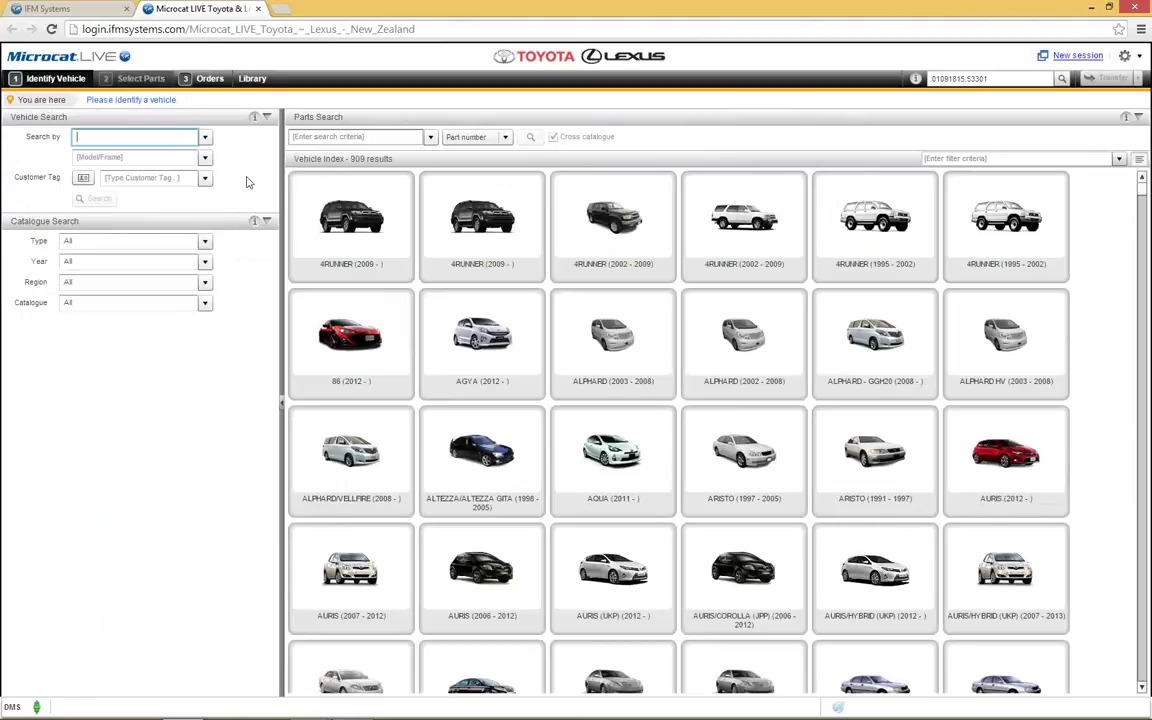
Step: Reload the Corolla HB from the VIN history and view the saved Front End favourite
click(190, 137)
click(190, 154)
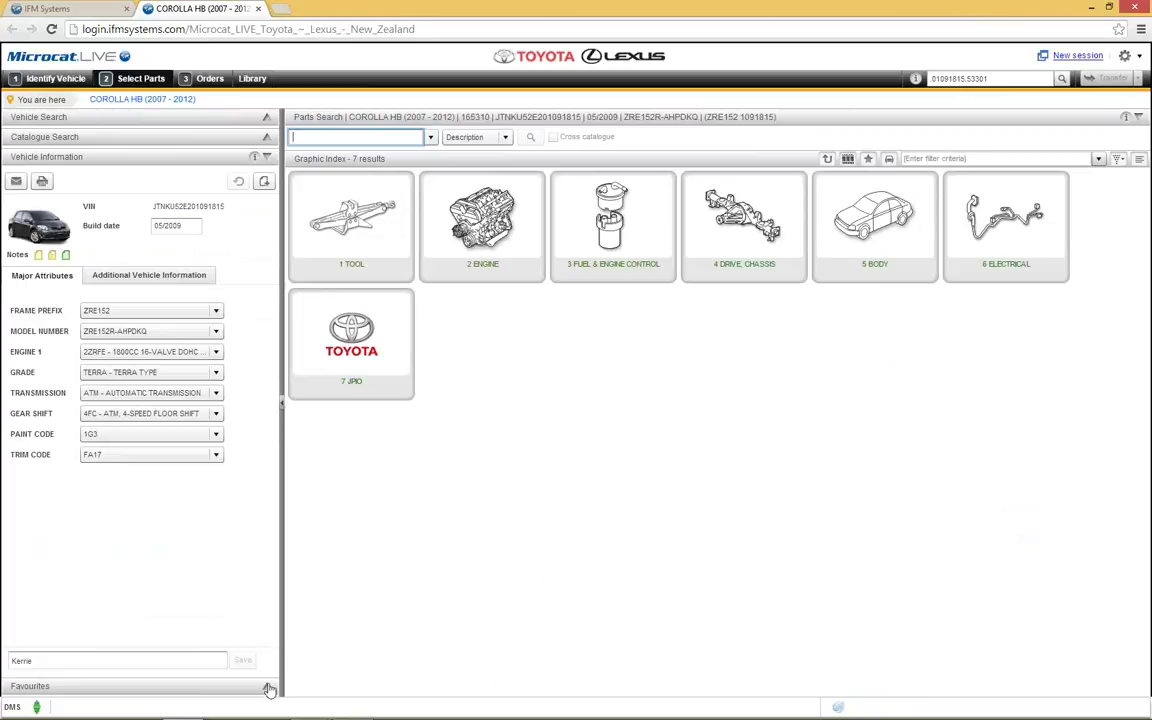
click(264, 687)
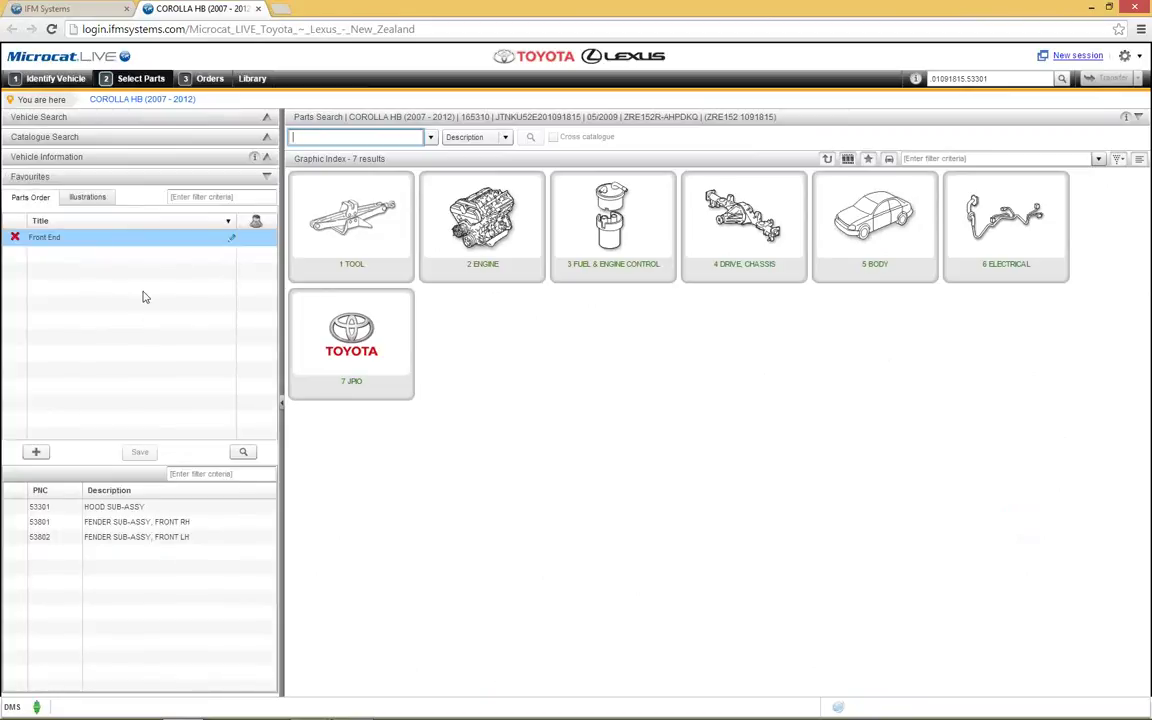
Step: Search the Front End parts, then tick and untick the hood and both fender results
click(243, 453)
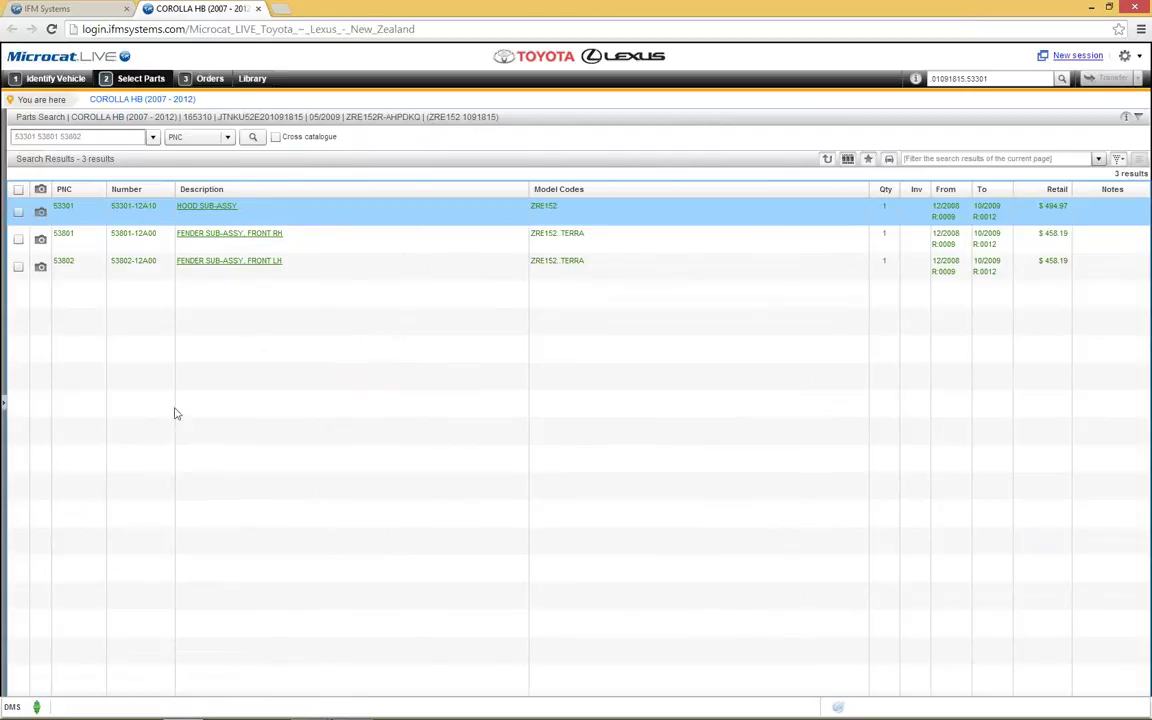
click(19, 212)
click(19, 240)
click(19, 266)
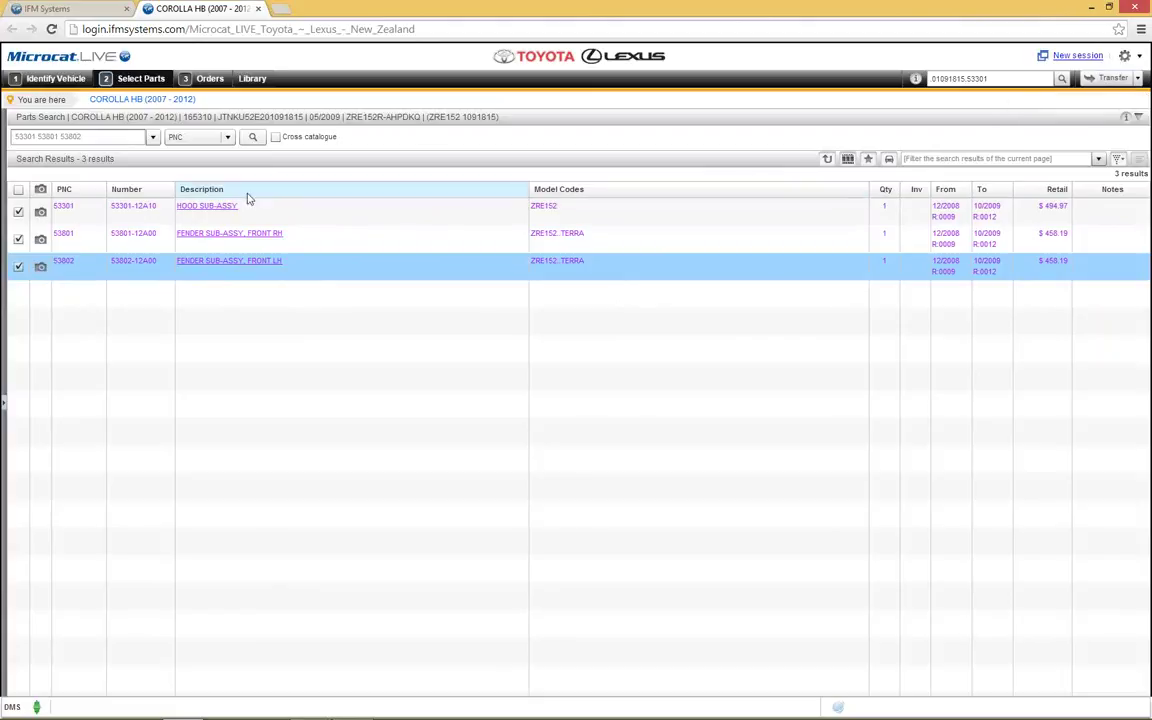
click(18, 211)
click(18, 240)
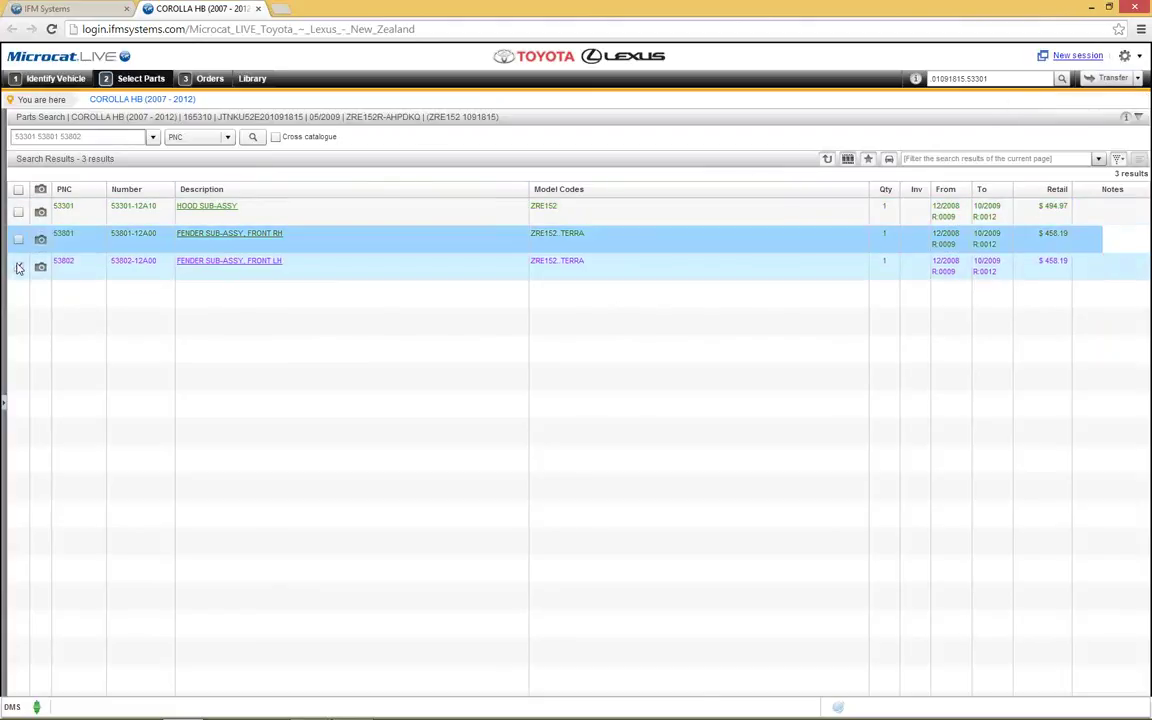
click(18, 266)
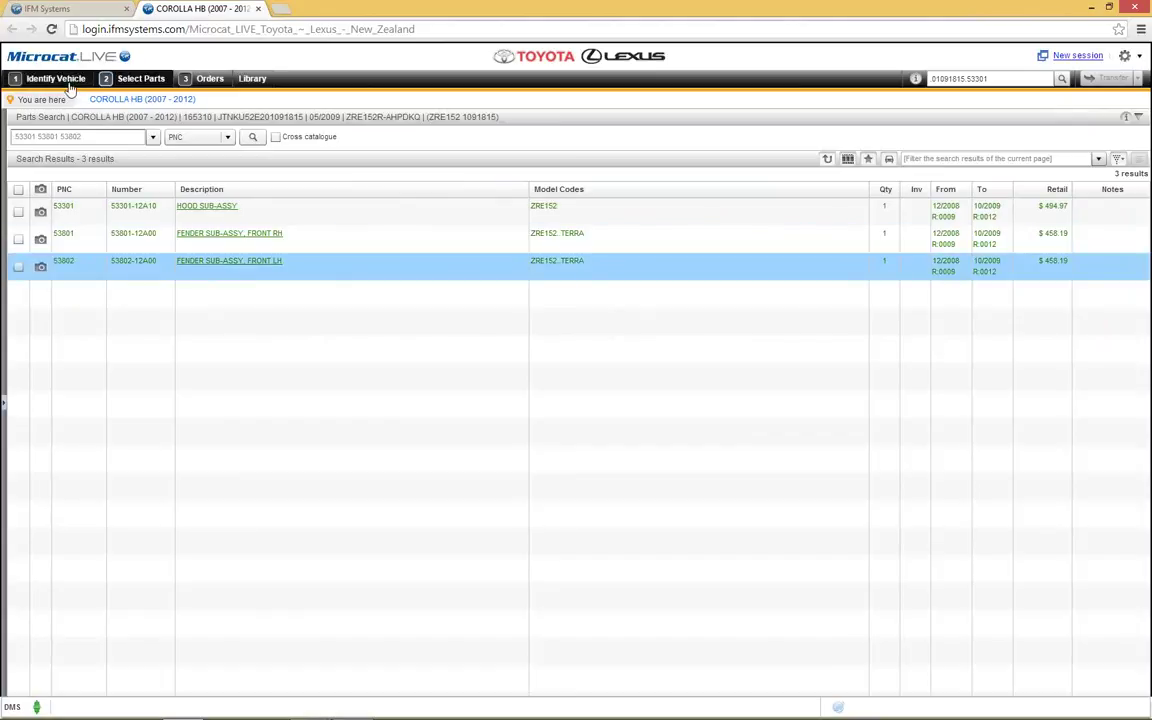
Step: Review the Front End favourite's parts, then switch back to the Corolla's vehicle information
click(829, 161)
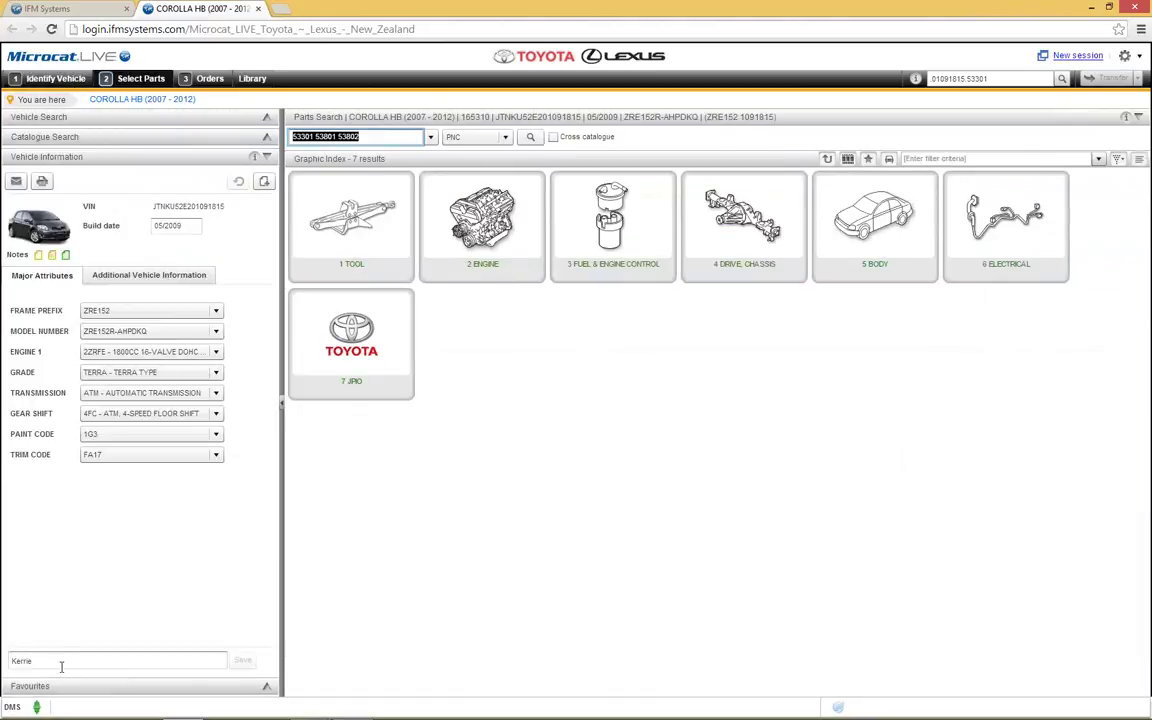
click(266, 687)
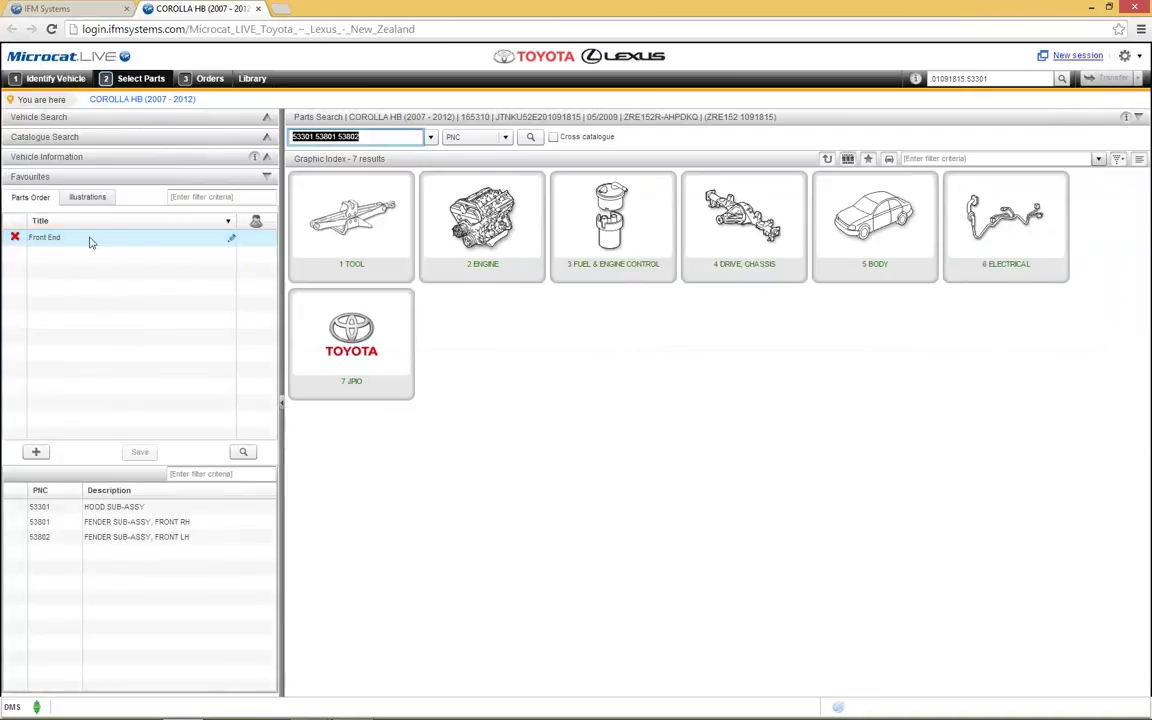
click(105, 237)
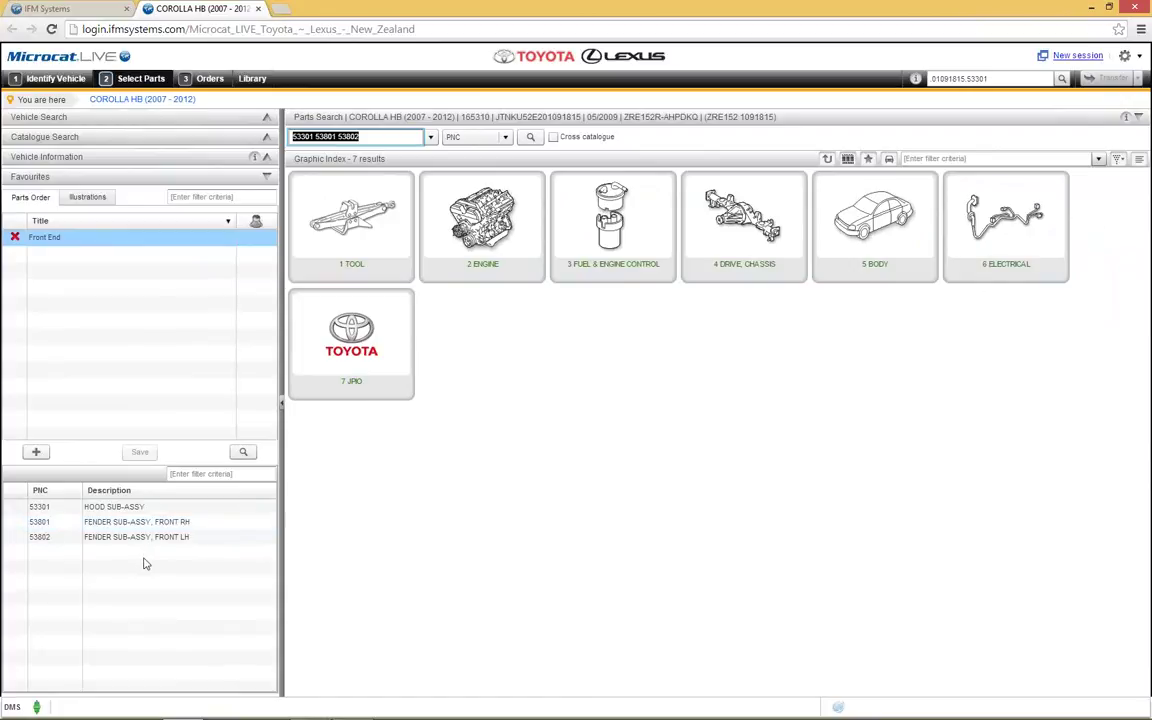
click(85, 198)
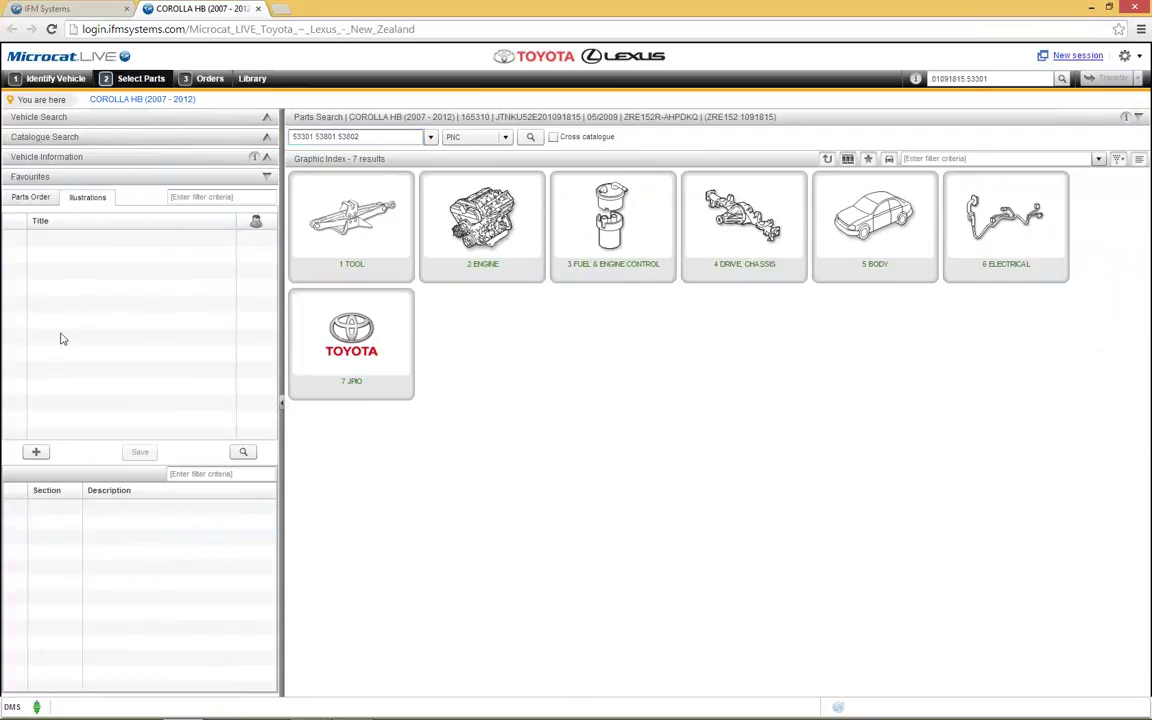
click(27, 200)
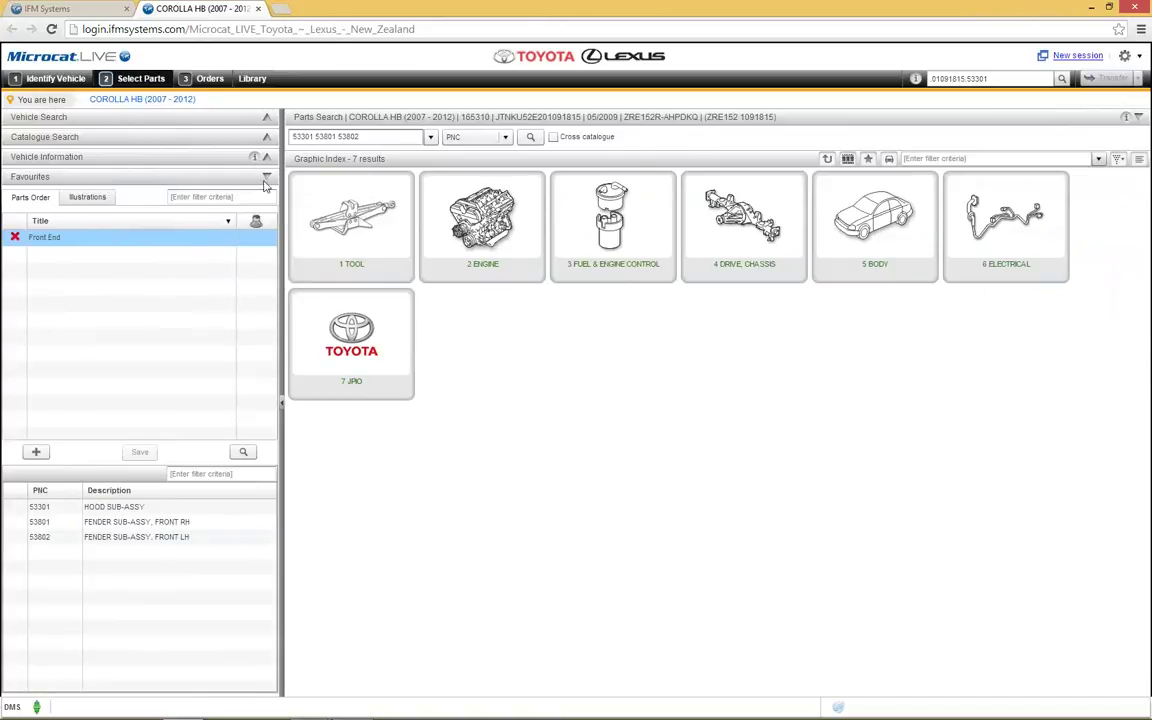
click(267, 179)
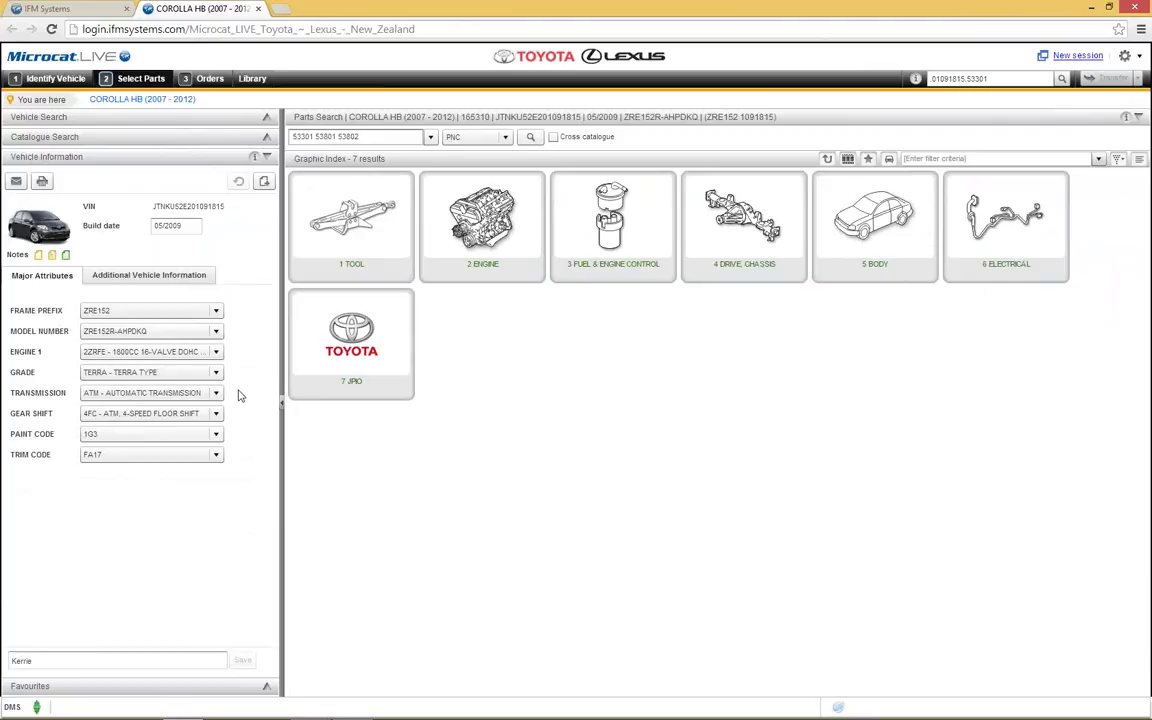
Step: Open 5 BODY > 53.02 HOOD & FRONT FENDER and dismiss the Part Data popup
click(874, 258)
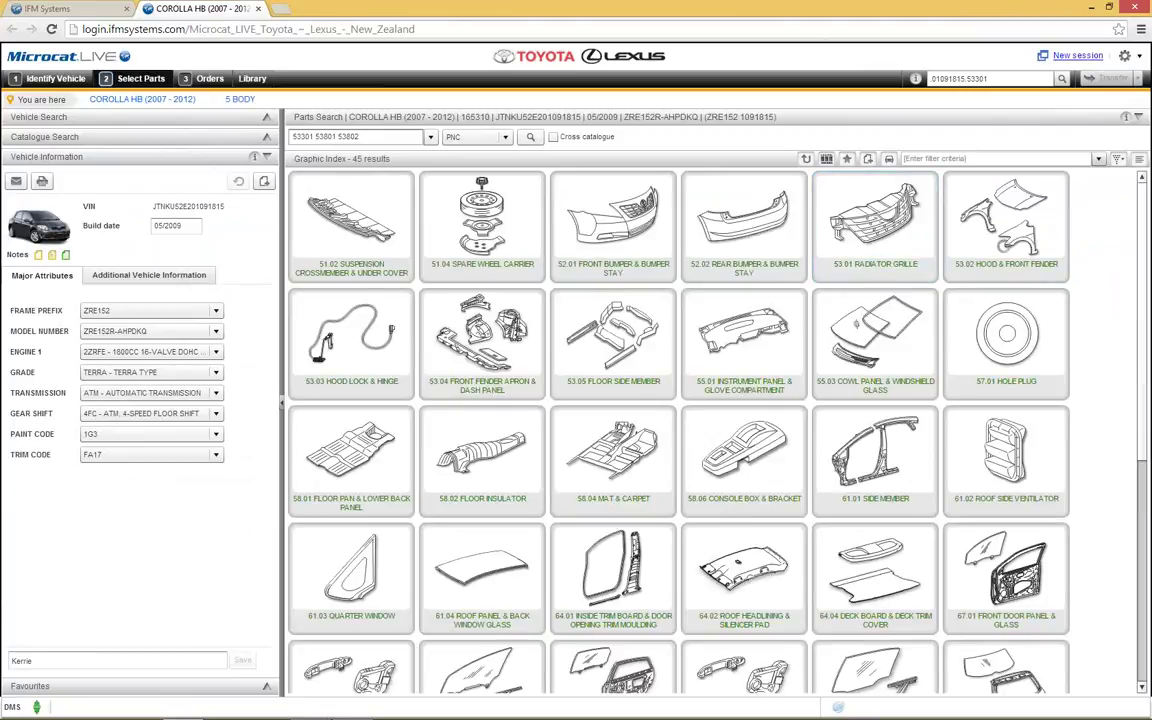
click(949, 242)
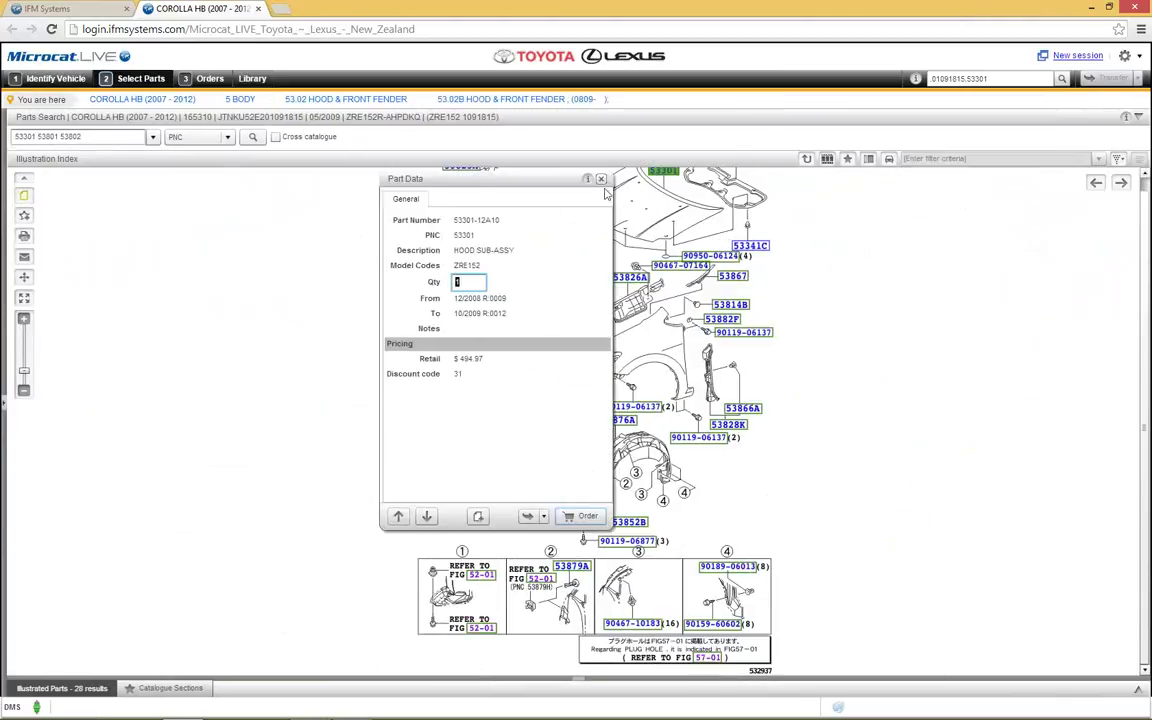
click(601, 179)
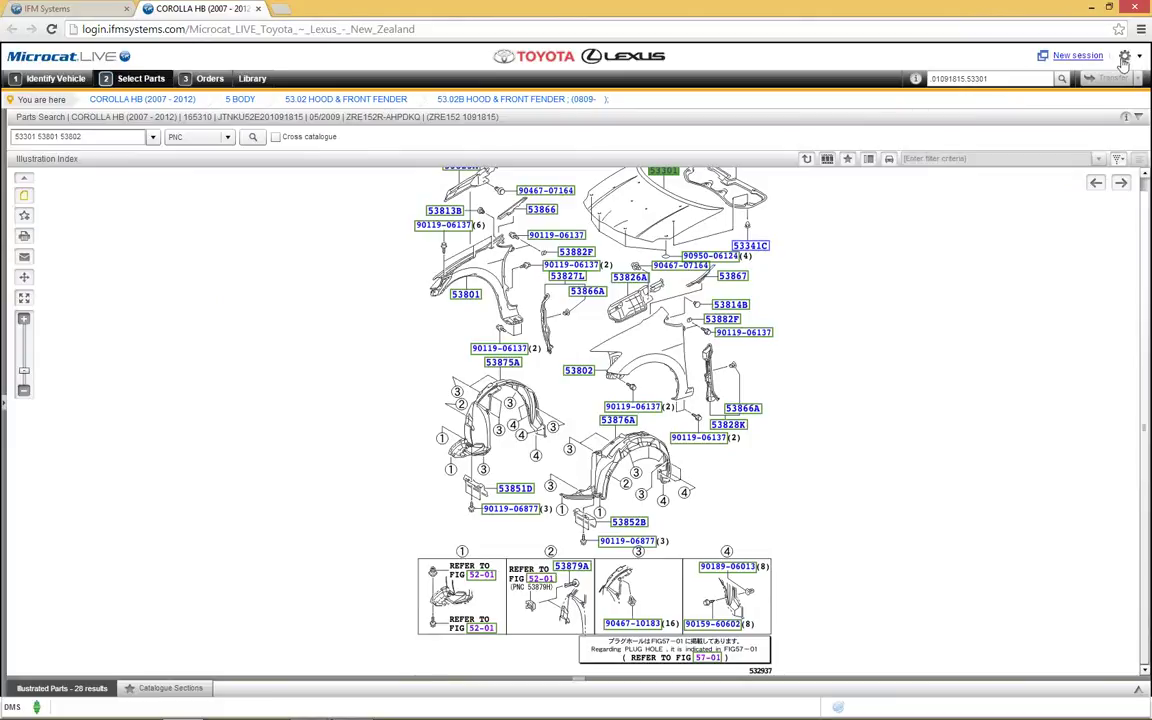
Step: Open Settings from the gear menu and click into the General Settings Header and Footer fields
click(1126, 58)
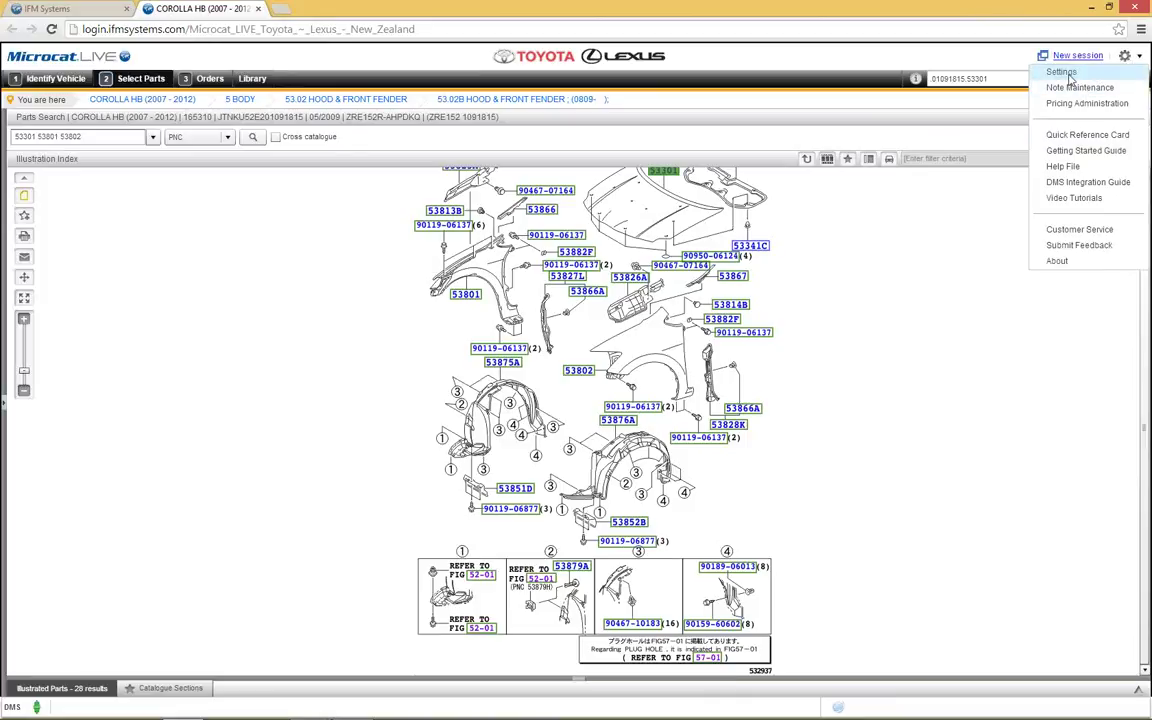
click(1063, 73)
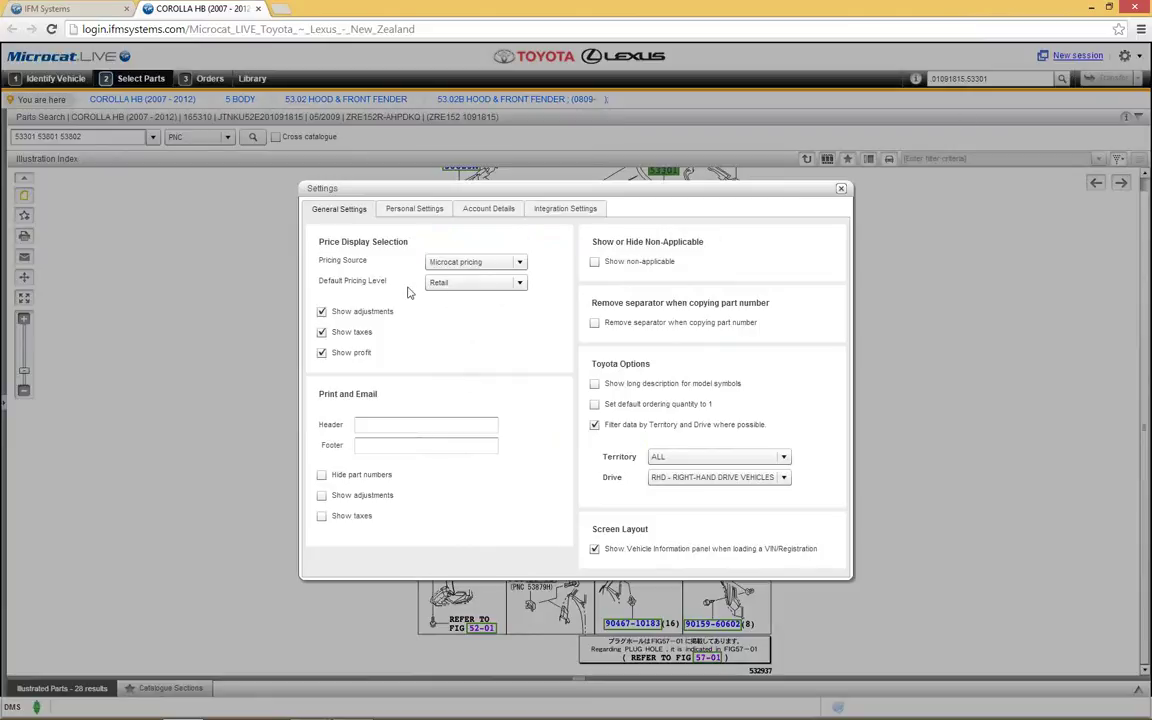
click(396, 425)
click(419, 447)
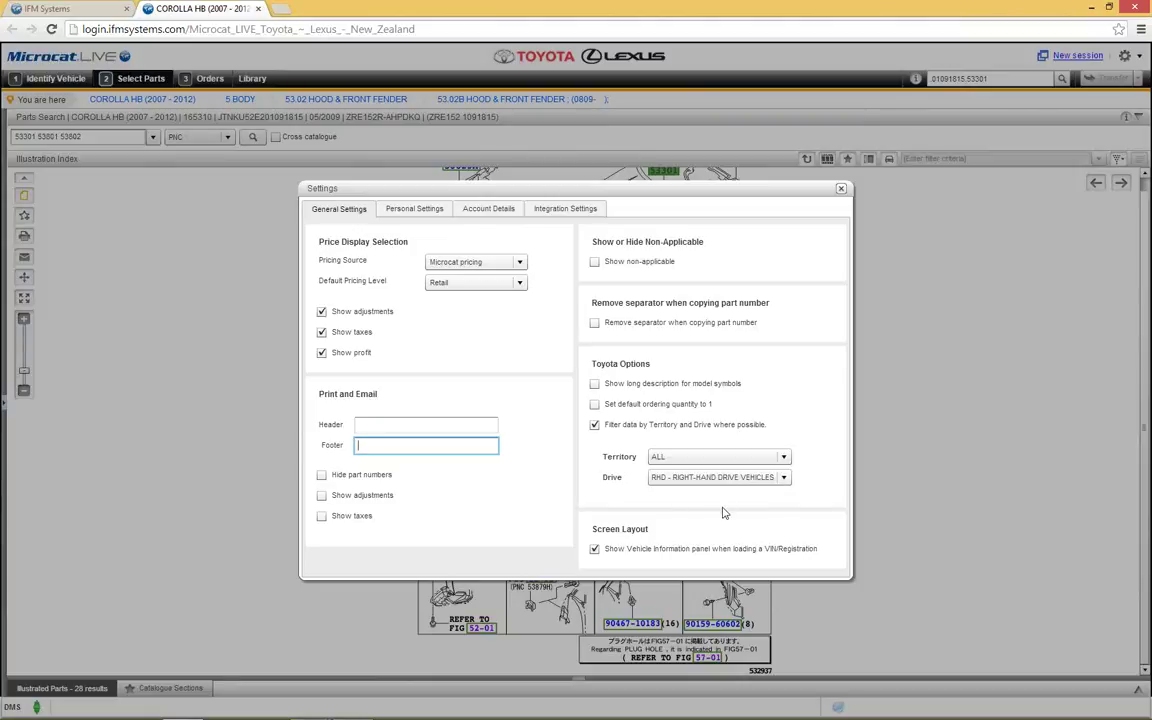
Step: Review the Personal Settings tab, then close the Settings dialog
click(414, 209)
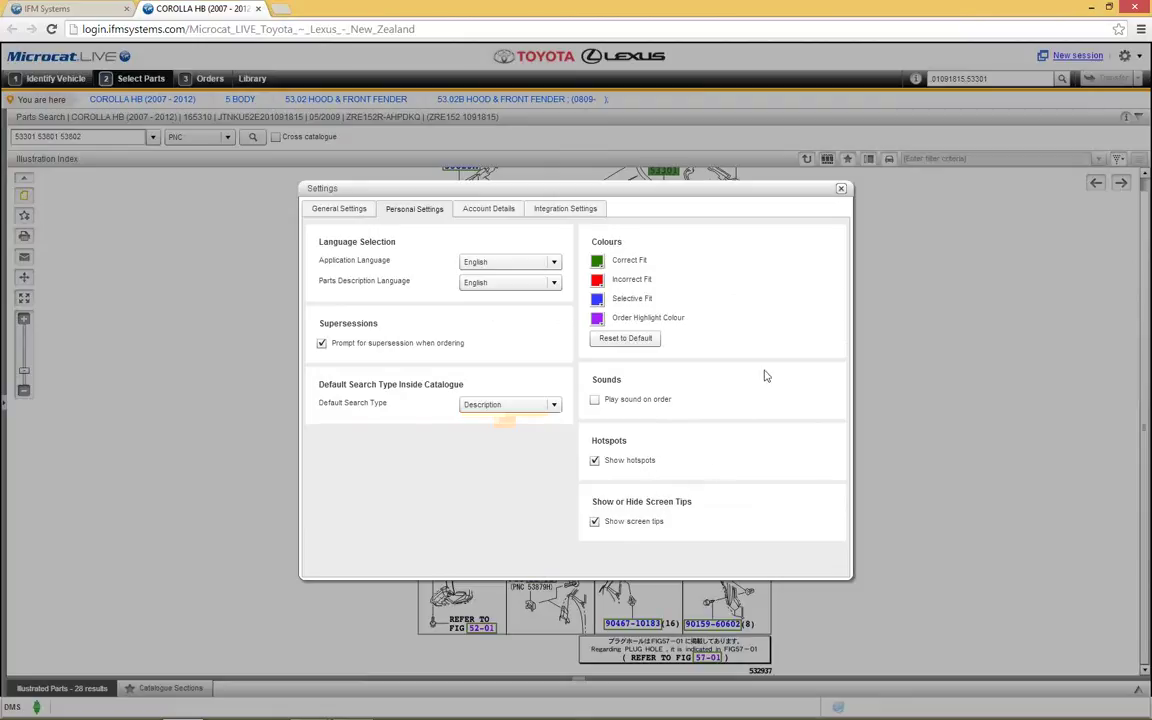
click(841, 189)
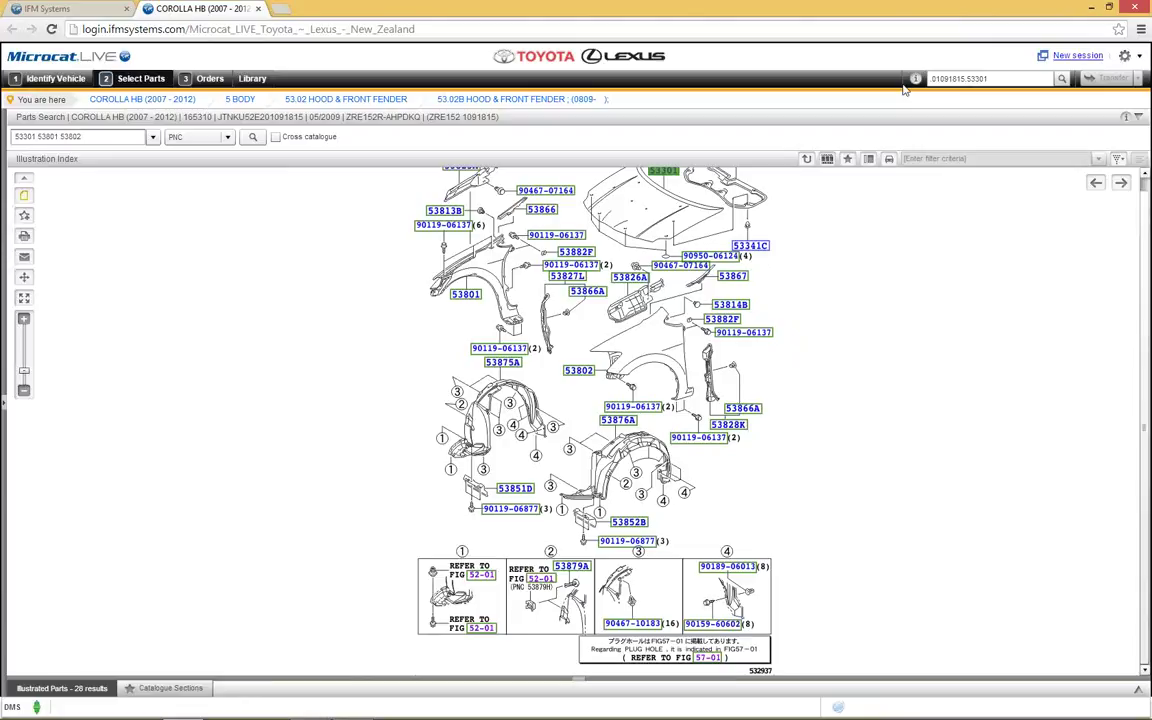
Step: Launch the Getting Started Guide PDF from the gear menu
mouse_move(915, 80)
click(1125, 56)
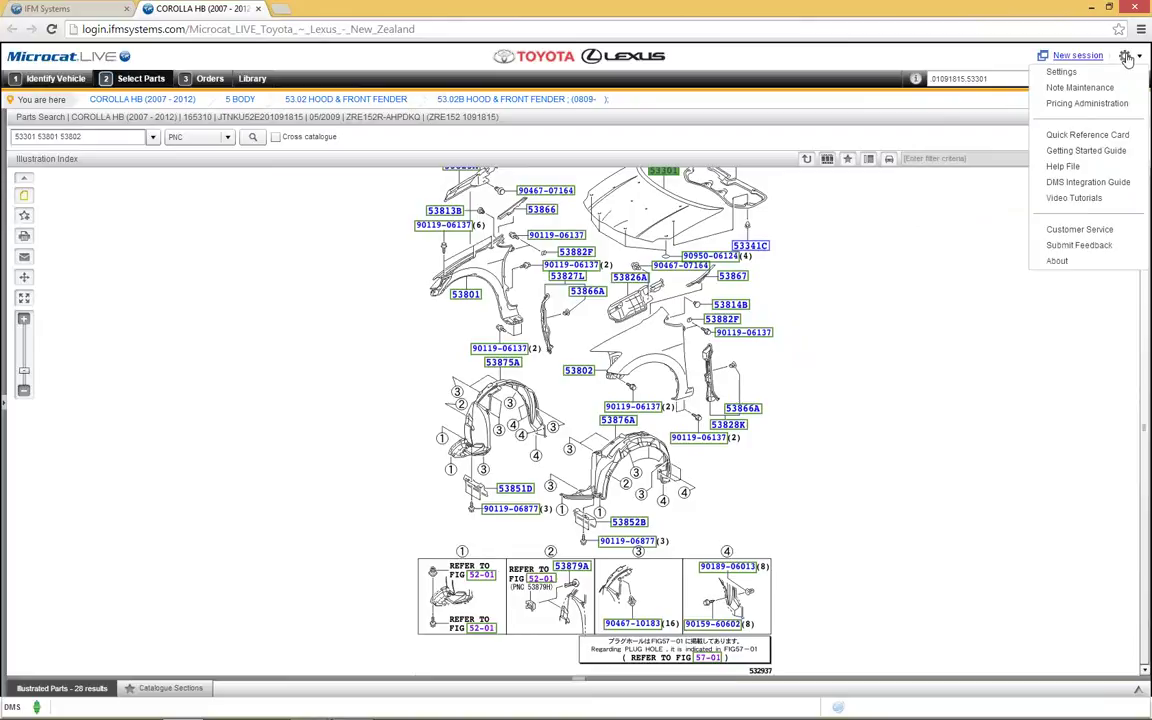
click(1120, 151)
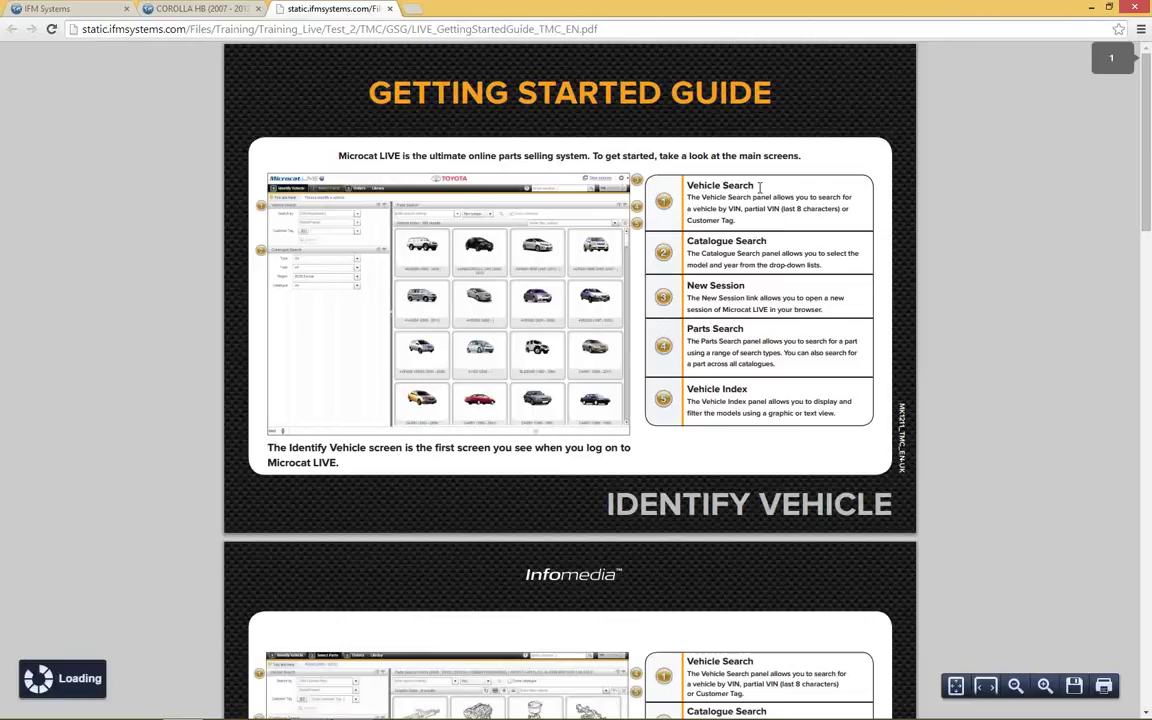
Step: Page through the Getting Started Guide down to the Learn More Quick Reference Card
scroll(760, 190, down, 5)
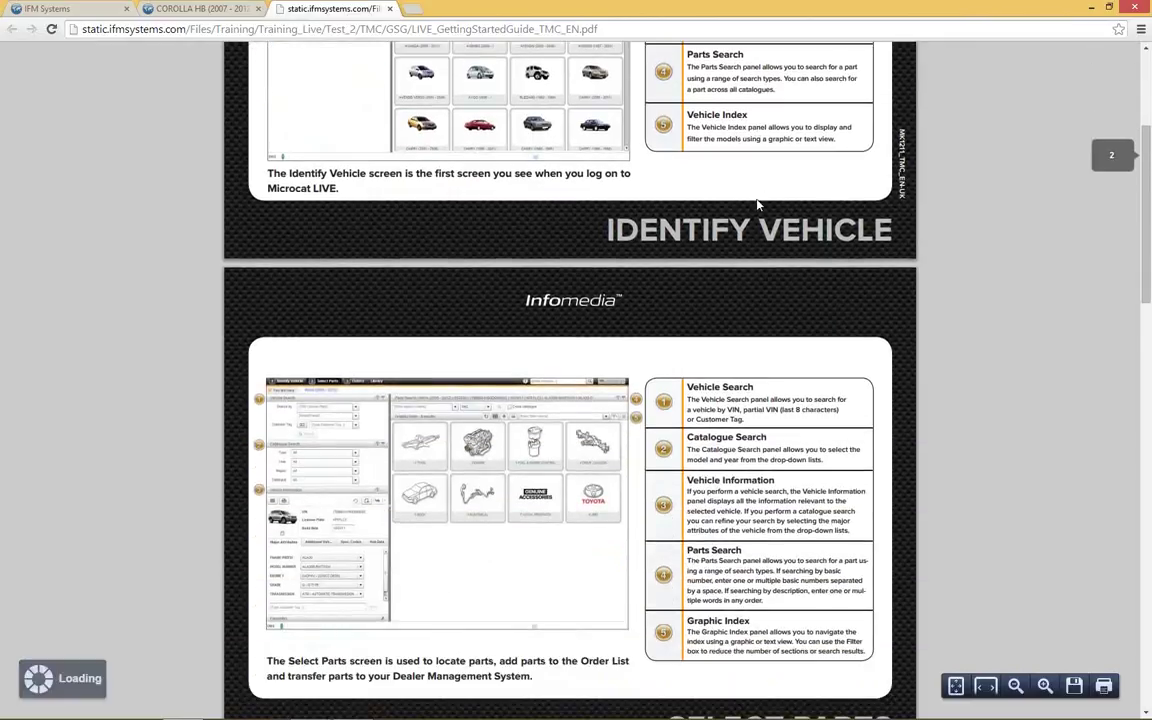
scroll(758, 205, down, 4)
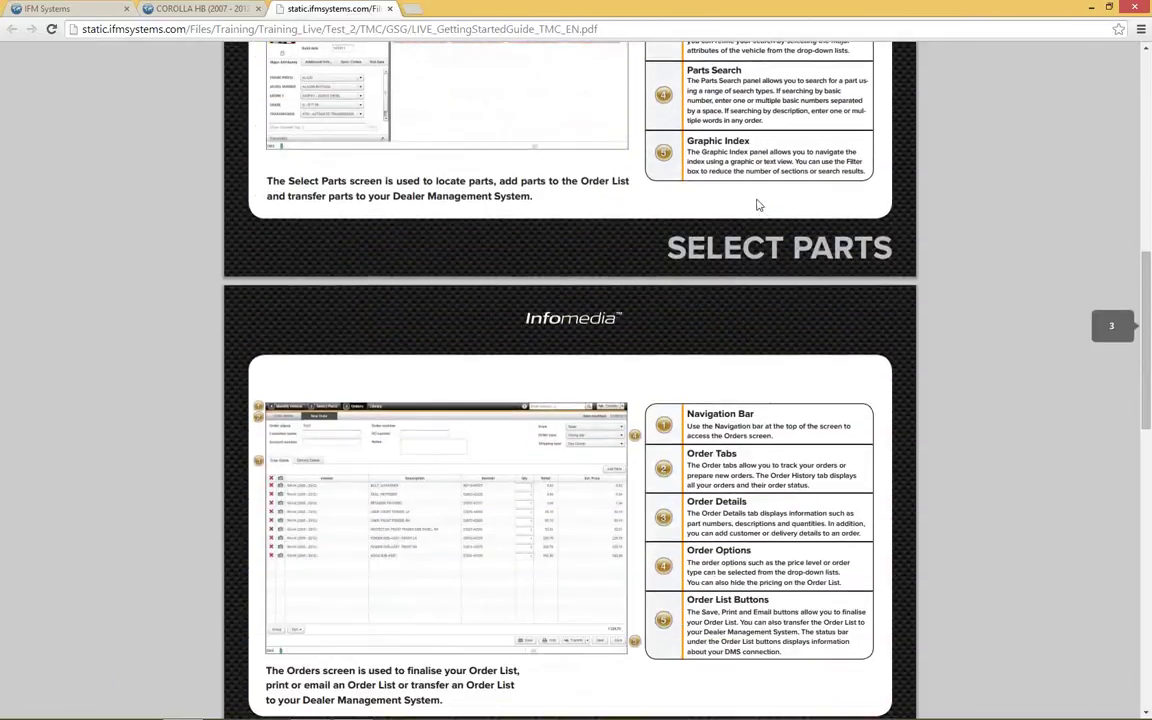
scroll(758, 205, down, 7)
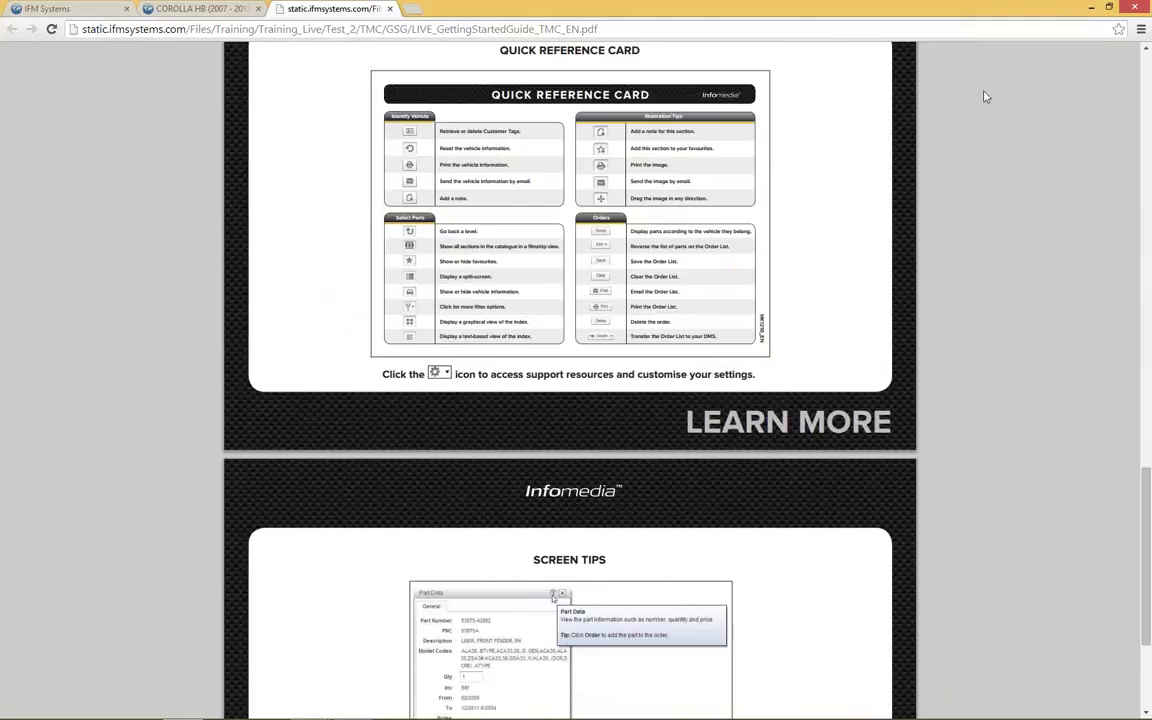
Step: Close the Getting Started Guide tab and bring up the Submit Feedback form from the gear menu
click(389, 10)
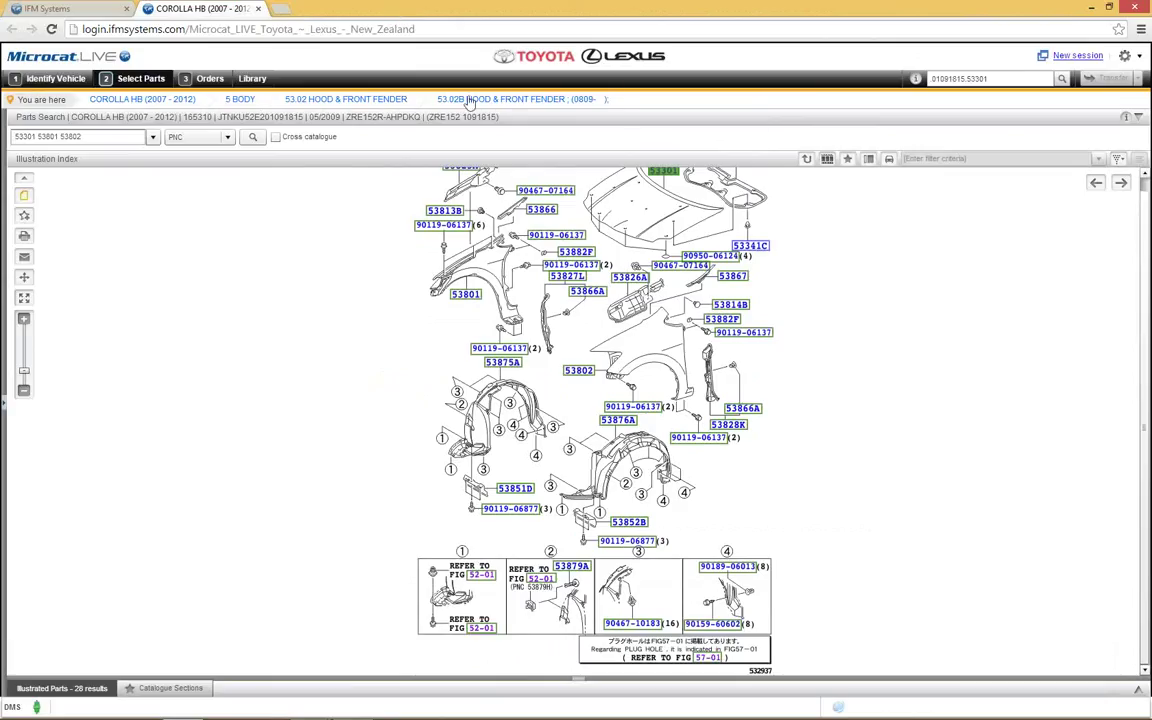
click(1125, 55)
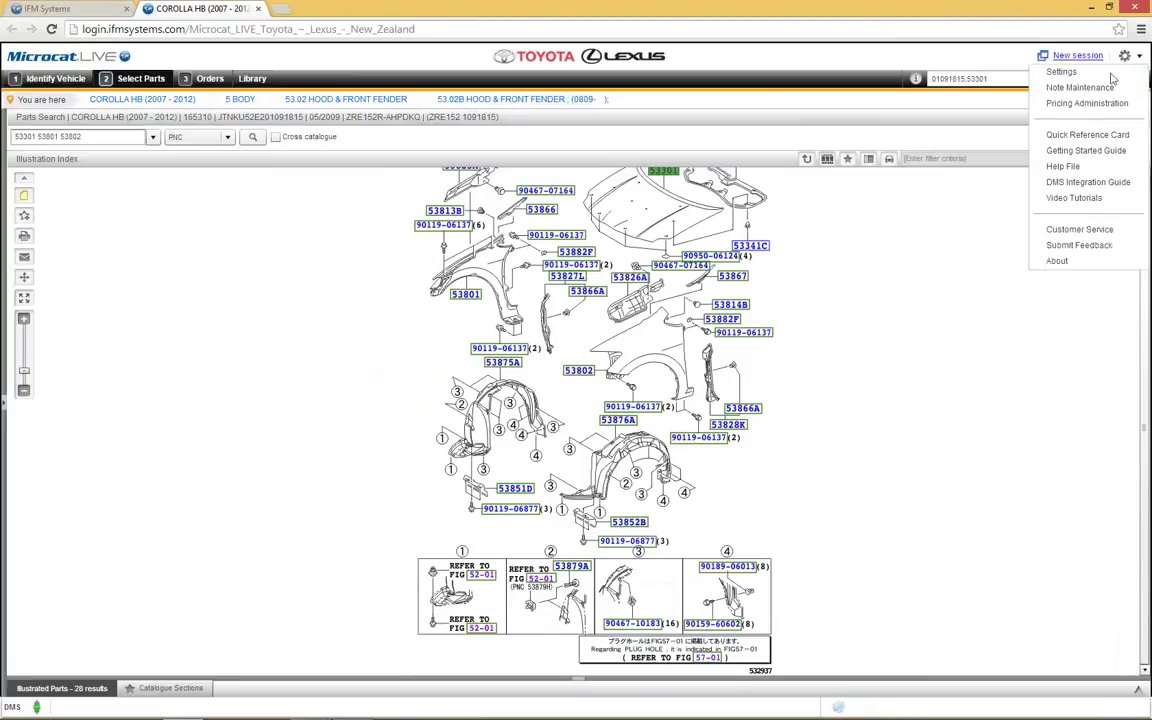
click(1078, 246)
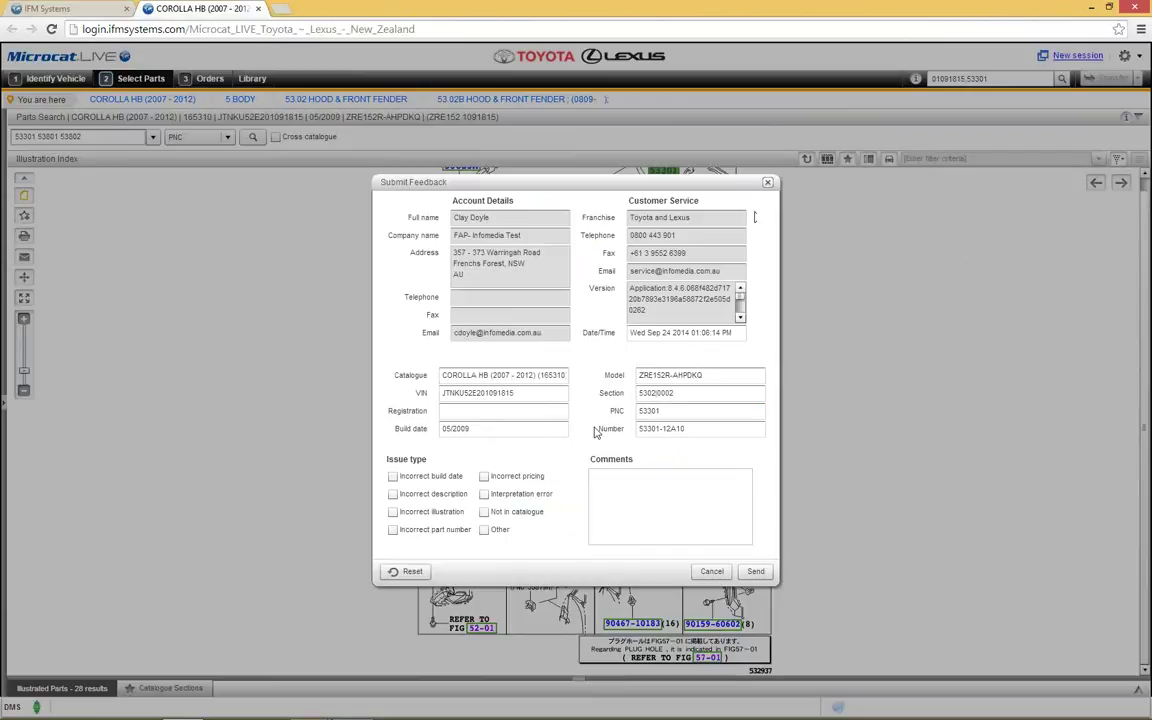
Step: Flag part 53301 as Incorrect description, cancel the form unsent, and reopen the gear menu
click(712, 428)
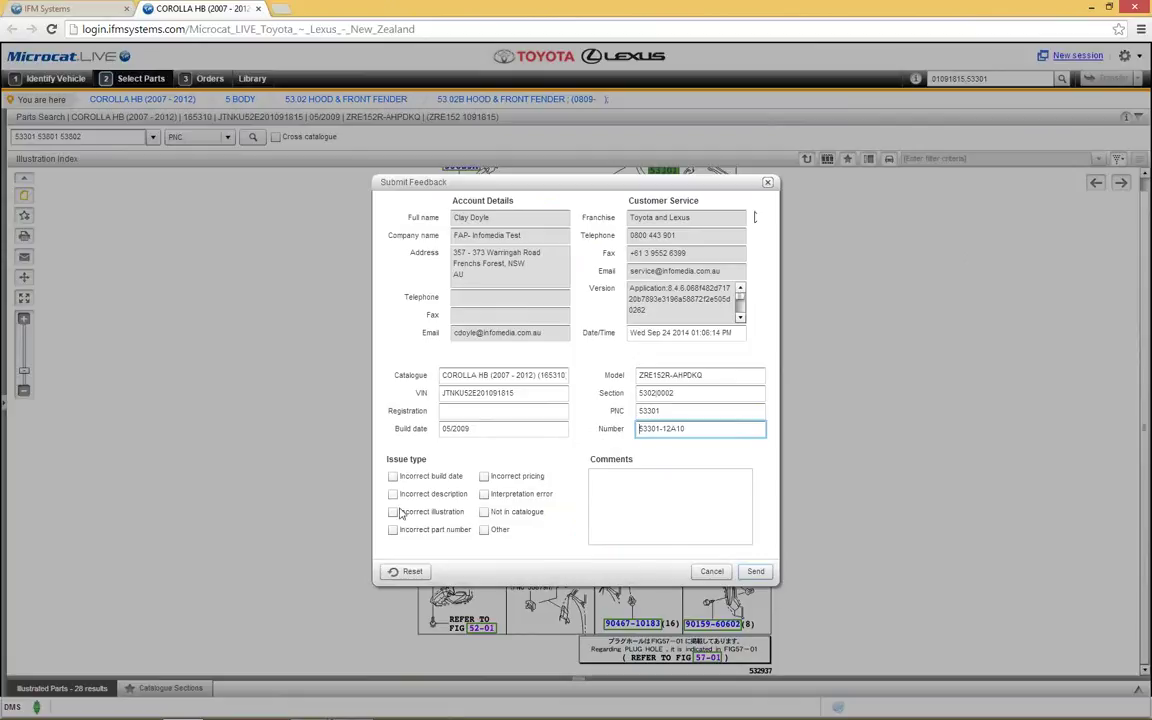
click(394, 495)
click(636, 501)
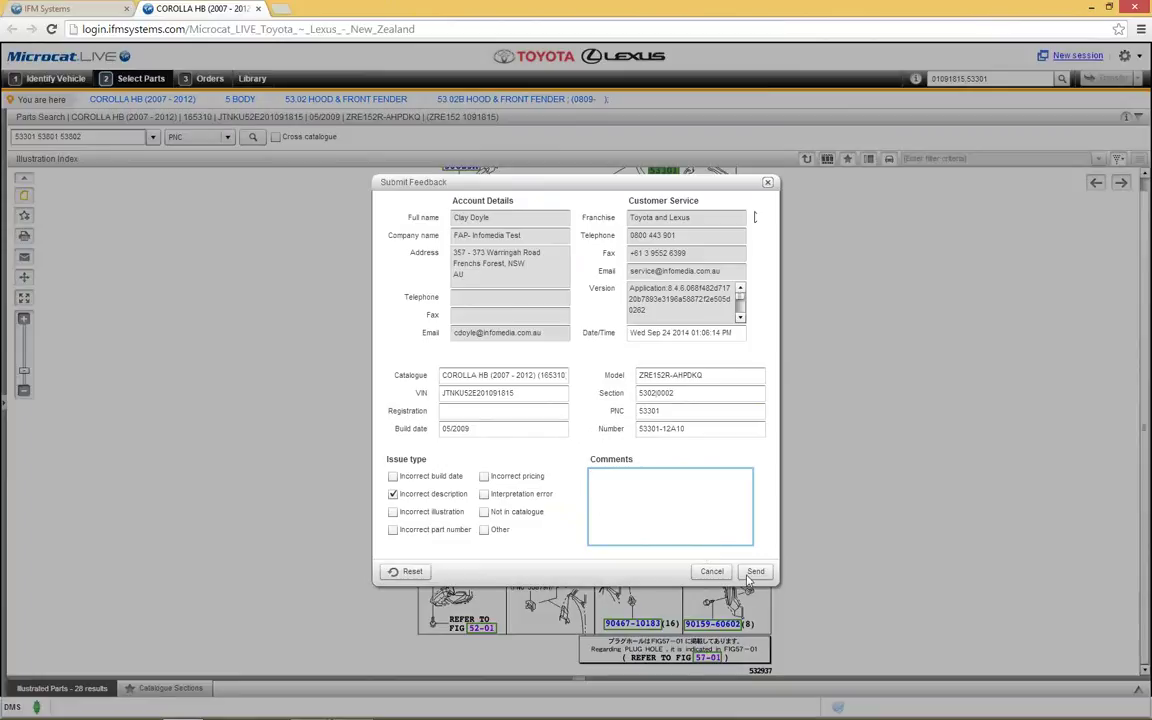
click(700, 577)
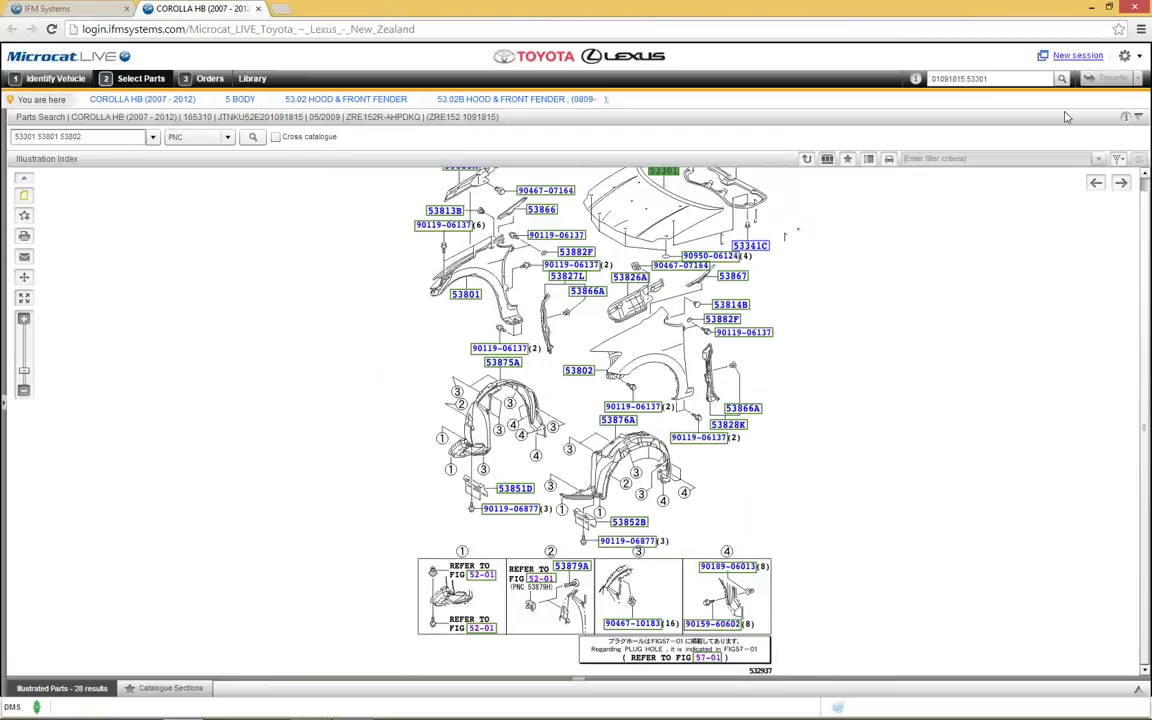
click(1127, 62)
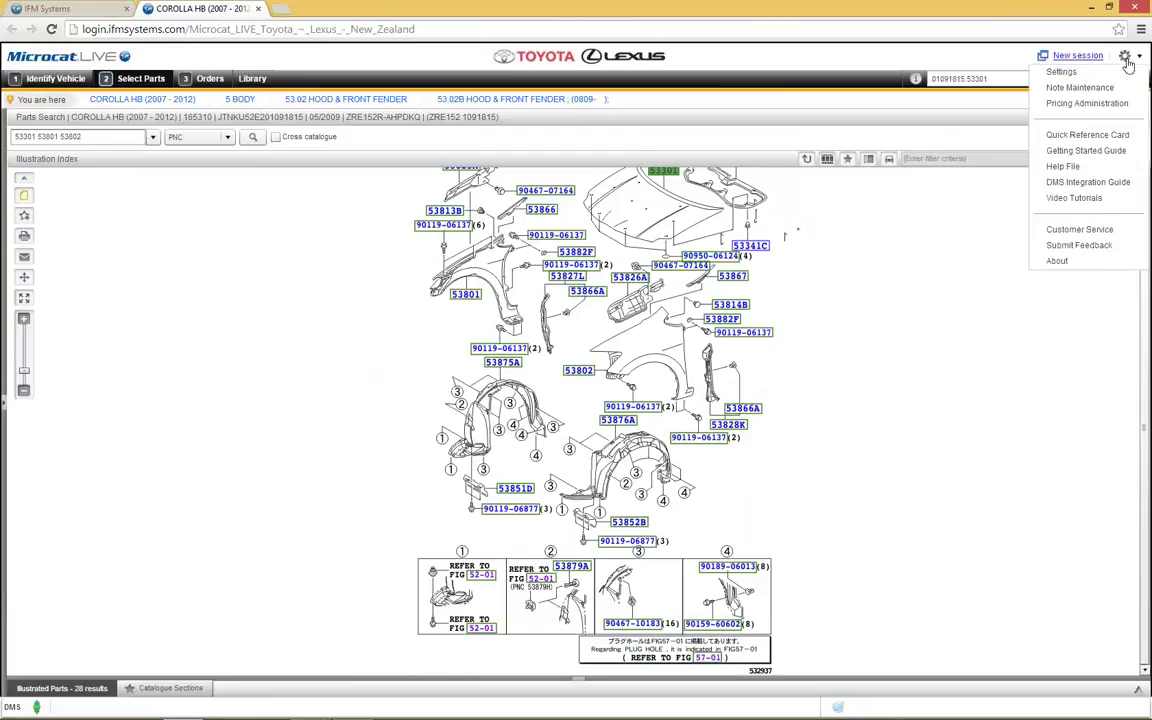